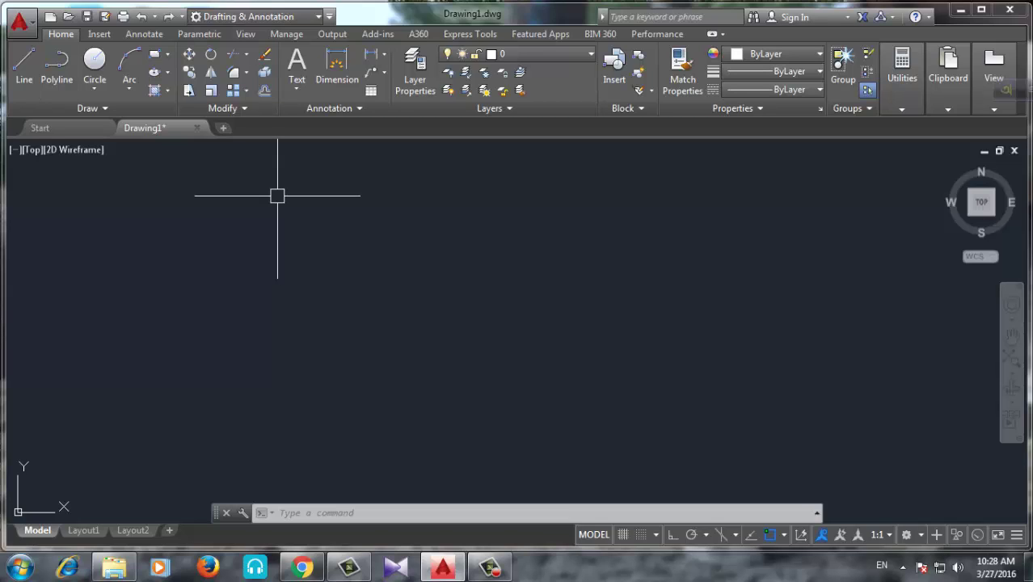
In the Drawing Units dialog, choose Engineering length at 0'-0.00" precision, keep Inches as the insertion scale, and apply
left_click(20, 22)
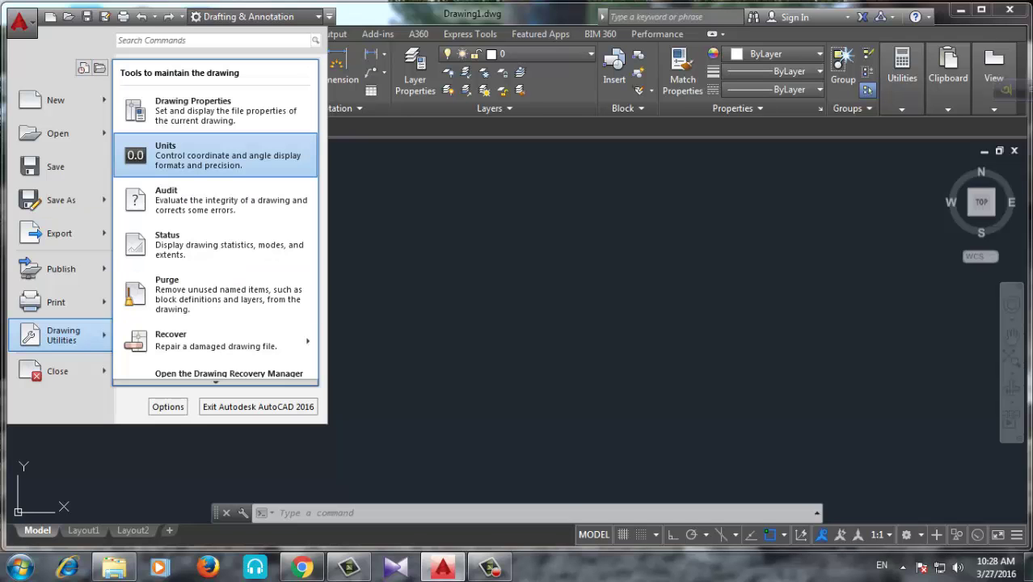
left_click(218, 155)
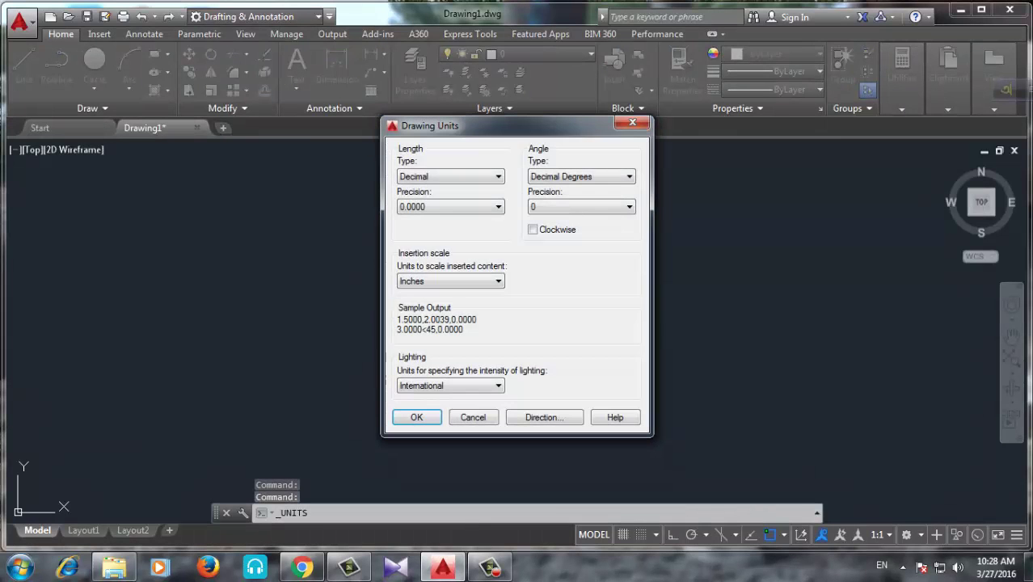
left_click_drag(469, 125, 420, 123)
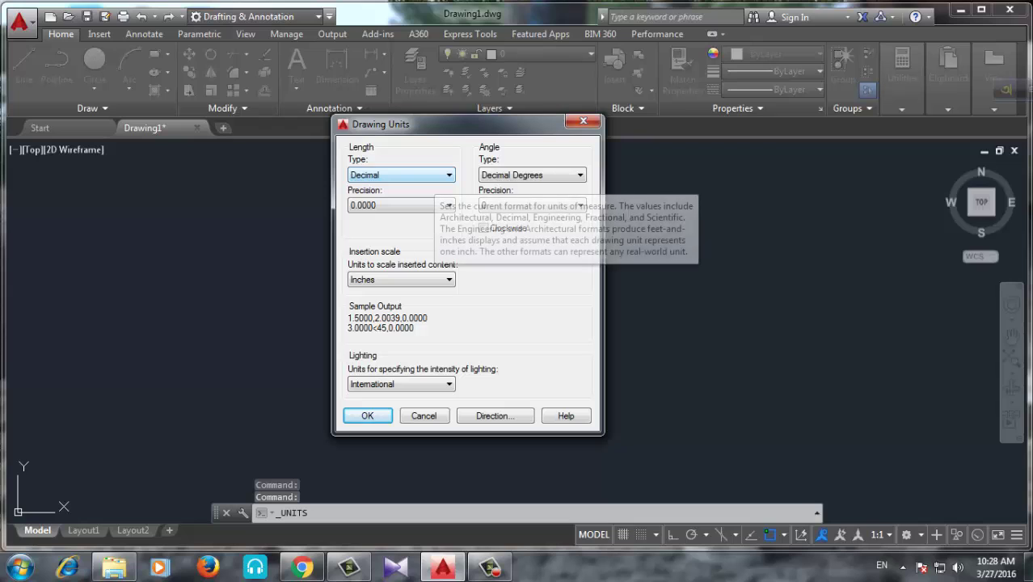
left_click(420, 174)
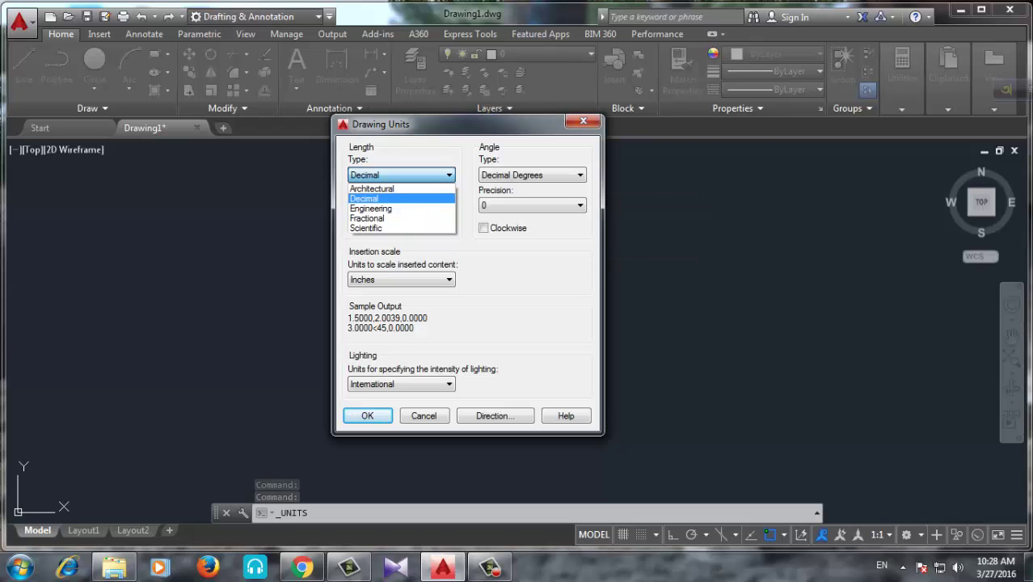
left_click(371, 208)
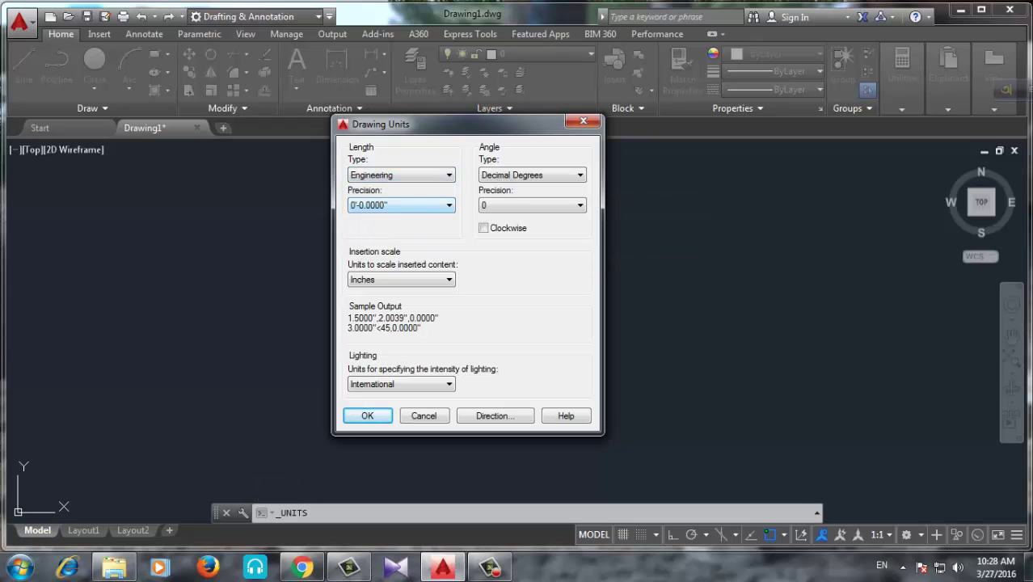
left_click(401, 204)
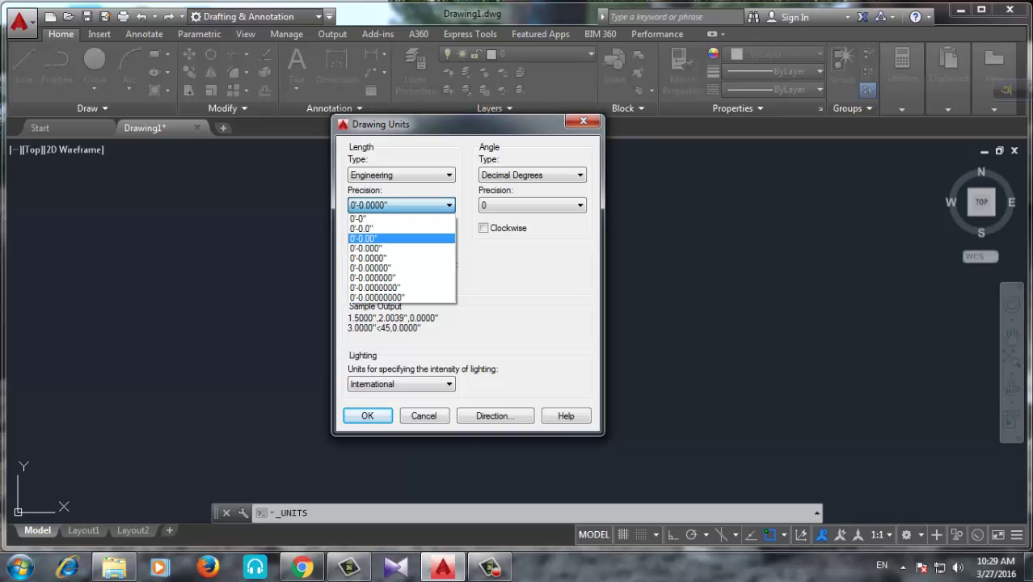
left_click(363, 239)
left_click(401, 279)
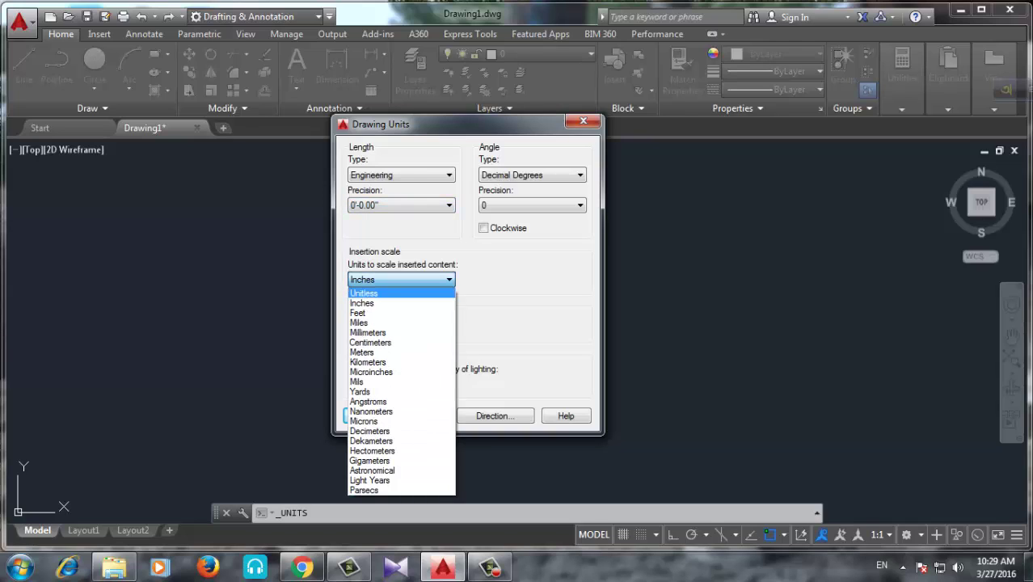
left_click(371, 302)
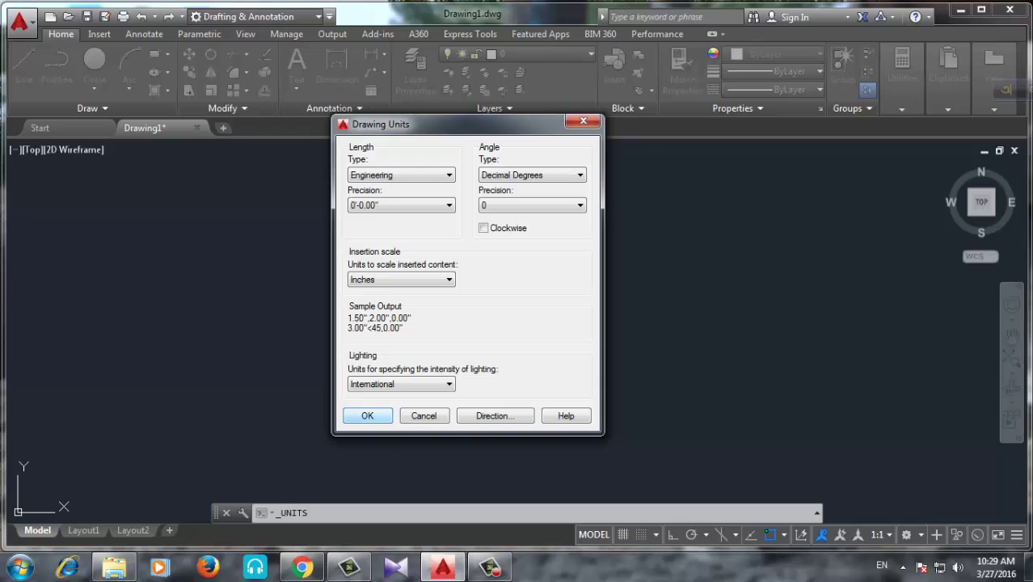
left_click(367, 415)
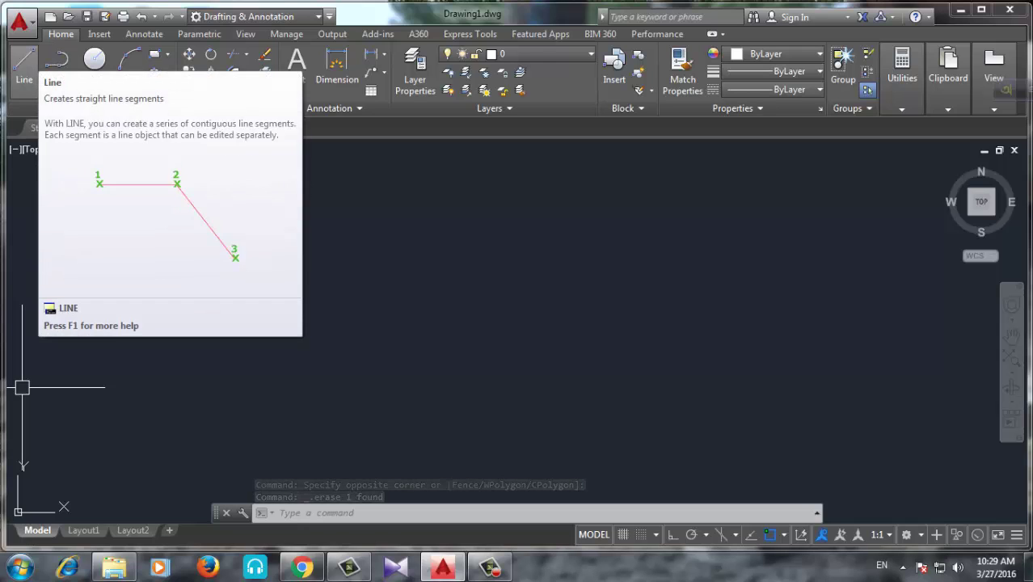
Start a line at the first corner with Ortho on and draw the 50' top and 35' right edges
left_click(25, 64)
left_click(213, 224)
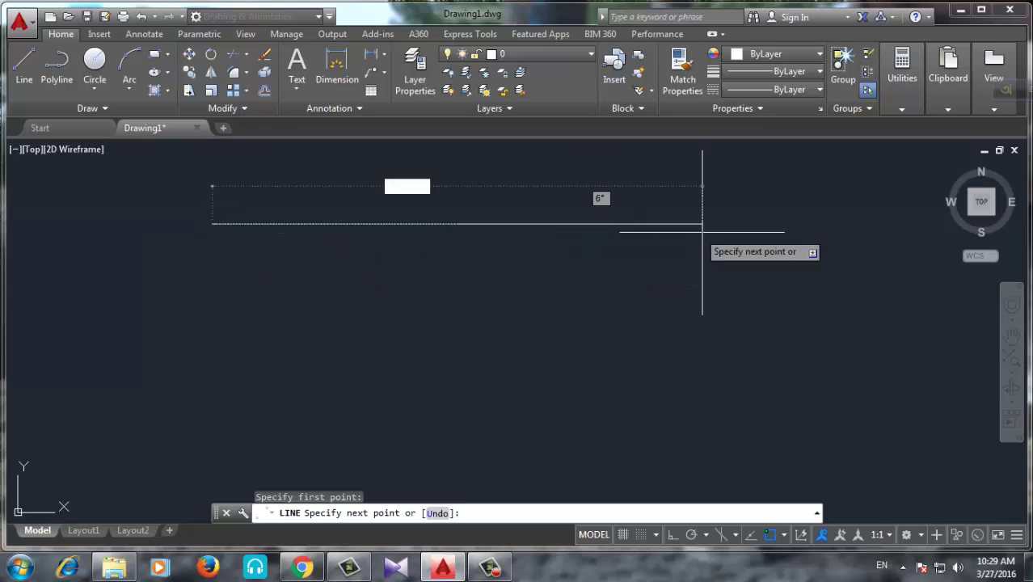
key("F8")
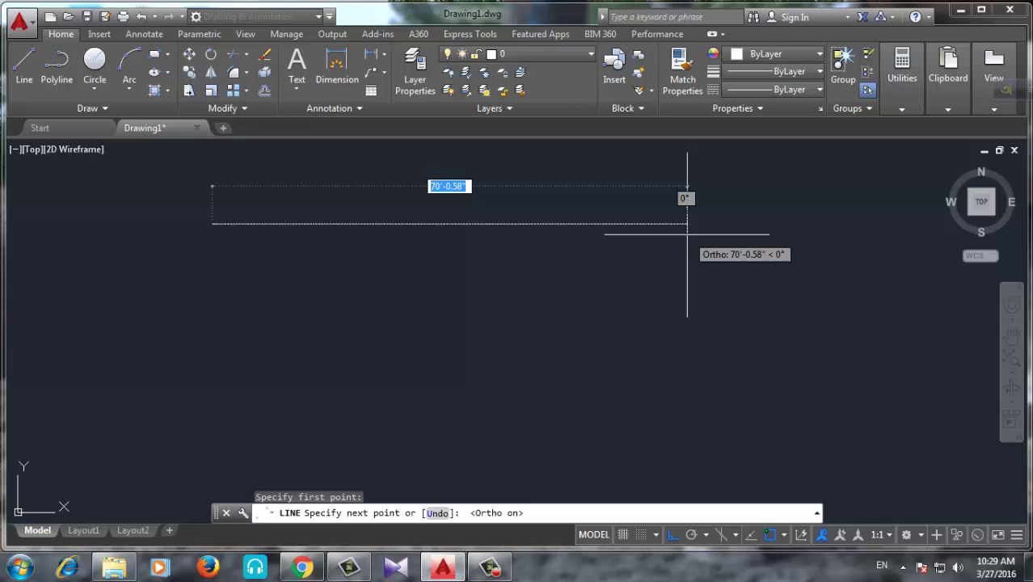
type("50")
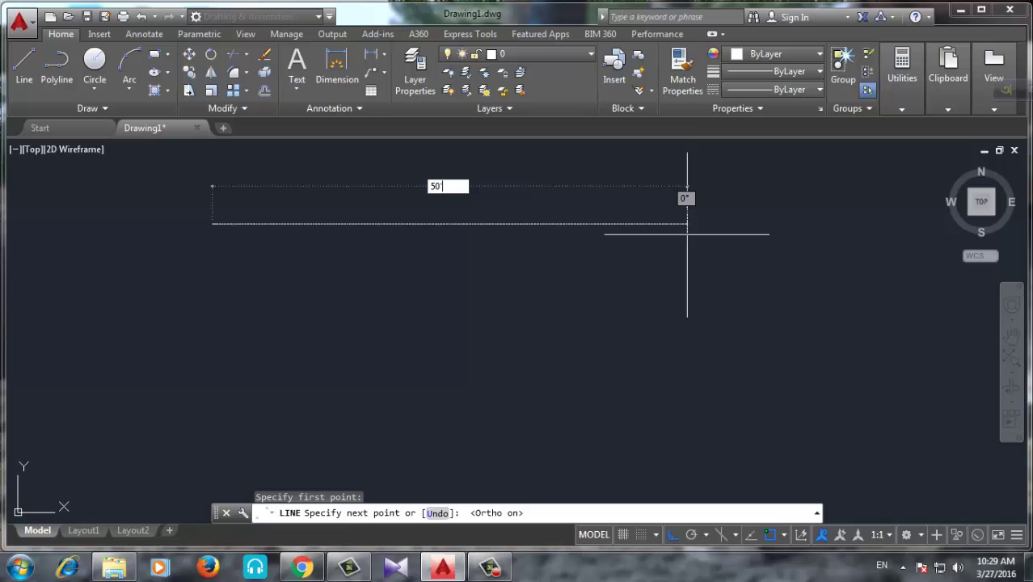
key("Return")
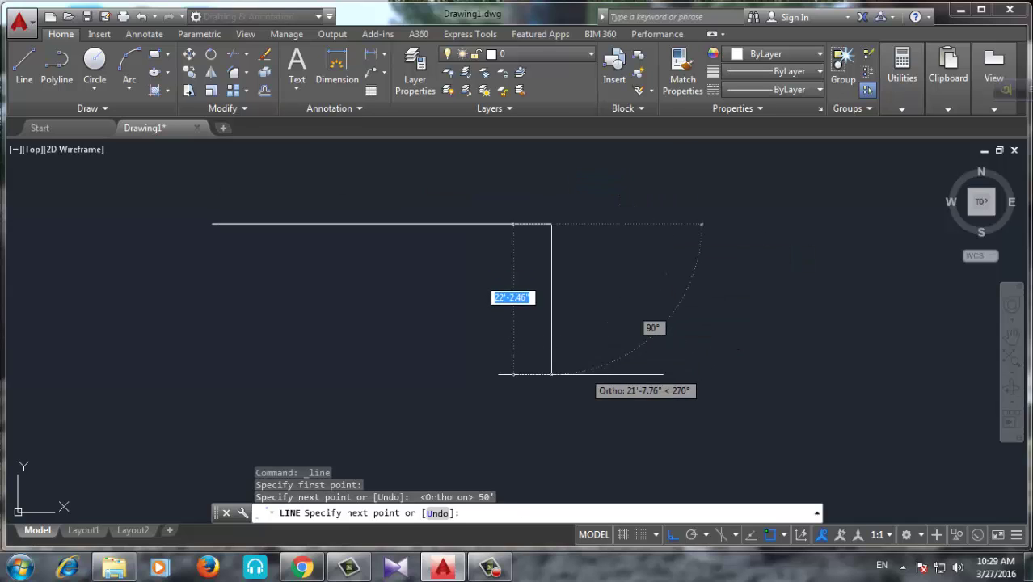
type("35")
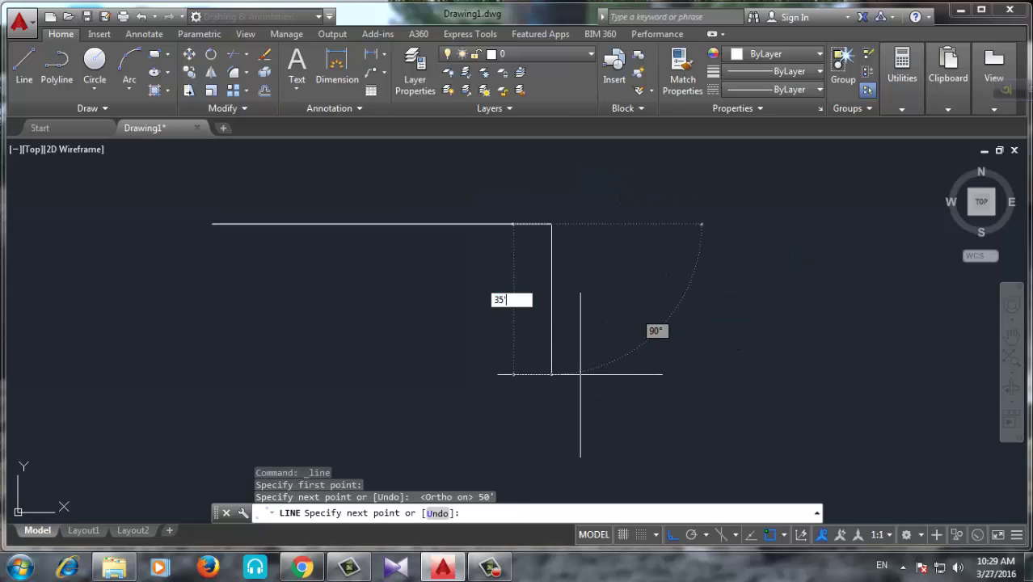
key("Return")
Close the rectangle with the 50' bottom and 35' left edges, then centre it in view
scroll(616, 291, "down", 3)
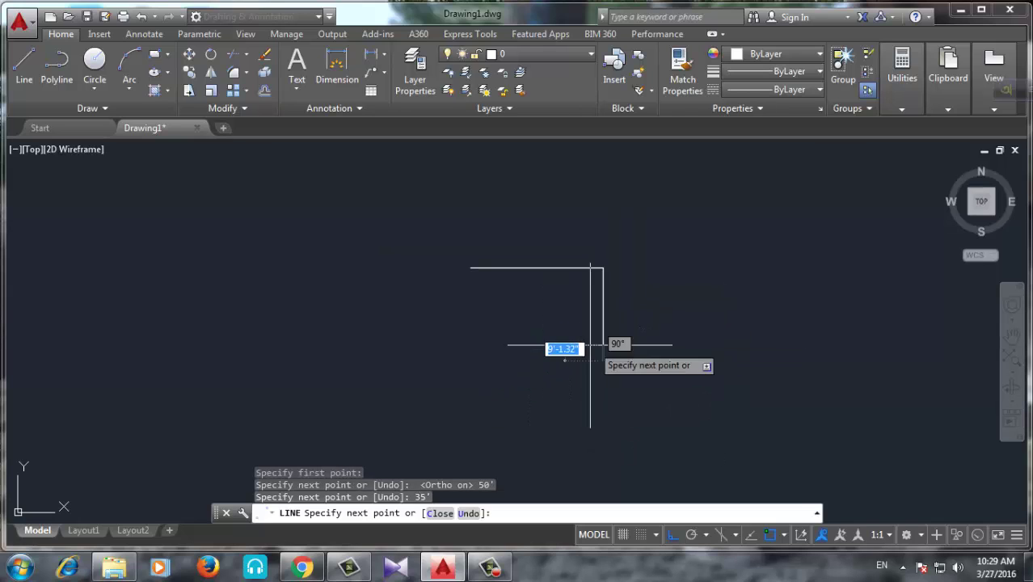
type("50")
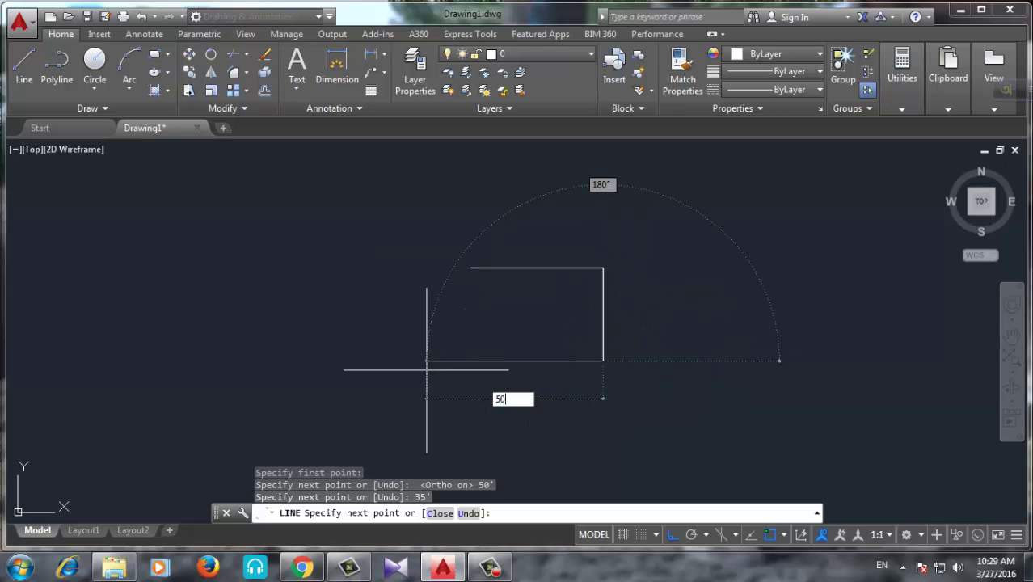
key("Return")
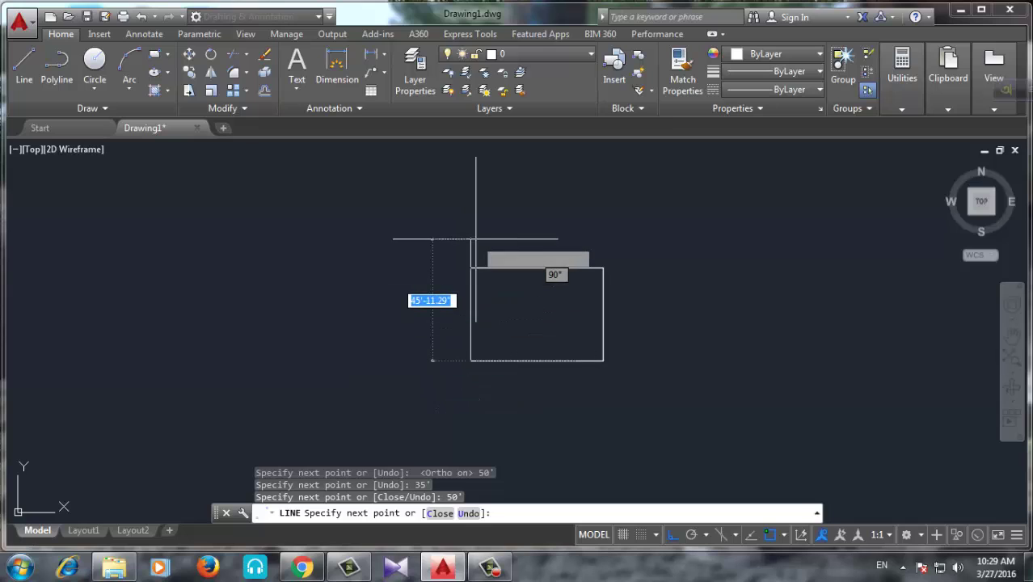
type("35")
key("Return")
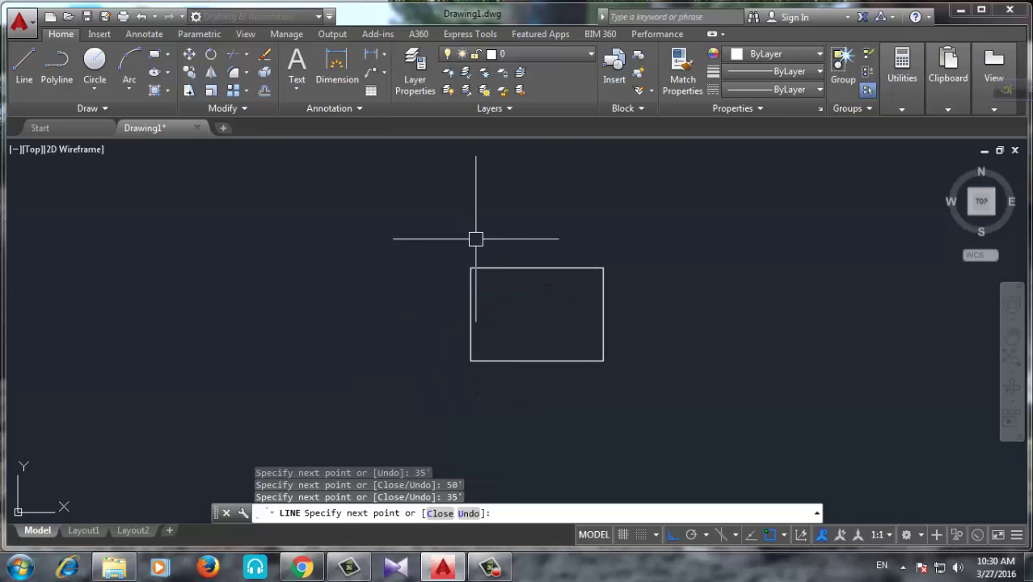
key("Return")
scroll(600, 316, "up", 2)
middle_click_drag(632, 304, 458, 296)
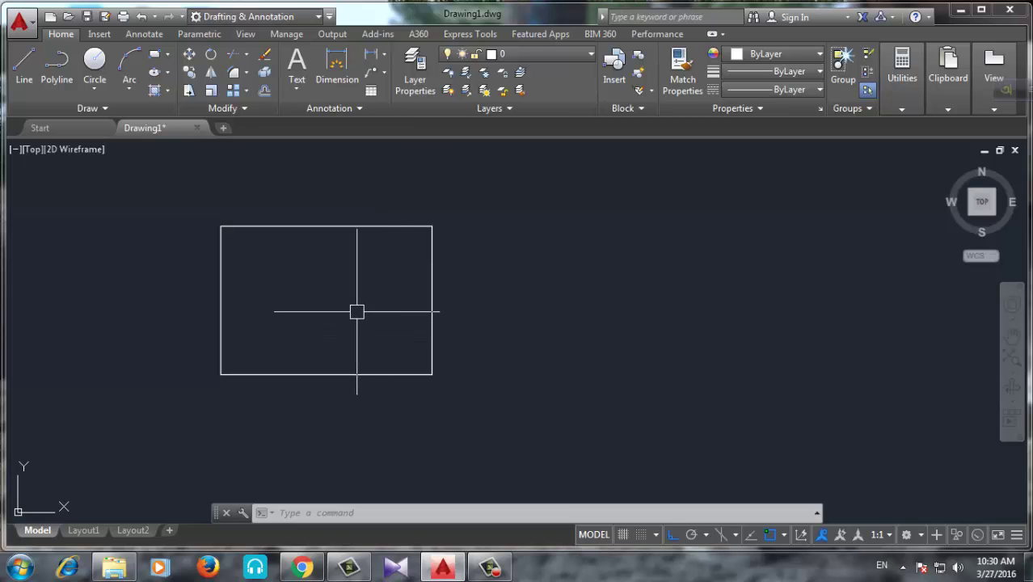
Offset the rectangle's top and bottom edges 5' inward
left_click(265, 89)
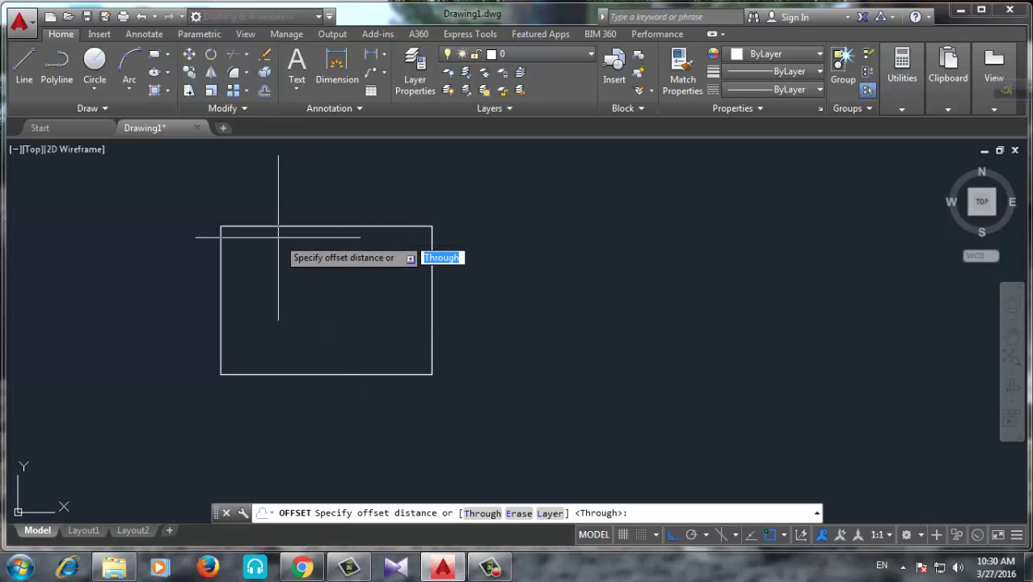
type("5")
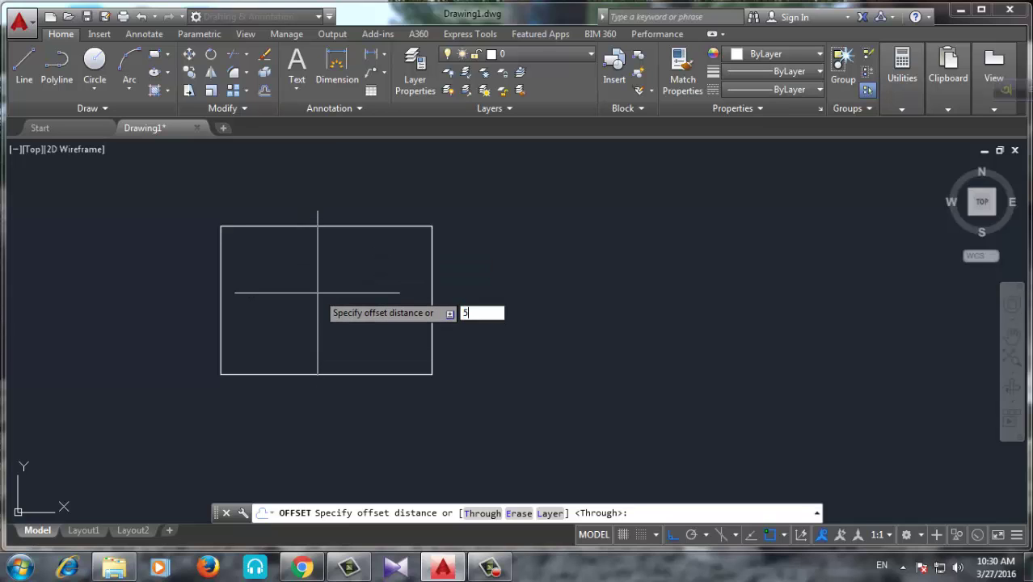
key("Return")
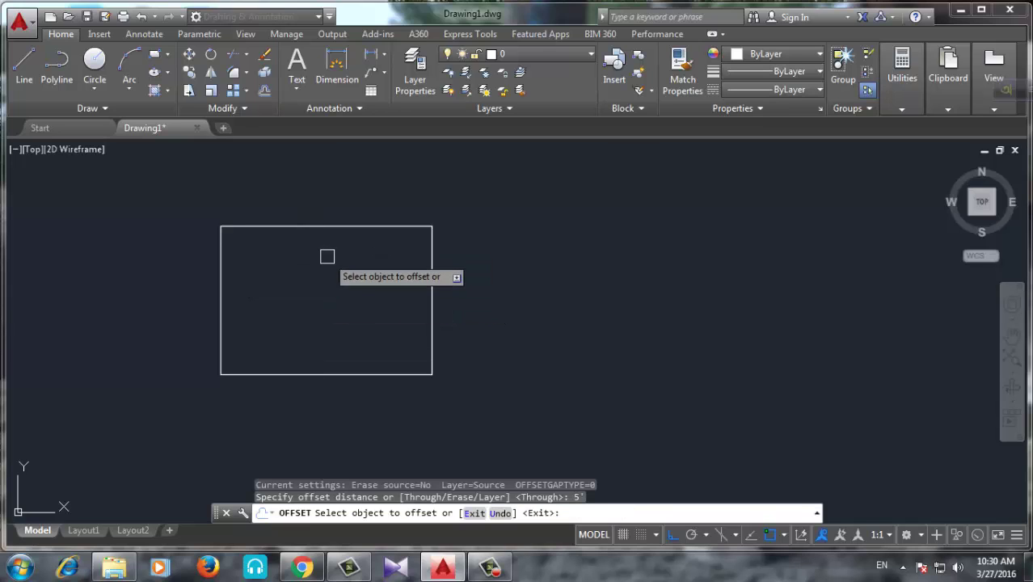
left_click(339, 227)
left_click(388, 300)
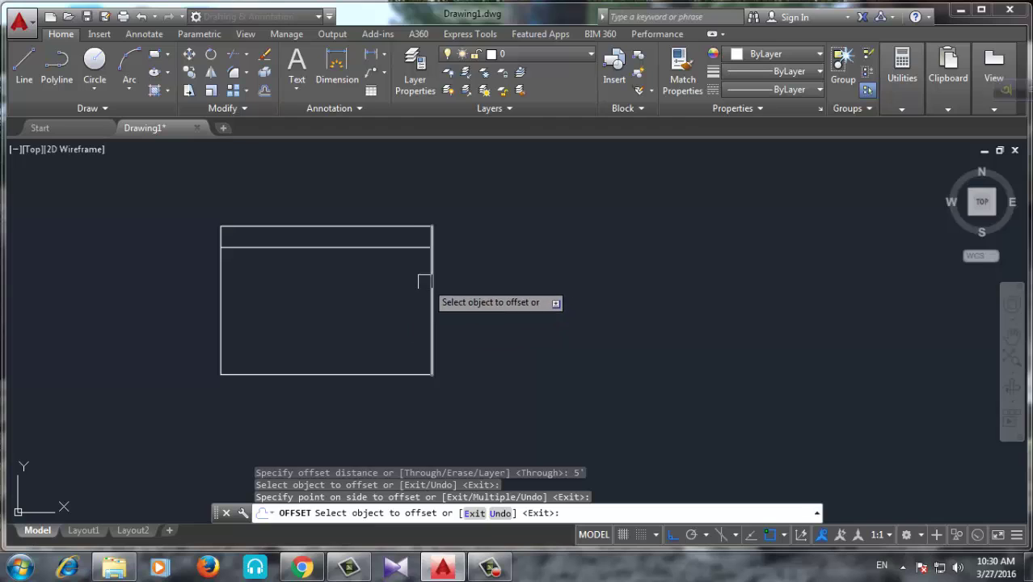
left_click(421, 279)
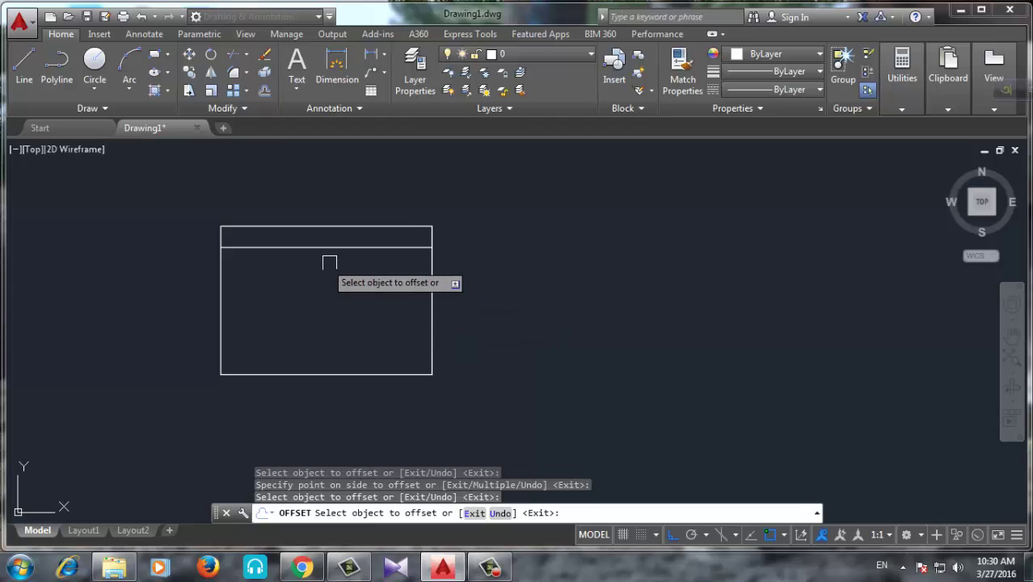
left_click(331, 367)
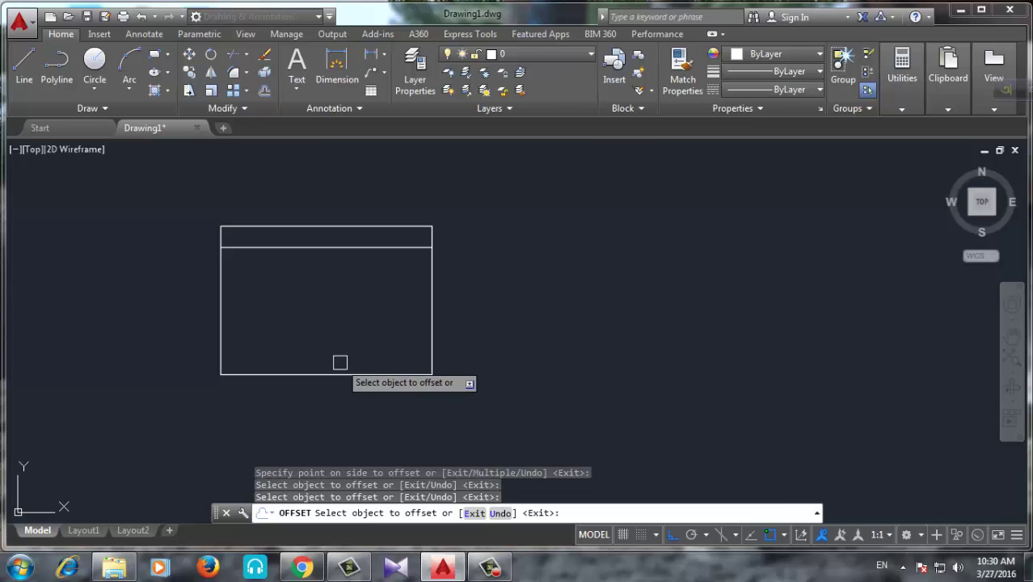
left_click(278, 374)
left_click(307, 356)
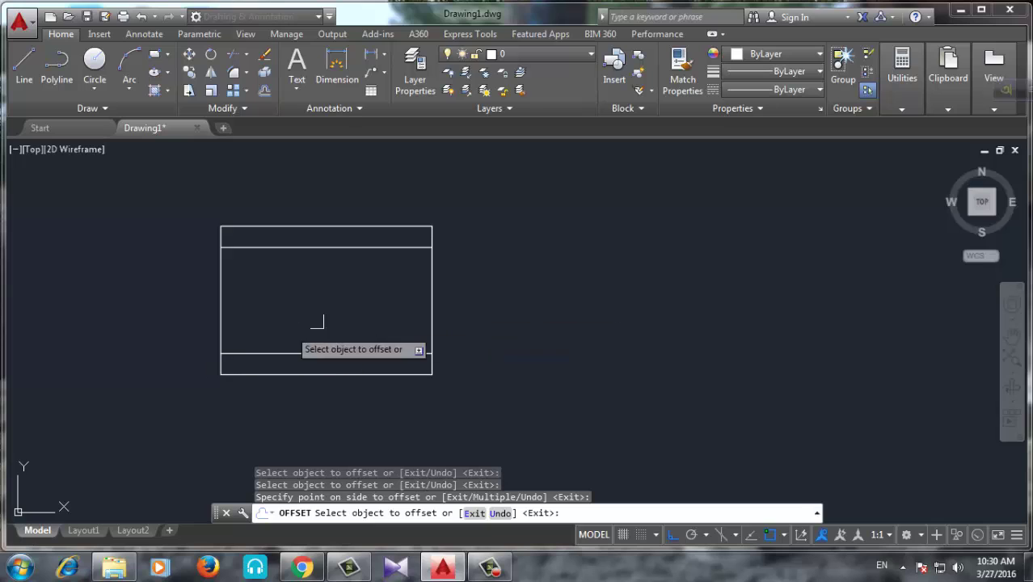
Offset the rectangle's right and left edges 4' inward
left_click(264, 90)
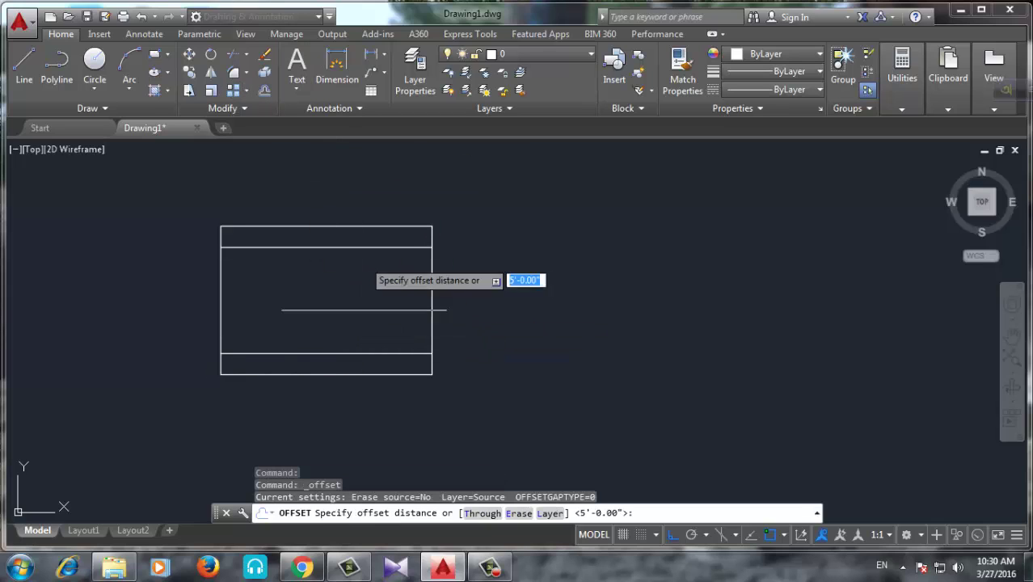
type("4")
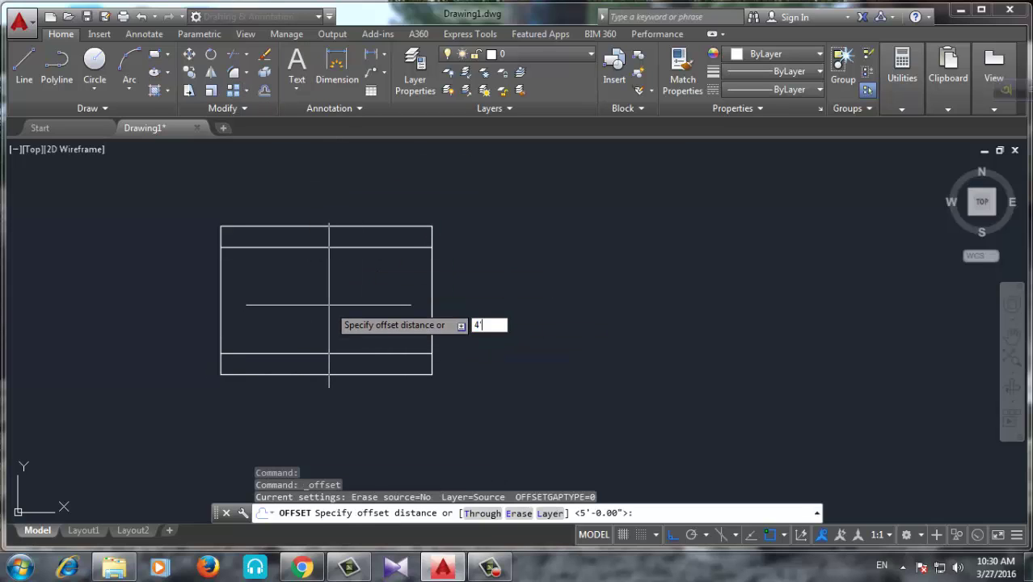
key("Return")
left_click(432, 304)
left_click(420, 297)
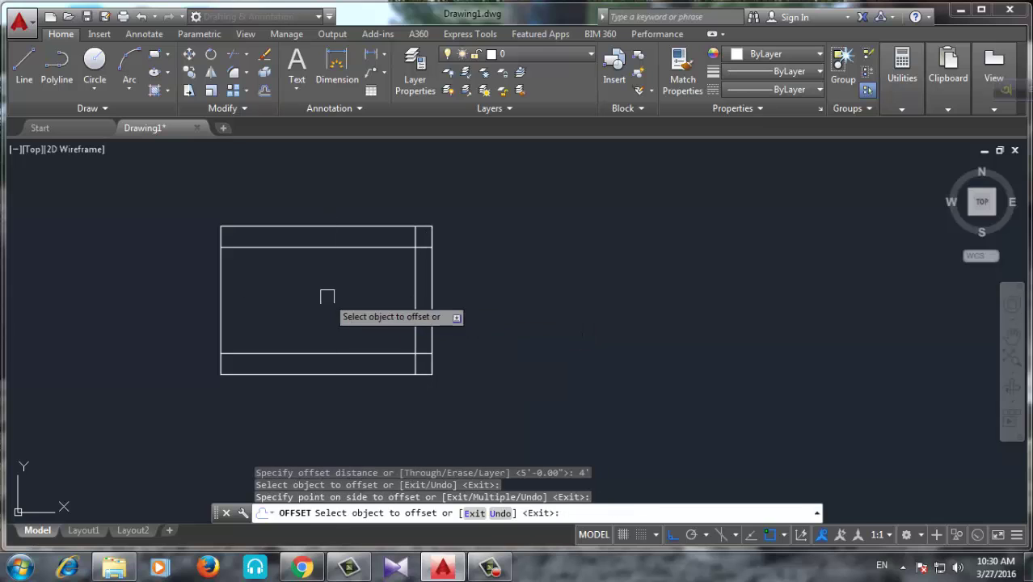
left_click(221, 305)
left_click(267, 295)
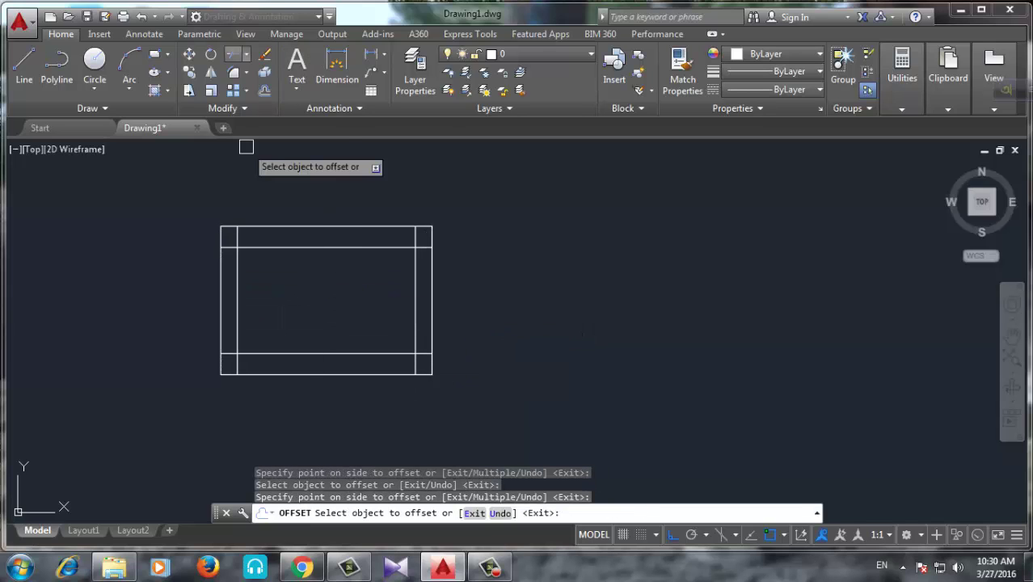
left_click(246, 54)
left_click(242, 78)
Using all objects as cutting edges, trim the overshooting line ends at the first corners
key("Return")
scroll(235, 231, "up", 5)
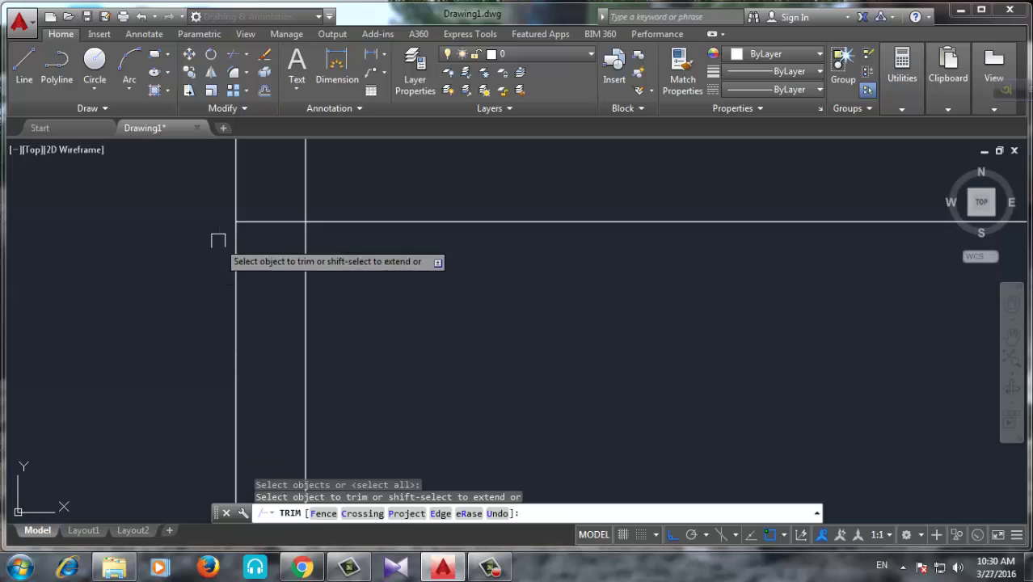
scroll(636, 237, "down", 3)
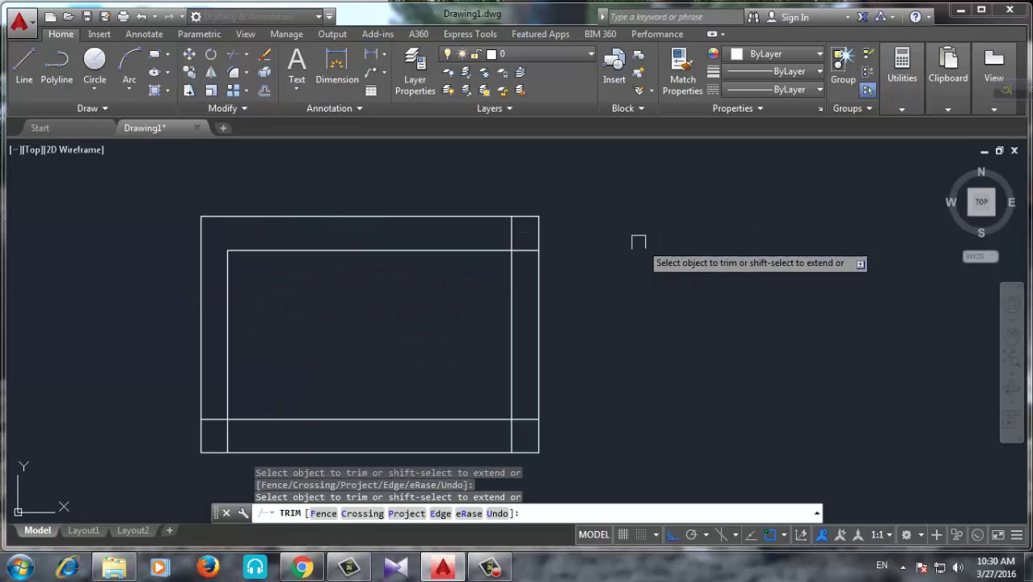
scroll(507, 224, "up", 3)
scroll(331, 247, "up", 2)
left_click(332, 247)
left_click(517, 308)
left_click(498, 402)
scroll(617, 194, "down", 3)
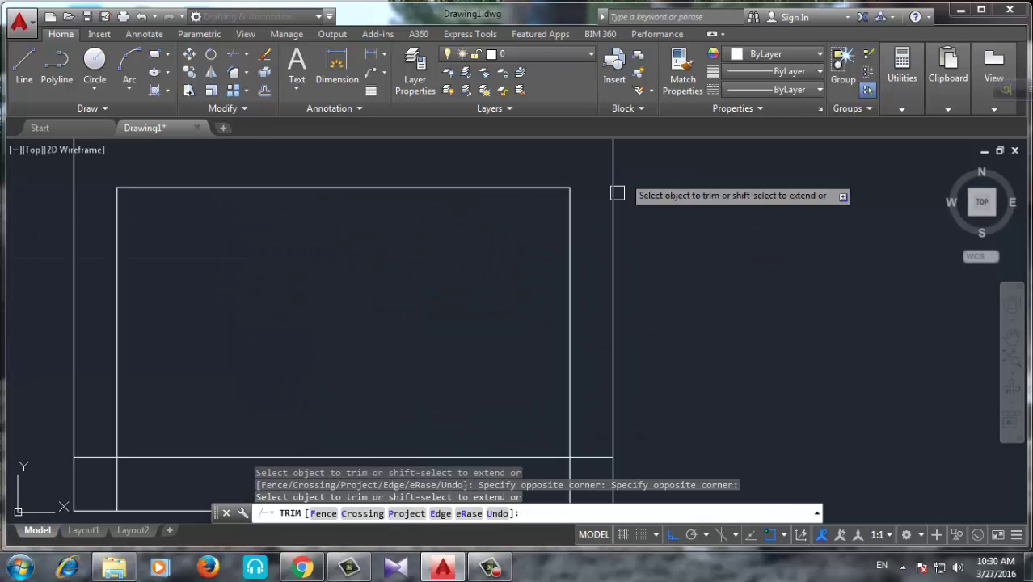
scroll(551, 300, "up", 1)
scroll(567, 311, "up", 1)
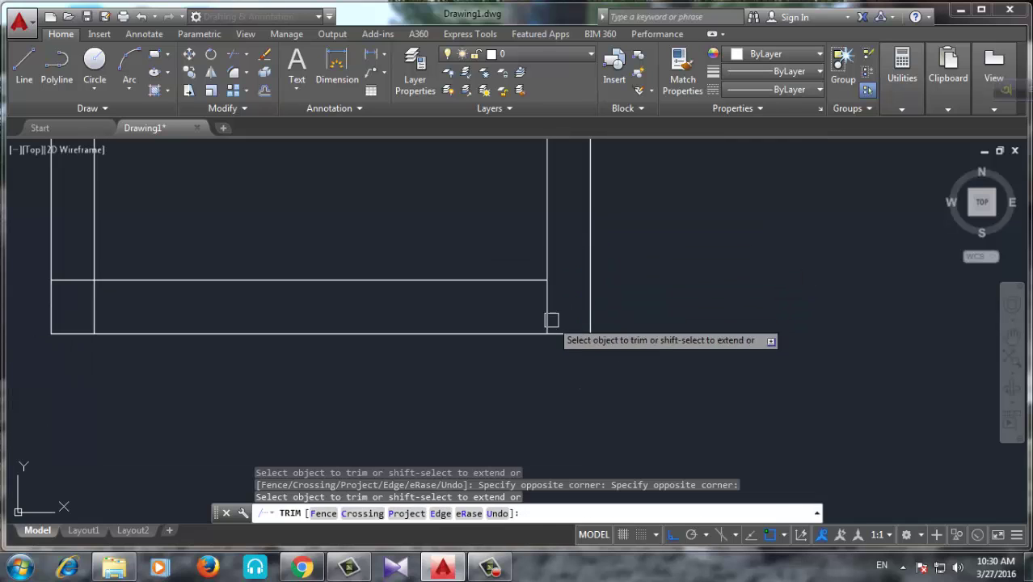
Trim the leftover stubs at the bottom-left corner and end the trim
middle_click_drag(499, 307, 864, 312)
left_click(495, 302)
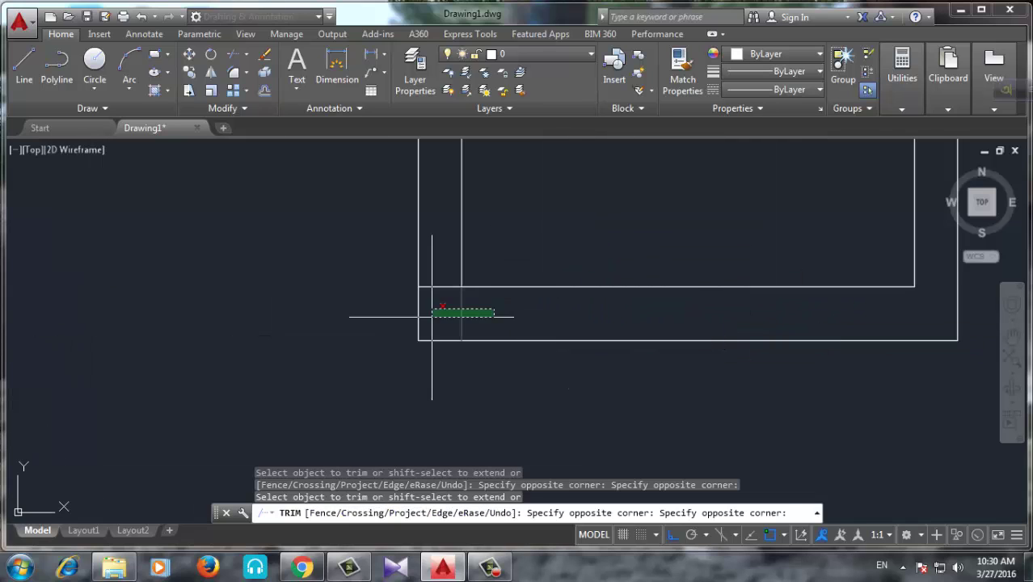
left_click(443, 280)
scroll(426, 326, "down", 2)
middle_click_drag(500, 307, 357, 286)
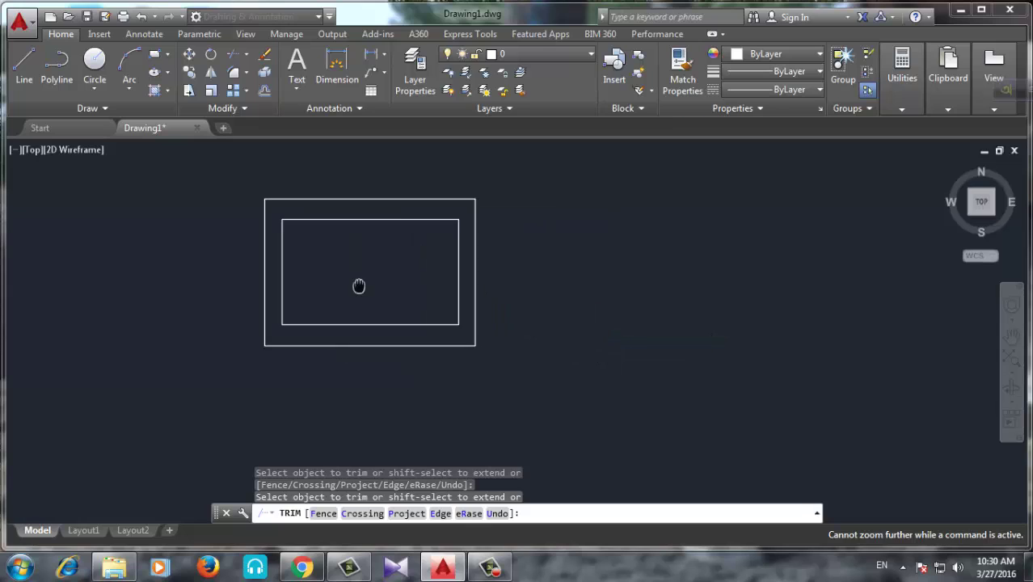
key("Escape")
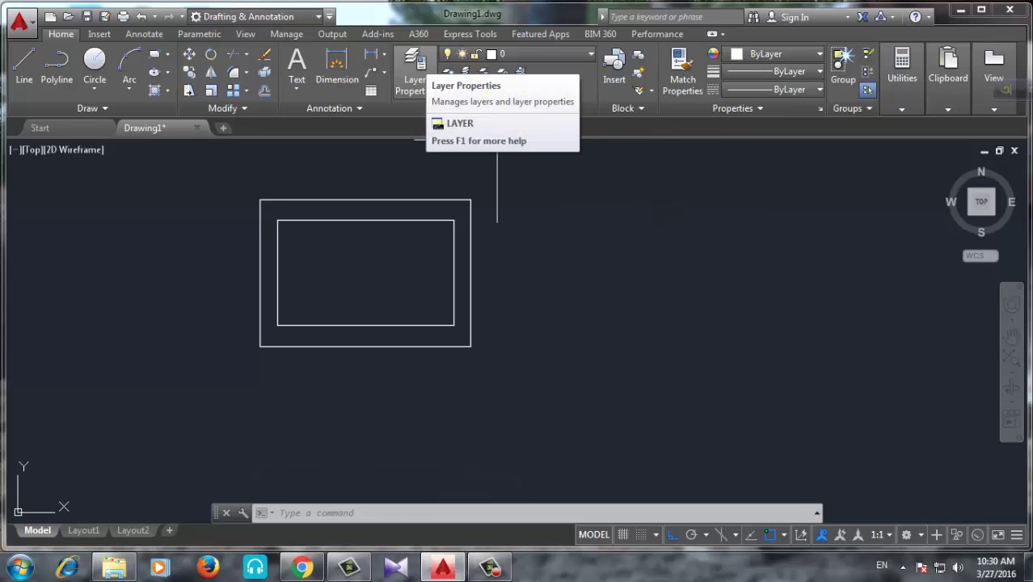
Add four new layers in the Layer Properties Manager
left_click(415, 73)
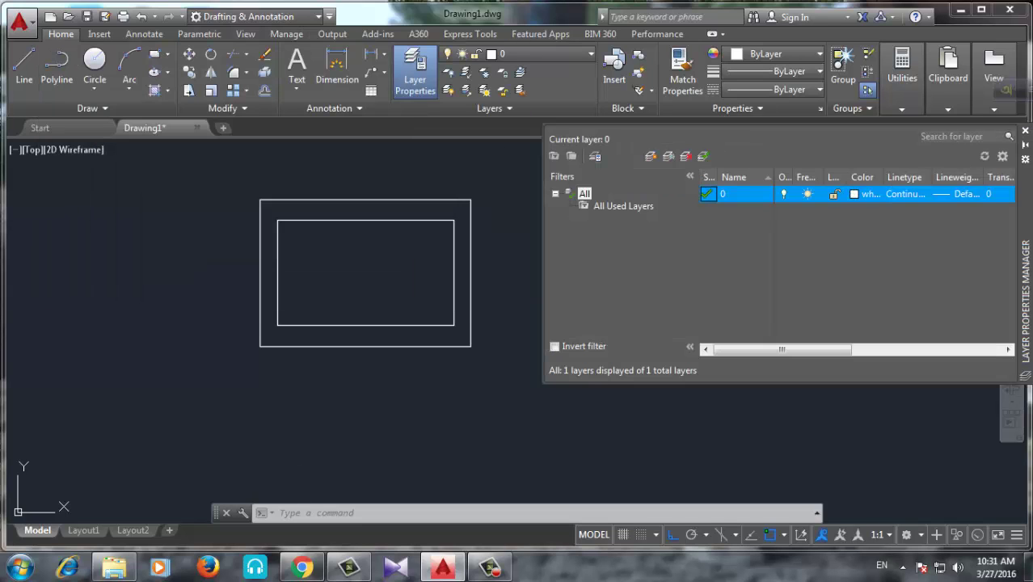
left_click(650, 156)
left_click(651, 156)
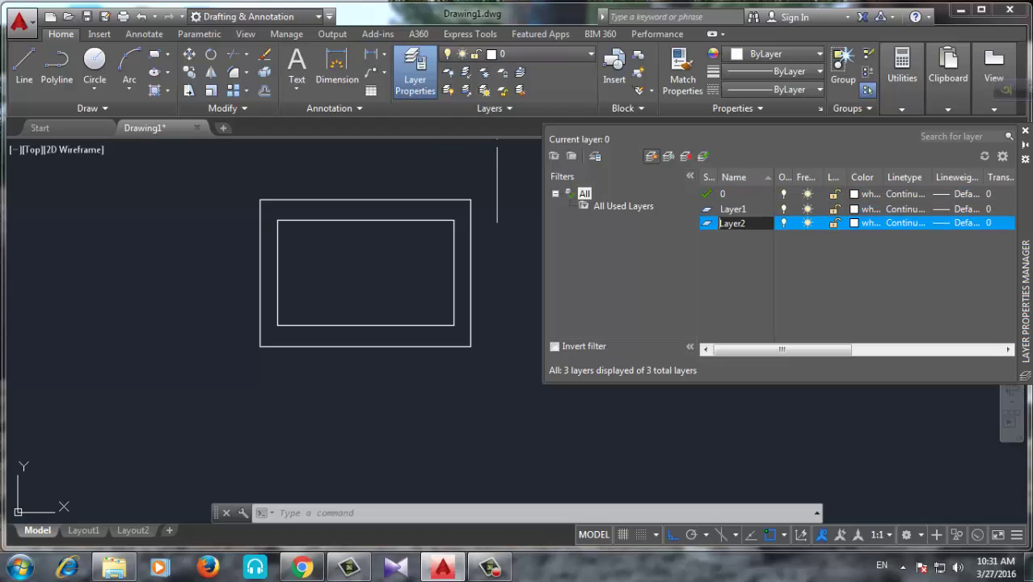
left_click(651, 156)
left_click(651, 156)
Rename Layer1 to wall
left_click(732, 209)
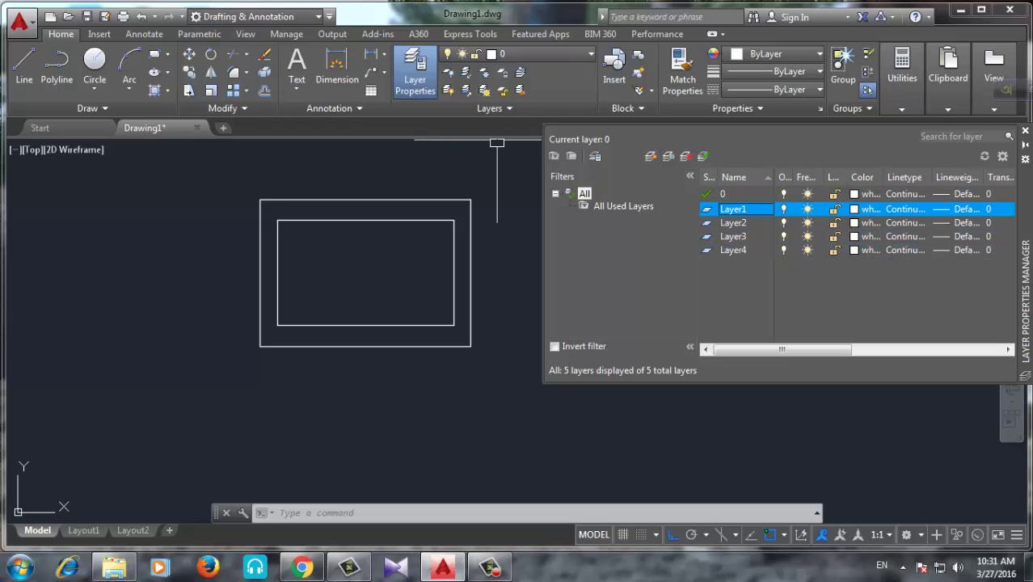
left_click(733, 209)
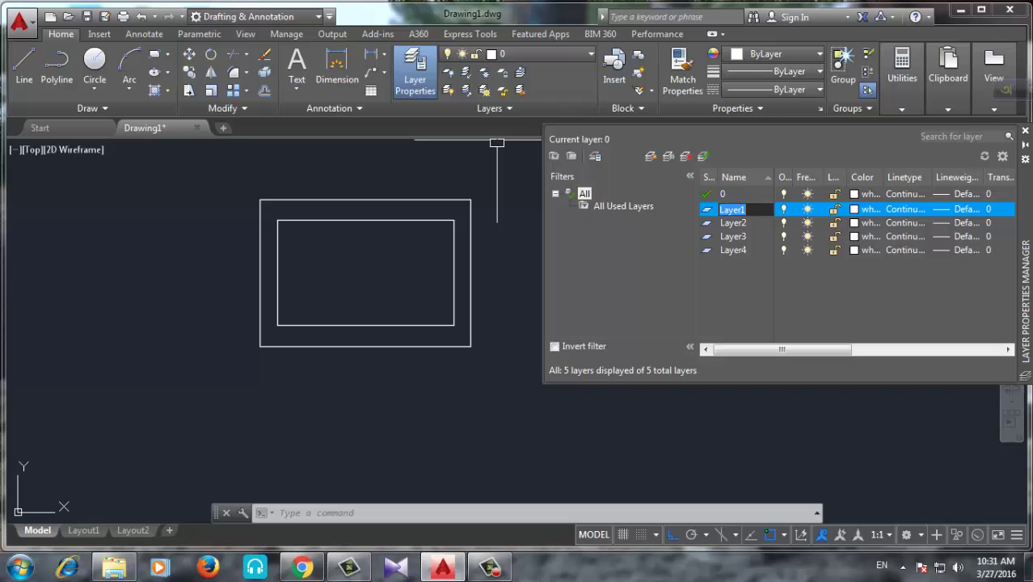
key("BackSpace")
key("Return")
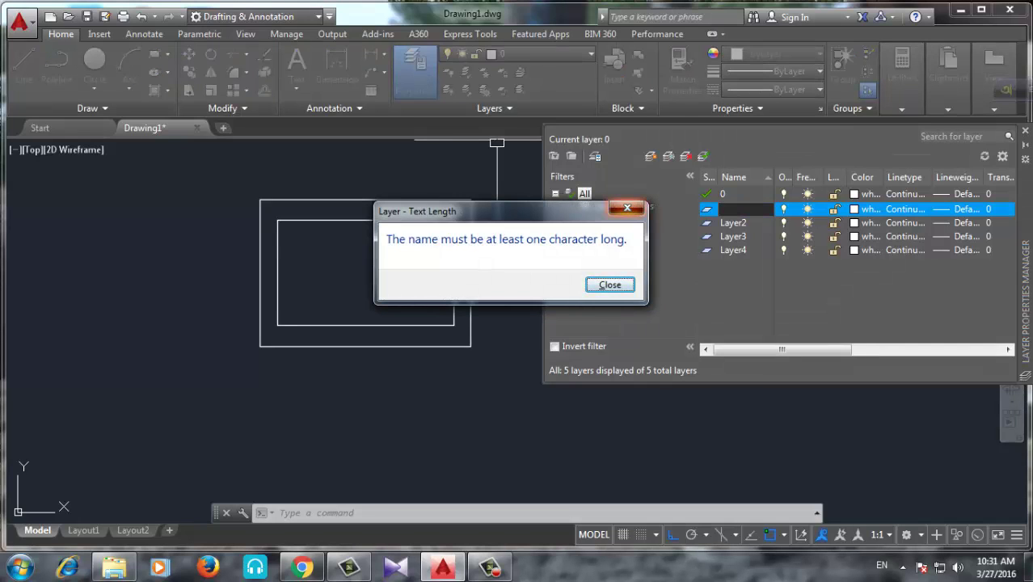
left_click(627, 208)
type("wall")
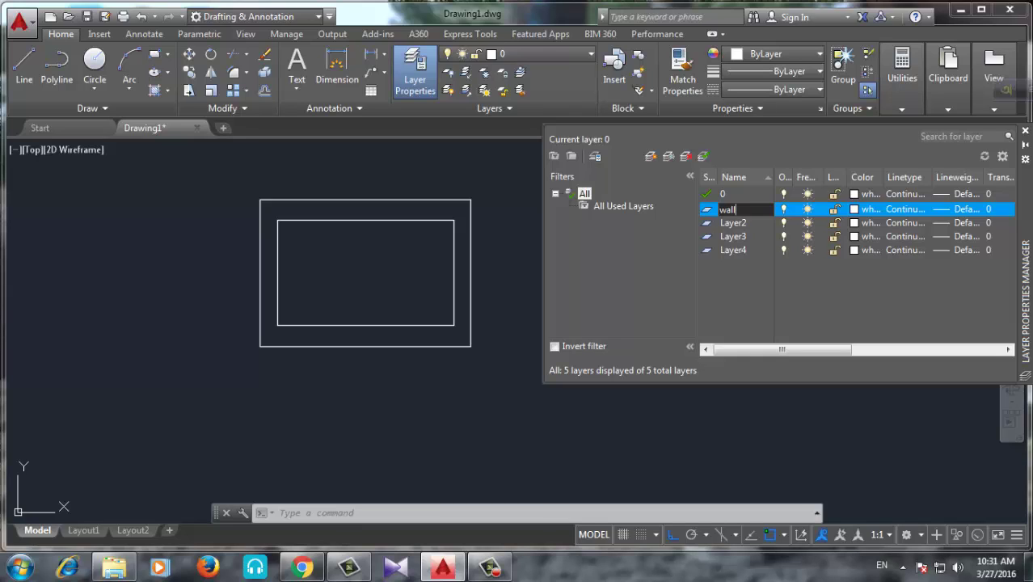
key("Down")
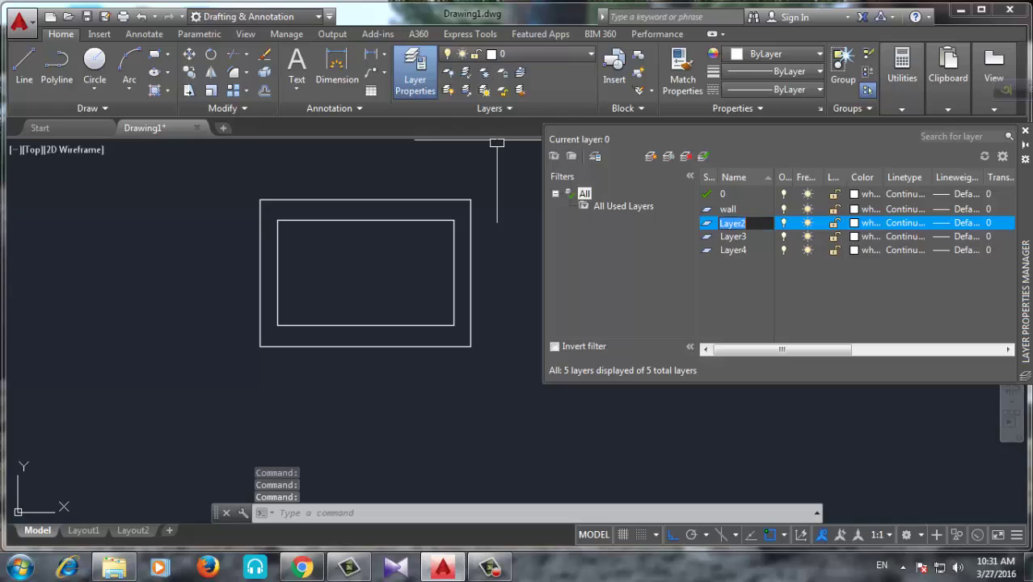
Rename the remaining new layers to door, windows and stair
key("BackSpace")
type("oor")
key("Down")
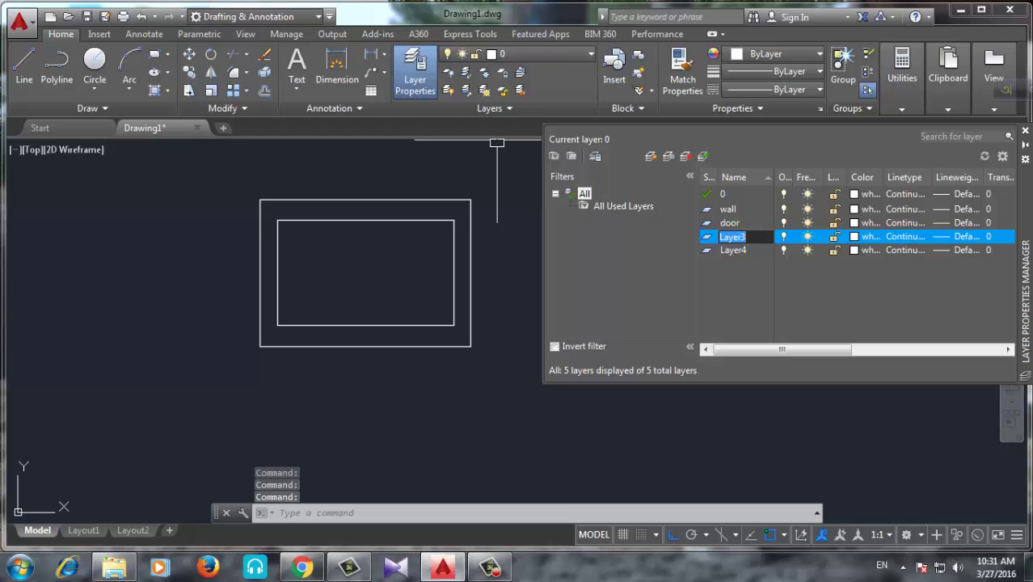
key("BackSpace")
type("win")
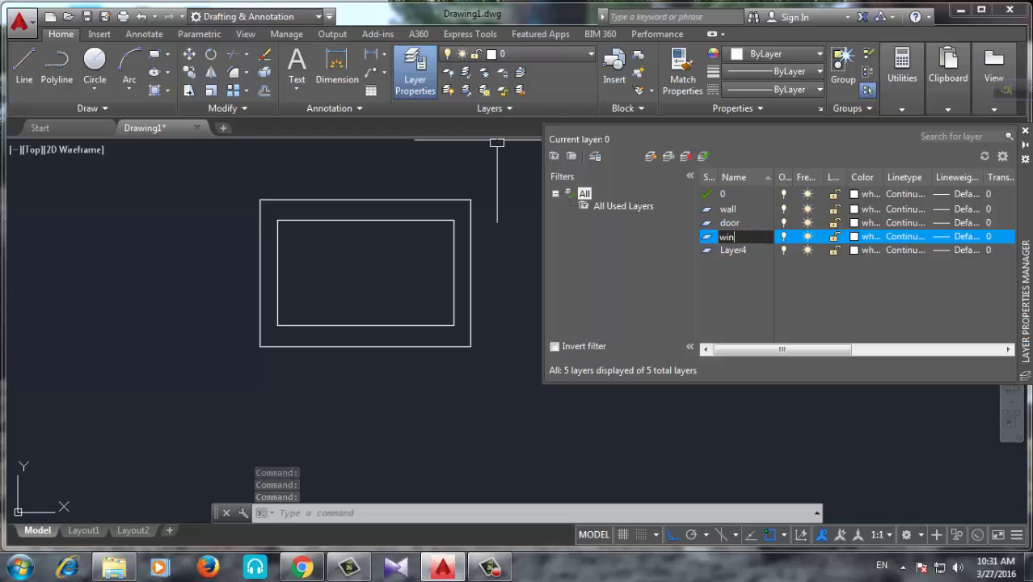
type("dows")
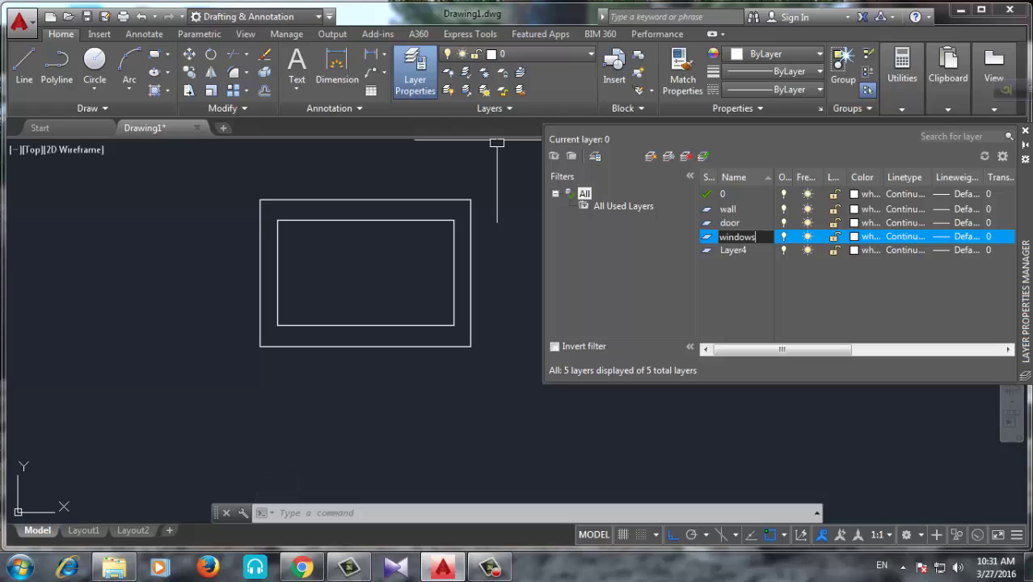
left_click(733, 250)
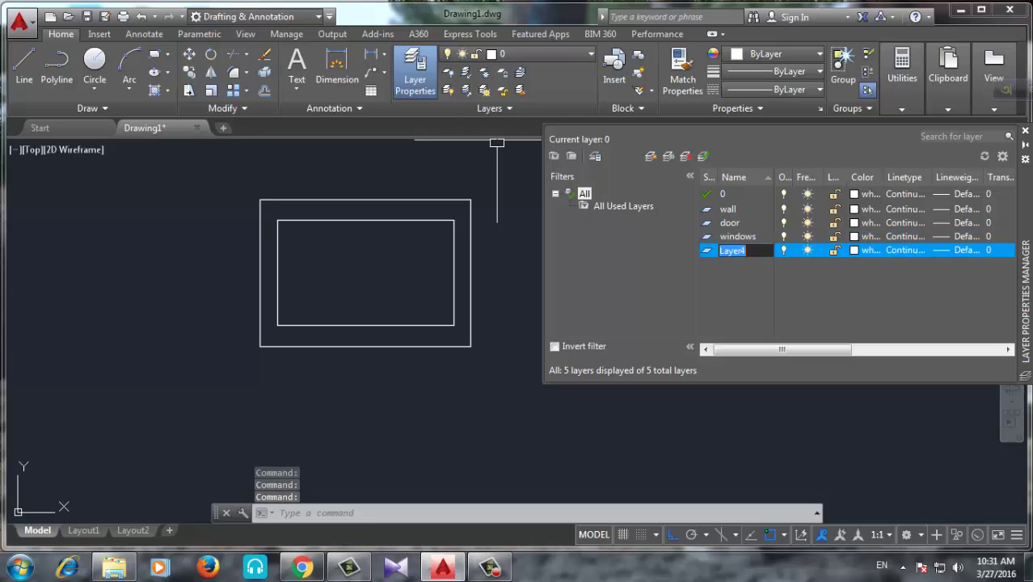
type("stai")
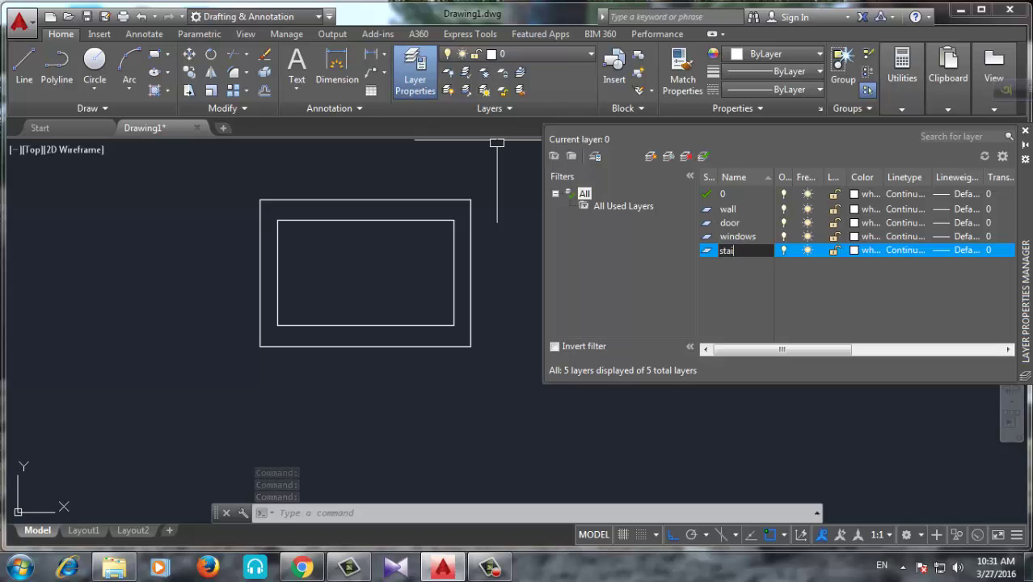
type("r")
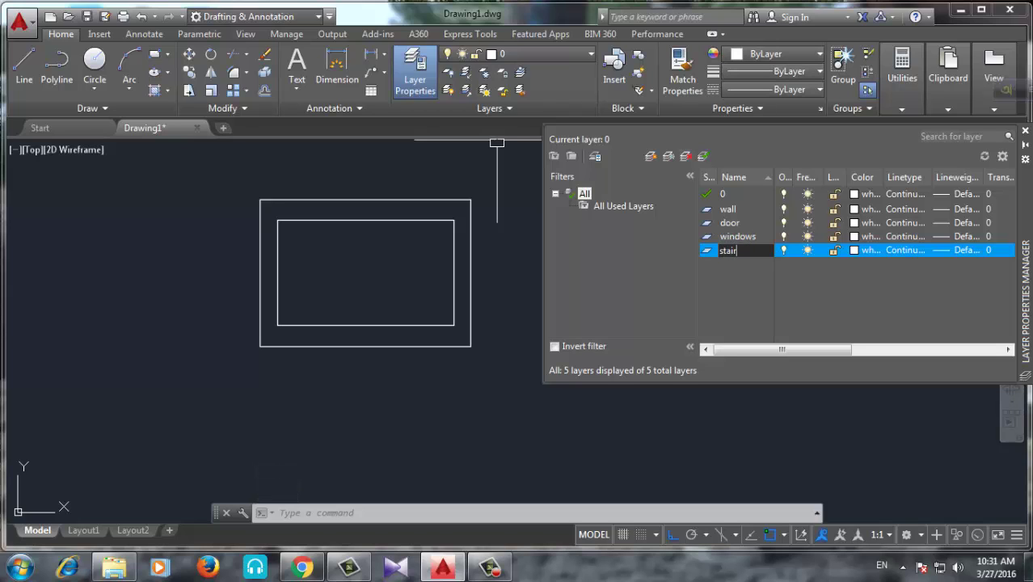
Give the wall layer colour 26 and the door layer colour 174
left_click(727, 208)
left_click(866, 208)
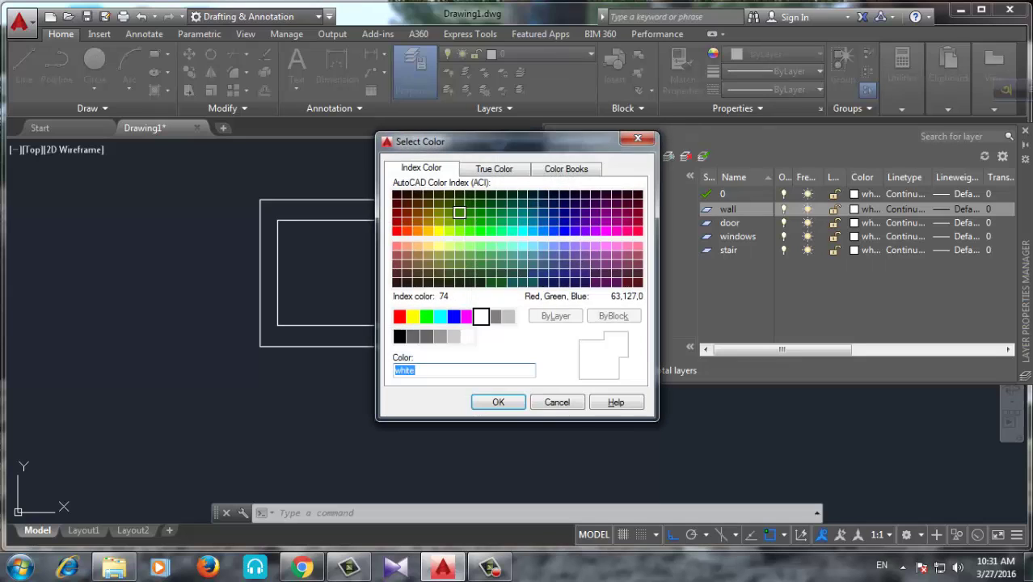
left_click(407, 203)
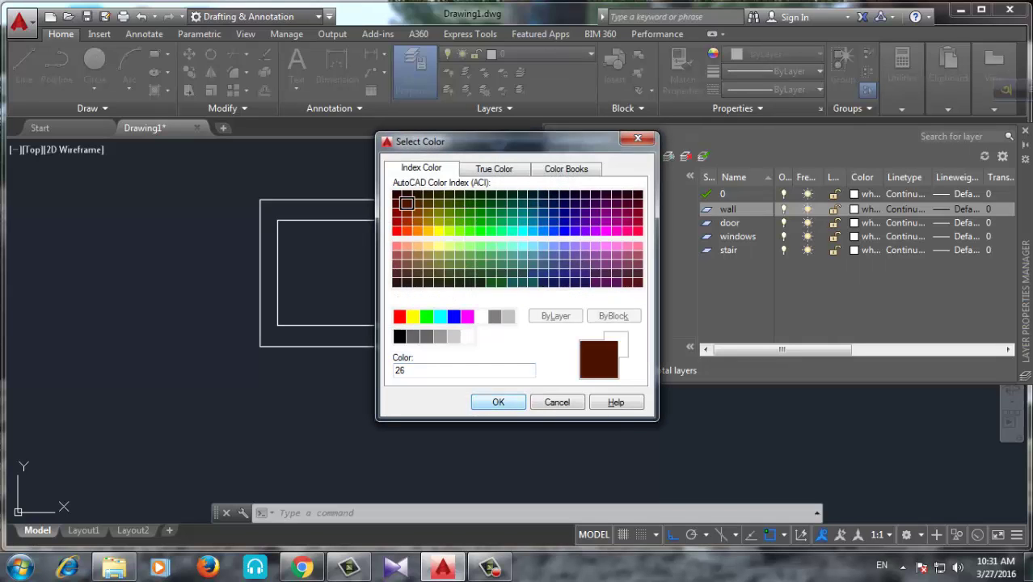
left_click(498, 402)
left_click(729, 222)
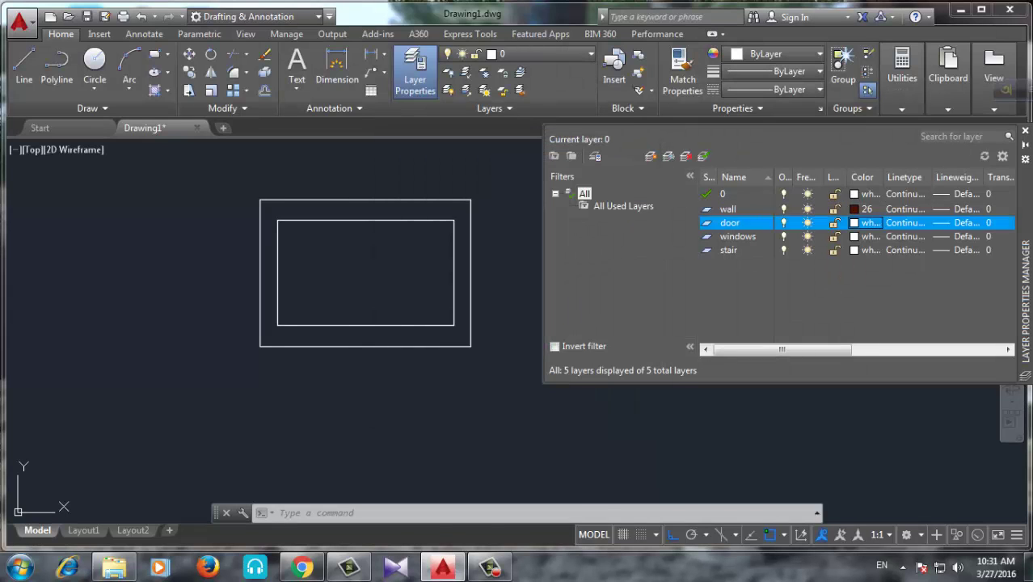
left_click(866, 222)
left_click(564, 212)
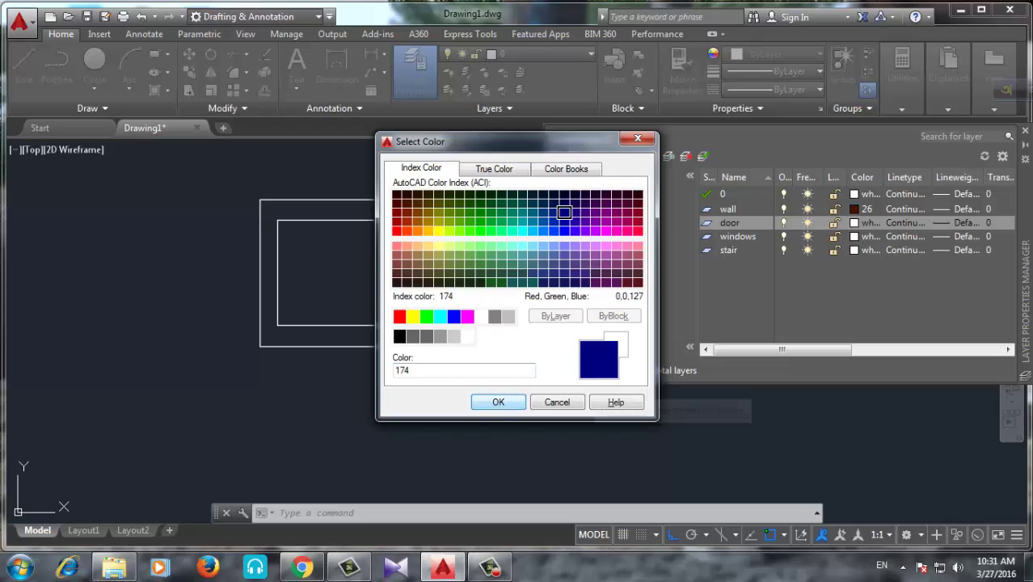
left_click(498, 402)
Set the windows layer to yellow 50 and the stair layer to magenta 220, then close the manager
left_click(863, 236)
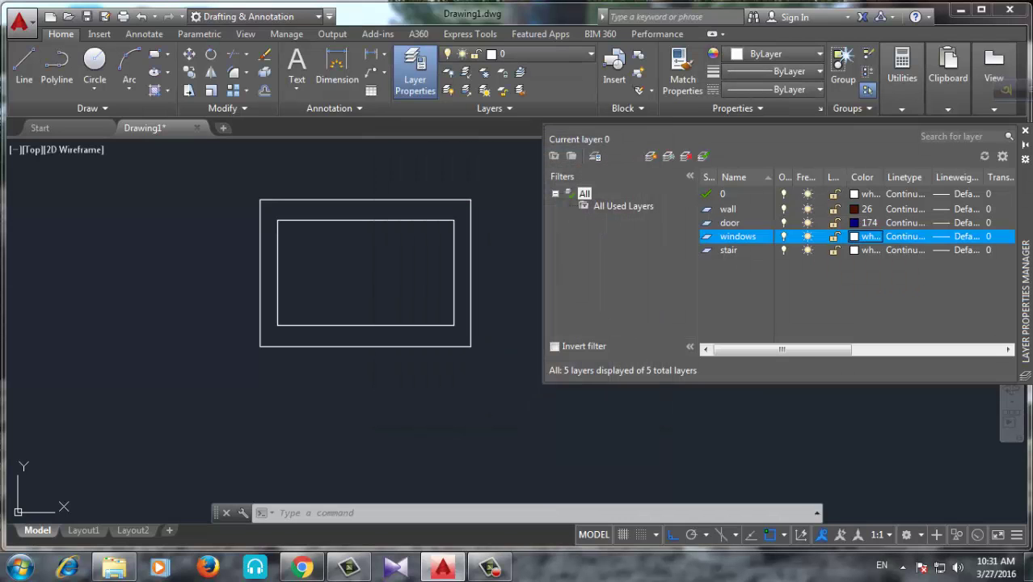
left_click(437, 230)
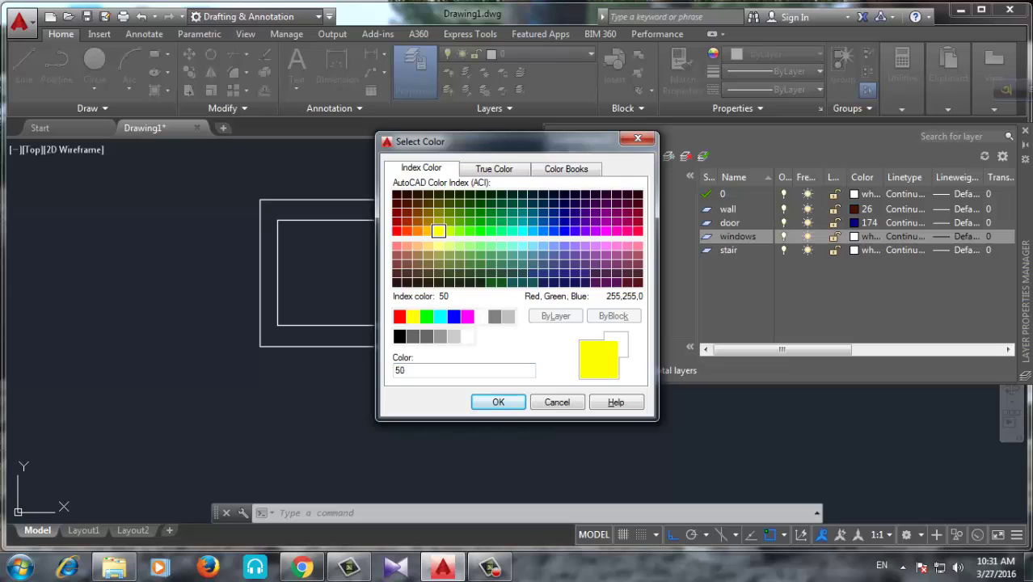
left_click(494, 401)
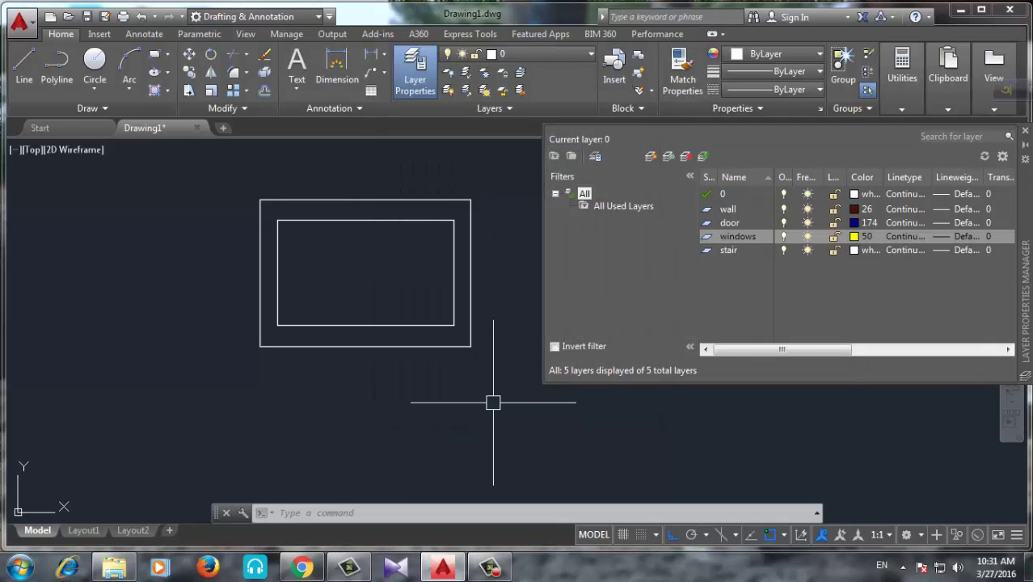
left_click(864, 250)
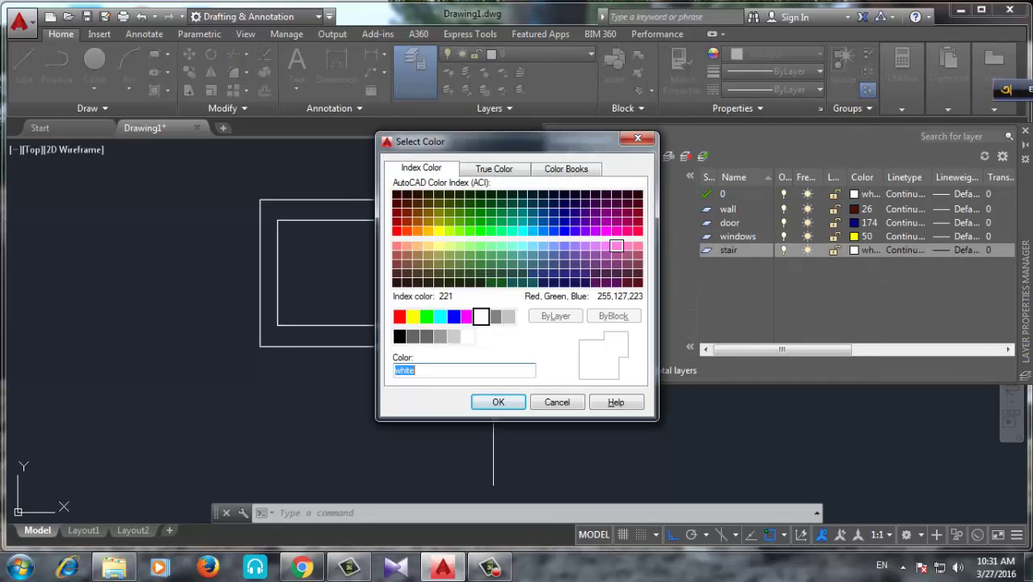
left_click(616, 231)
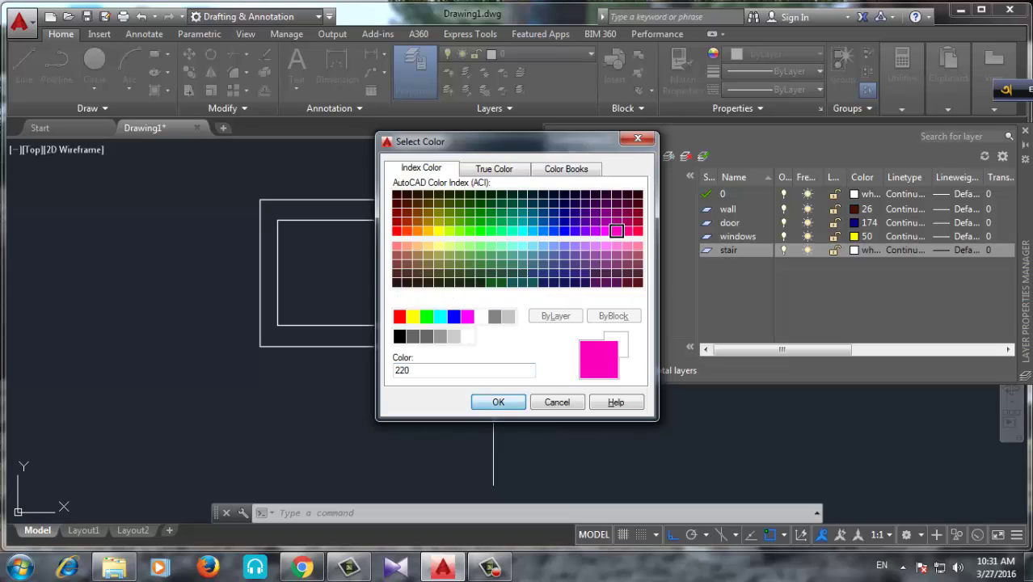
left_click(498, 401)
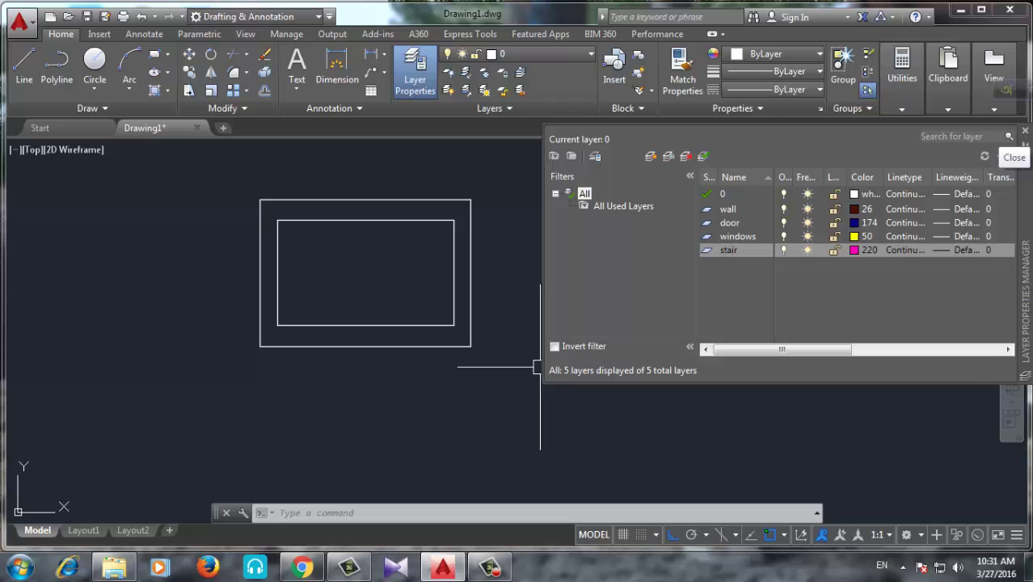
left_click(1024, 130)
Move the inner rectangle onto the wall layer and make wall the current layer
scroll(424, 226, "up", 2)
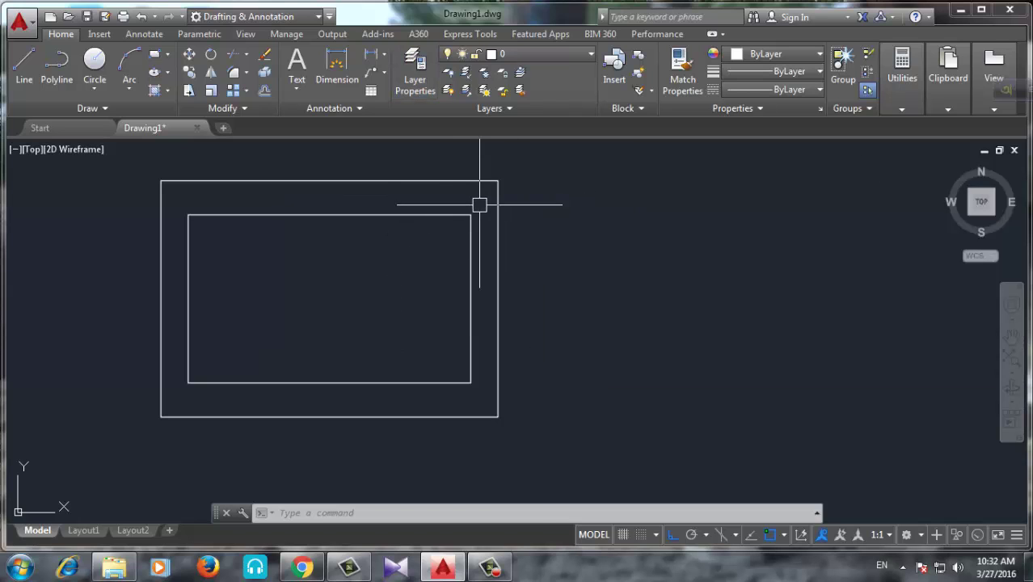
left_click(480, 205)
left_click(181, 386)
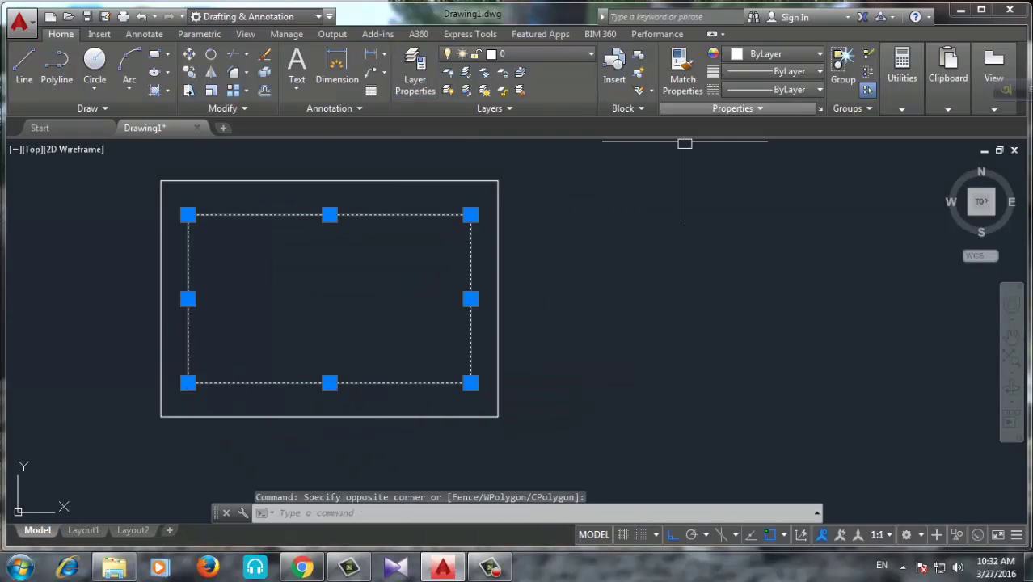
left_click(517, 53)
left_click(485, 131)
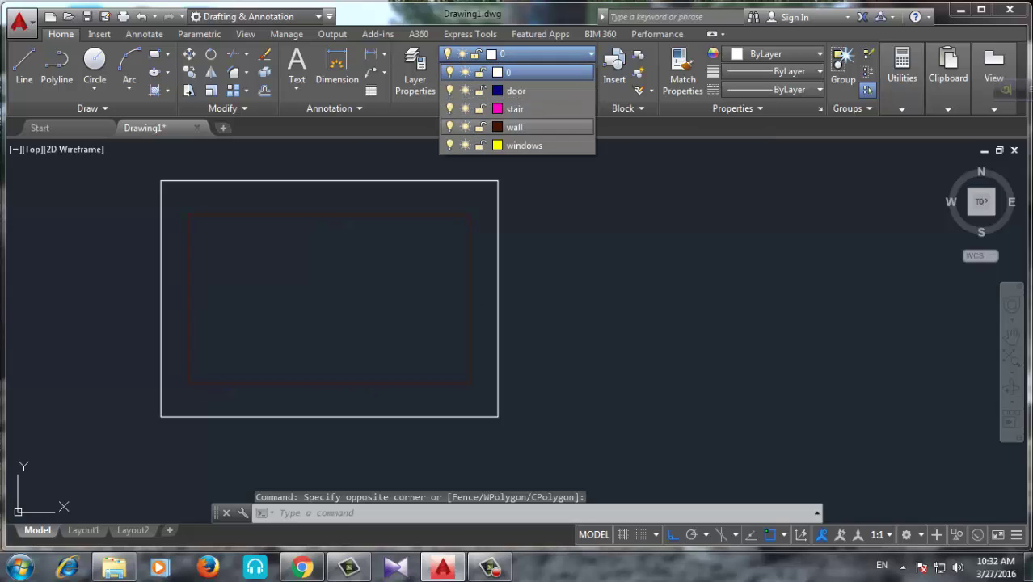
key("Escape")
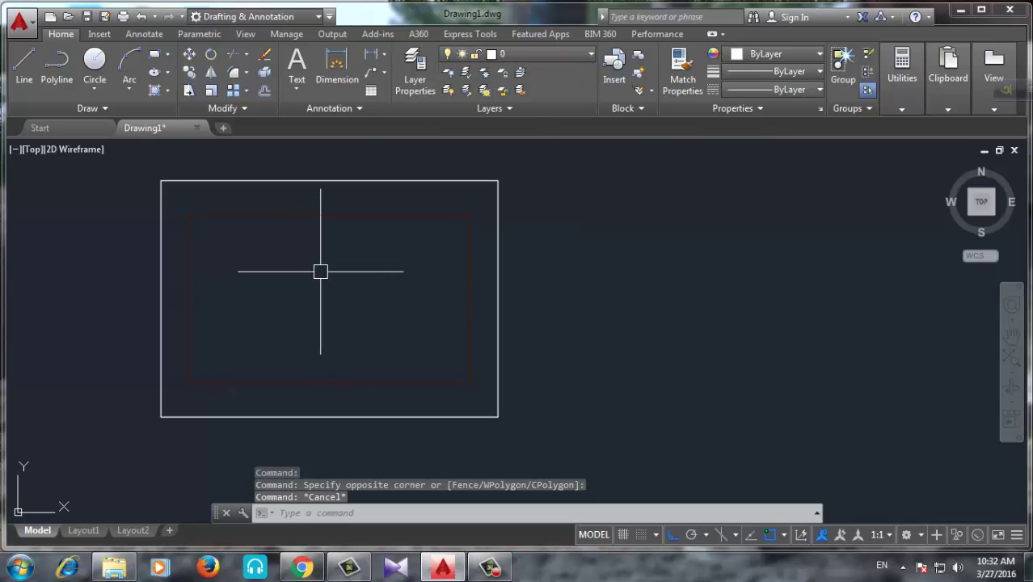
middle_click_drag(321, 267, 376, 267)
left_click(517, 53)
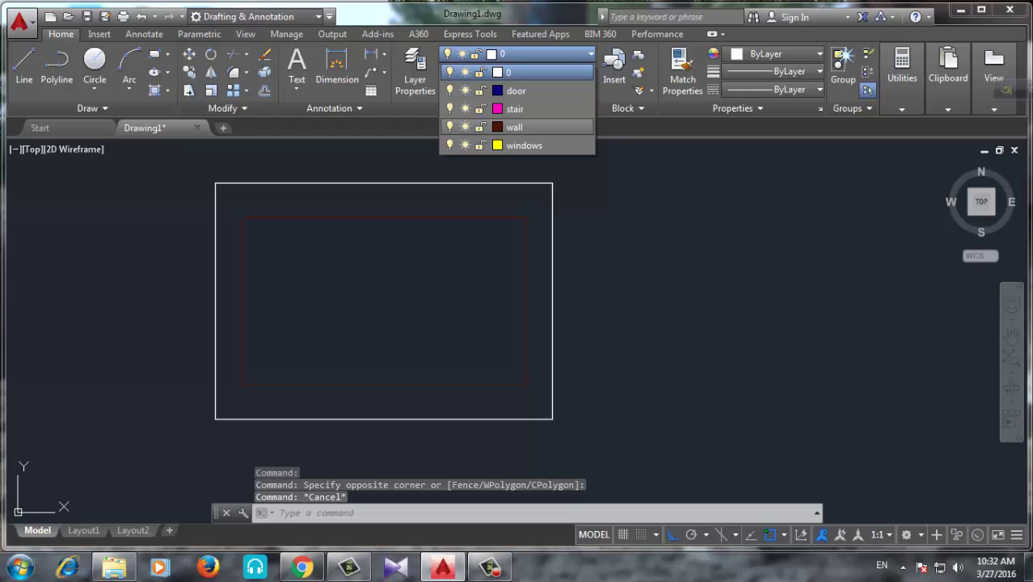
left_click(514, 127)
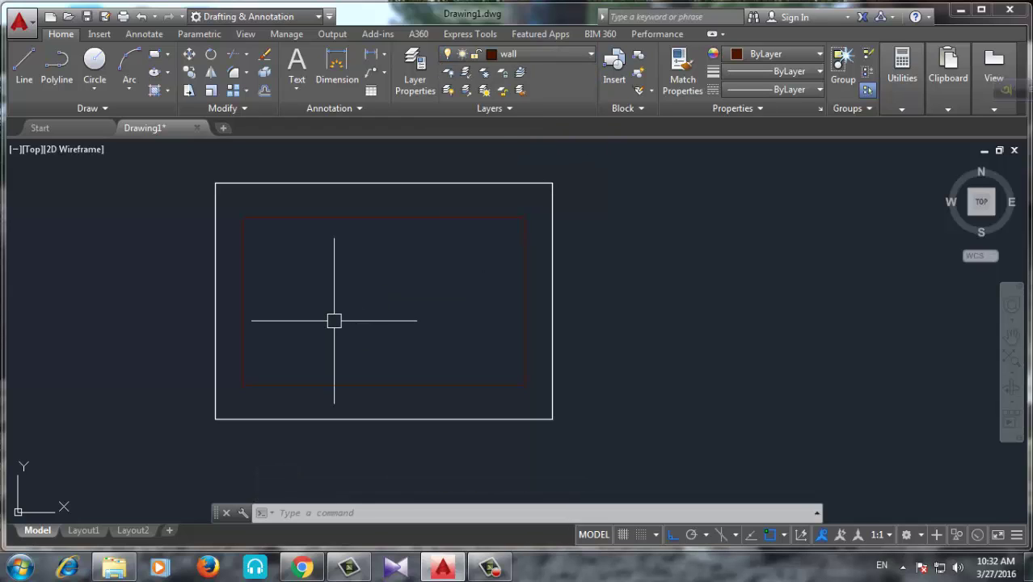
Offset the right and bottom inner wall lines by 5 using OFFSET
type("o")
key("Return")
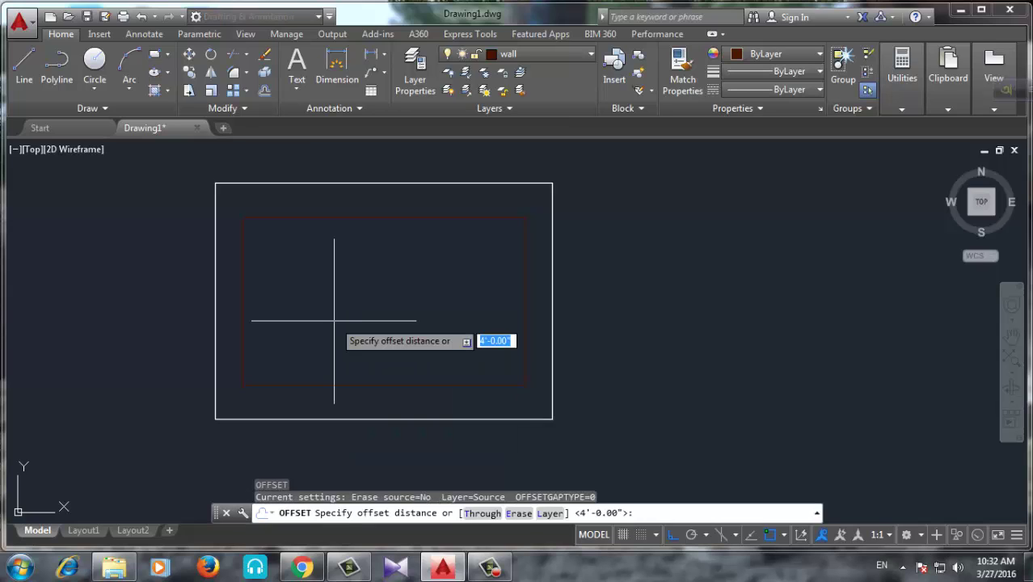
type("5")
key("Return")
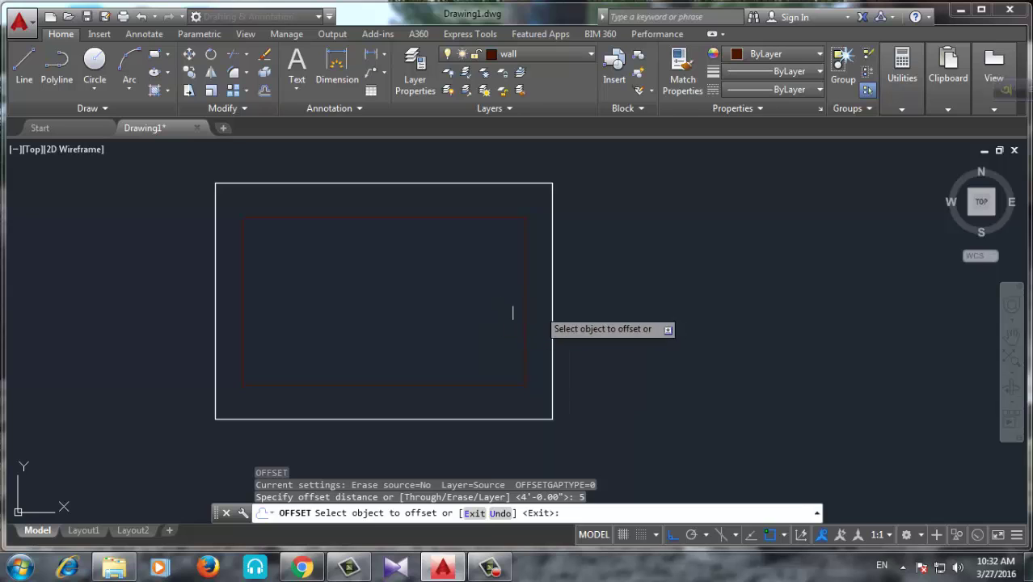
left_click(521, 303)
left_click(426, 303)
left_click(469, 381)
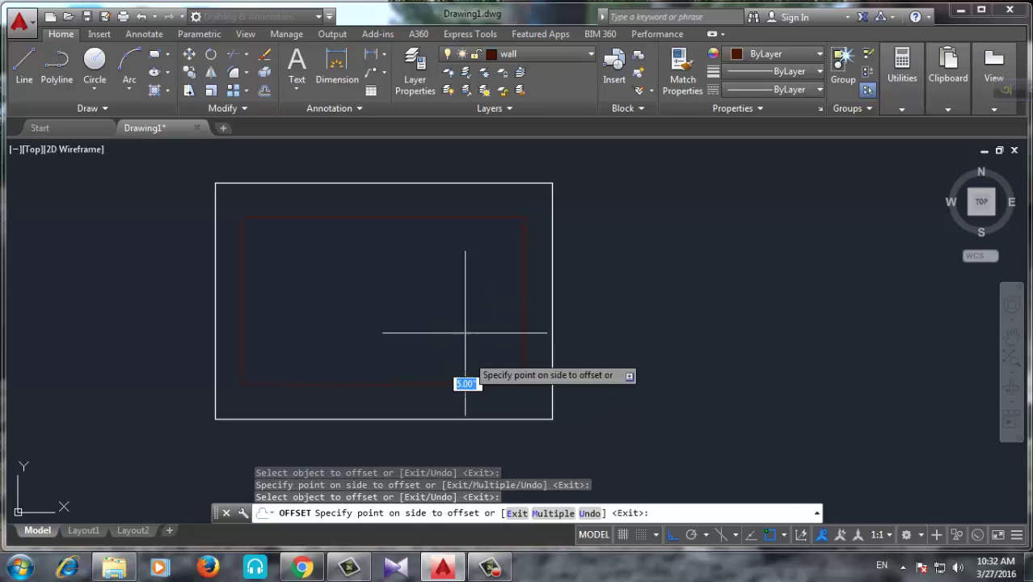
left_click(466, 348)
Offset the top and left inner wall lines by 5, then end the command
left_click(457, 218)
left_click(339, 320)
left_click(244, 291)
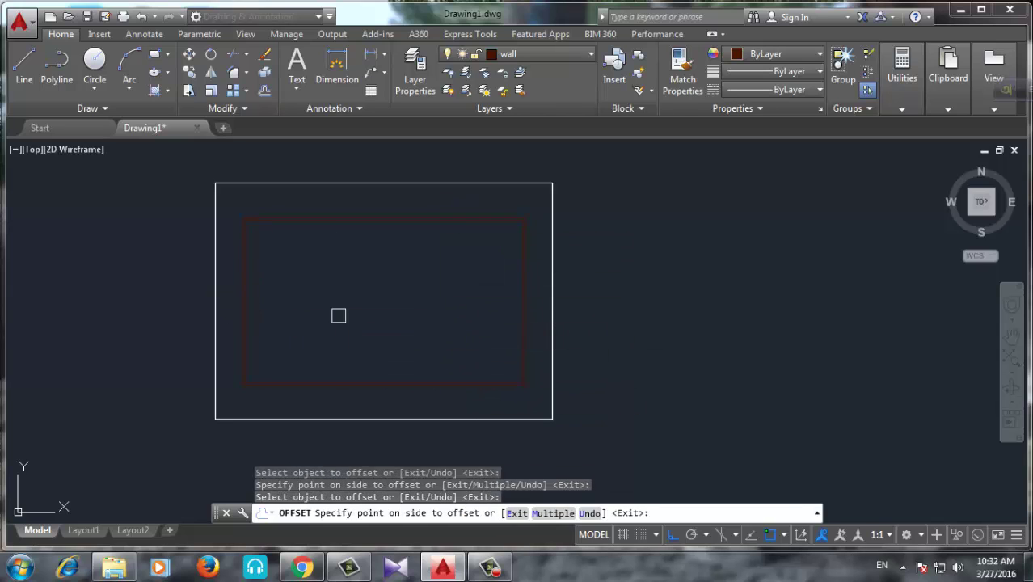
left_click(339, 314)
scroll(534, 377, "up", 5)
scroll(525, 392, "up", 2)
scroll(643, 469, "down", 2)
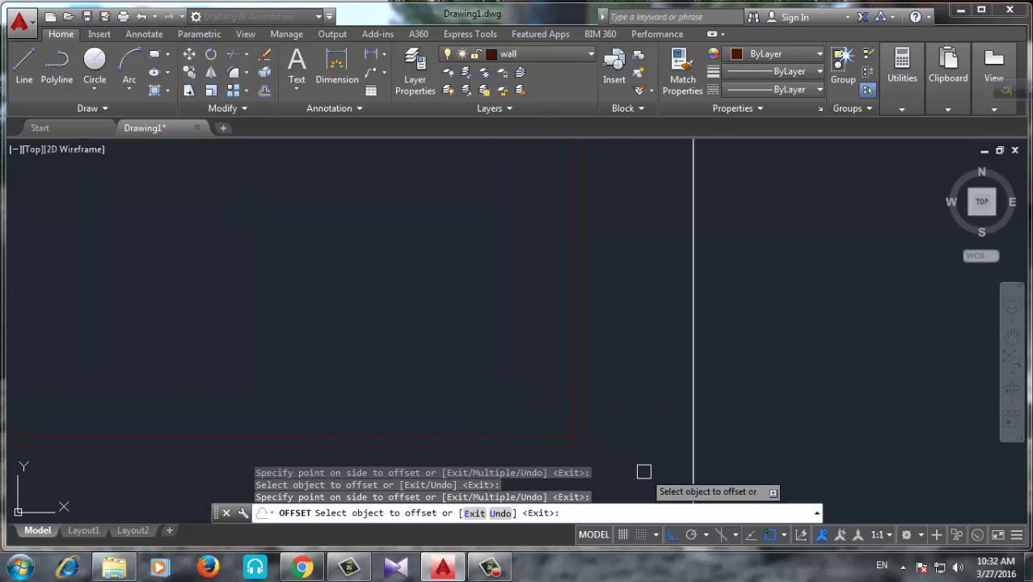
scroll(627, 468, "down", 1)
scroll(646, 436, "down", 3)
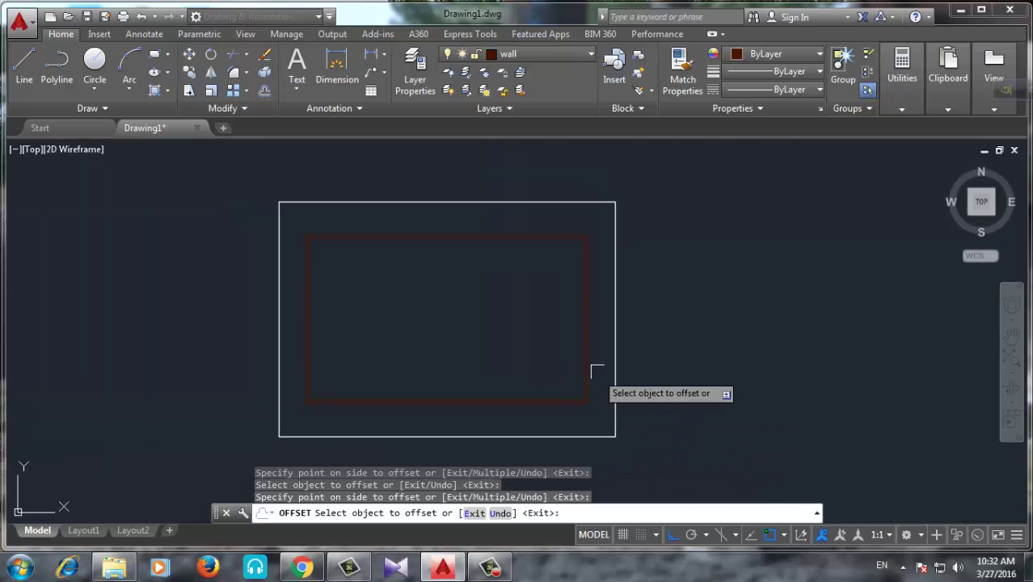
scroll(574, 392, "up", 2)
scroll(578, 392, "down", 2)
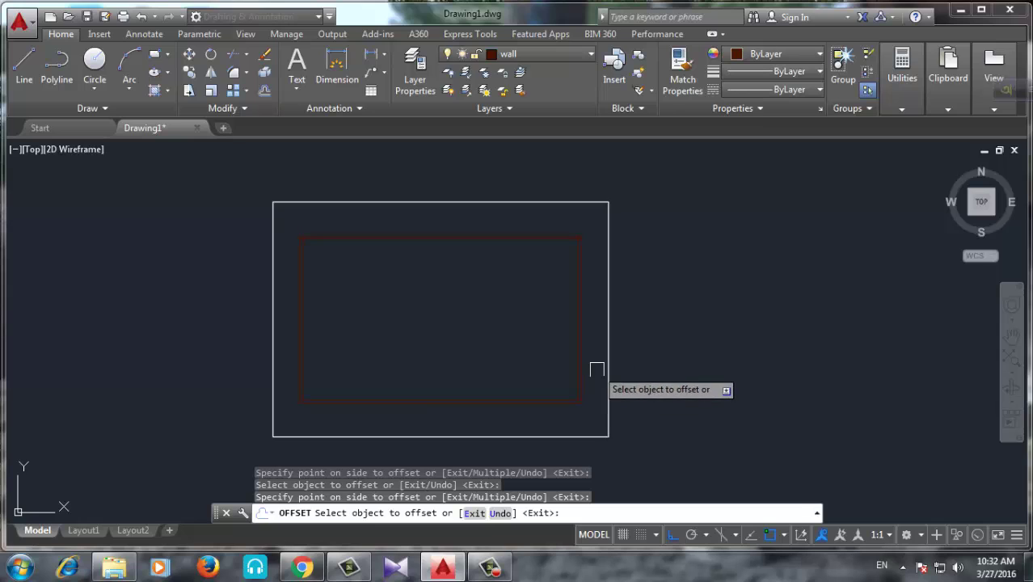
key("Escape")
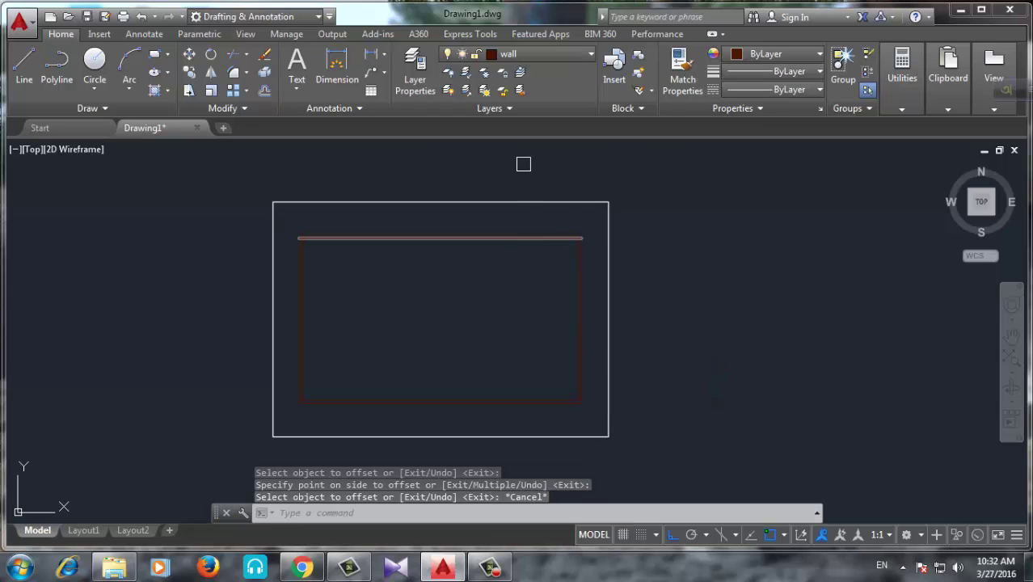
Recolour the wall layer to green, colour index 90
left_click(415, 75)
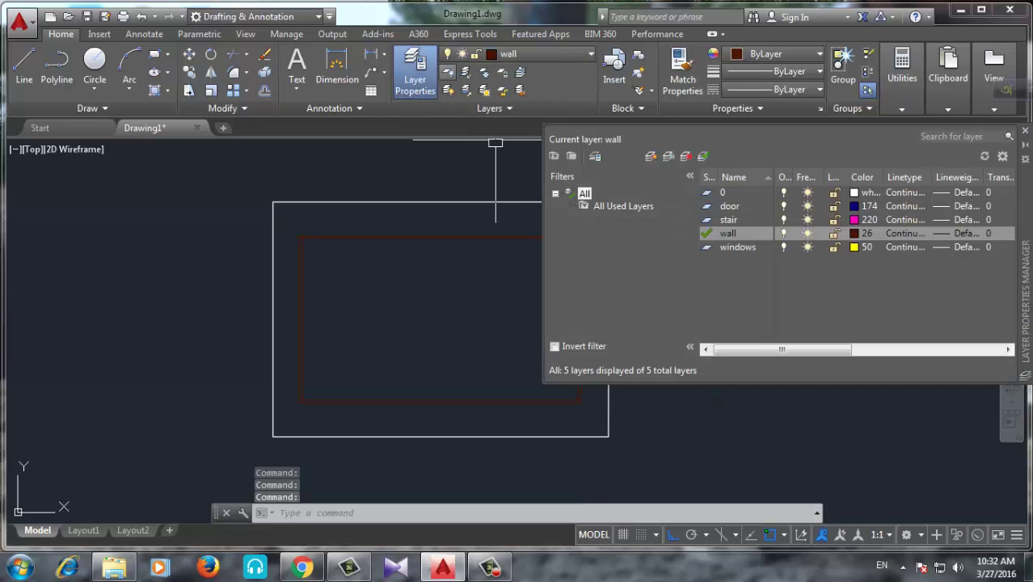
left_click(862, 233)
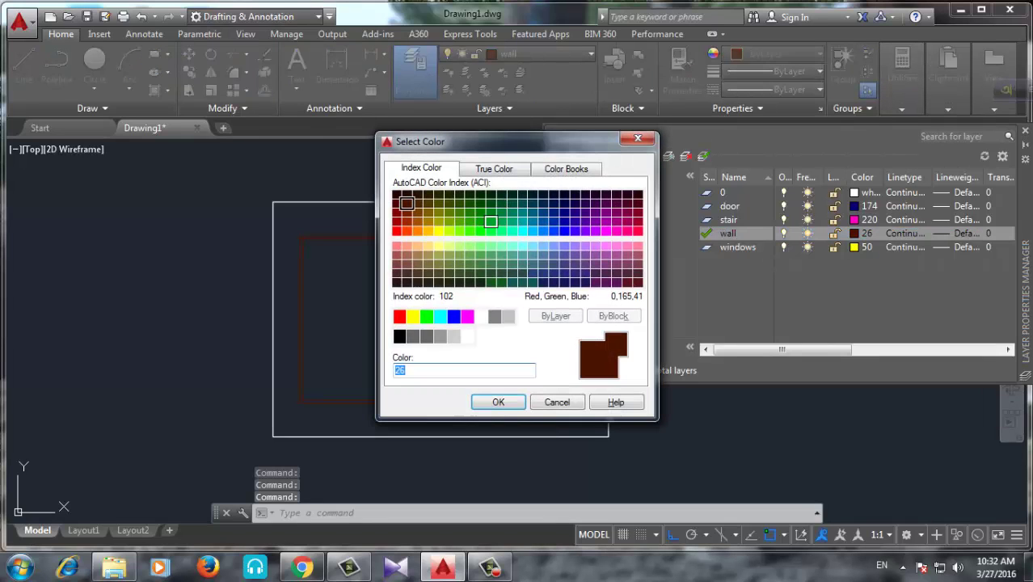
left_click(490, 222)
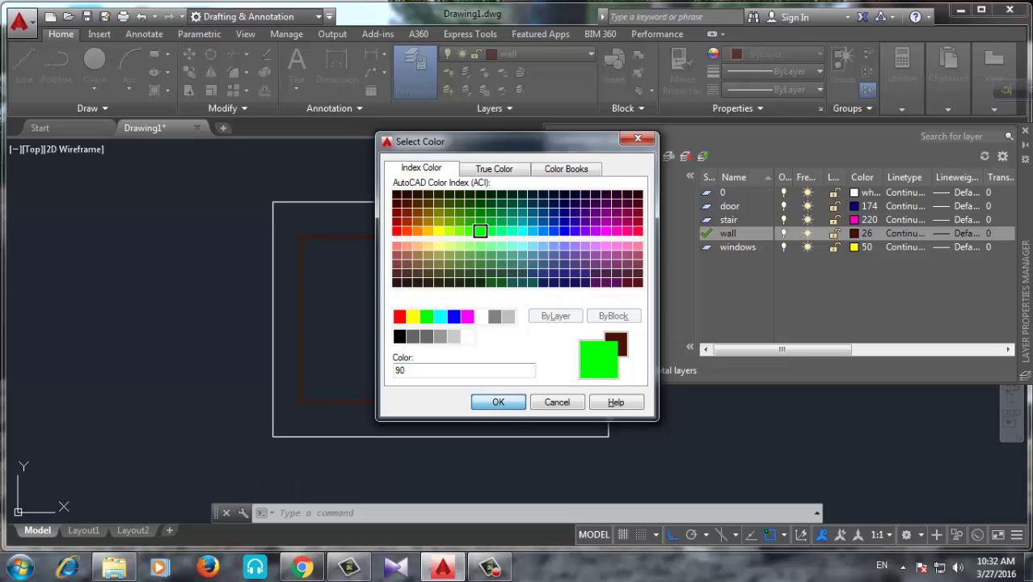
left_click(498, 401)
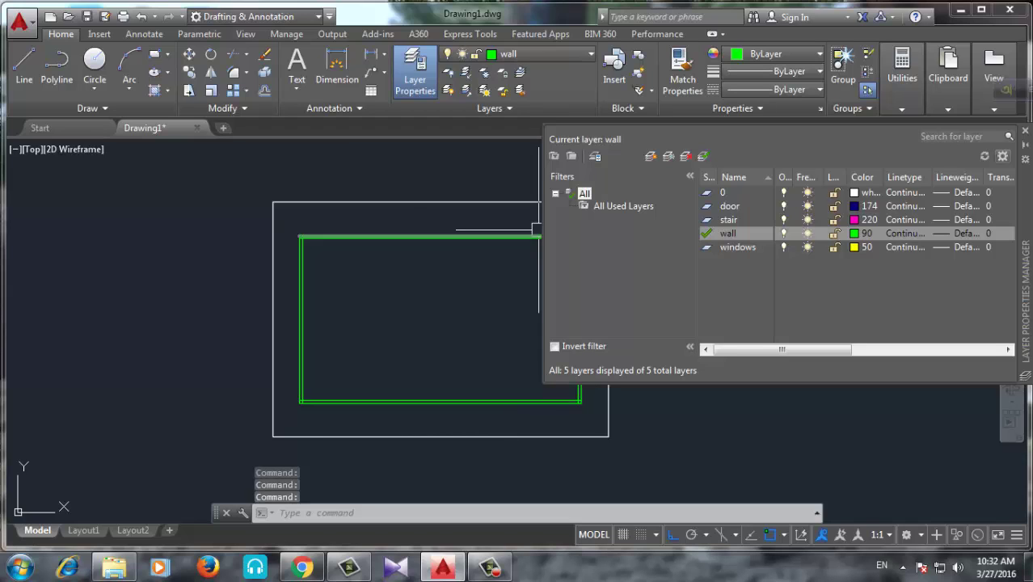
scroll(365, 291, "up", 2)
middle_click_drag(365, 291, 300, 276)
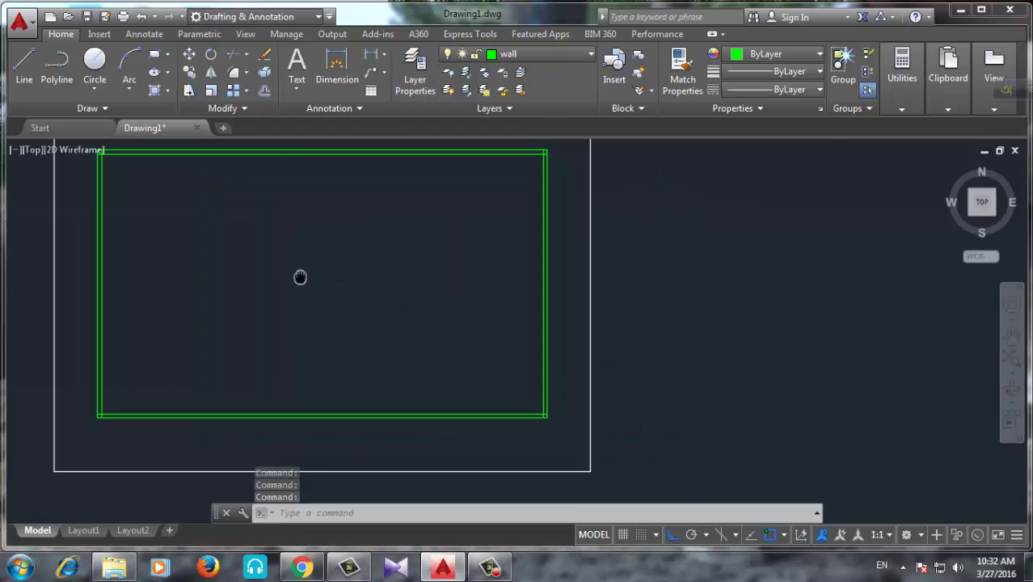
scroll(390, 372, "down", 2)
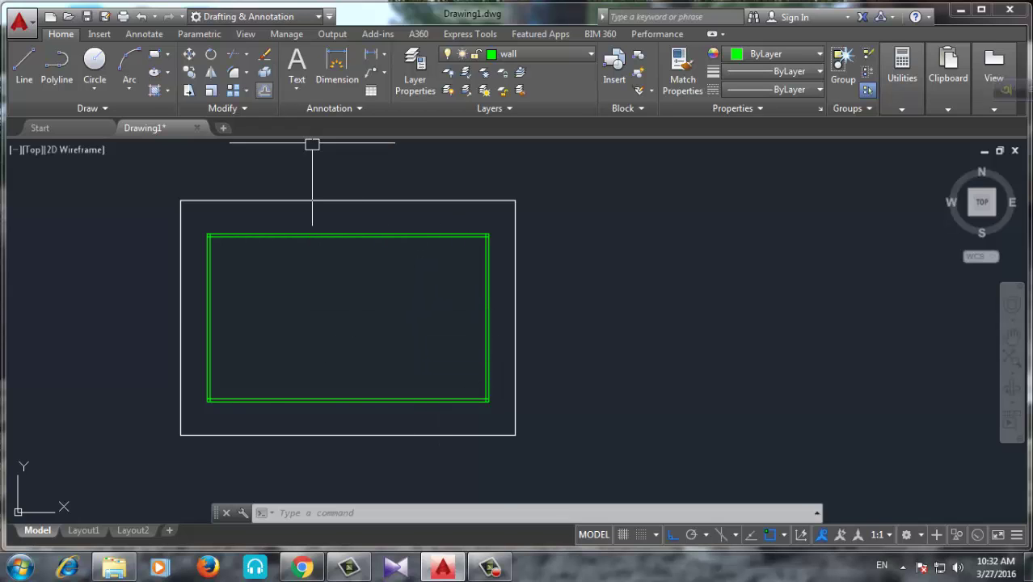
Offset the rectangle's right wall 11' inward to create an interior vertical wall line
left_click(264, 89)
type("11'")
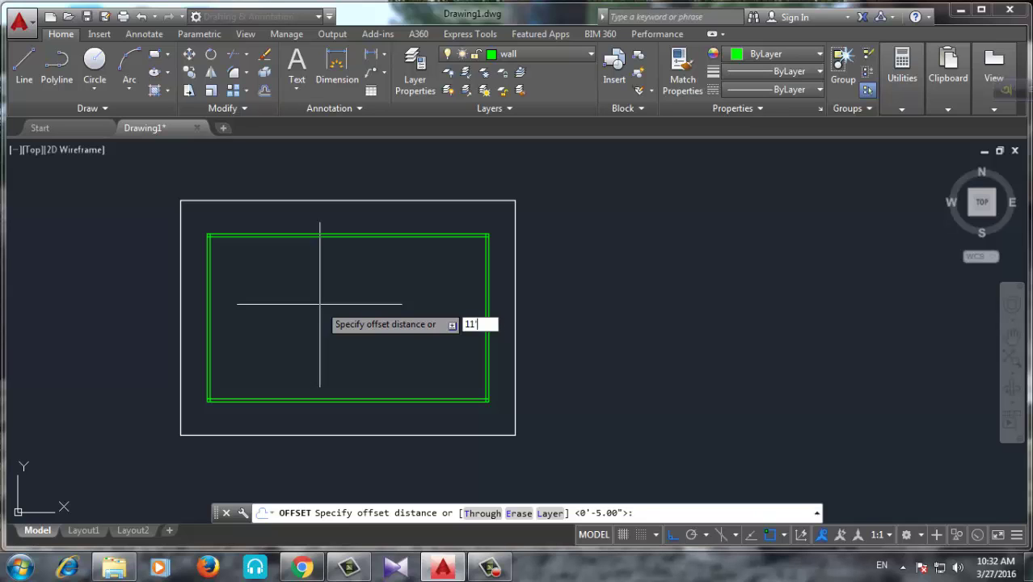
key("Return")
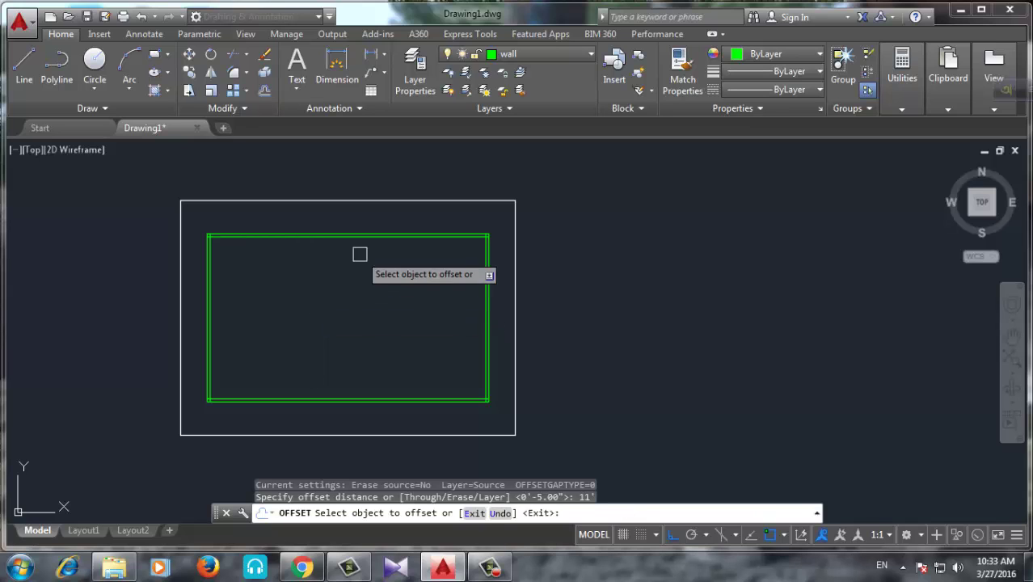
scroll(495, 378, "up", 2)
scroll(477, 365, "up", 1)
left_click(477, 351)
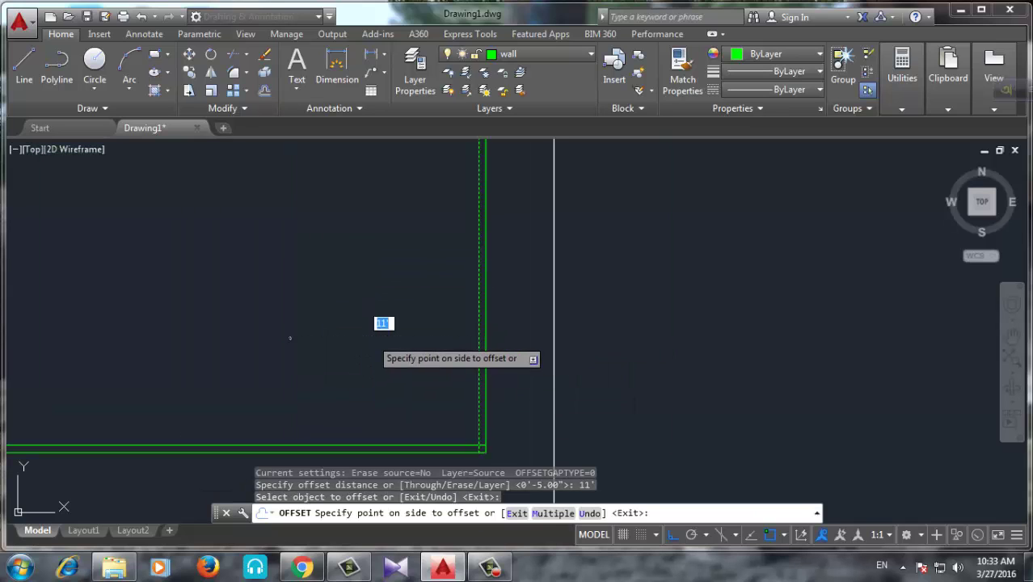
left_click(383, 321)
scroll(404, 341, "down", 1)
Offset the interior vertical line 5" to the left to make it a double wall
key("Return")
key("Return")
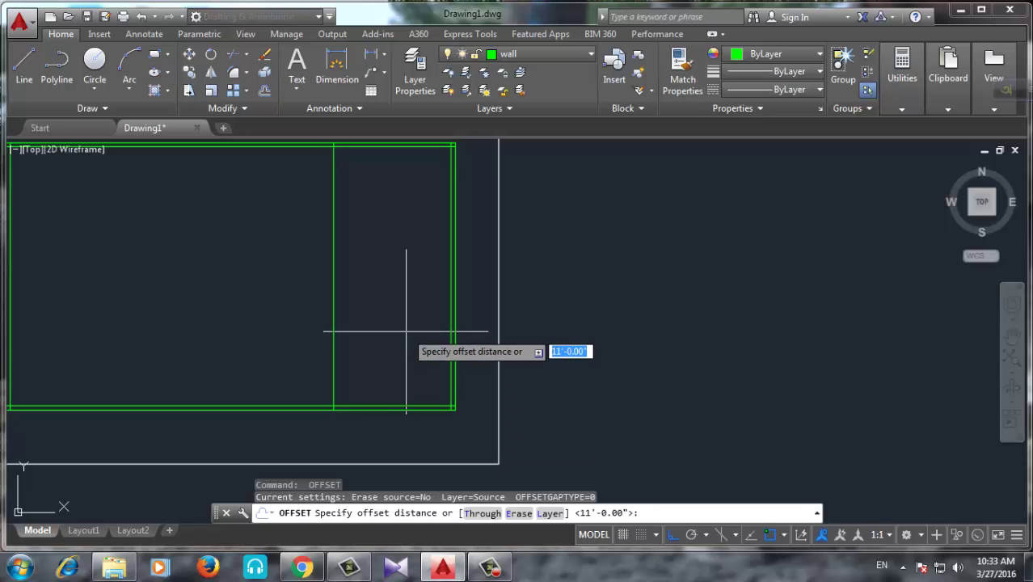
type("5")
key("Return")
left_click(335, 339)
left_click(237, 323)
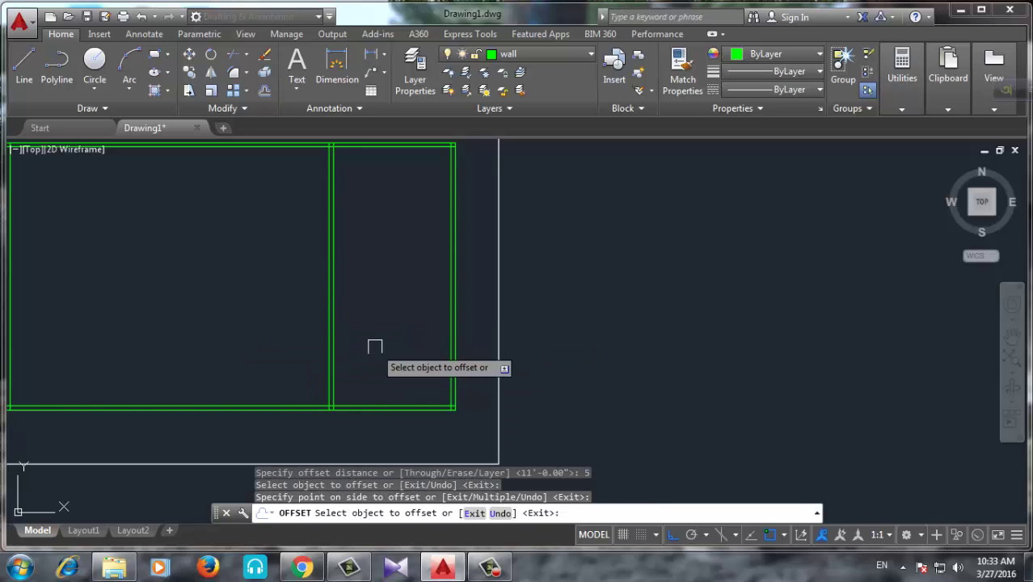
Add a horizontal interior wall at an 11' offset, doubled with a 5" copy above
key("Return")
key("Return")
type("11'")
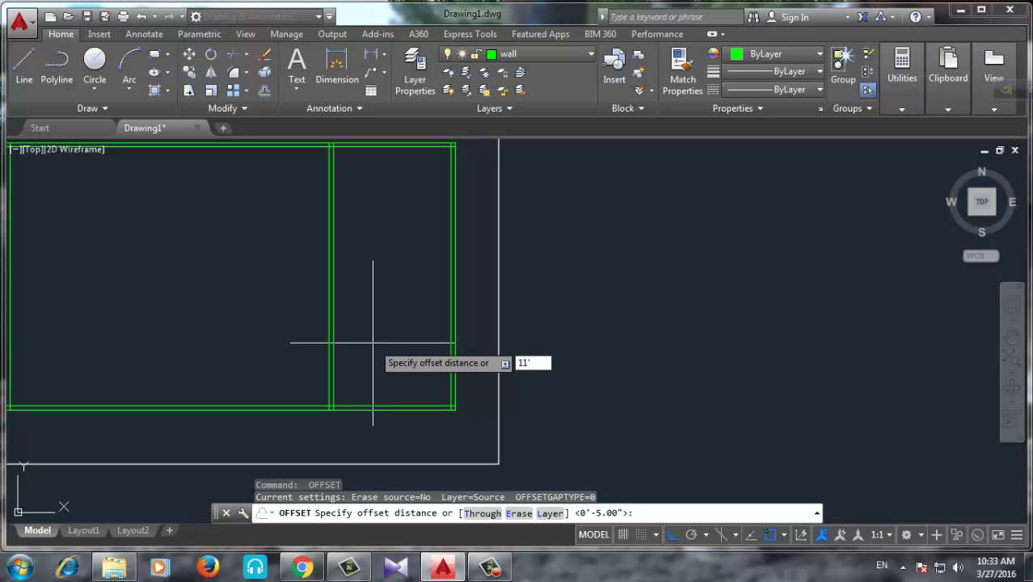
key("Return")
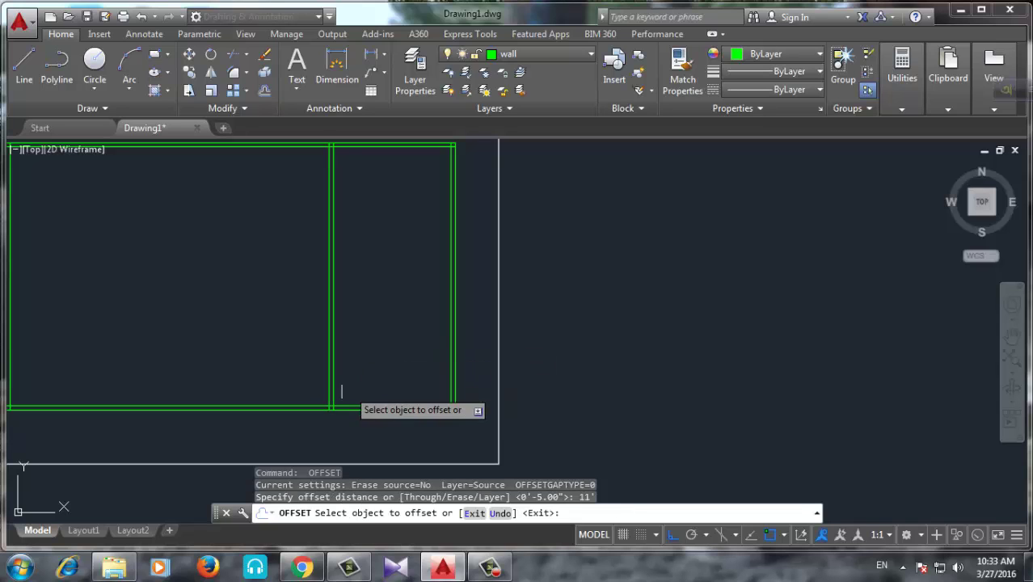
scroll(358, 396, "up", 4)
scroll(390, 329, "down", 3)
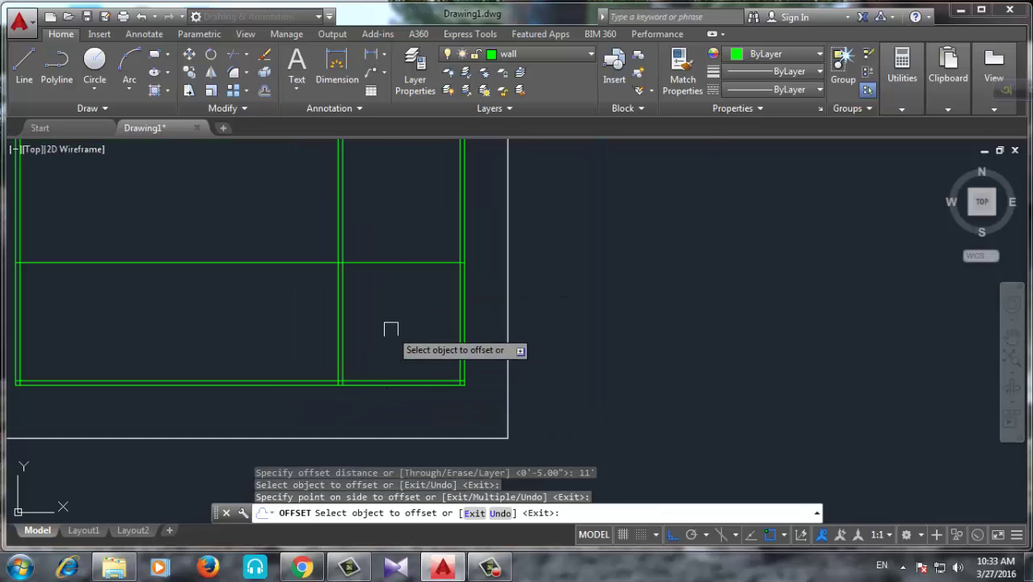
key("Return")
key("Return")
type("5")
key("Return")
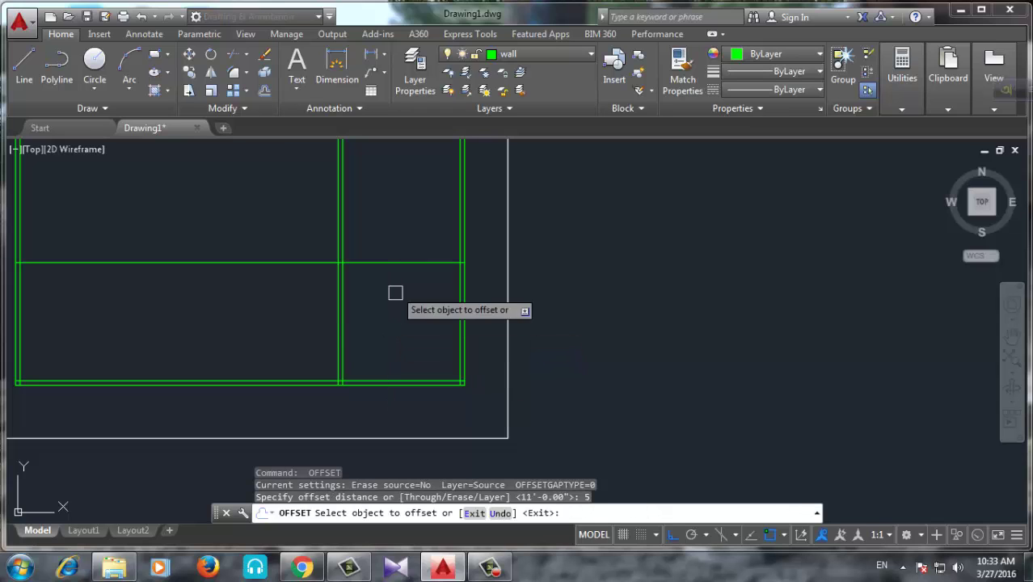
left_click(392, 261)
left_click(392, 226)
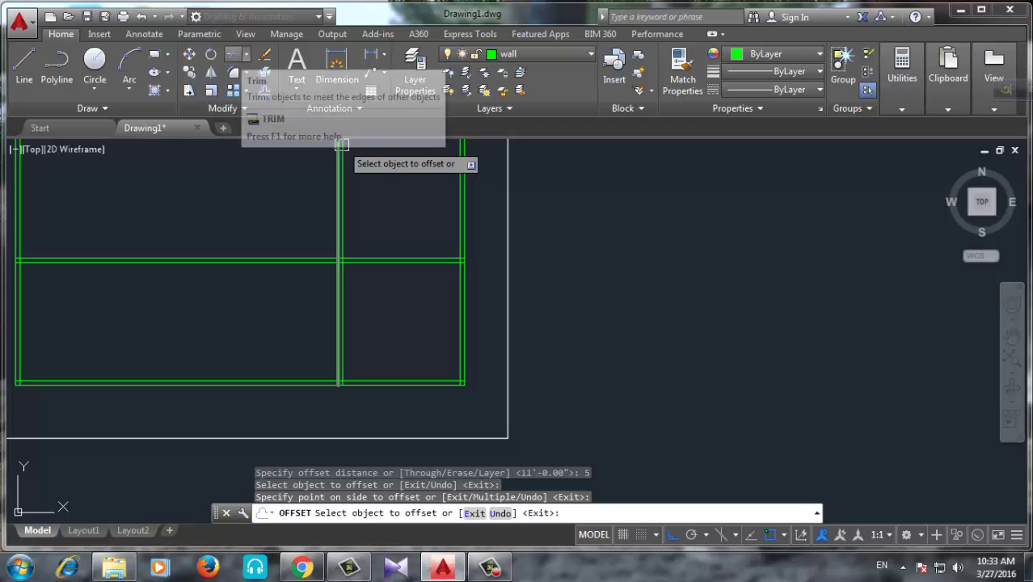
Trim the crossing interior wall lines with a window, enclosing only the lower-right room
left_click(233, 54)
key("Return")
double_click(253, 287)
left_click(240, 296)
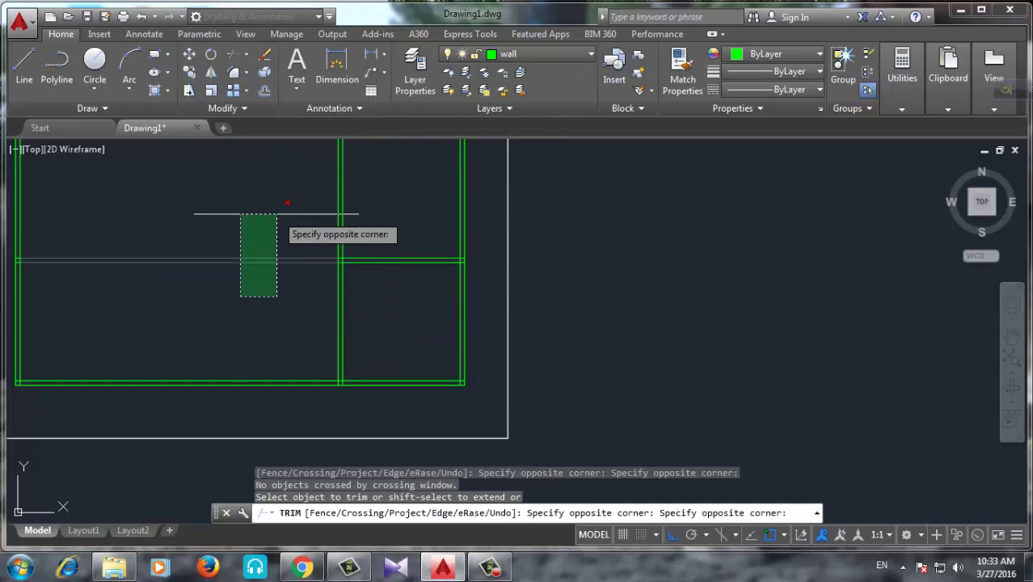
left_click(276, 214)
scroll(339, 275, "down", 3)
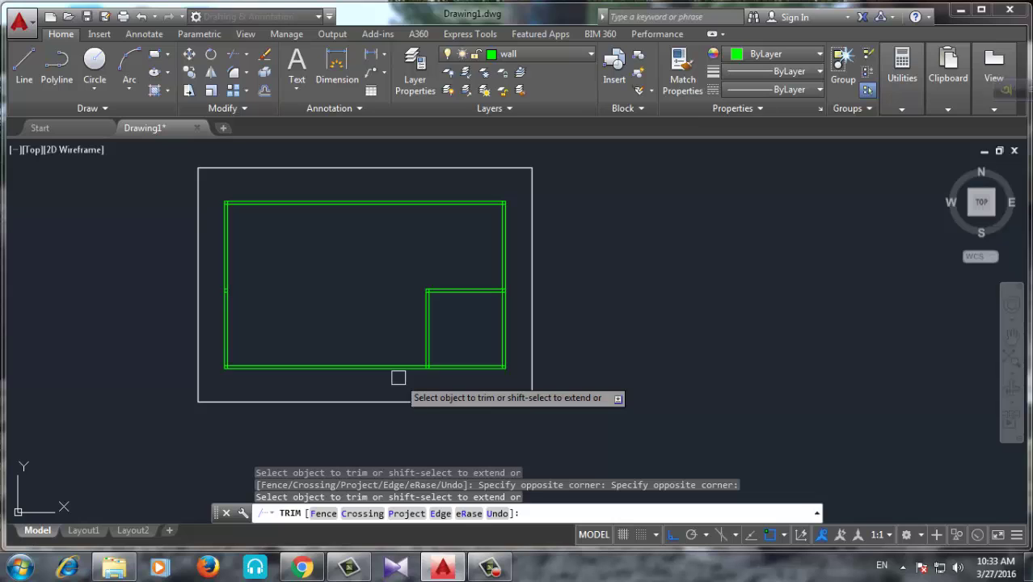
scroll(394, 365, "up", 2)
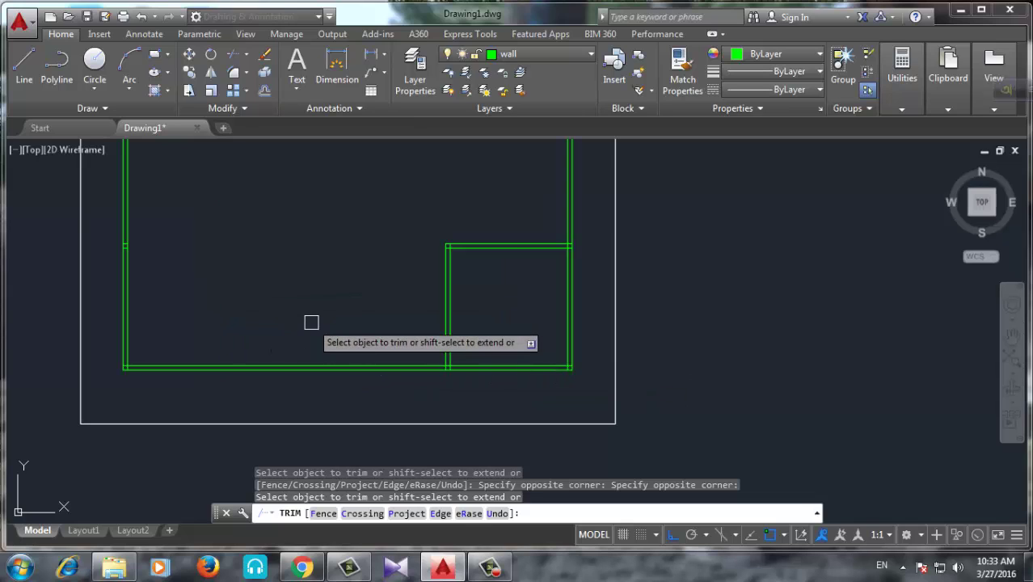
key("Escape")
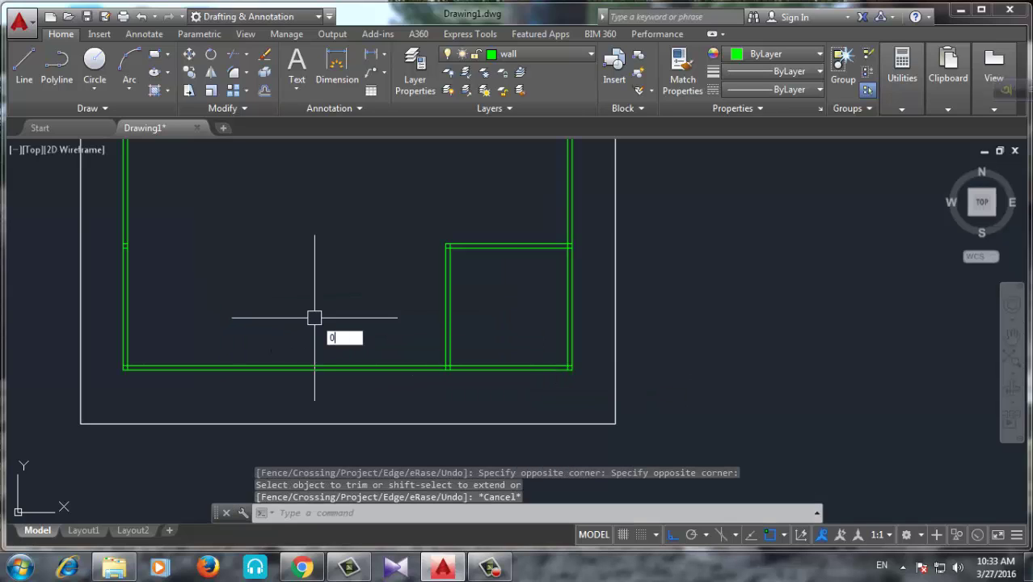
Offset the small room's left wall 6'-6 to the left for a new vertical wall
key("Escape")
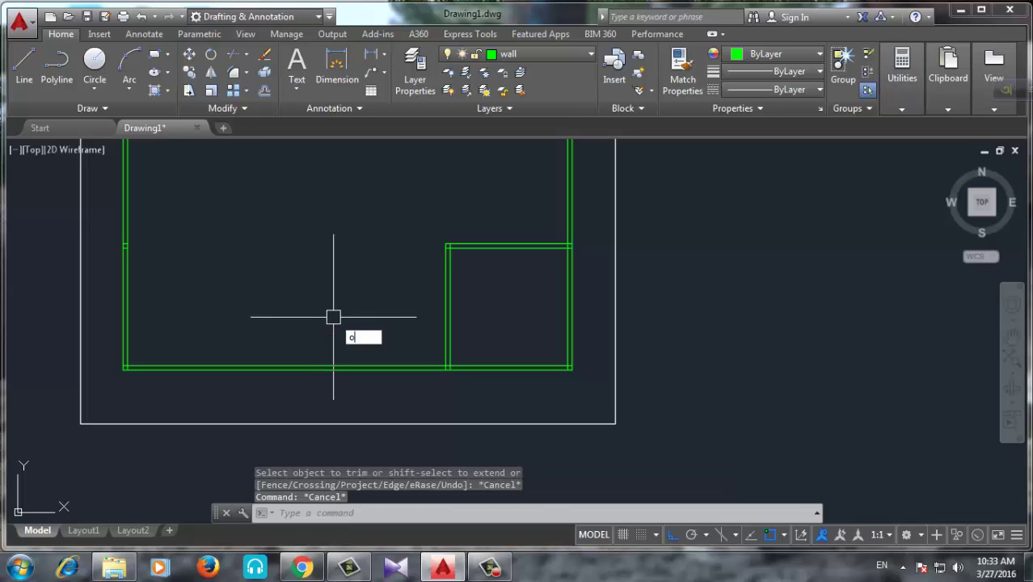
type("O")
key("Return")
type("6")
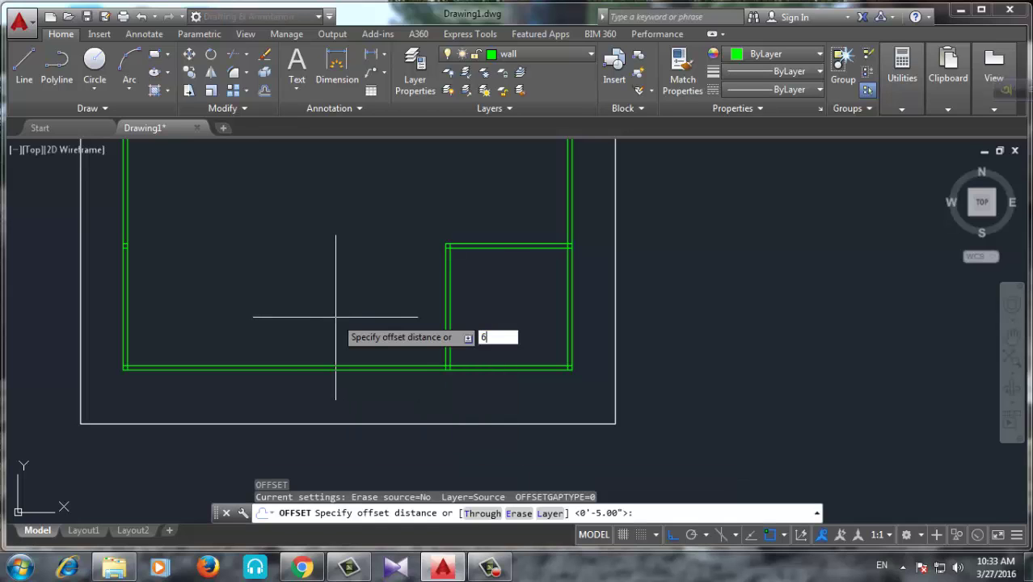
key("Return")
scroll(397, 321, "up", 2)
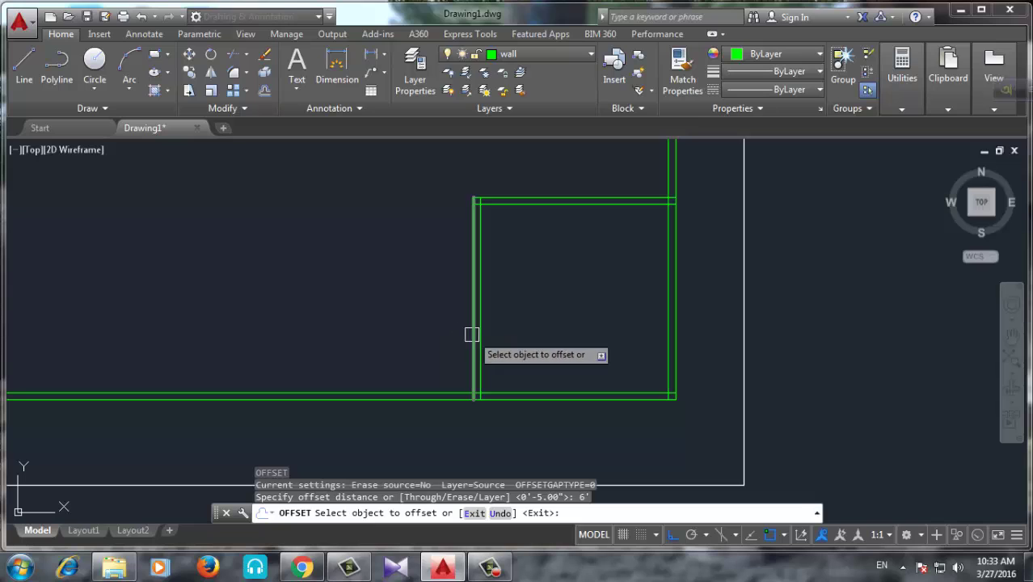
left_click(473, 328)
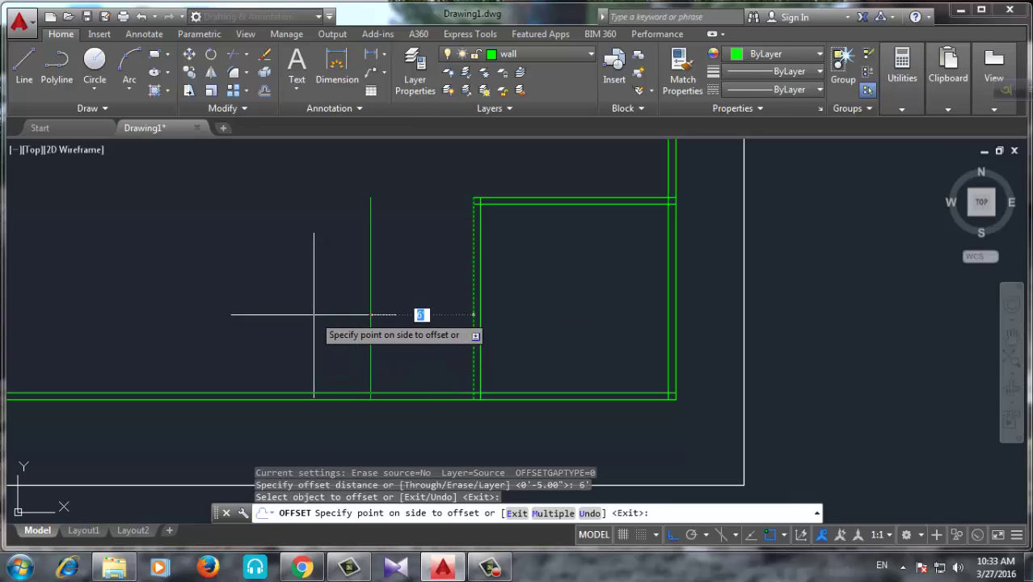
key("Escape")
type("o")
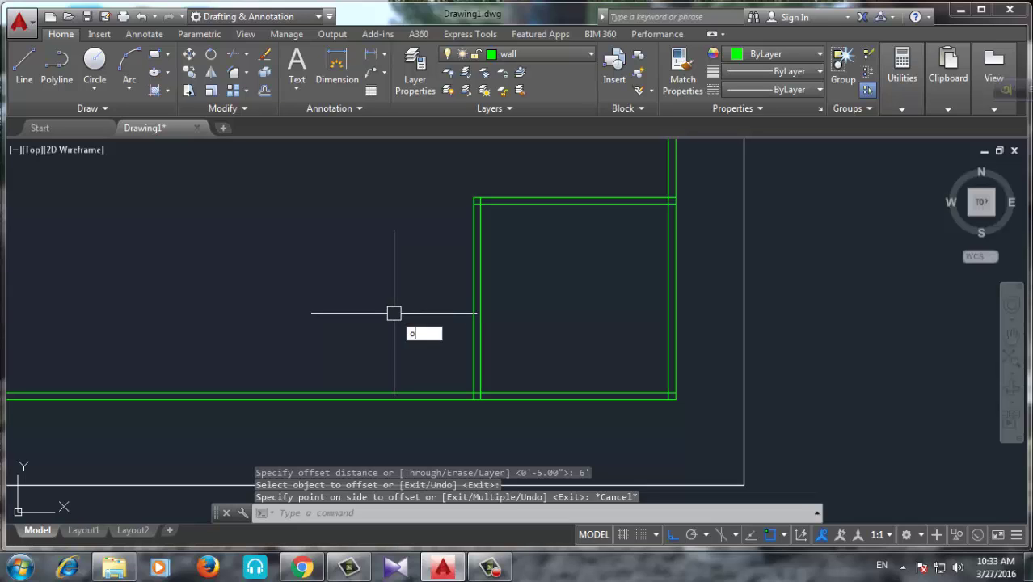
key("Return")
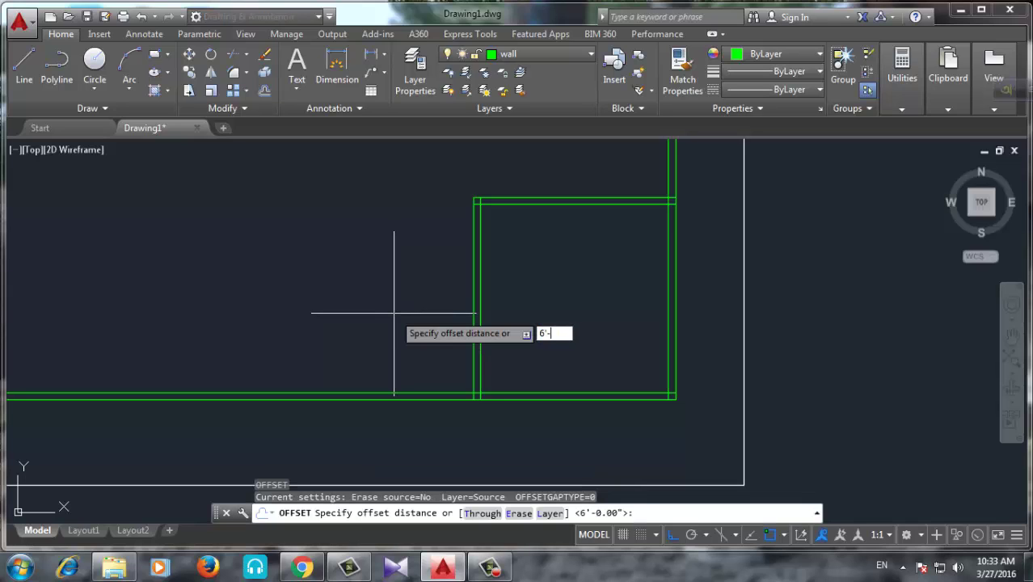
key("Return")
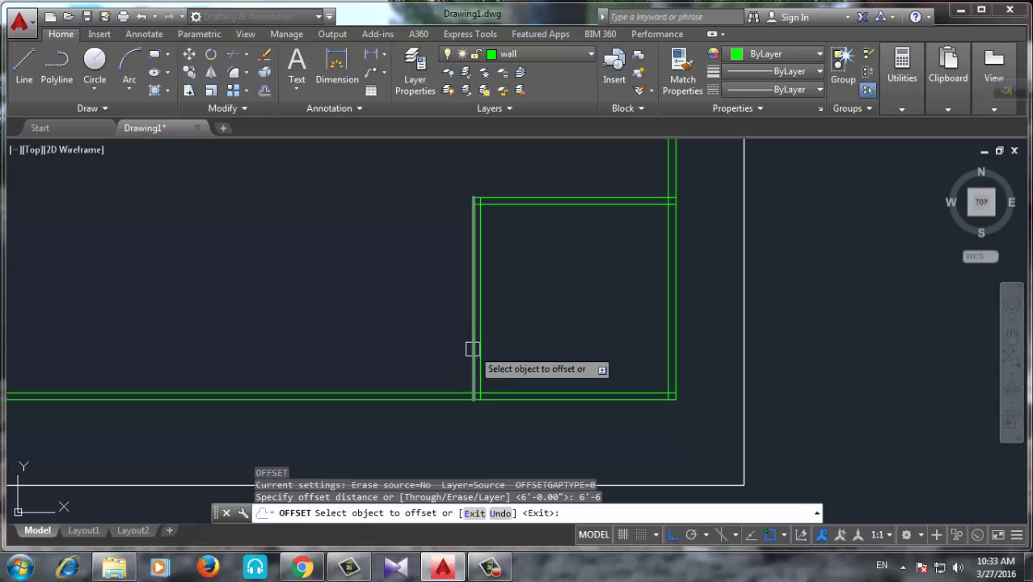
left_click(473, 346)
left_click(228, 309)
Offset the new vertical wall line 5" further left to make it double-line
key("Return")
type("o")
key("Return")
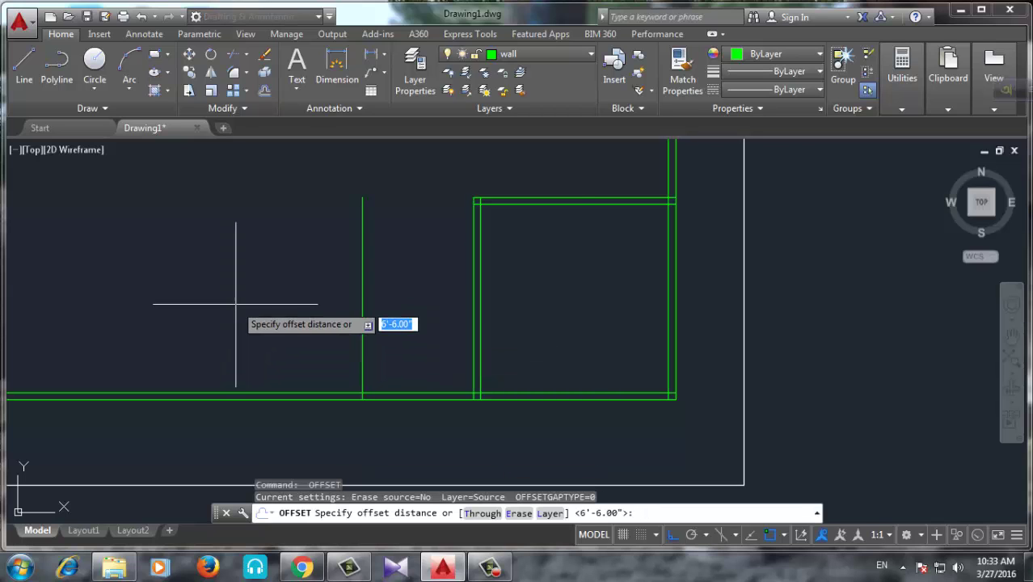
type("5")
key("Return")
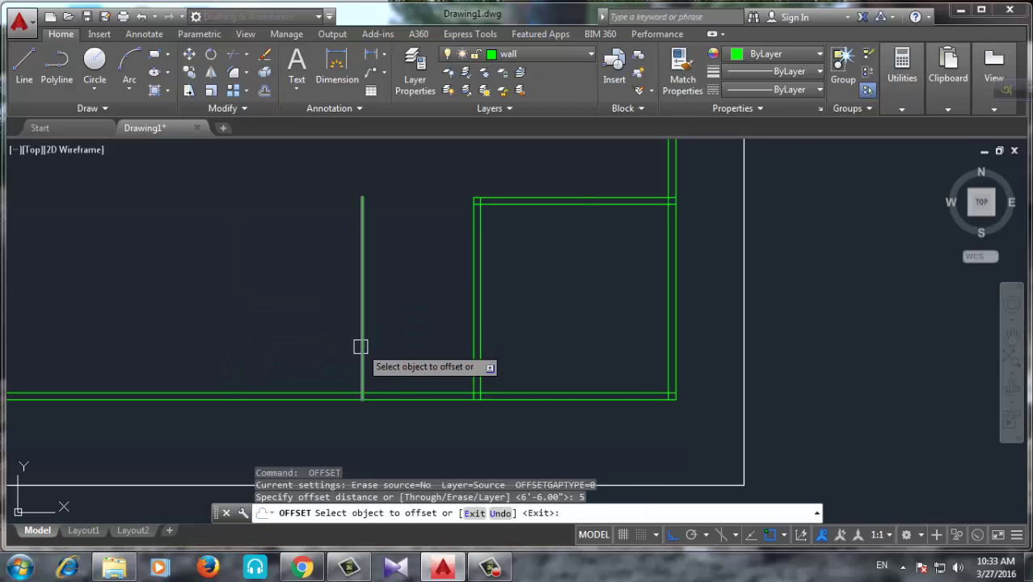
left_click(361, 346)
left_click(254, 338)
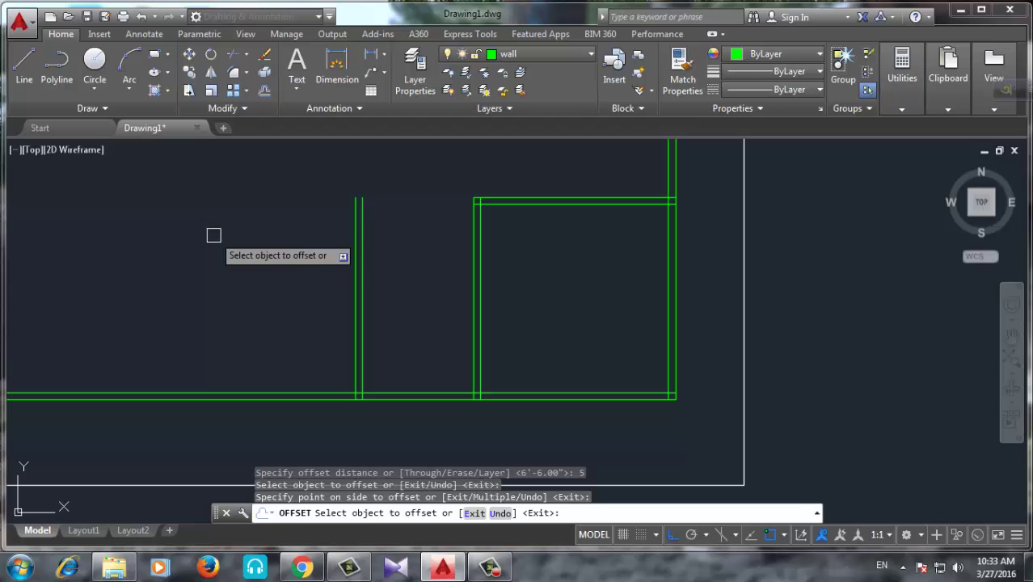
Add a horizontal wall 4'-6 above the inner bottom wall, doubled with a 5" copy above
key("Return")
key("Return")
type("4'-6")
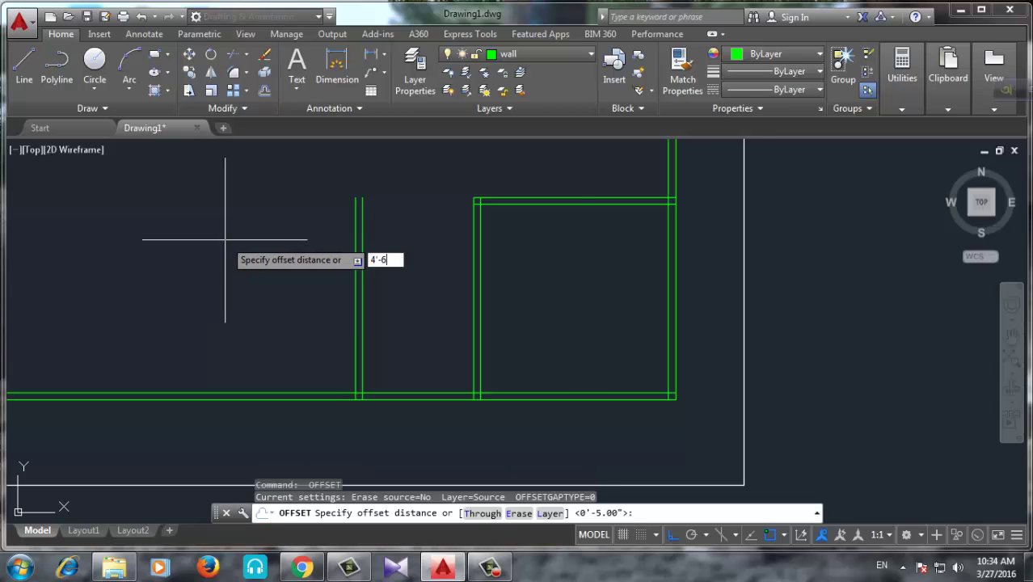
key("Return")
left_click(404, 395)
left_click(421, 320)
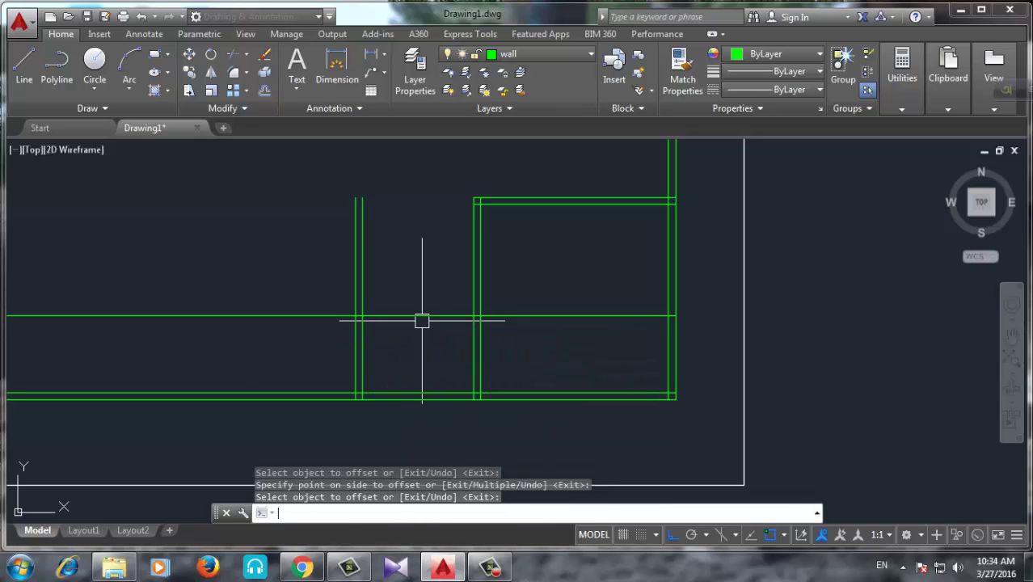
key("Return")
key("Return")
type("4'-6")
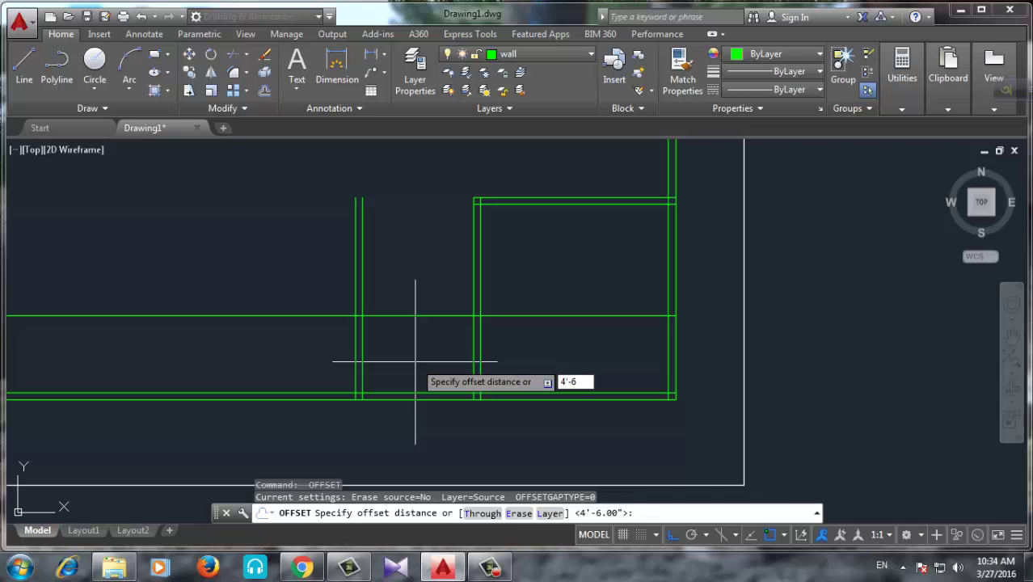
key("Escape")
key("Return")
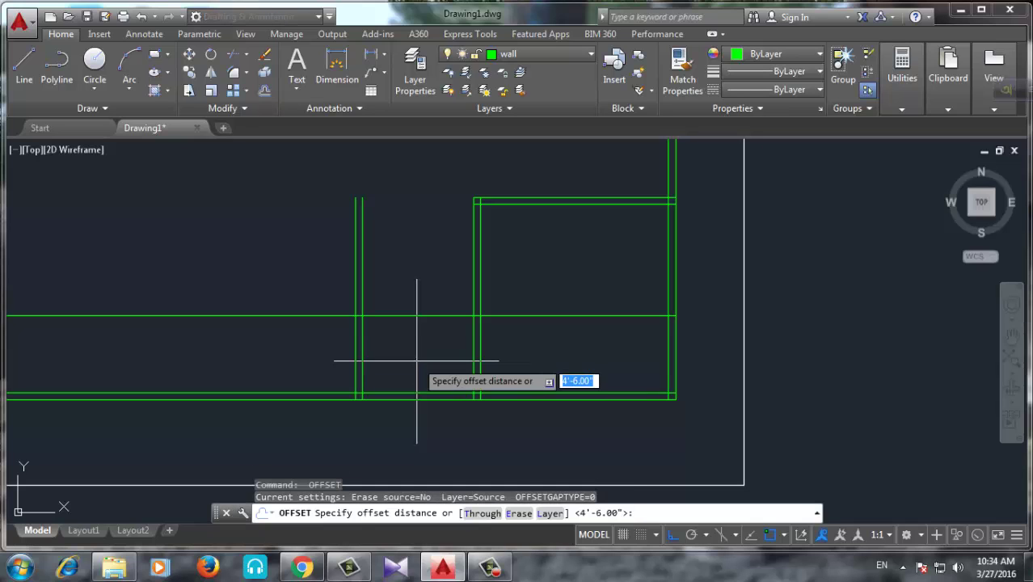
key("Return")
left_click(417, 315)
left_click(418, 295)
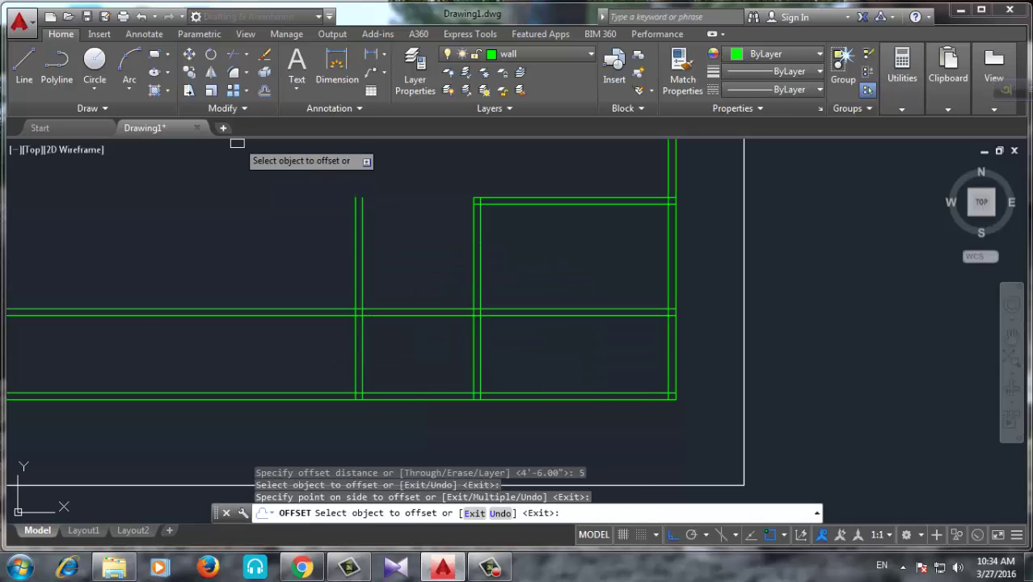
Start TRIM using all lines as cutting edges on the left overhang
left_click(233, 54)
key("Return")
left_click(277, 259)
Trim the horizontal lines left of the new wall and the upper part of the new vertical wall
left_click(224, 335)
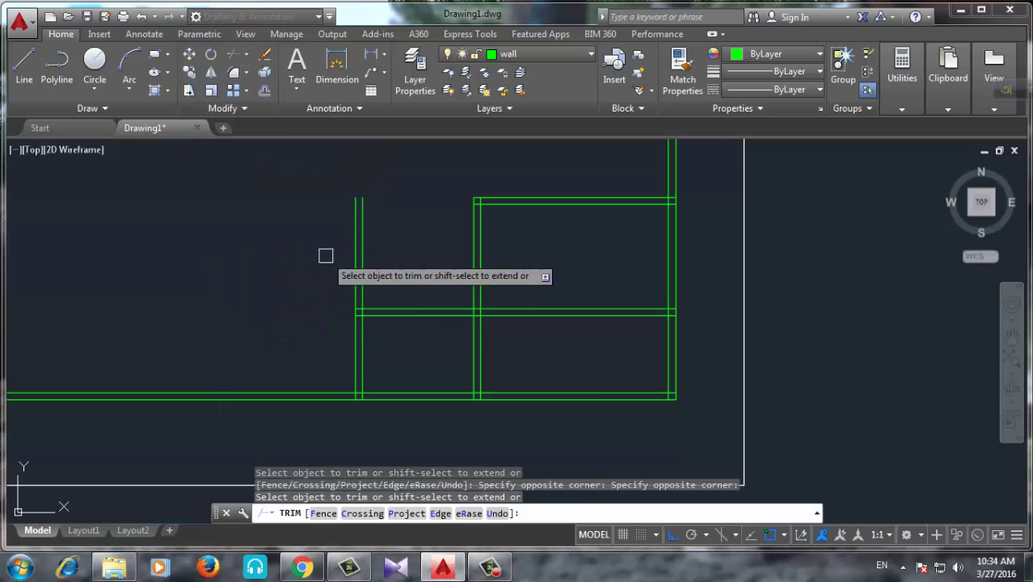
left_click(271, 250)
left_click(566, 279)
left_click(495, 349)
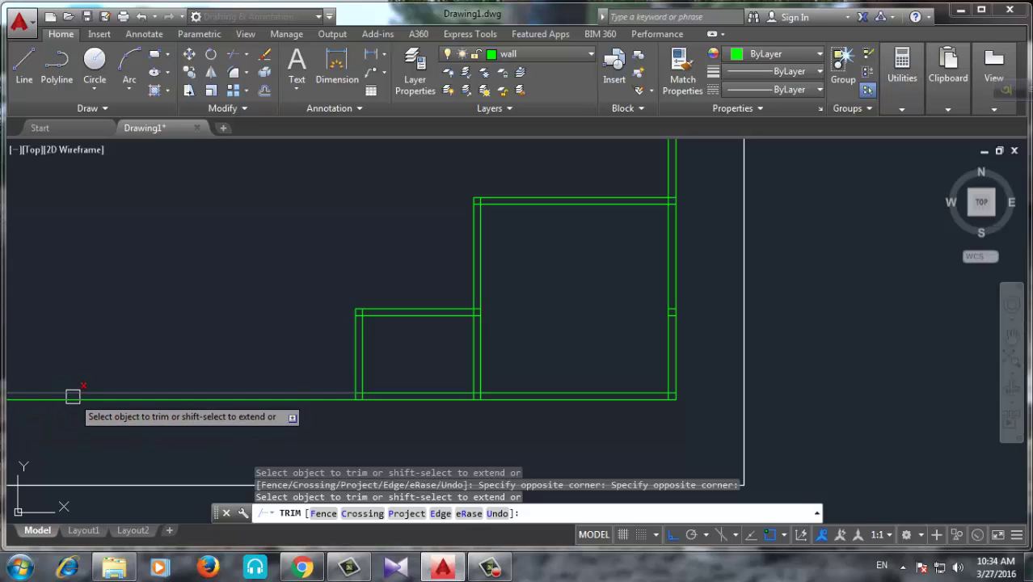
scroll(122, 396, "up", 2)
scroll(269, 444, "down", 2)
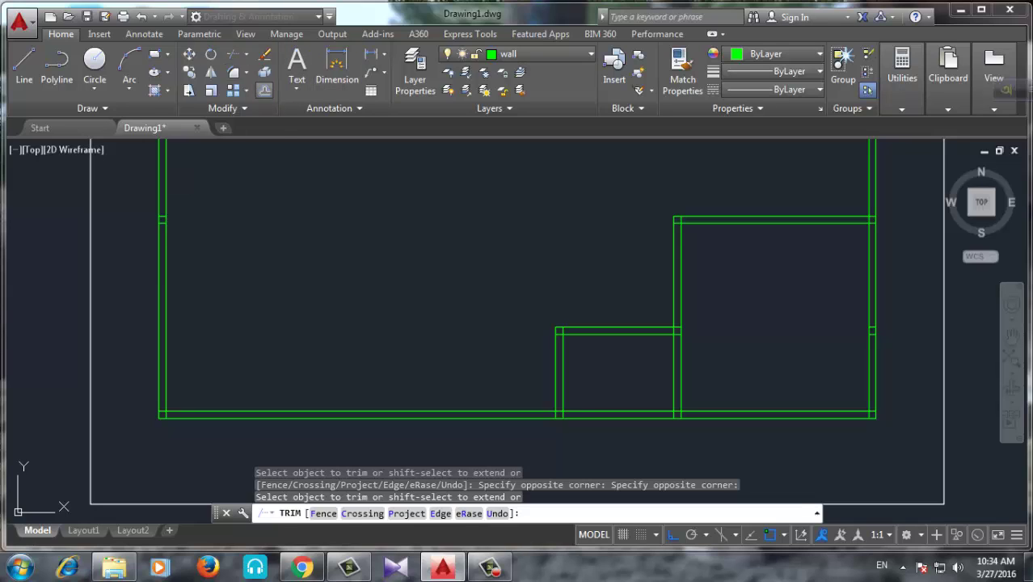
left_click(264, 90)
Offset the bottom wall 8'-11 upward and that copy 5" further for a horizontal double wall
type("8'-11")
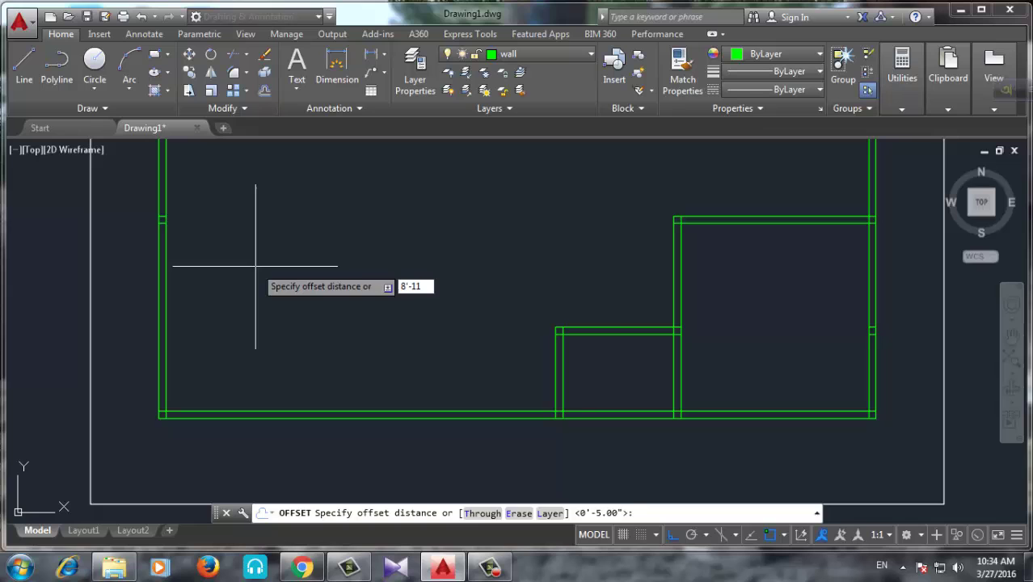
key("Return")
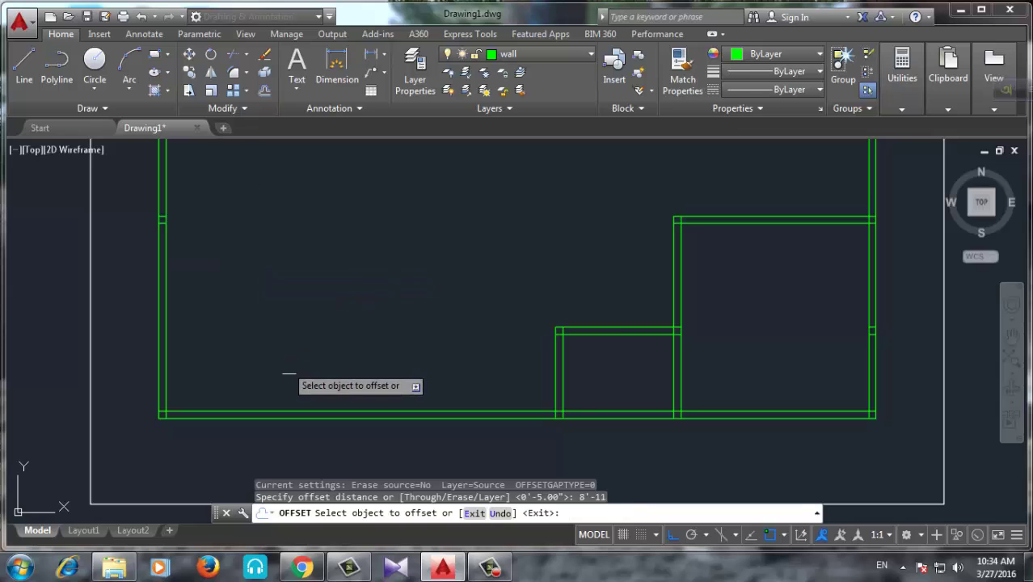
left_click(299, 413)
left_click(322, 266)
key("Return")
key("Return")
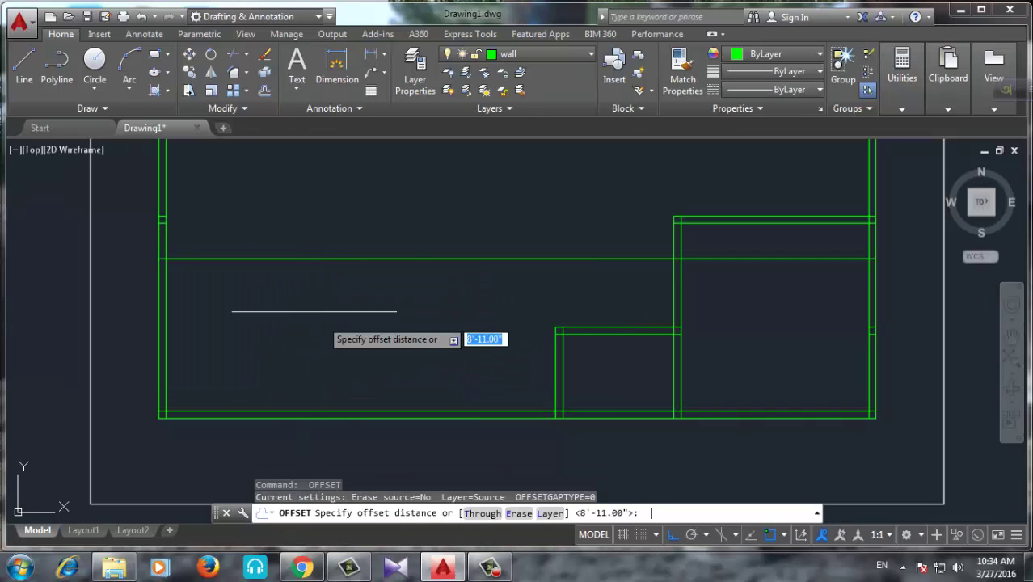
type("5")
key("Return")
left_click(310, 258)
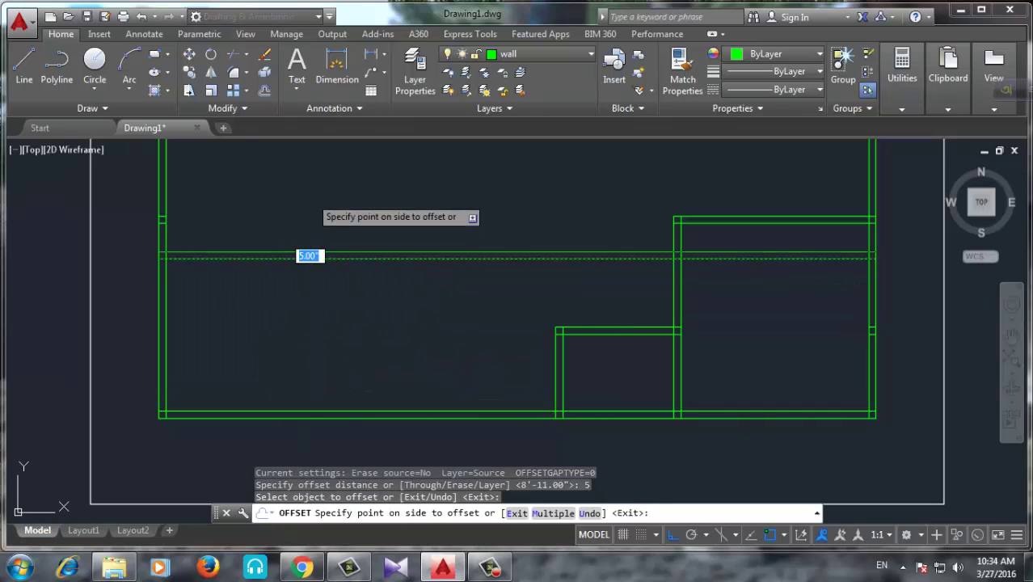
left_click(311, 198)
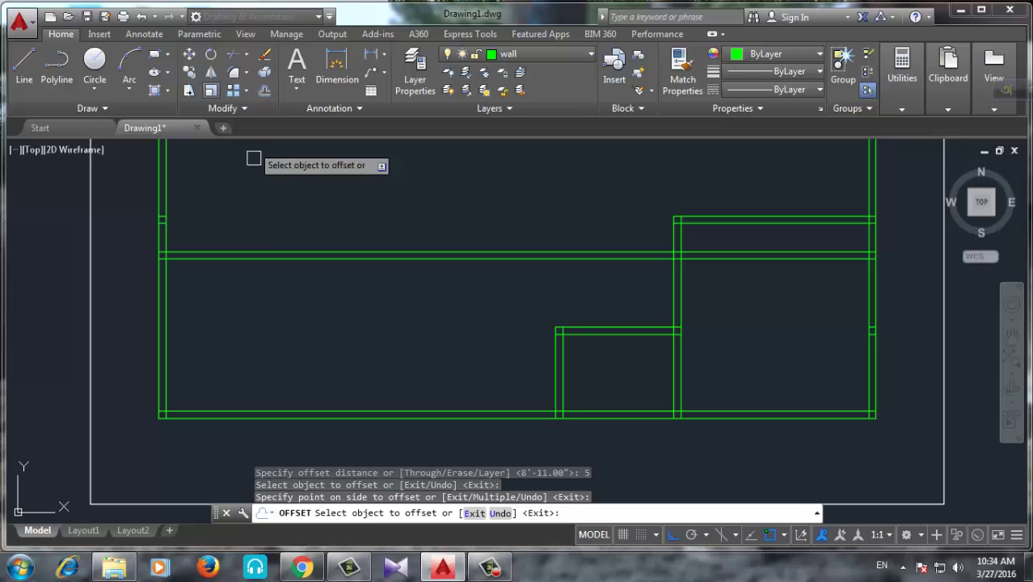
Offset the left wall 7'-3 to the right and that copy 5" further for a vertical double wall
left_click(263, 90)
type("t")
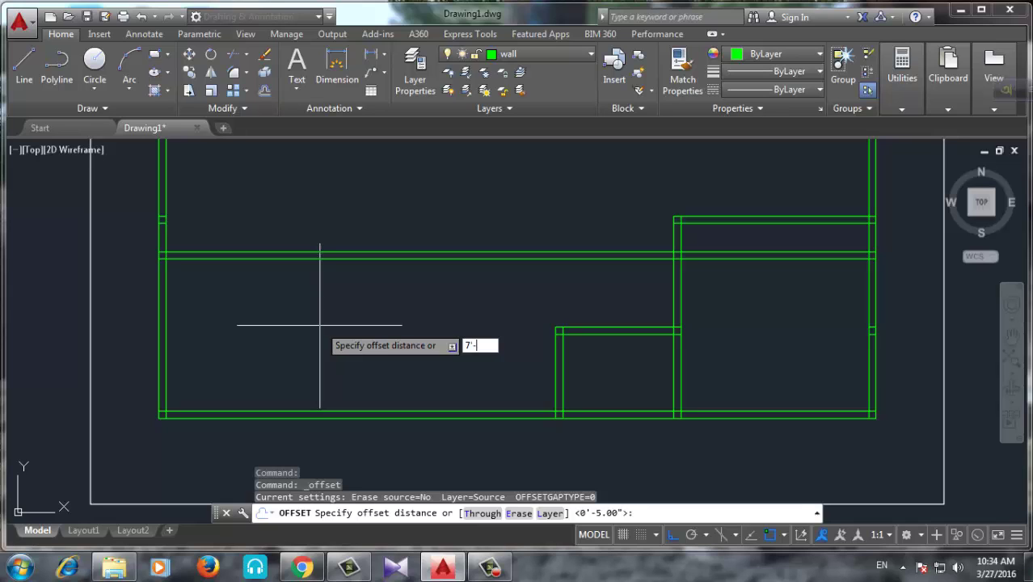
key("Return")
left_click(166, 311)
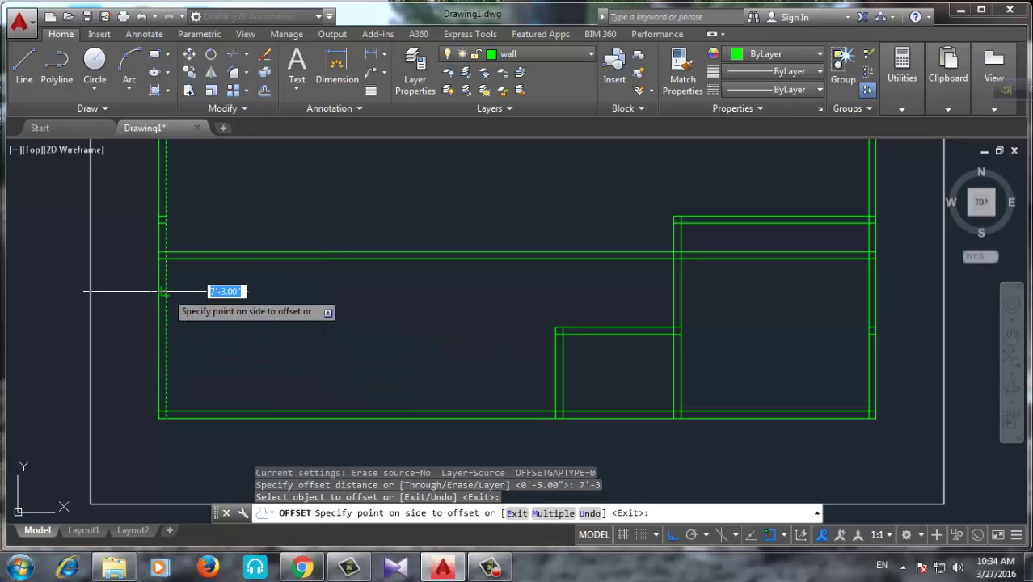
left_click(308, 338)
key("Return")
key("Return")
type("5")
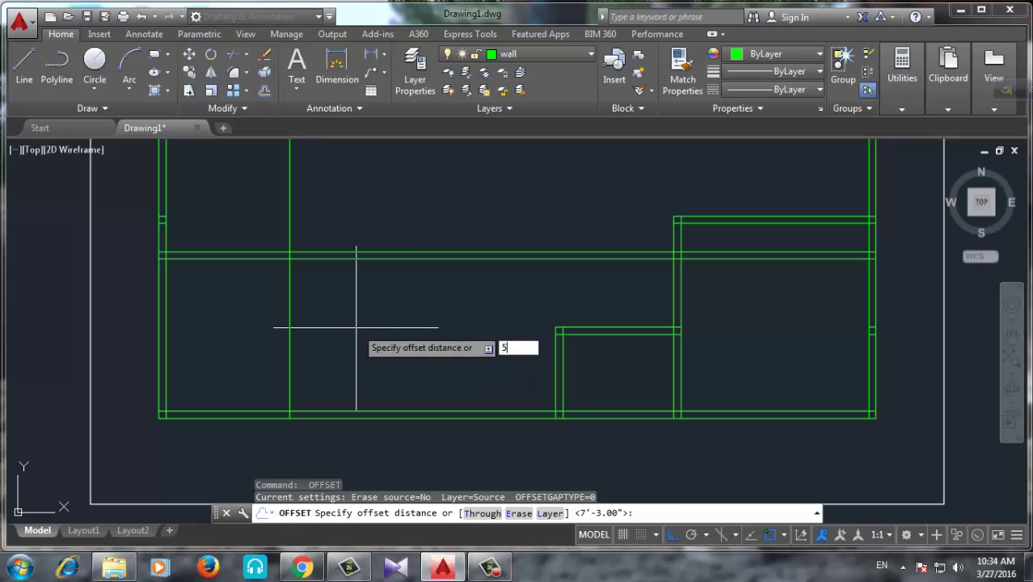
key("Return")
left_click(289, 298)
left_click(300, 266)
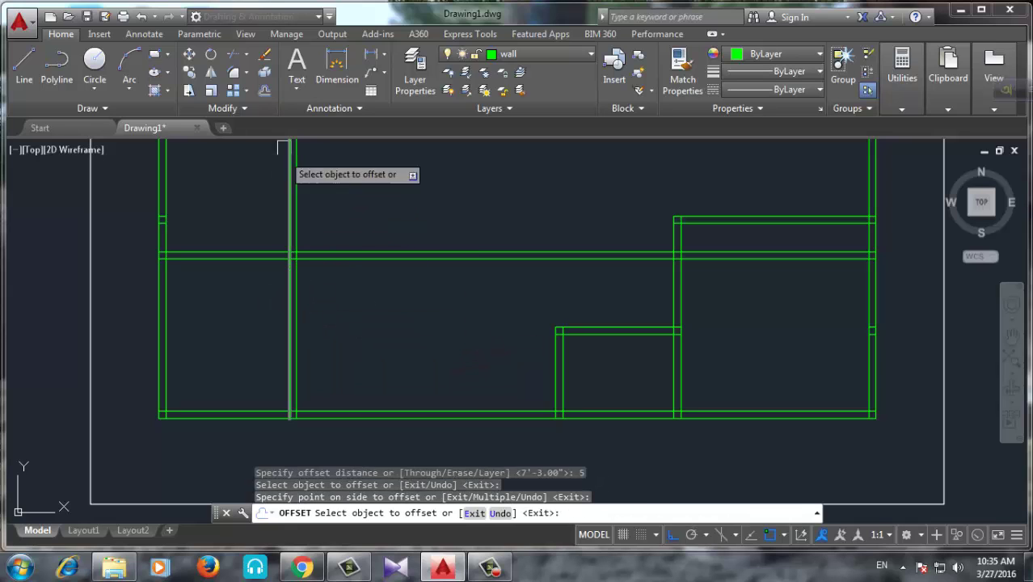
Trim the middle horizontal wall segments and the upper part of the new vertical wall
left_click(233, 54)
key("Return")
left_click_drag(397, 260, 371, 327)
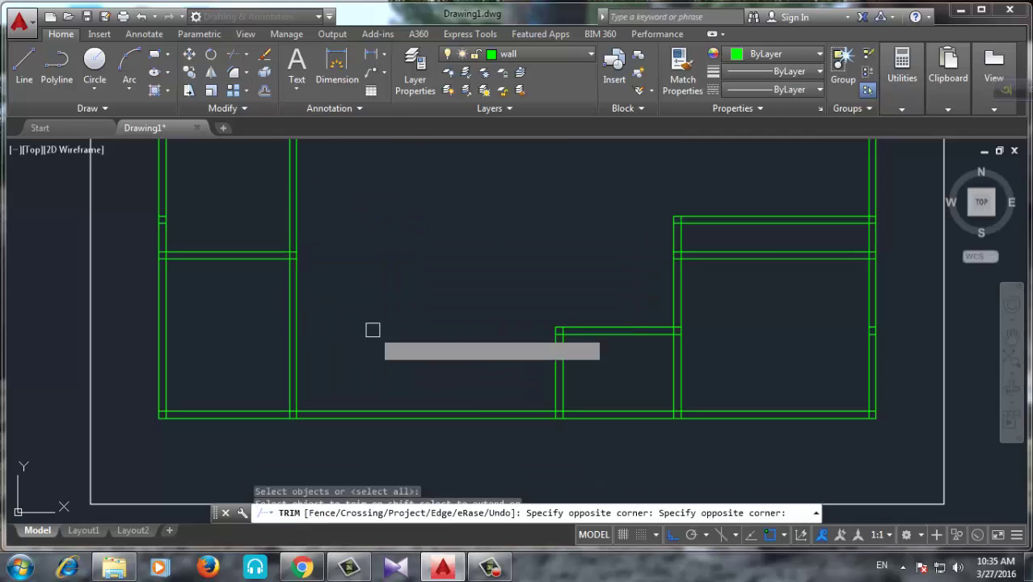
left_click_drag(276, 203, 324, 235)
scroll(328, 334, "down", 2)
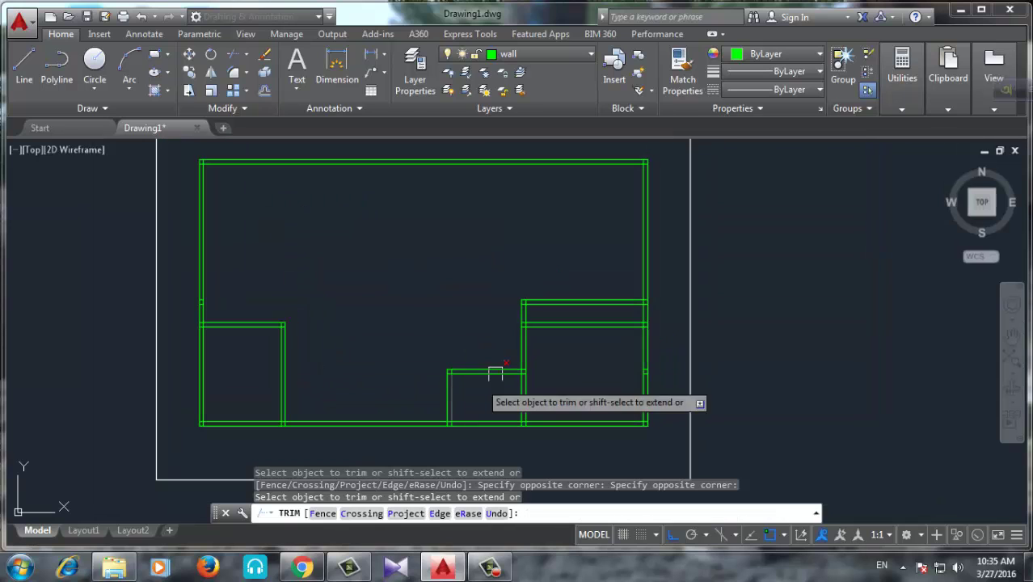
scroll(491, 368, "up", 4)
left_click(598, 303)
key("Escape")
Erase the leftover horizontal wall lines and a short stray vertical segment near the lower-right rooms
left_click_drag(611, 291, 558, 363)
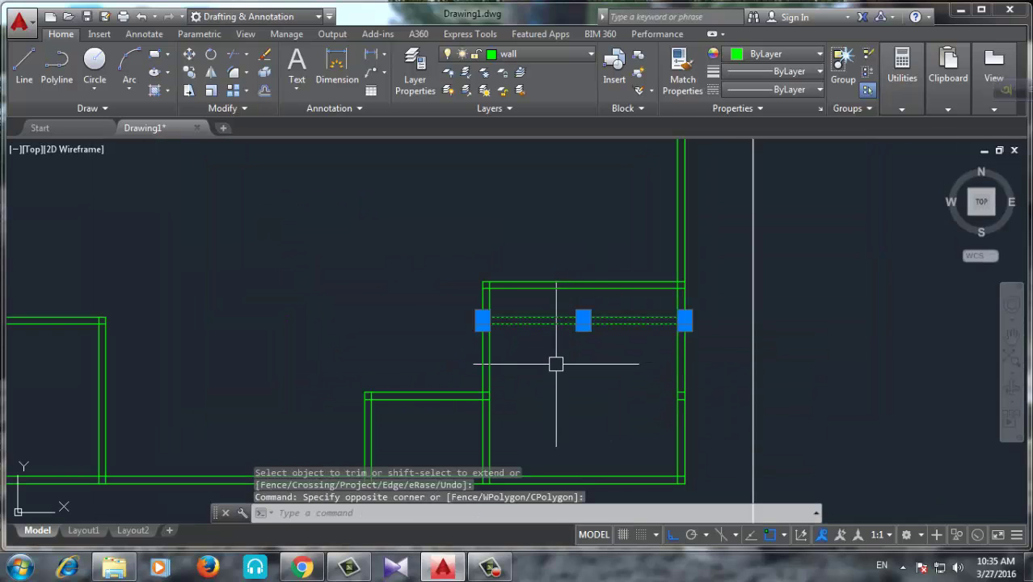
key("Delete")
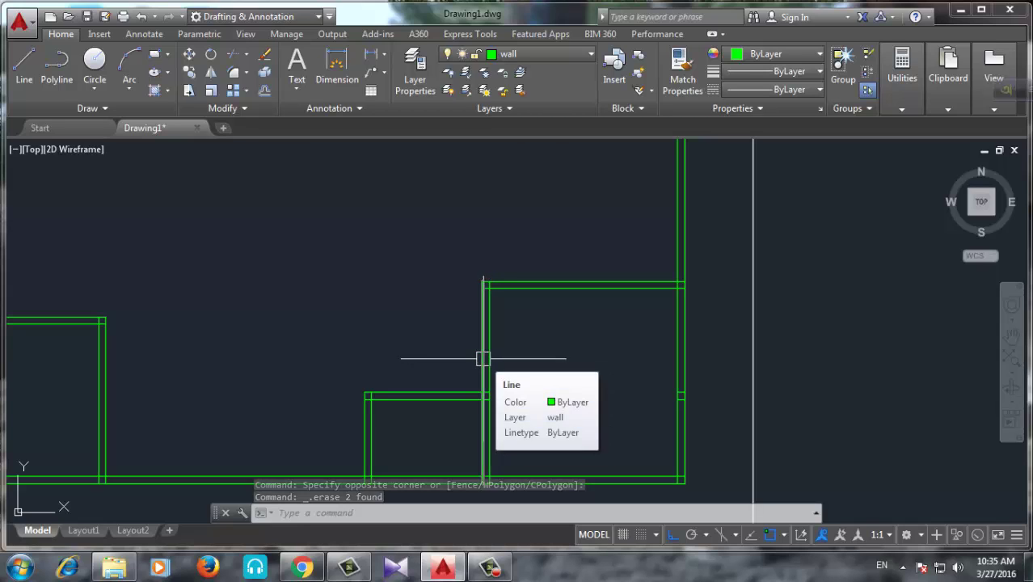
scroll(516, 361, "down", 4)
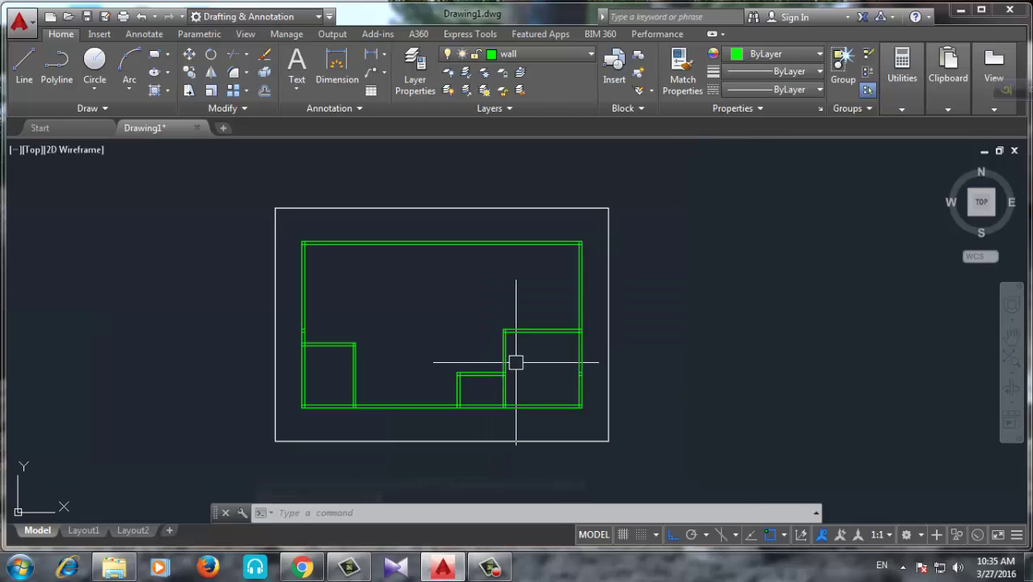
scroll(566, 375, "up", 4)
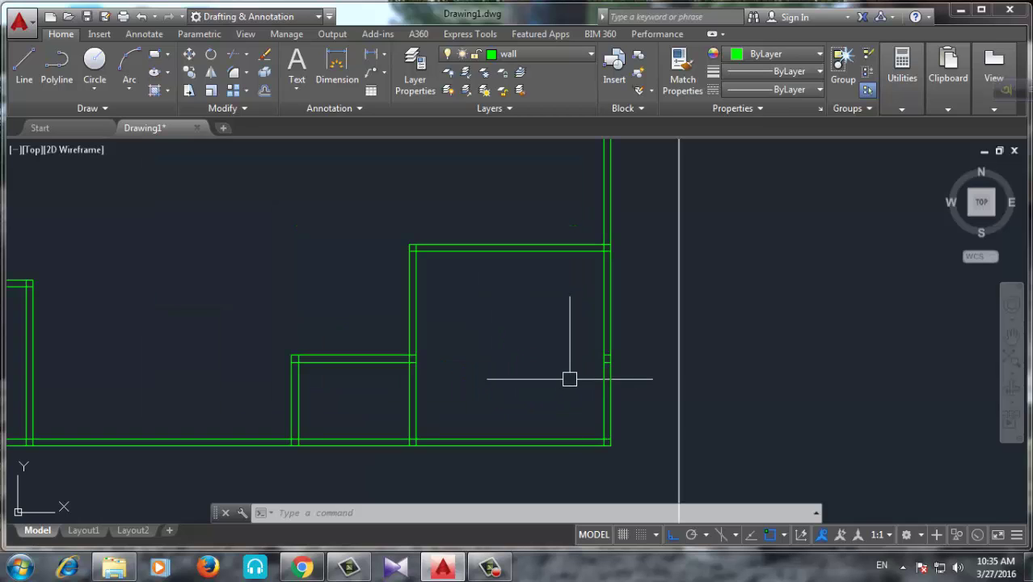
left_click(560, 327)
left_click(632, 393)
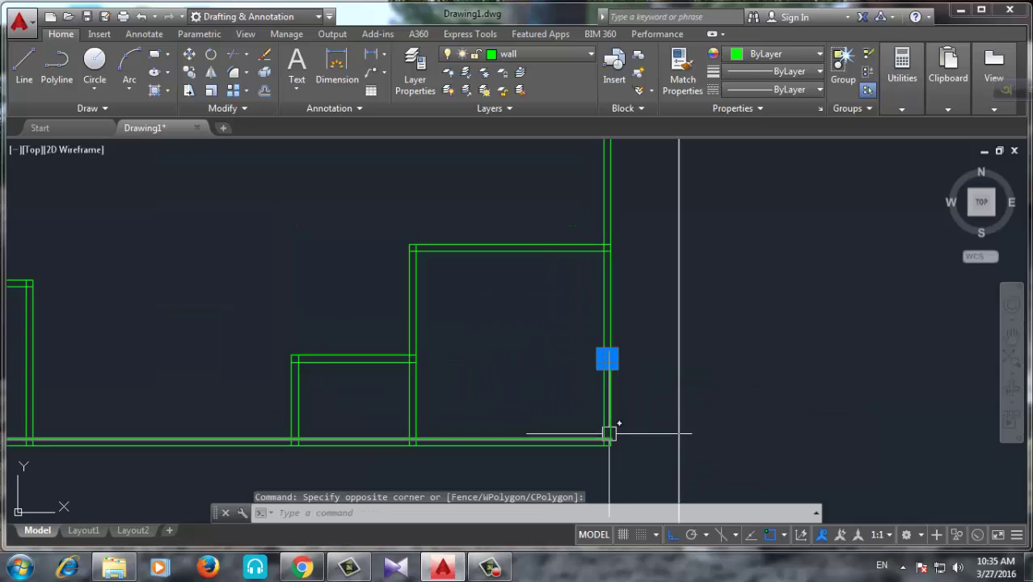
key("Delete")
scroll(422, 378, "down", 3)
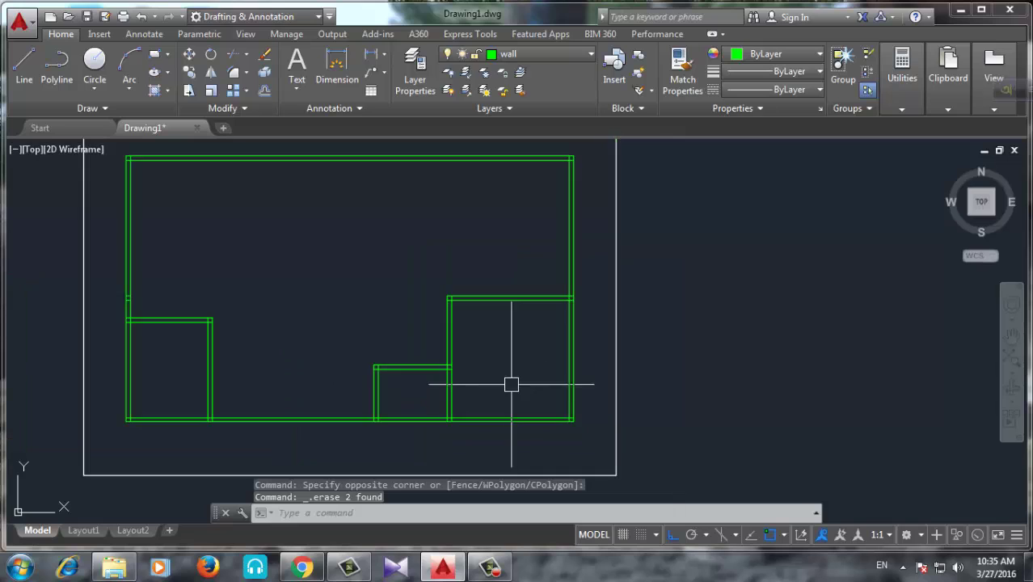
scroll(340, 364, "up", 3)
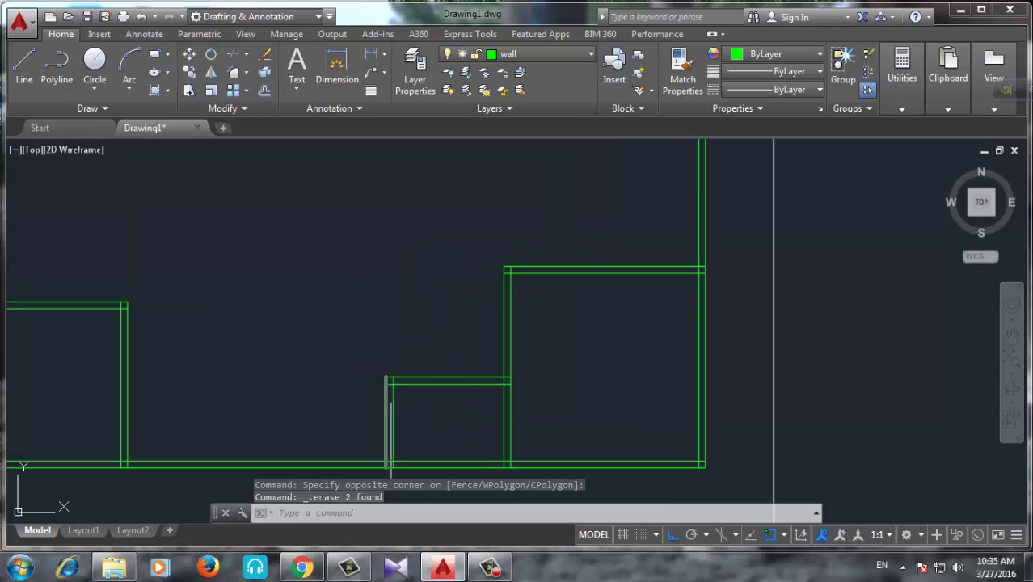
scroll(371, 340, "down", 2)
type("O")
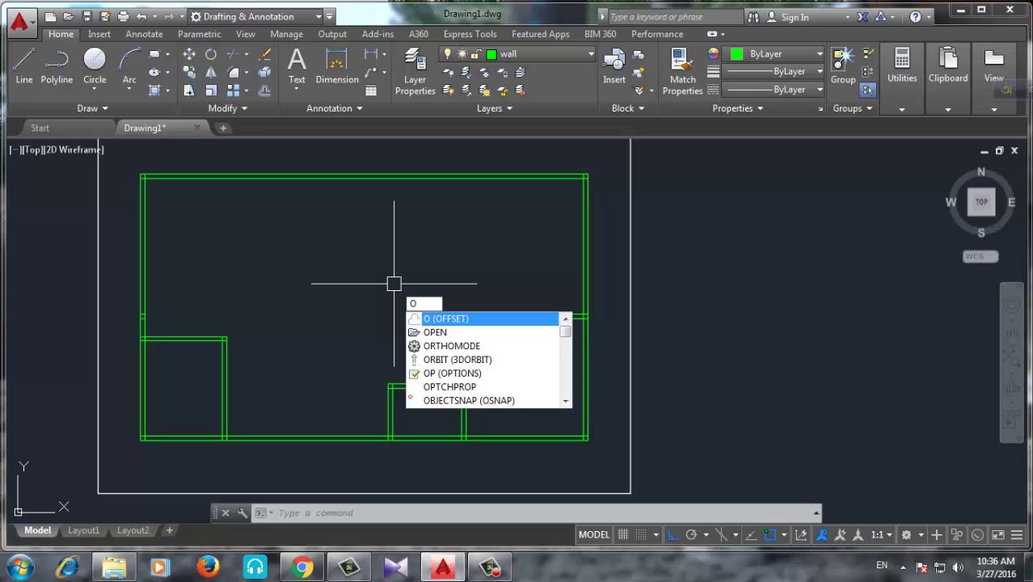
Begin a 4'-6 offset of the right outer wall, then cancel it
key("Return")
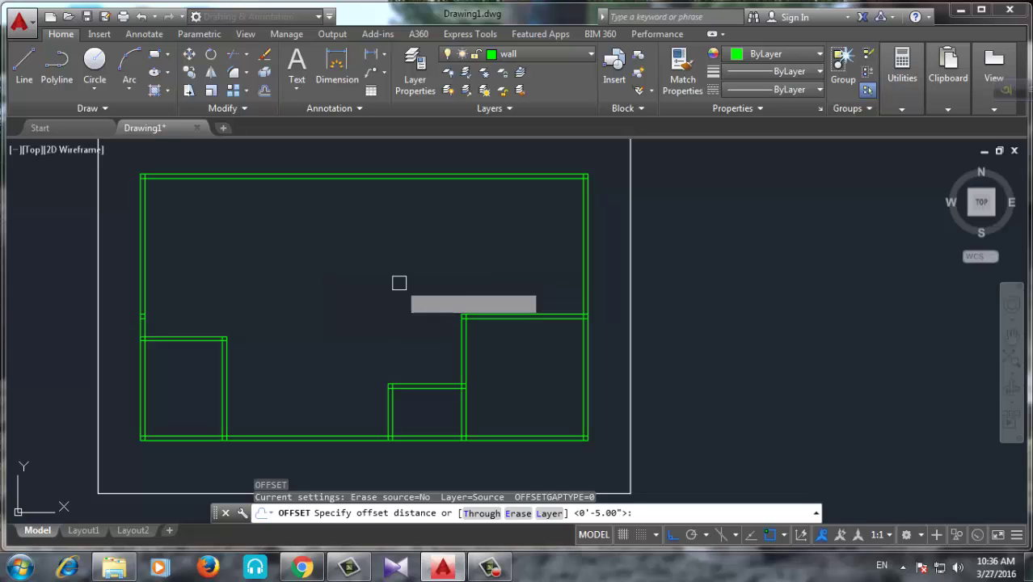
key("Return")
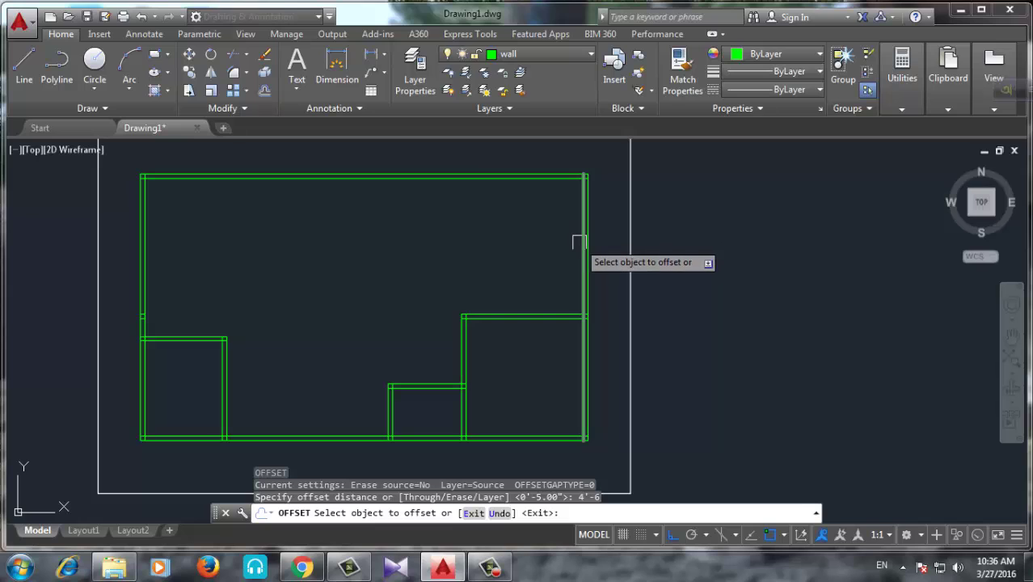
left_click(583, 234)
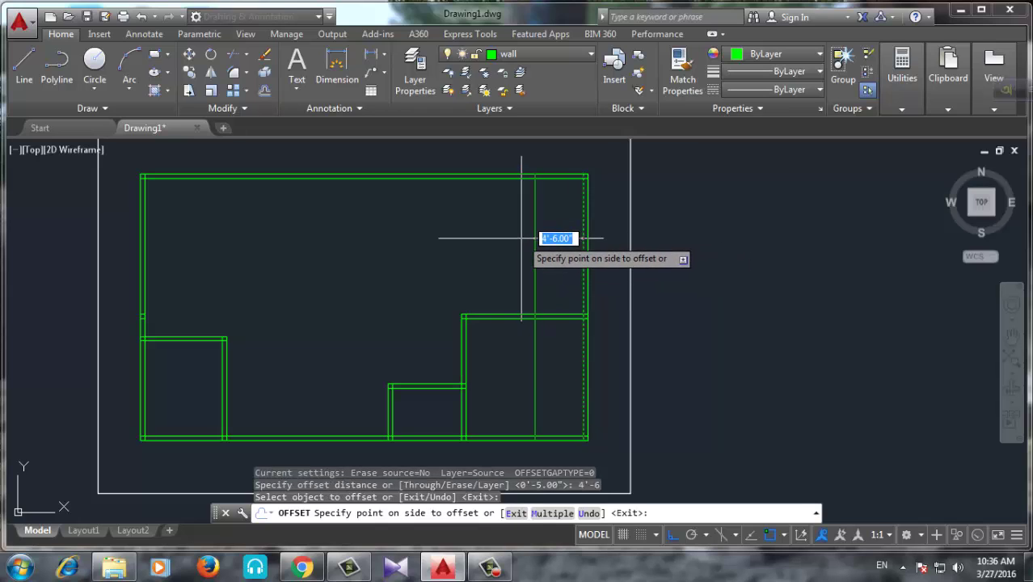
key("Escape")
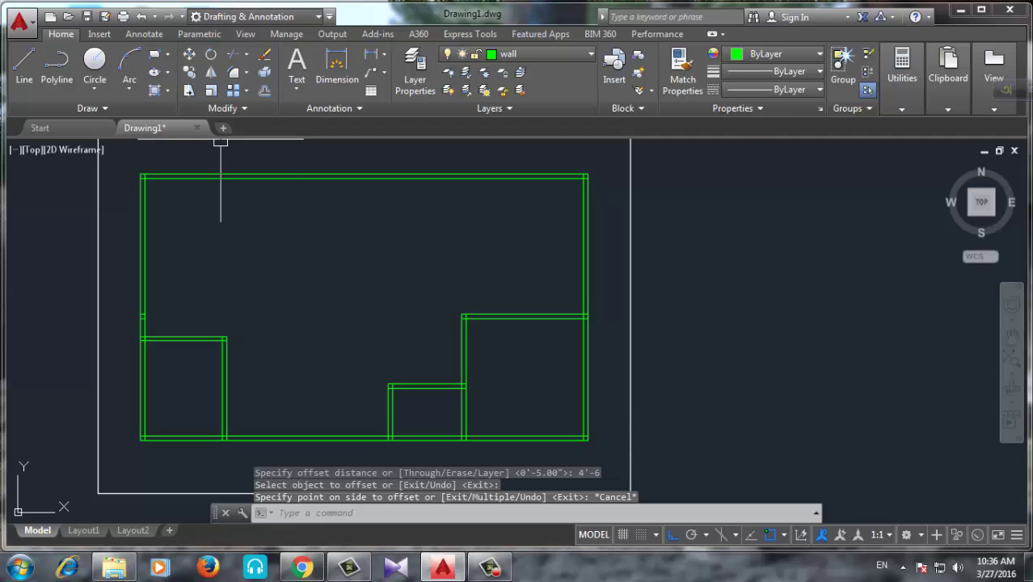
Trim the overlapping wall ends along the right outer wall with a crossing window
left_click(234, 54)
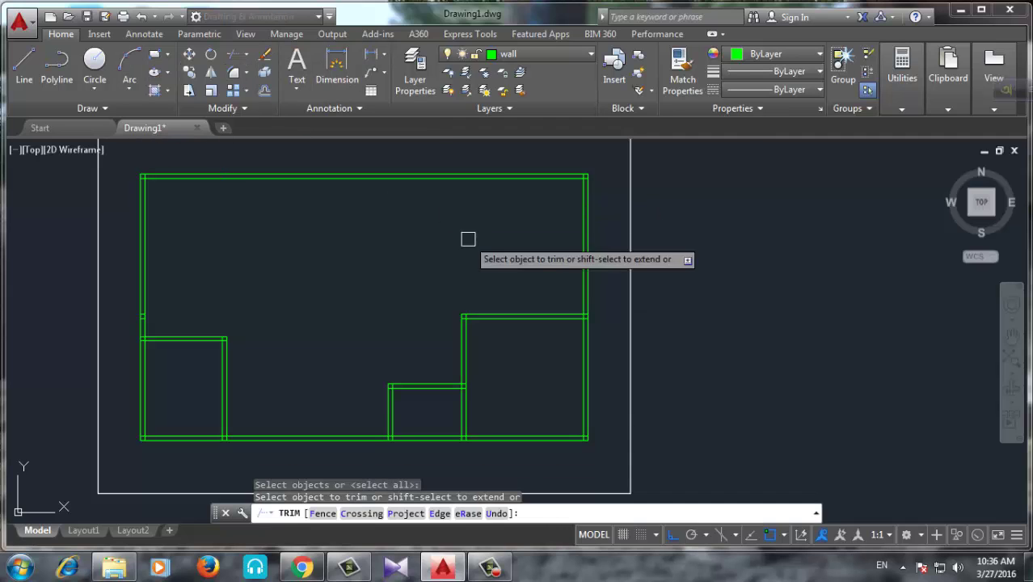
scroll(572, 286, "up", 5)
scroll(614, 401, "up", 3)
left_click(587, 210)
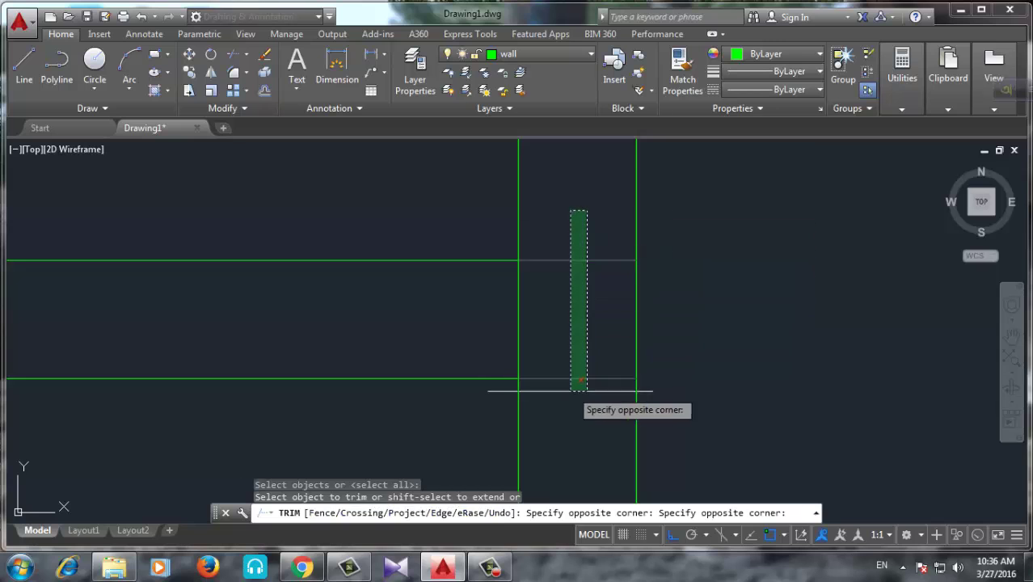
left_click(579, 390)
scroll(604, 246, "down", 3)
scroll(615, 335, "down", 2)
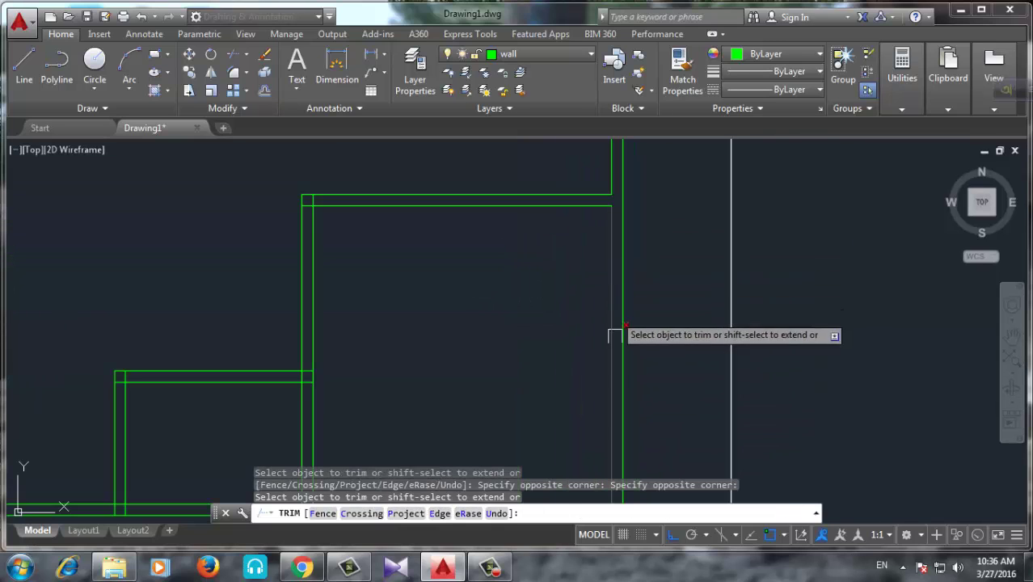
scroll(641, 250, "up", 2)
scroll(646, 383, "up", 3)
scroll(646, 383, "up", 2)
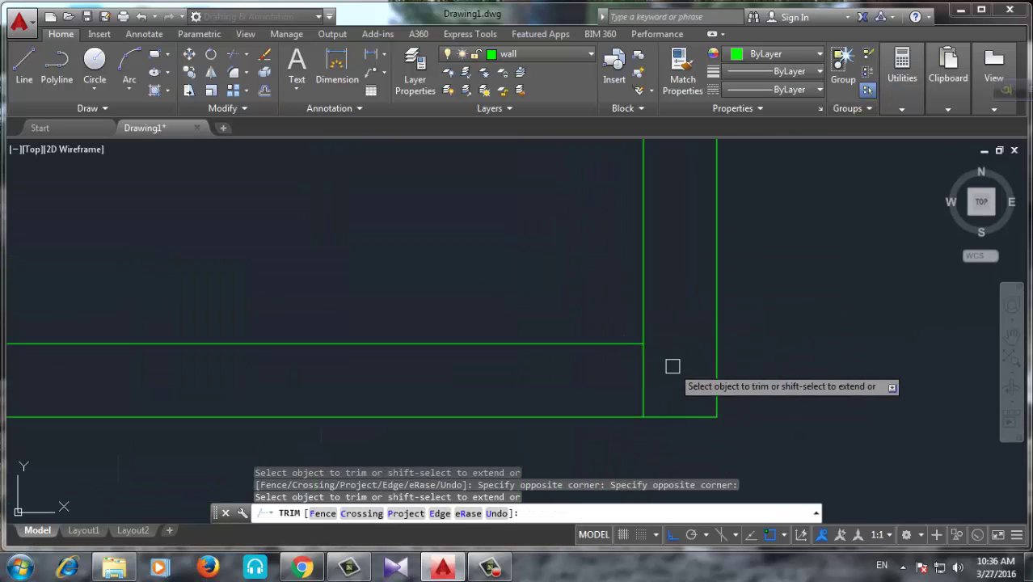
scroll(620, 383, "down", 3)
scroll(189, 402, "up", 2)
scroll(198, 401, "up", 3)
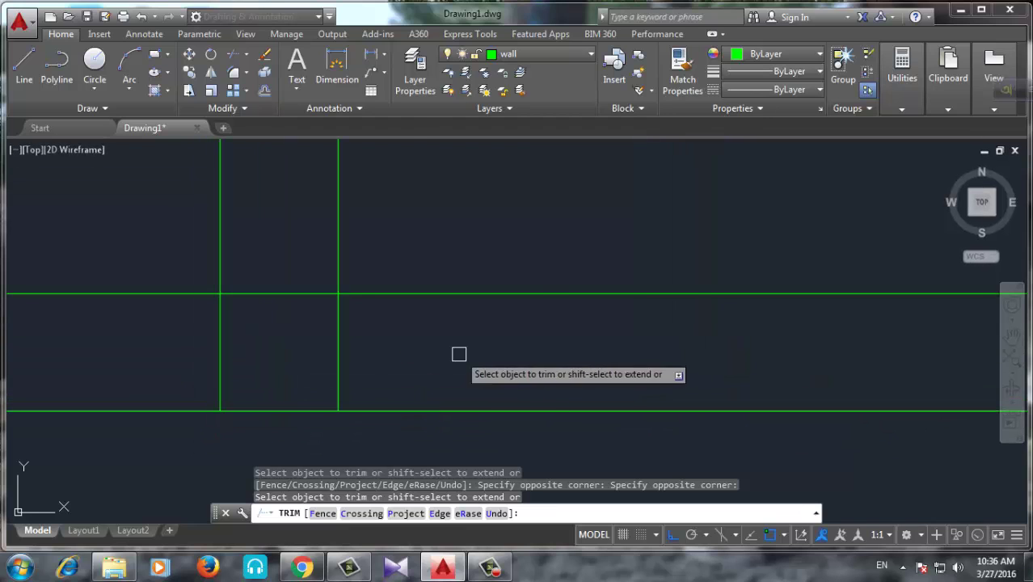
scroll(306, 425, "down", 2)
scroll(307, 314, "down", 2)
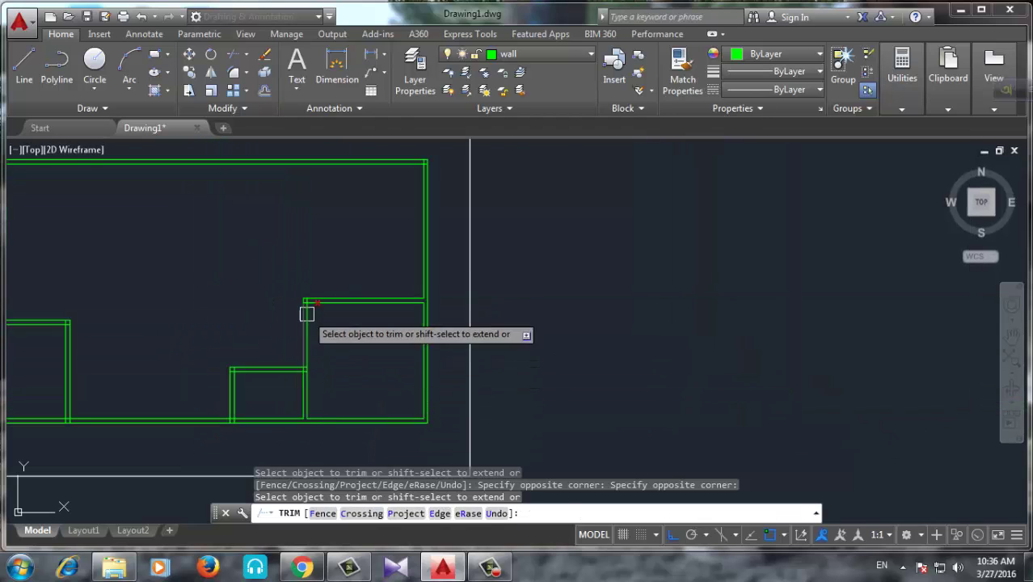
scroll(306, 314, "up", 5)
Trim the overlapping lines at the lower interior wall junction and end the trim
middle_click_drag(297, 419, 381, 276)
left_click(392, 236)
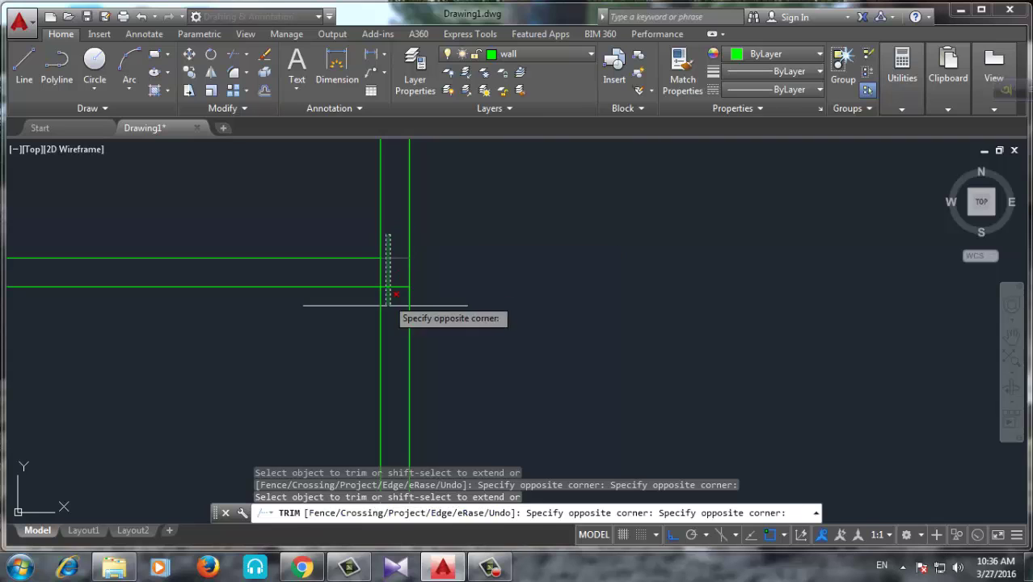
left_click(388, 304)
scroll(362, 274, "down", 1)
scroll(413, 230, "down", 1)
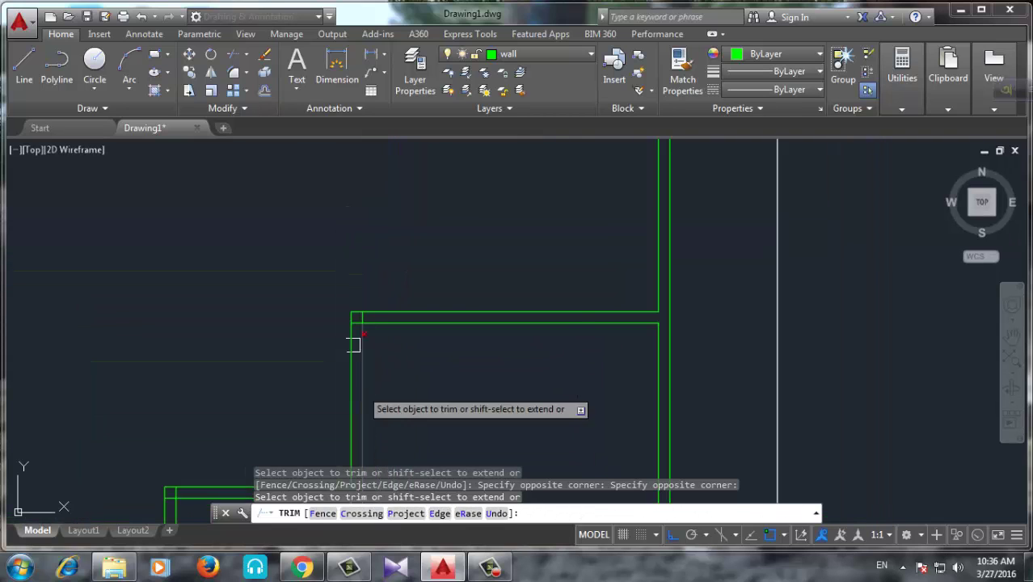
scroll(354, 345, "up", 1)
scroll(368, 325, "down", 1)
scroll(403, 295, "down", 1)
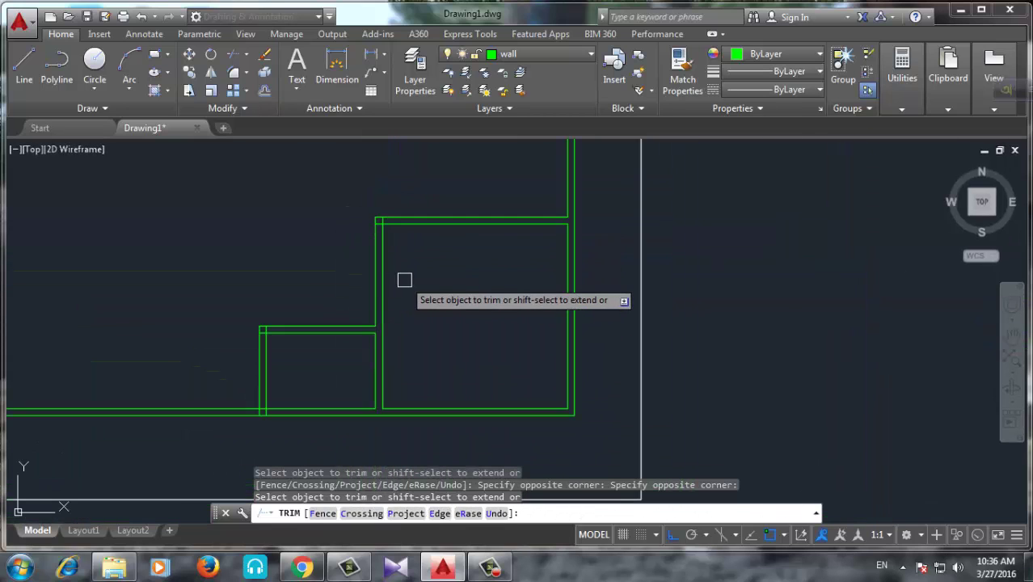
key("Escape")
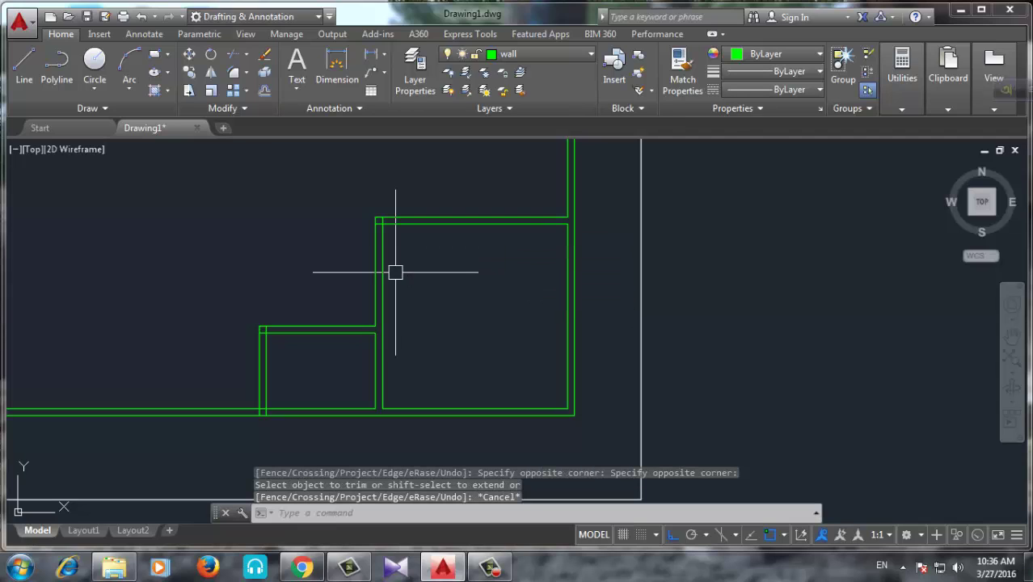
type("o")
Offset the top inner wall line 3' down into the room
key("Return")
type("3'")
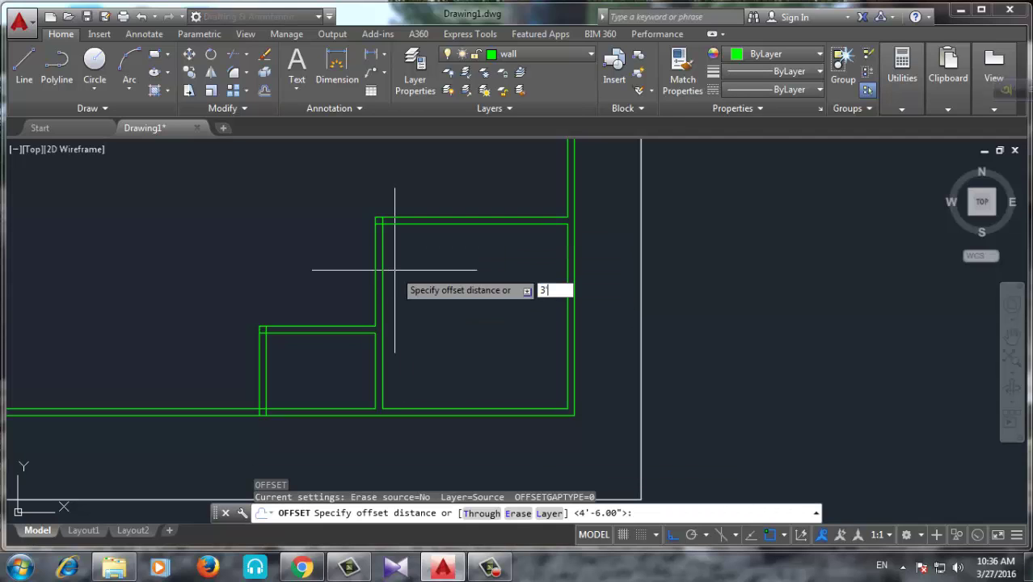
key("Return")
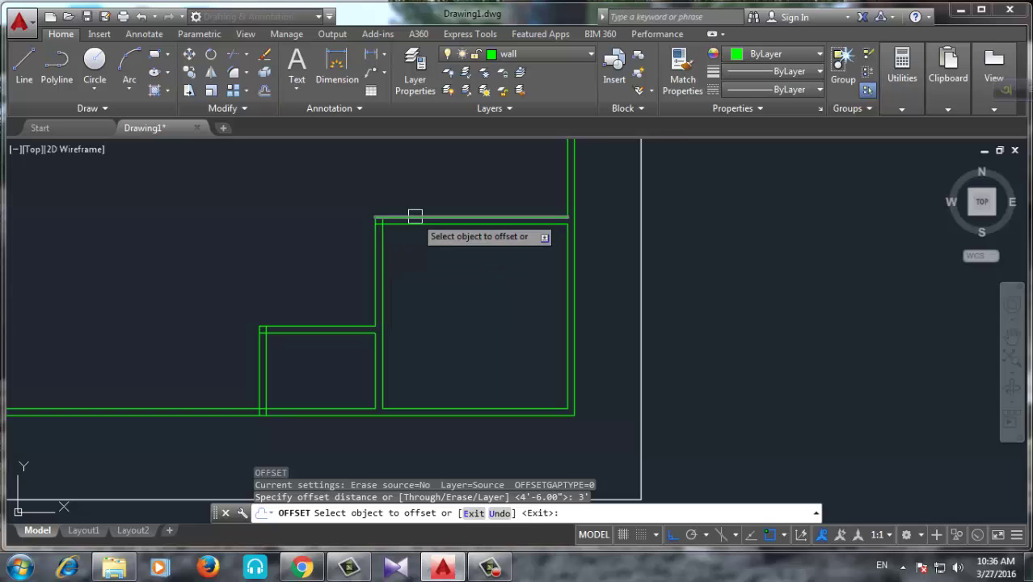
scroll(413, 224, "up", 2)
left_click(412, 224)
left_click(403, 300)
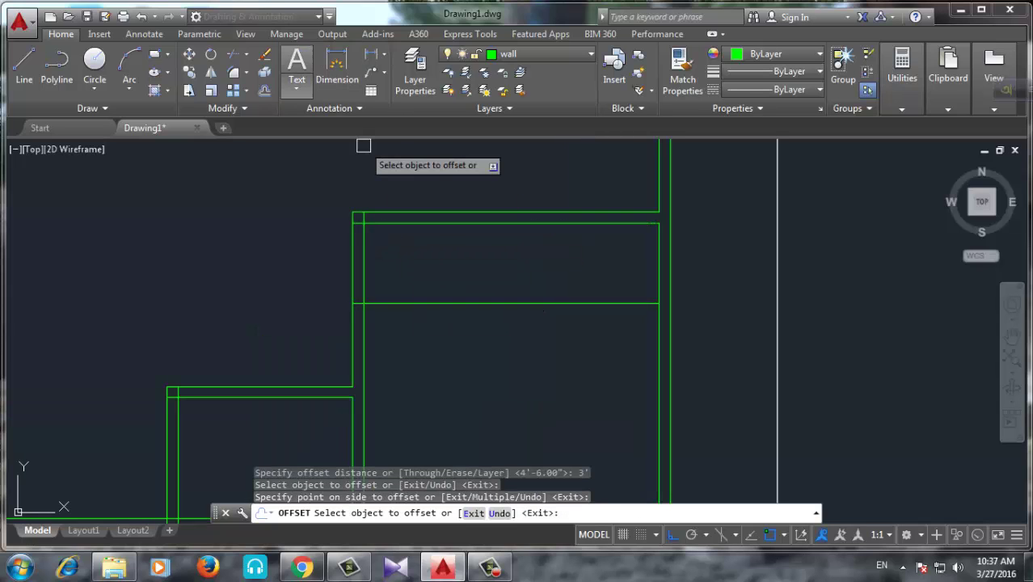
key("Escape")
Trim the left wall segments between the new lines and cut the new line back to the walls
type("tr")
key("Return")
key("Return")
left_click_drag(433, 269, 284, 269)
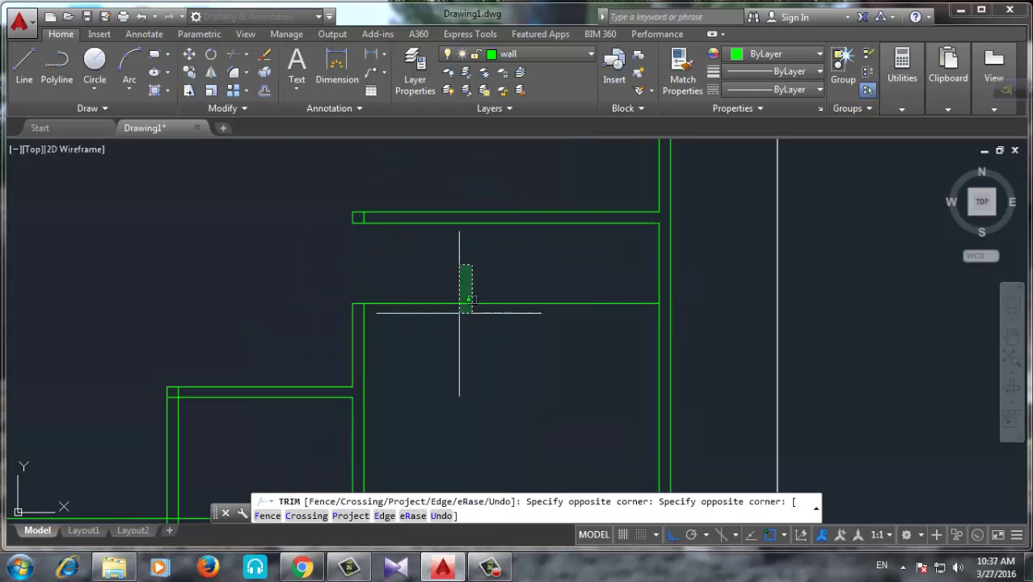
left_click_drag(460, 299, 441, 323)
key("Escape")
Erase the stray vertical wall line
scroll(360, 211, "up", 8)
left_click(394, 228)
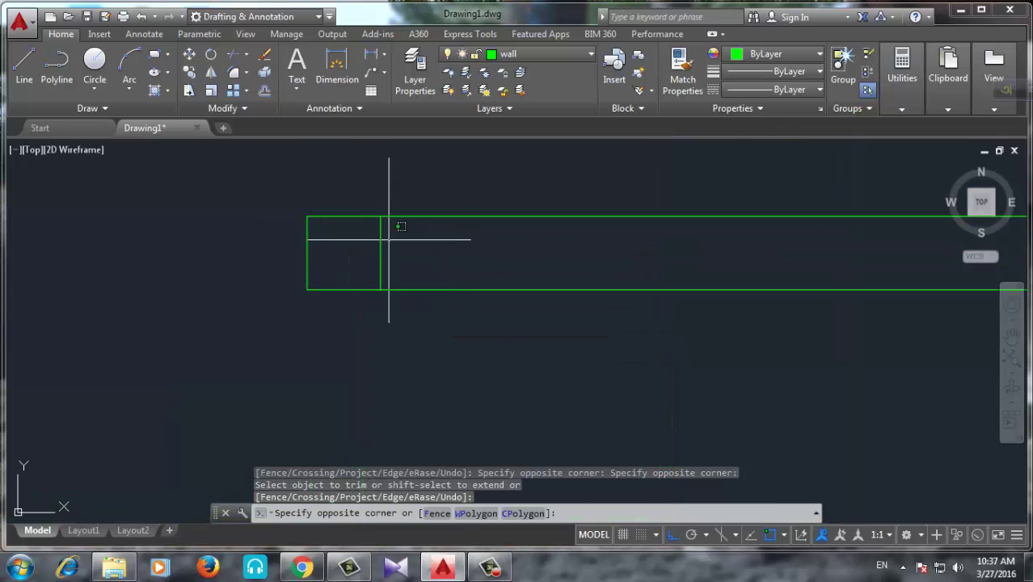
left_click(357, 251)
key("Delete")
Offset the top inner wall line 2'-6 down to form the second wall face
scroll(454, 200, "down", 7)
scroll(455, 200, "down", 2)
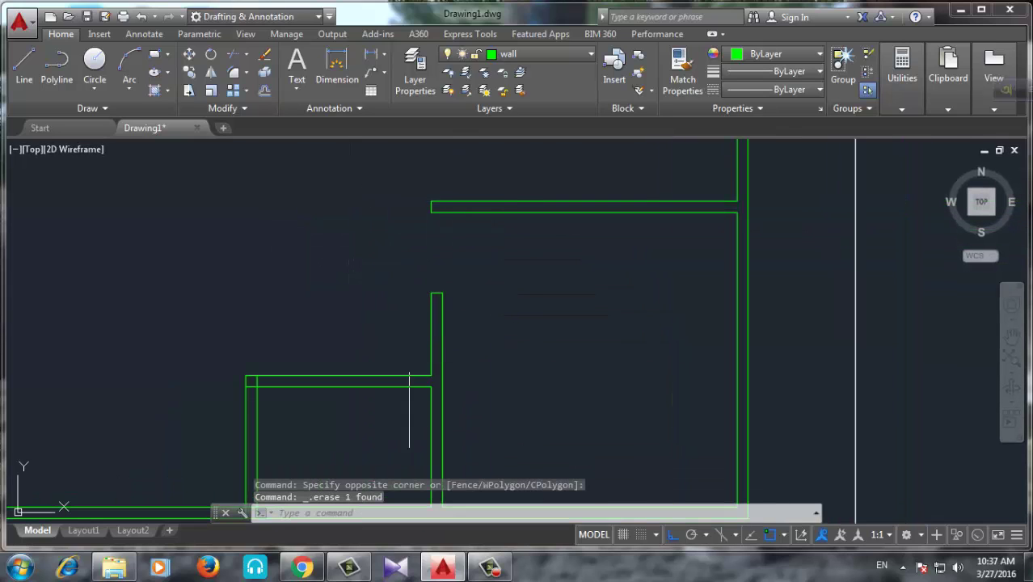
middle_click_drag(392, 395, 417, 337)
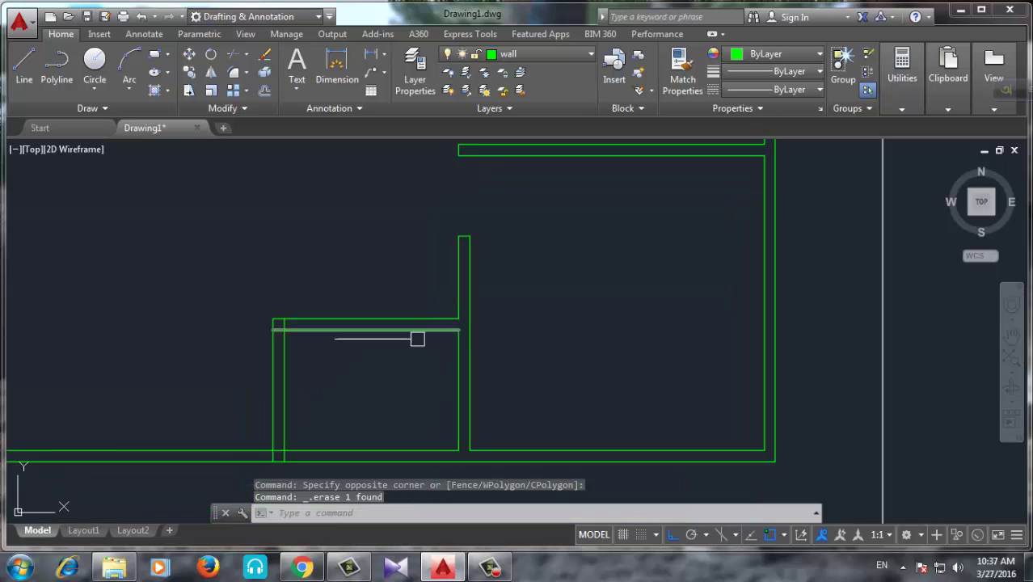
scroll(319, 355, "up", 2)
type("o")
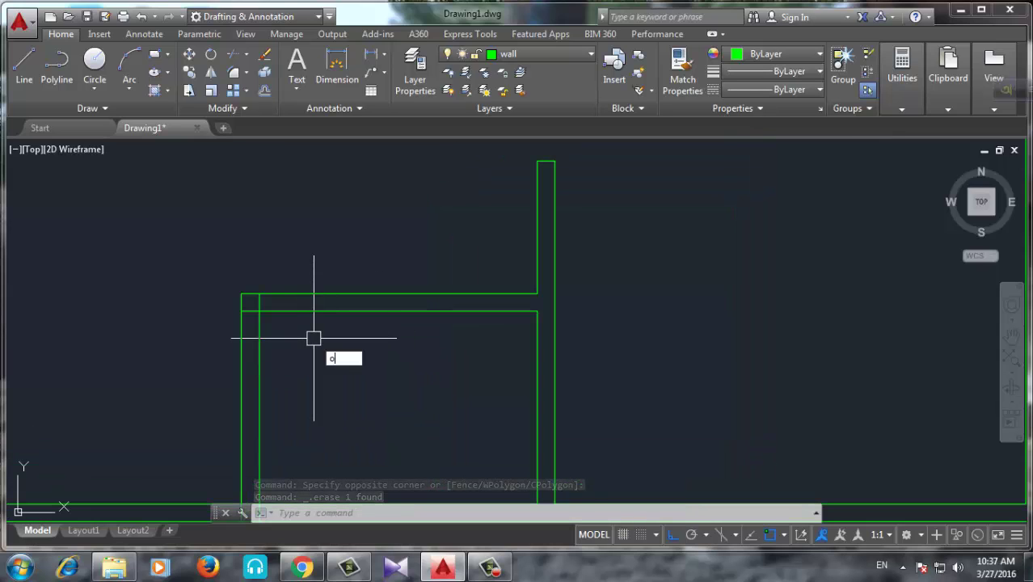
key("Return")
type("2'-6")
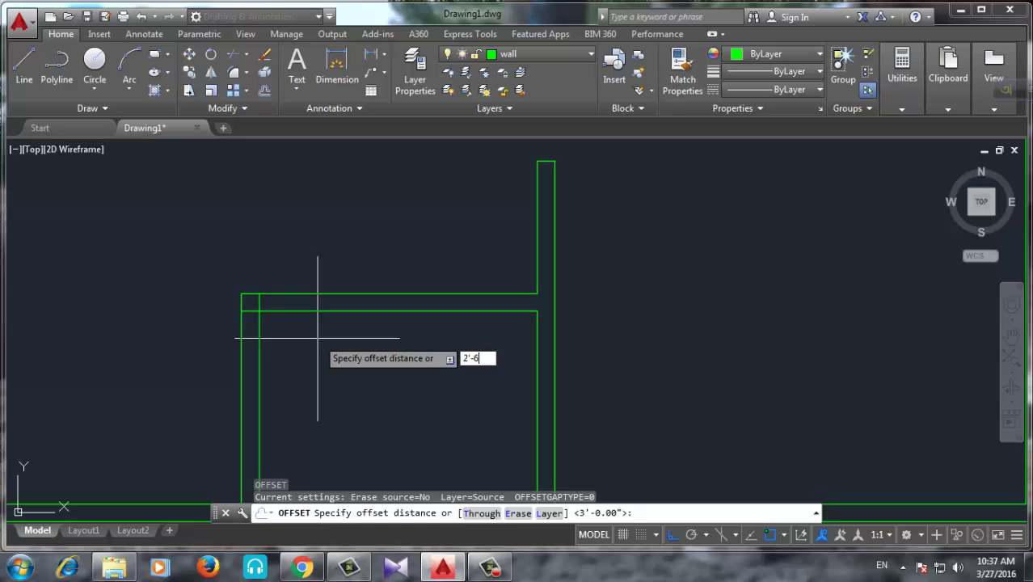
key("Return")
left_click(295, 311)
left_click(351, 390)
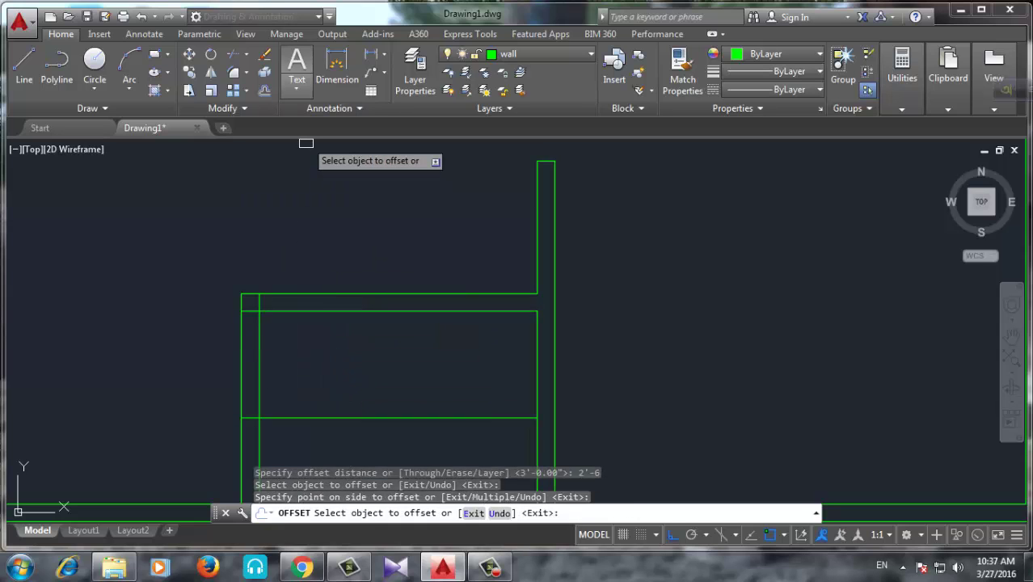
key("Return")
Trim the vertical wall segments and the lower horizontal line to open a doorway
type("tr")
key("Return")
key("Return")
left_click_drag(274, 353, 147, 356)
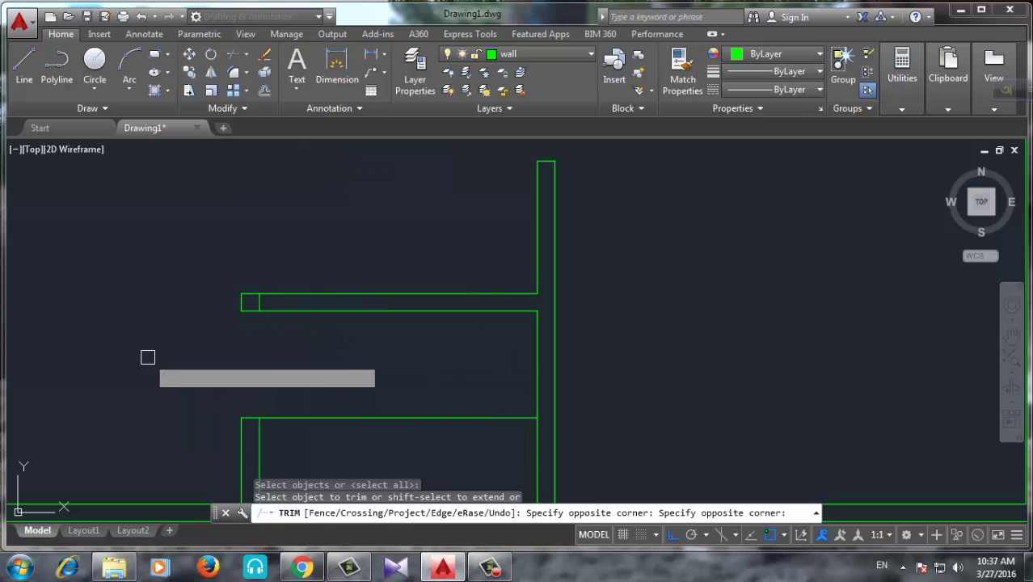
left_click_drag(335, 356, 276, 434)
key("Return")
Erase the leftover vertical line at the wall end
scroll(260, 295, "up", 8)
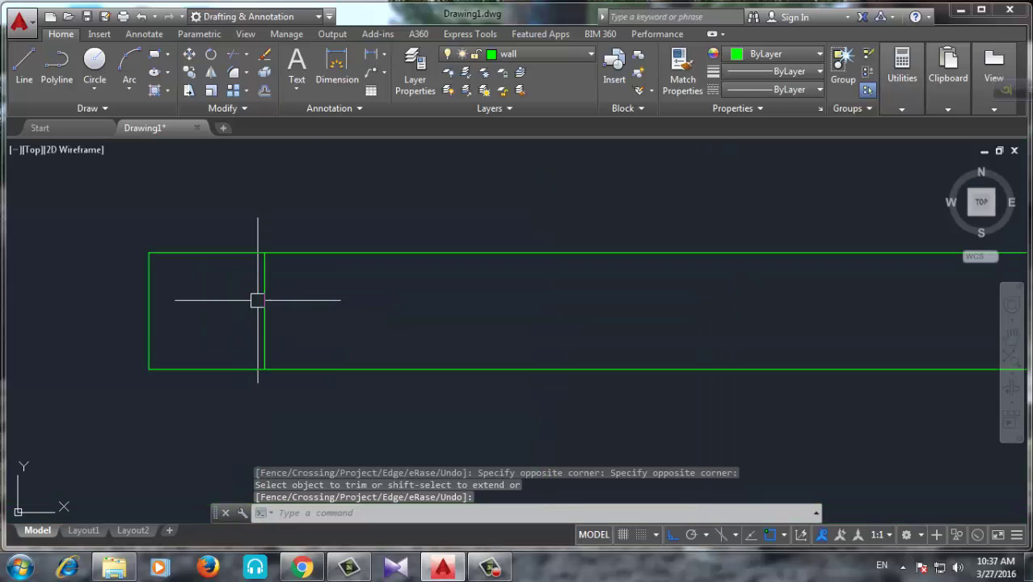
left_click(269, 303)
key("Delete")
Trim the vertical lines below the wall and the segment between the doorway lines
scroll(422, 244, "down", 3)
scroll(402, 332, "down", 2)
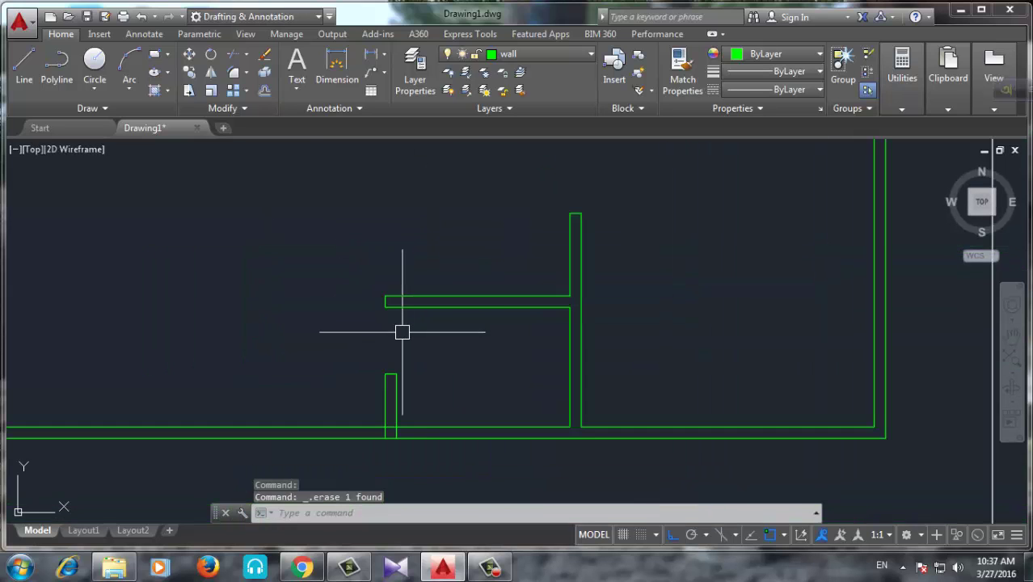
middle_click_drag(540, 365, 314, 141)
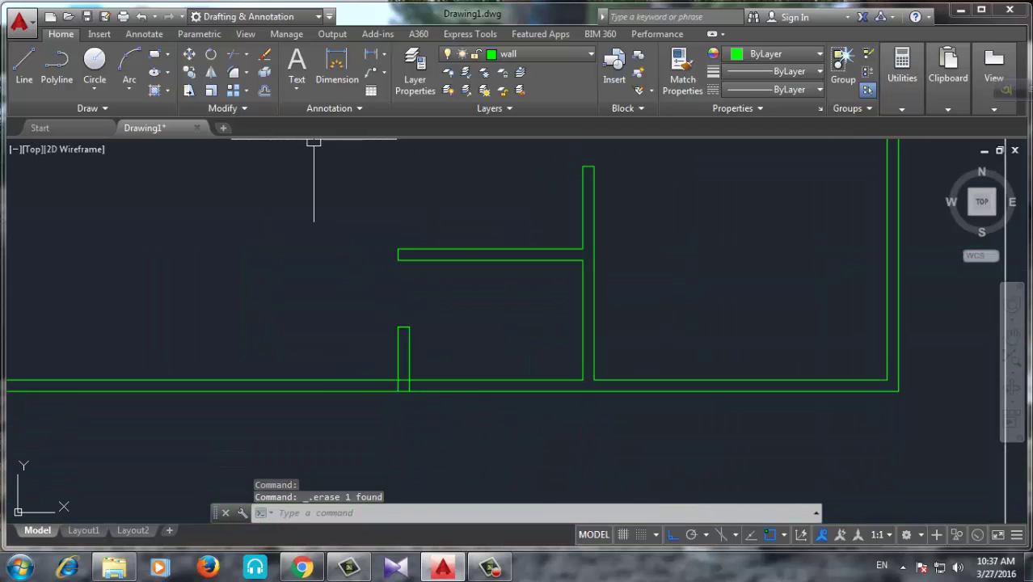
type("tr")
key("Return")
key("Return")
scroll(397, 376, "up", 3)
scroll(535, 404, "up", 2)
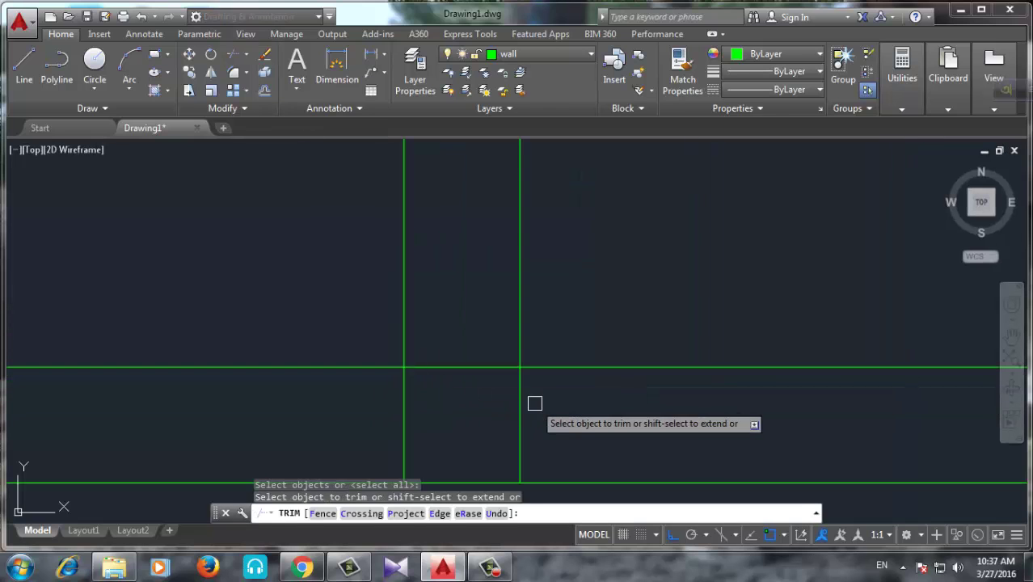
left_click_drag(536, 404, 347, 420)
left_click(461, 367)
Trim the overlapping wall lines at the top-right corner junction
scroll(411, 393, "down", 3)
scroll(710, 407, "down", 3)
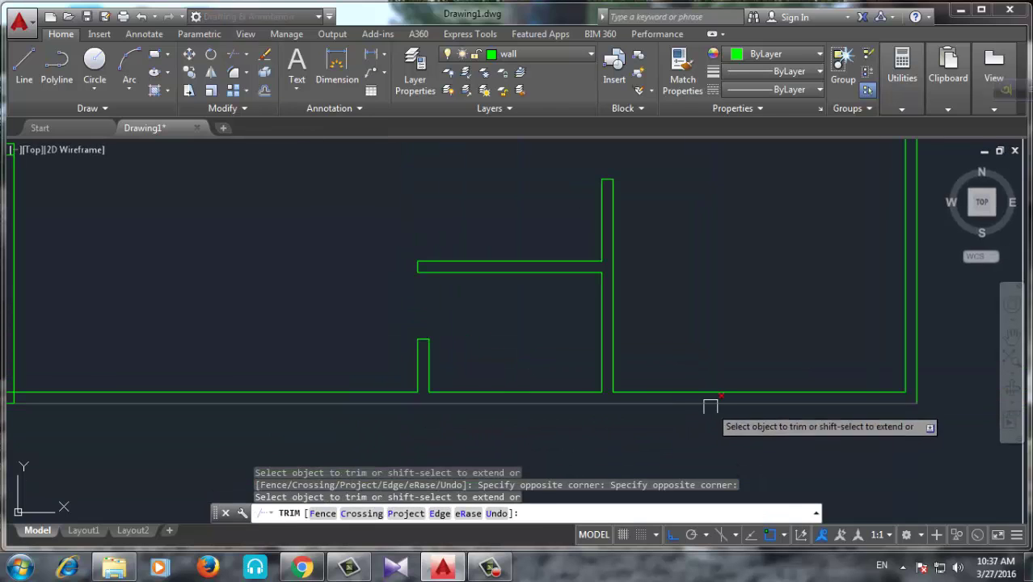
scroll(659, 389, "down", 2)
scroll(699, 389, "up", 2)
scroll(692, 454, "up", 2)
scroll(784, 173, "up", 3)
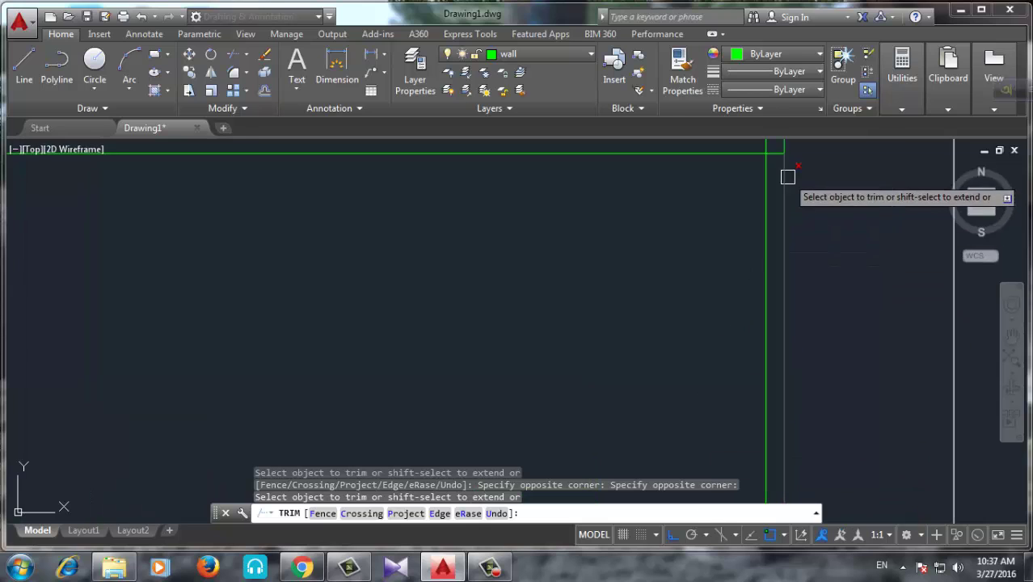
middle_click_drag(784, 173, 711, 341)
scroll(676, 292, "up", 2)
left_click(681, 254)
left_click(416, 257)
left_click(698, 230)
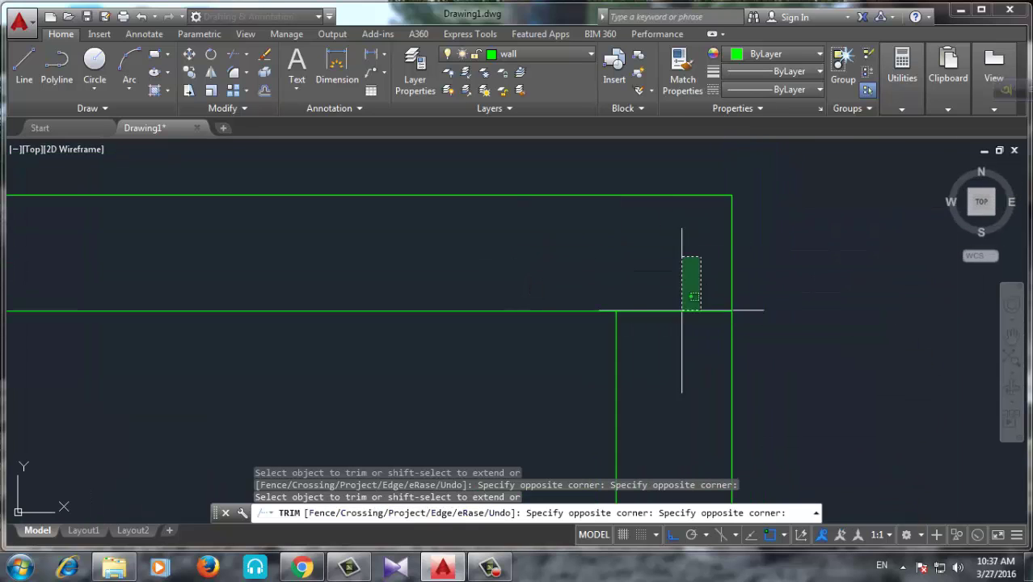
left_click(683, 335)
scroll(779, 289, "down", 2)
scroll(778, 289, "up", 2)
scroll(876, 294, "down", 1)
scroll(876, 294, "down", 2)
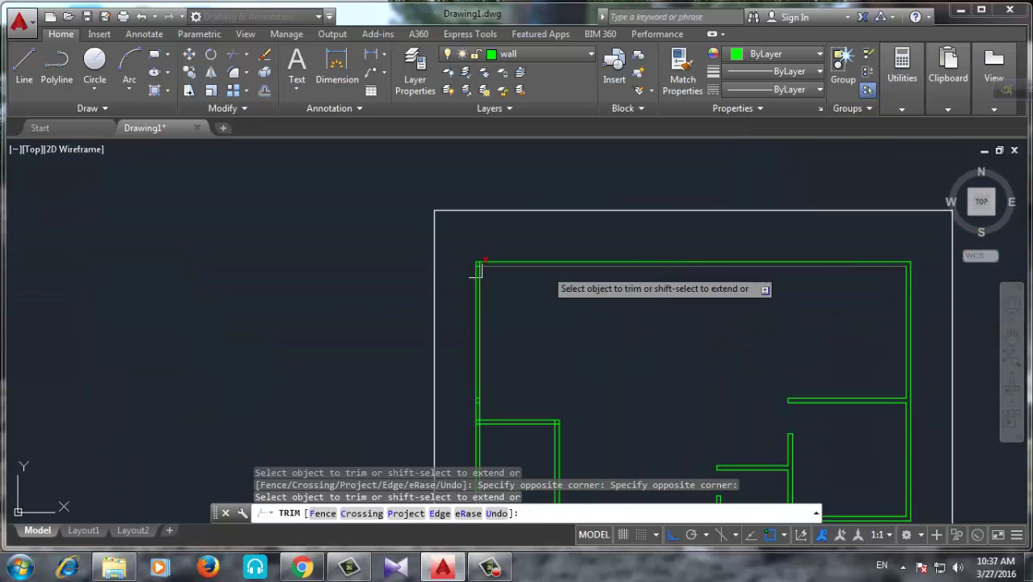
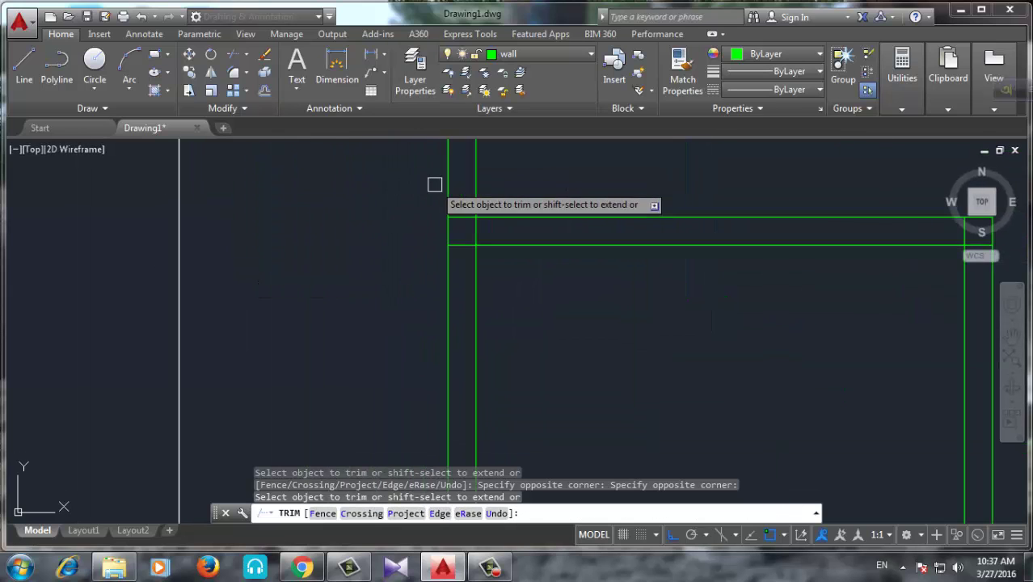
Trim the overlapping double-wall lines at the bottom wall junction with a crossing window
scroll(472, 194, "up", 2)
scroll(514, 351, "down", 4)
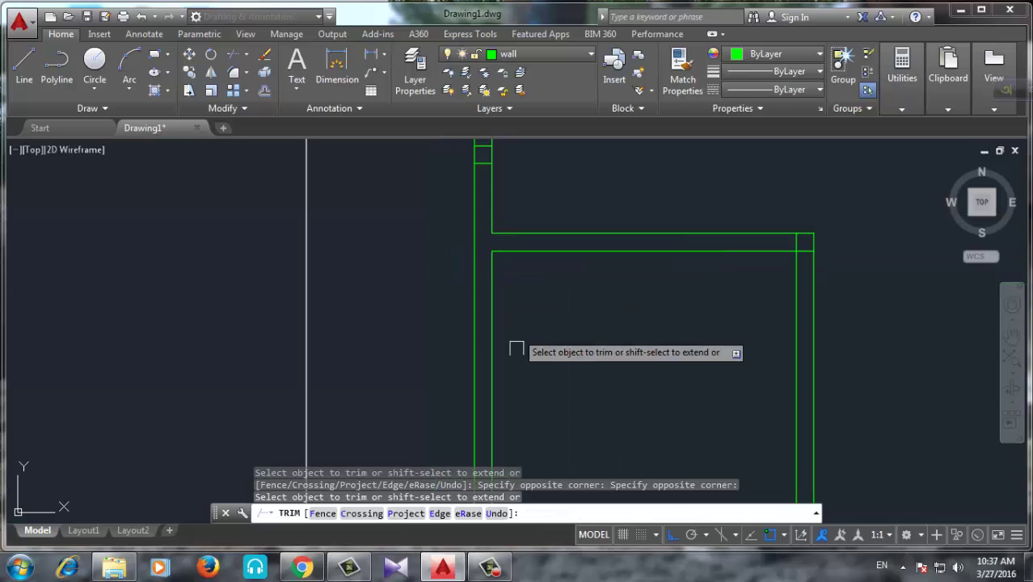
middle_click_drag(514, 351, 380, 343)
scroll(380, 343, "up", 2)
scroll(342, 336, "up", 3)
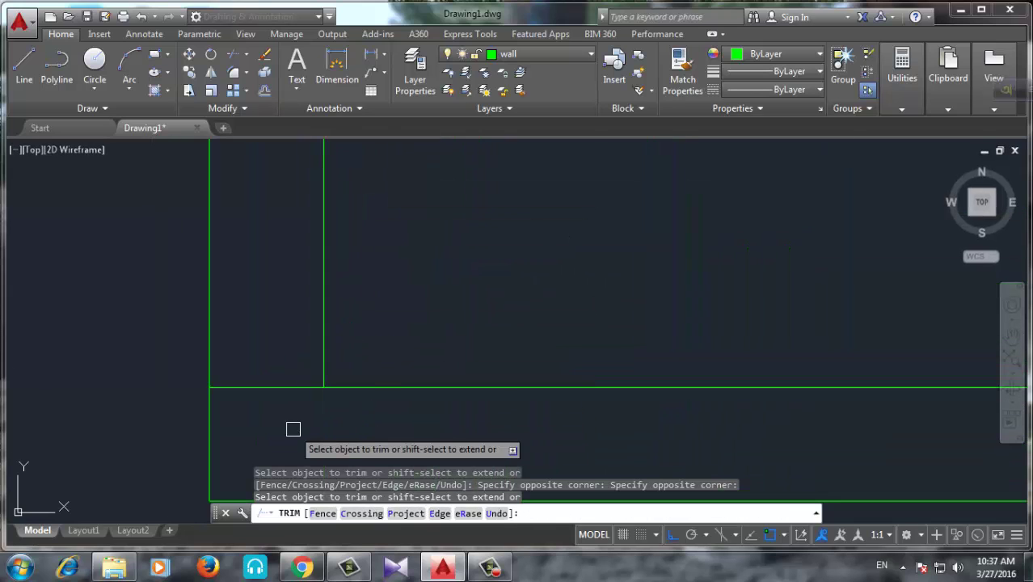
scroll(266, 392, "down", 2)
scroll(843, 420, "up", 1)
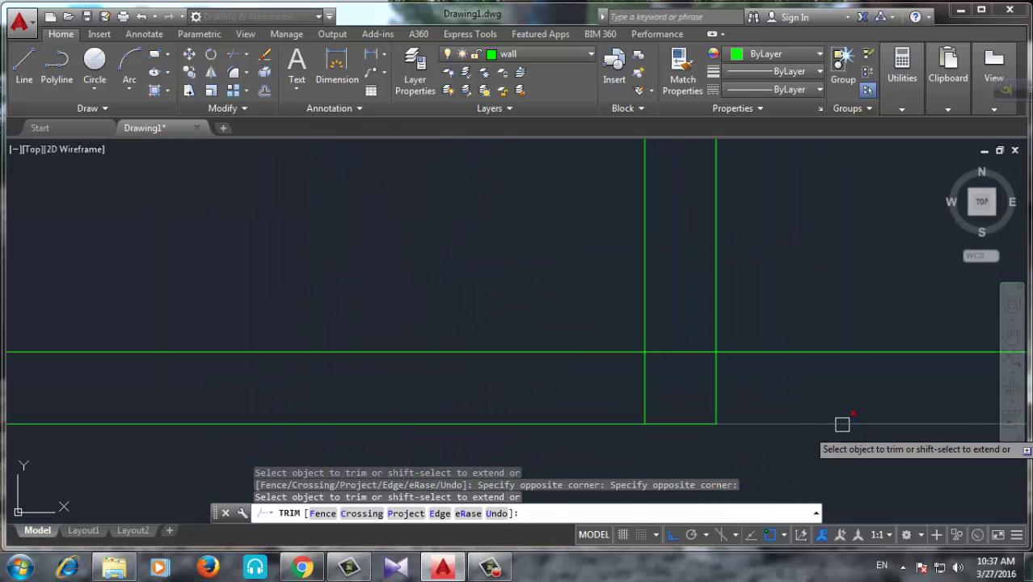
left_click(725, 373)
left_click(371, 348)
scroll(542, 219, "down", 2)
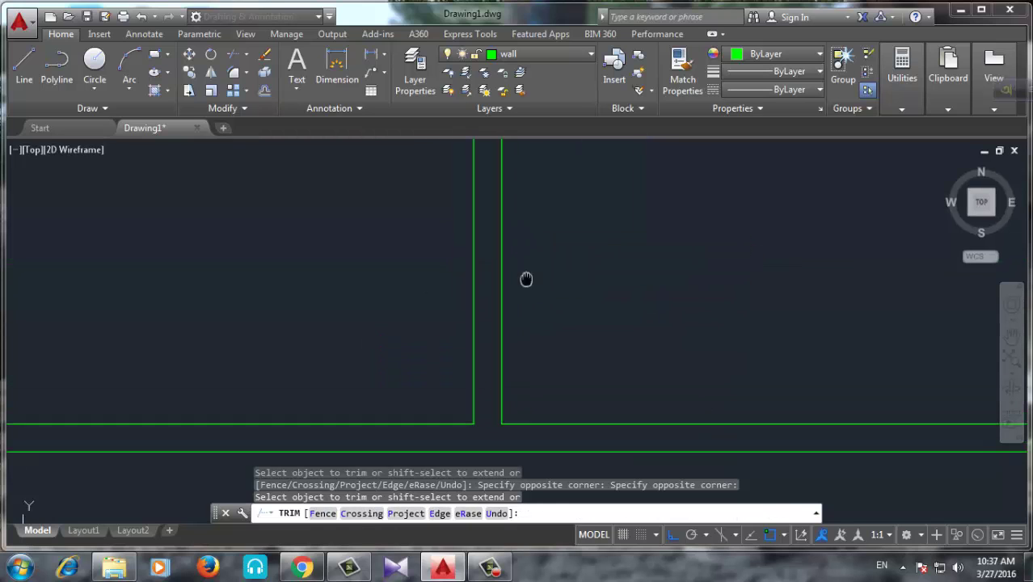
Trim the overlap at the wall corner higher up, then end the trim
scroll(526, 280, "down", 2)
scroll(534, 376, "up", 3)
scroll(529, 381, "up", 1)
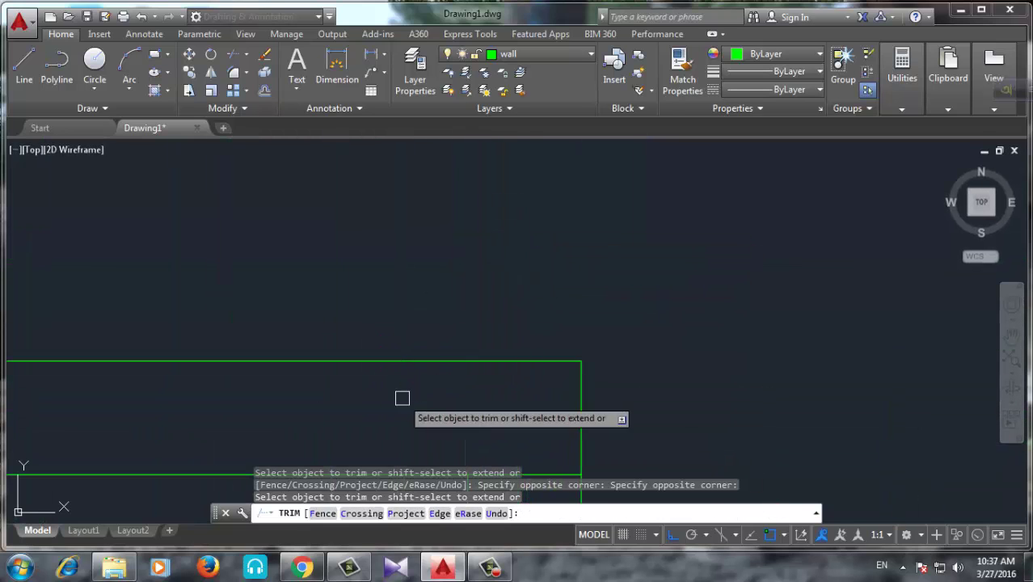
middle_click_drag(405, 397, 532, 213)
left_click(553, 226)
left_click(525, 341)
scroll(525, 341, "down", 2)
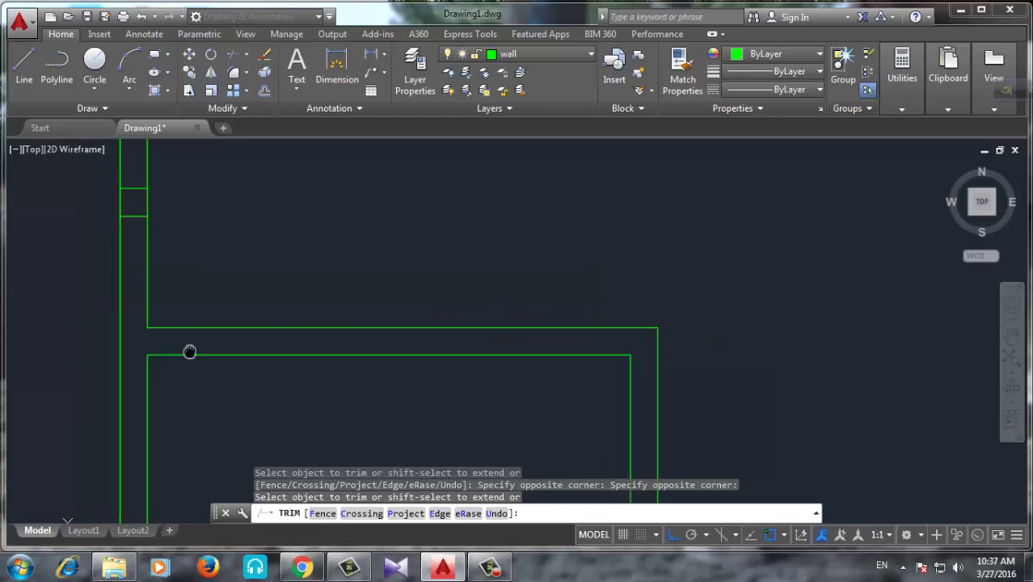
scroll(165, 236, "up", 1)
scroll(165, 236, "up", 4)
key("Escape")
Window-select and erase the two leftover short horizontal wall lines
left_click(104, 204)
left_click(256, 333)
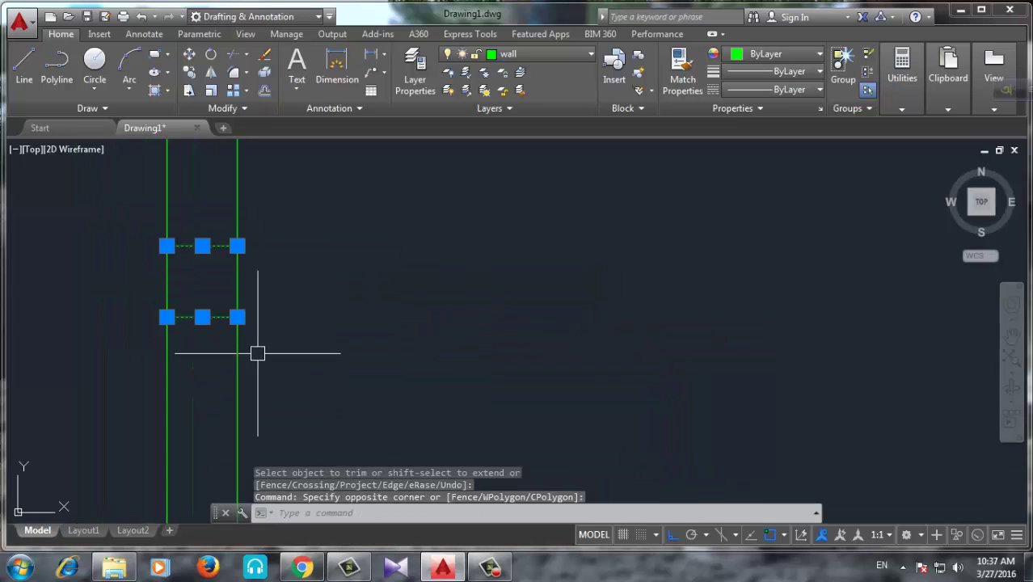
key("Delete")
scroll(254, 329, "down", 3)
scroll(553, 381, "down", 2)
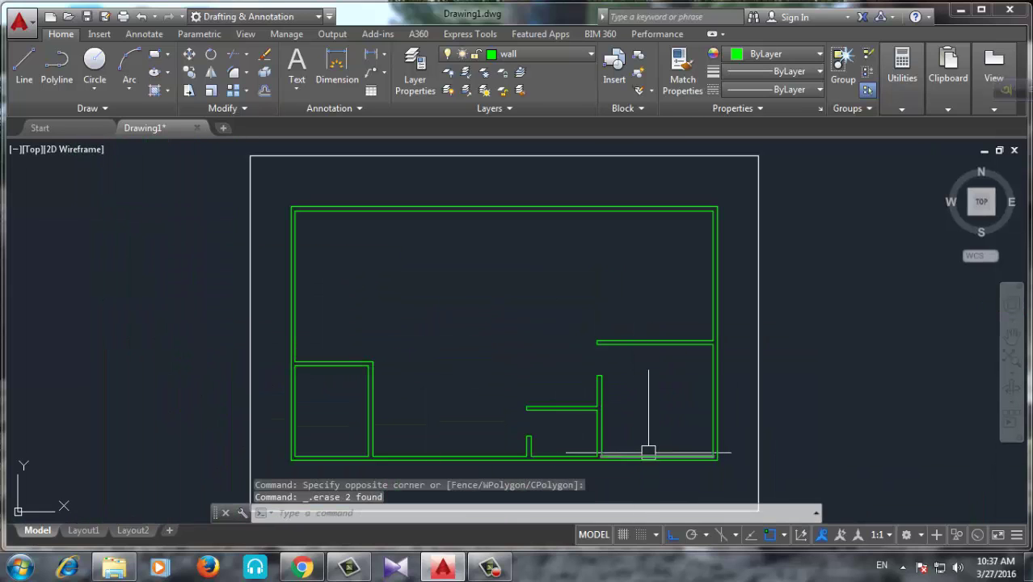
scroll(570, 324, "up", 1)
scroll(622, 325, "up", 3)
Offset the right wall line 4'-6 into the room as a vertical partition
scroll(633, 406, "down", 4)
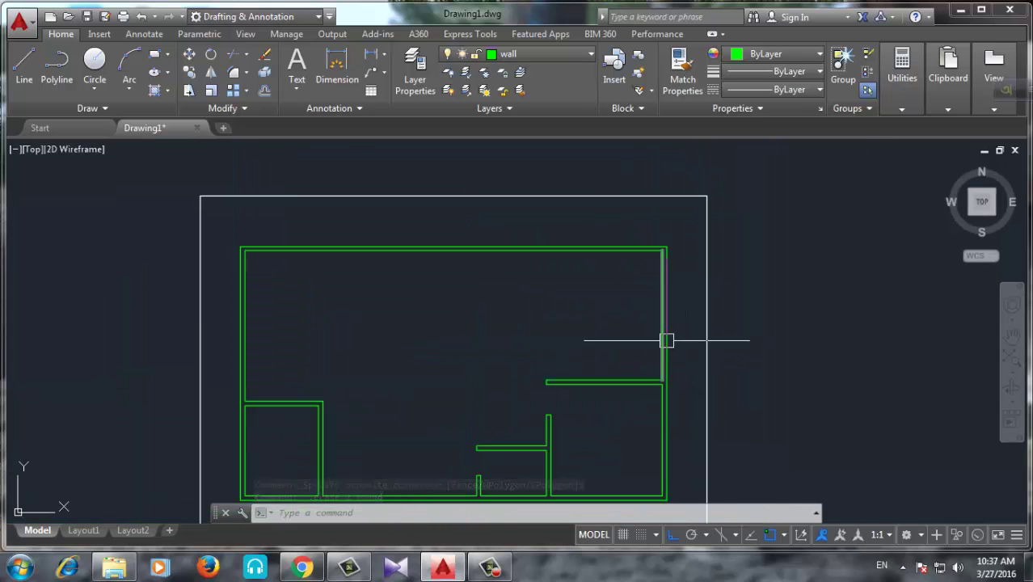
type("c")
key("Return")
type("4'-6")
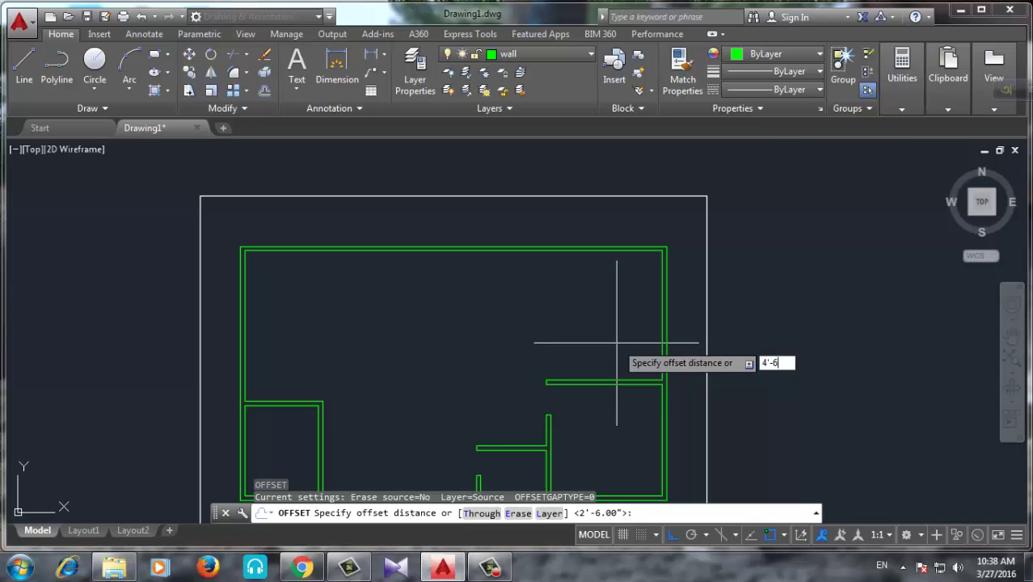
key("Return")
scroll(670, 325, "up", 3)
left_click(667, 317)
left_click(625, 301)
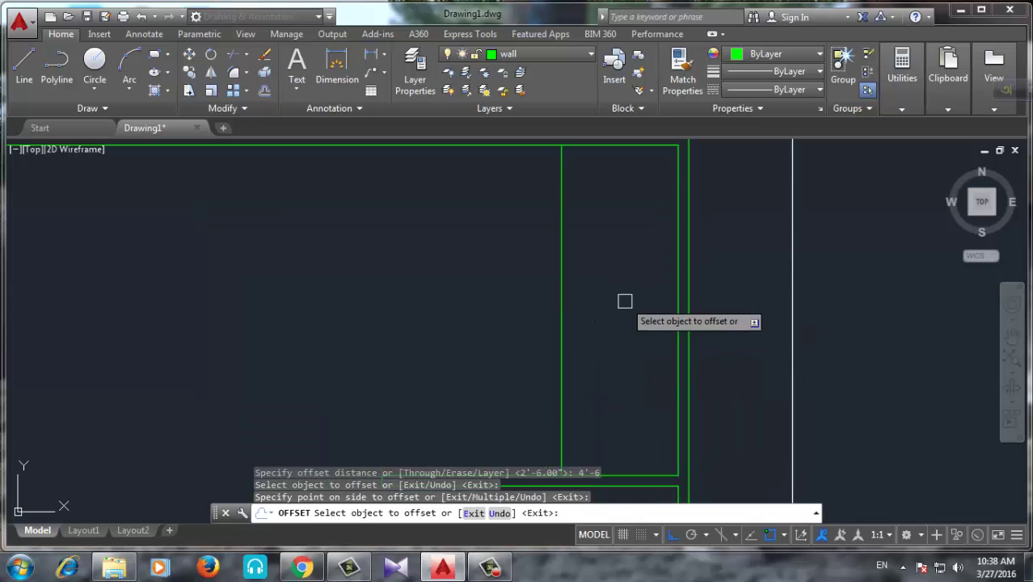
scroll(625, 301, "down", 3)
Offset the new vertical partition line by 5 to make it a double wall
key("Return")
key("Return")
type("5")
key("Return")
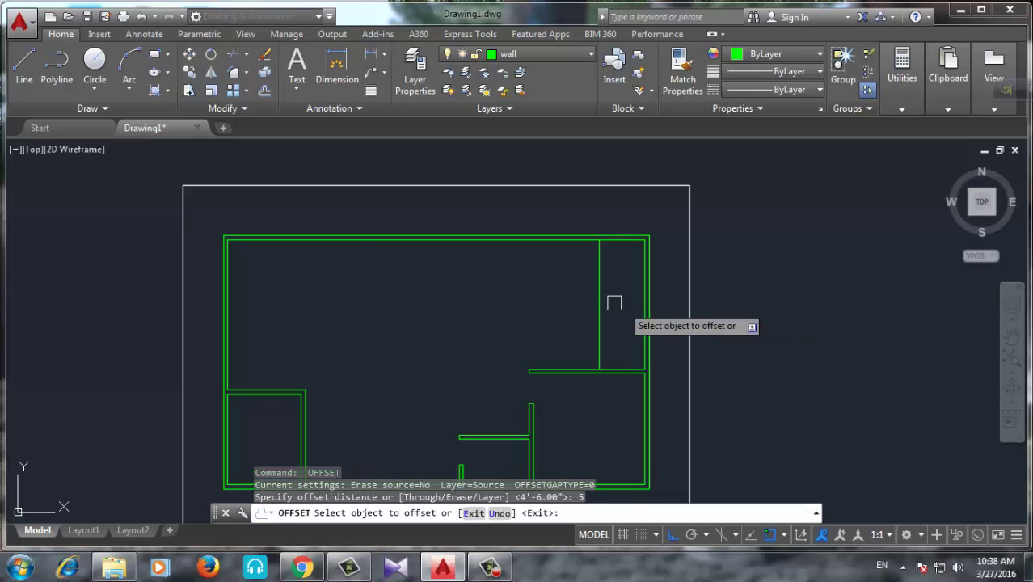
left_click(599, 296)
left_click(481, 312)
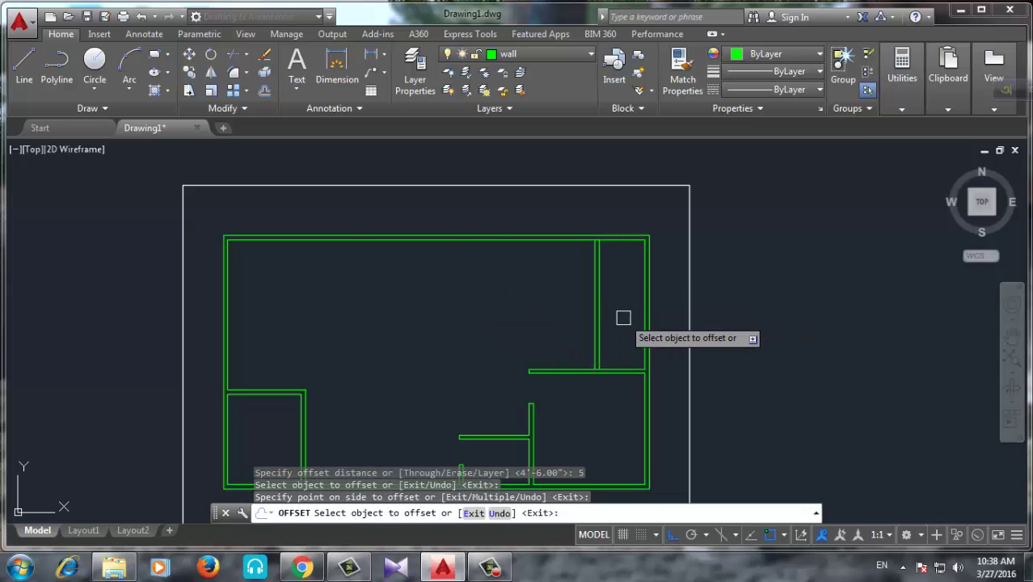
key("Return")
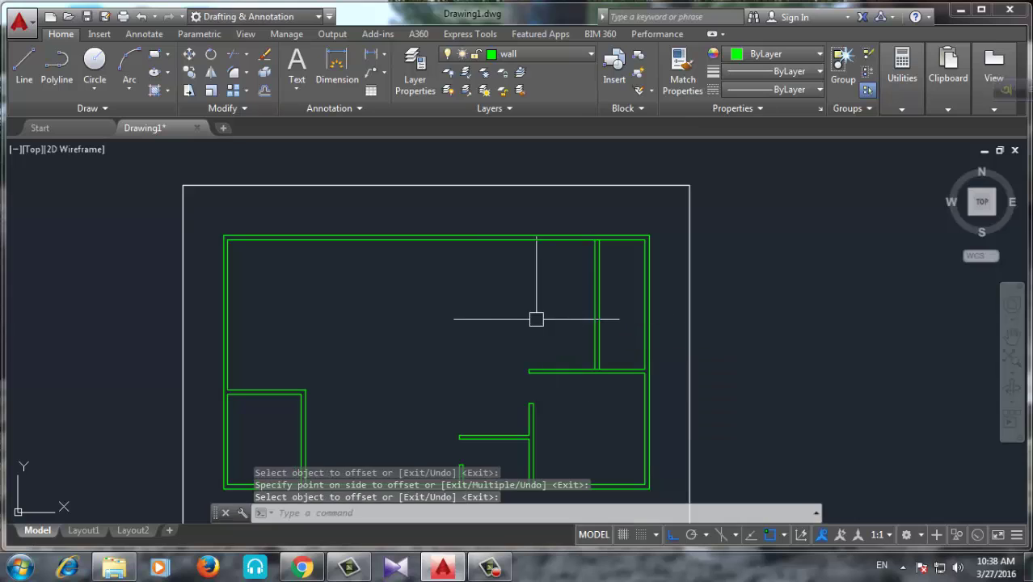
Offset the horizontal wall 7' upward as a new horizontal partition
key("Return")
type("7'")
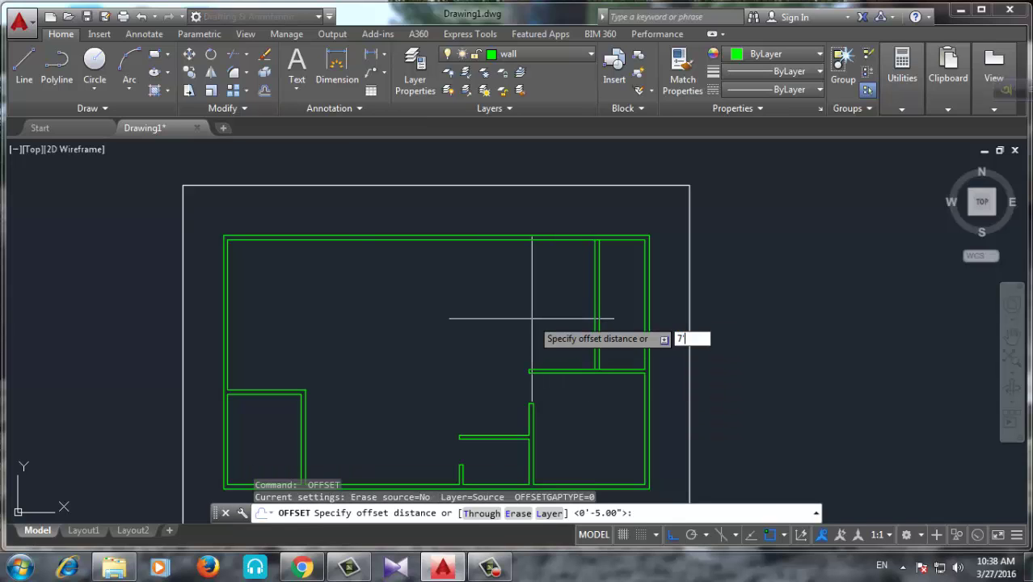
key("Return")
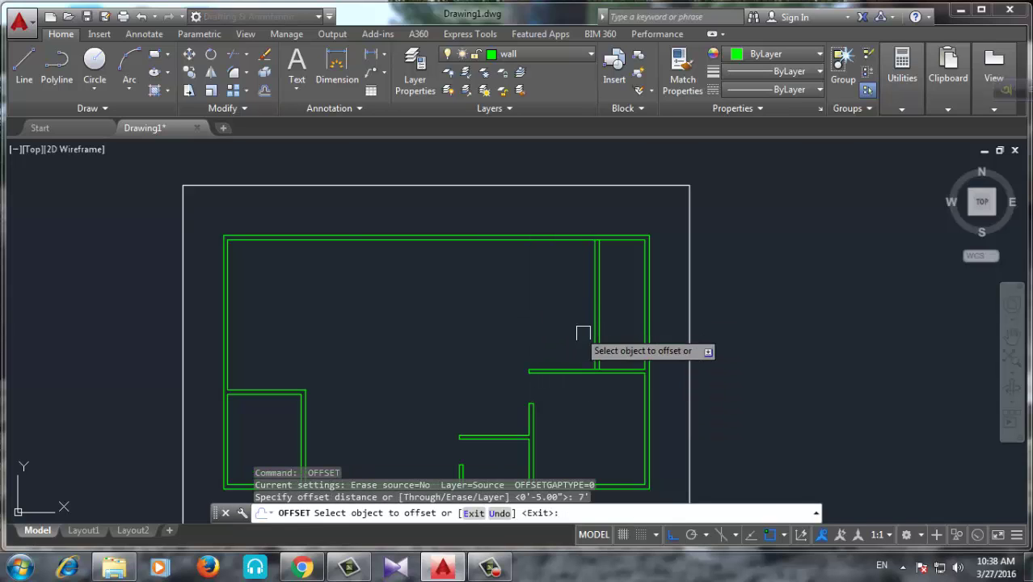
scroll(580, 330, "up", 5)
left_click(616, 407)
left_click(614, 347)
scroll(614, 318, "down", 3)
key("Return")
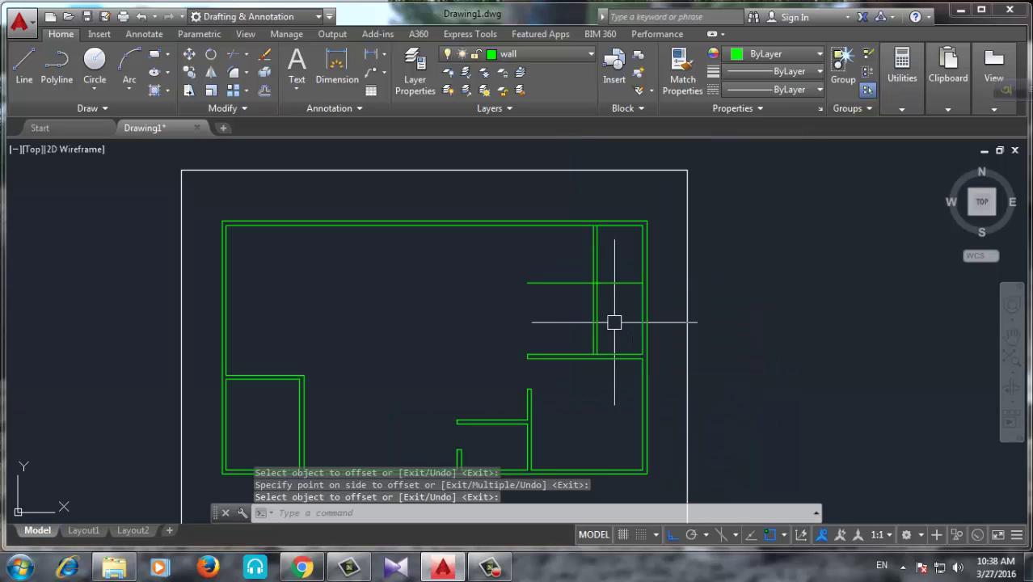
Offset the new horizontal partition line by 5 to double it
key("Return")
key("Return")
left_click(612, 283)
left_click(623, 242)
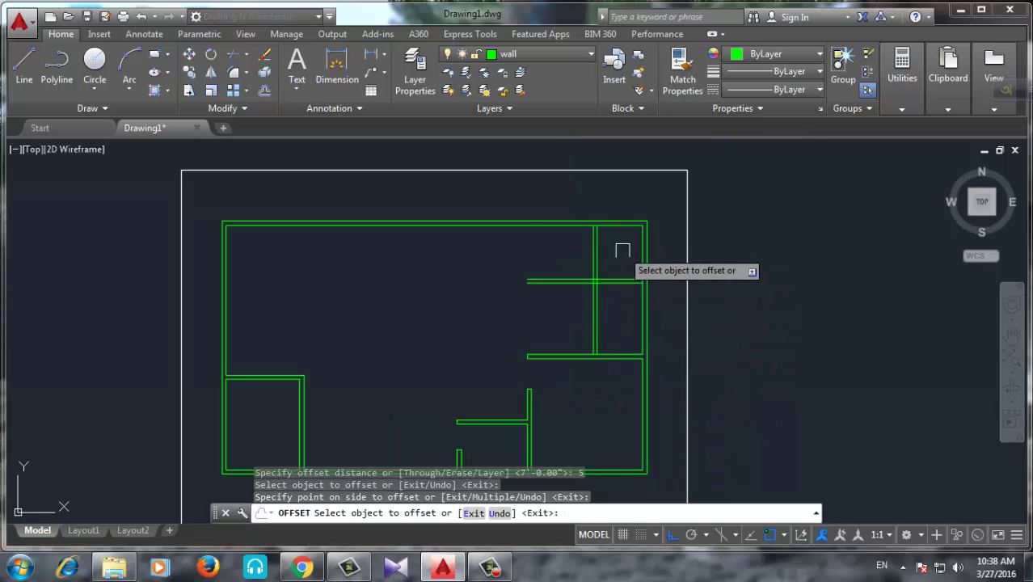
Trim the wall overlaps at the right-side partitions with a TR crossing window
type("tr")
key("Return")
key("Return")
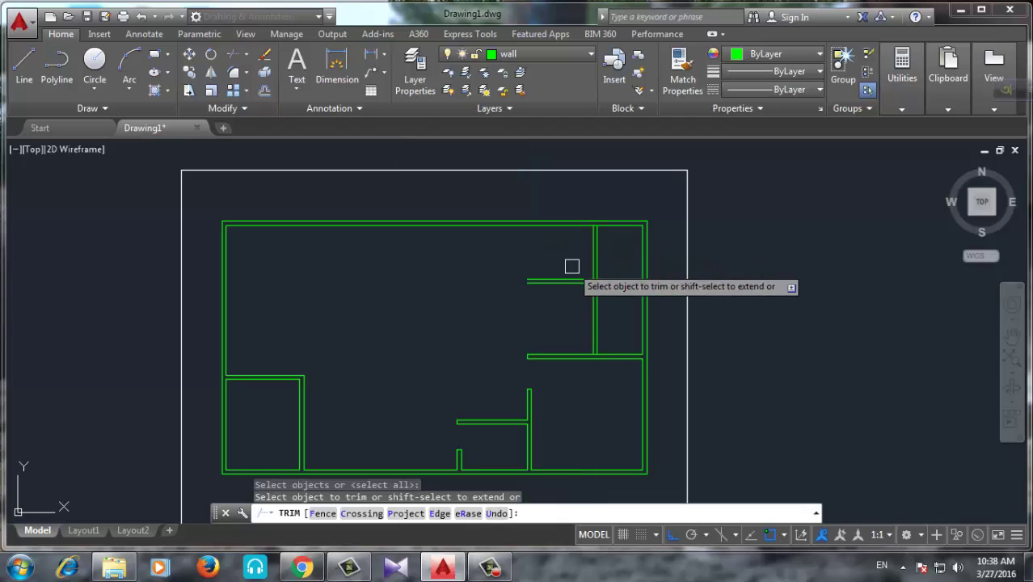
scroll(570, 265, "up", 3)
left_click(572, 254)
left_click(526, 346)
scroll(611, 300, "down", 3)
scroll(608, 380, "up", 2)
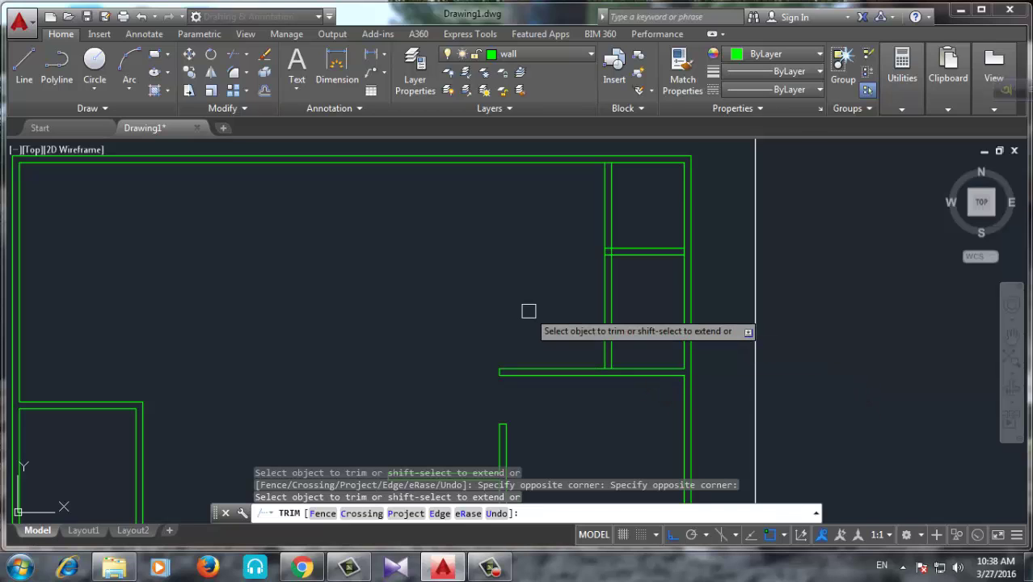
type("o")
key("Return")
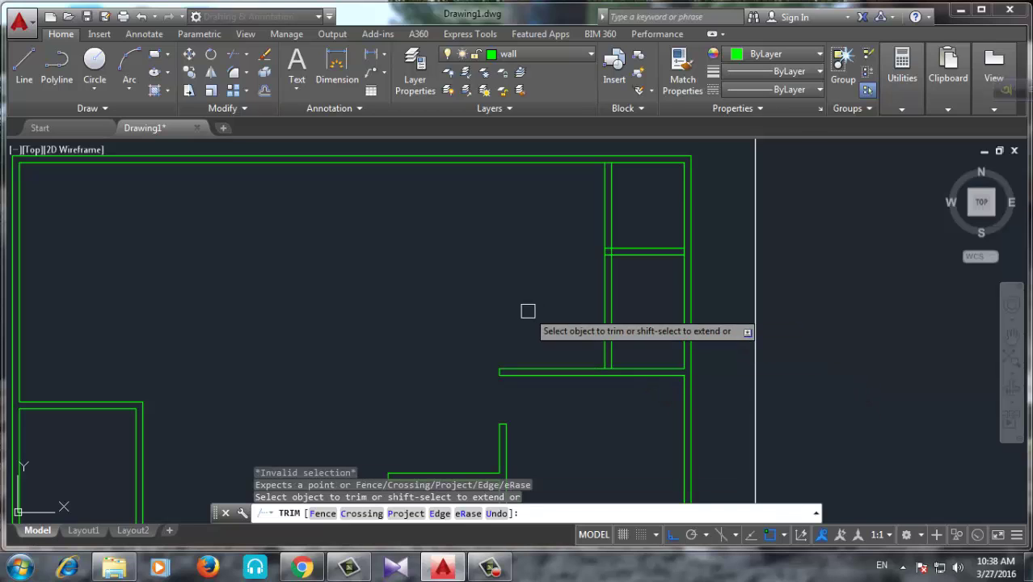
key("Escape")
Offset the lower horizontal wall 2'-6 upward
key("Return")
type("2'-6")
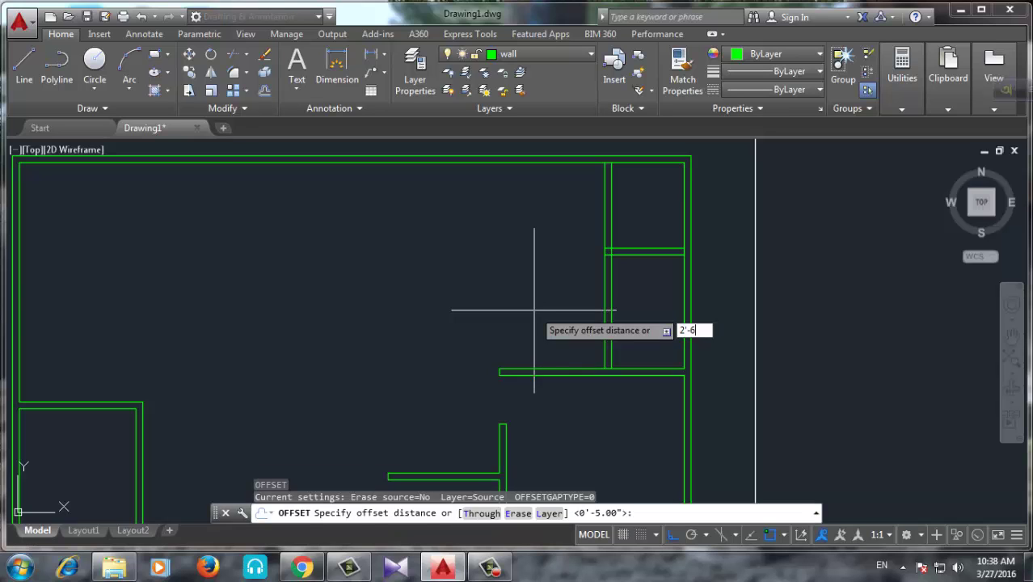
key("Return")
scroll(622, 364, "up", 2)
left_click(622, 372)
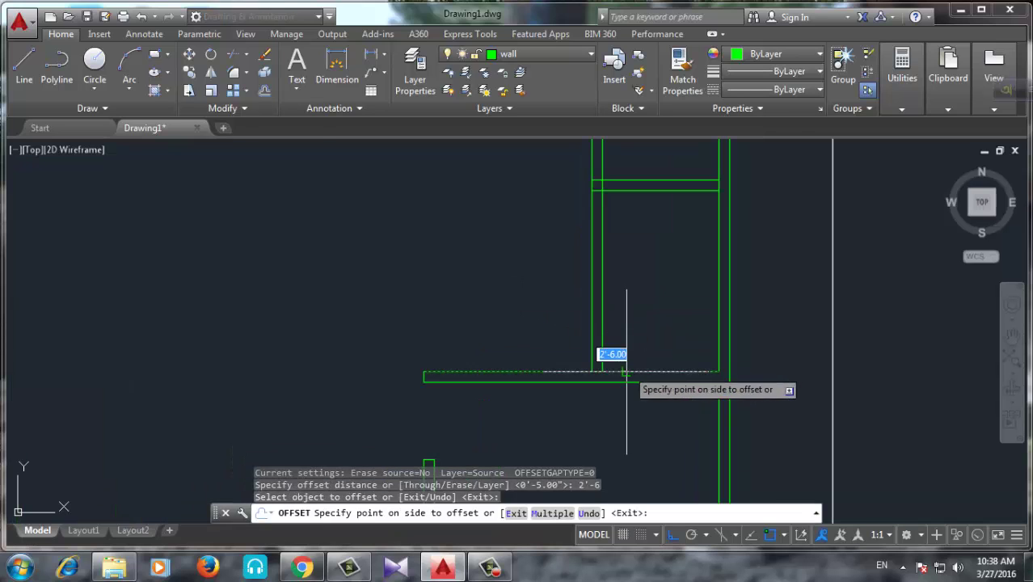
left_click(619, 336)
left_click(234, 54)
Trim the new line's overlap and the upper-right junction so the partitions meet the outer wall
key("Return")
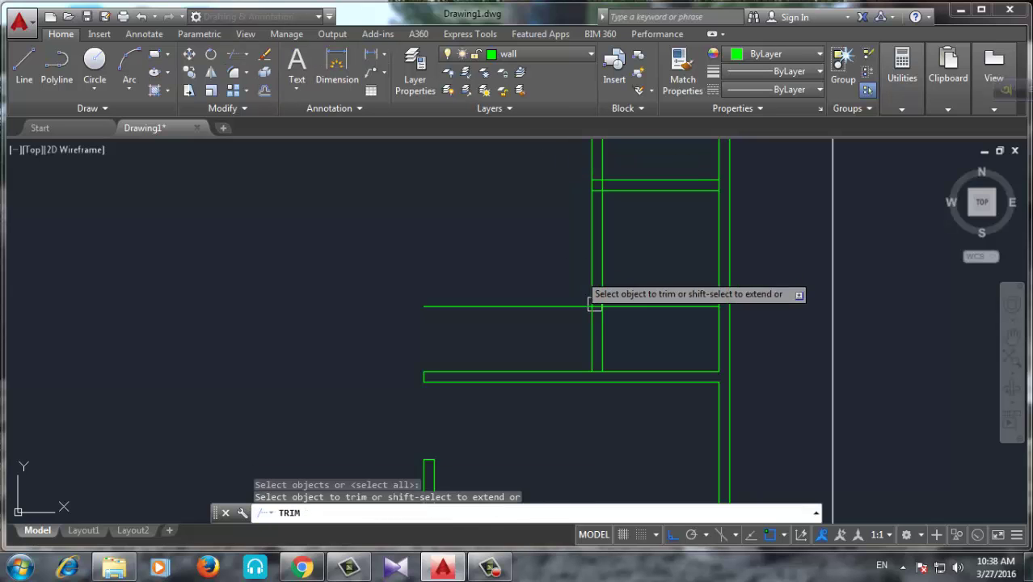
left_click(638, 335)
left_click(531, 336)
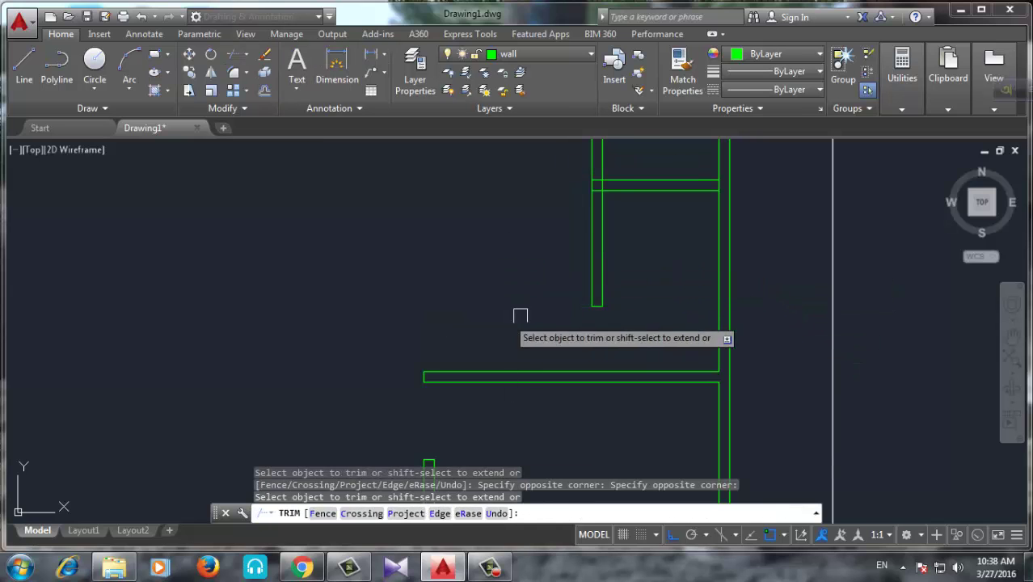
scroll(723, 337, "down", 3)
scroll(638, 263, "up", 3)
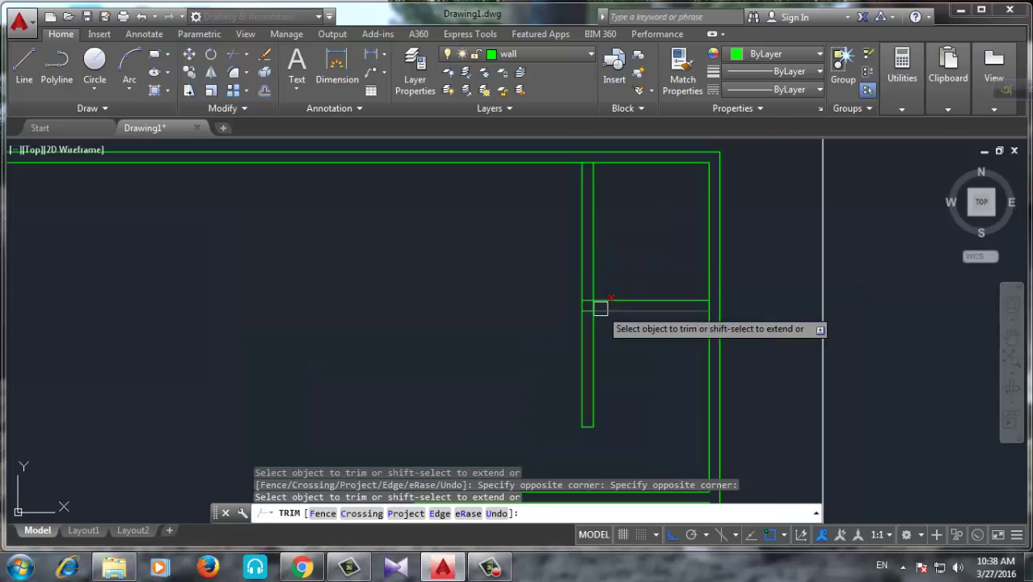
scroll(597, 302, "up", 3)
left_click(541, 243)
left_click(551, 236)
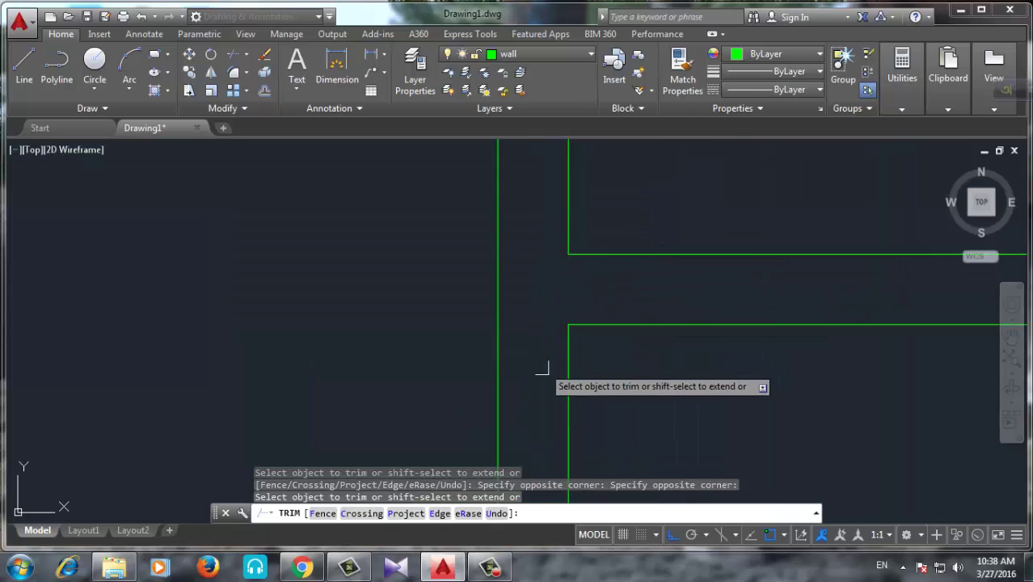
scroll(558, 363, "down", 4)
scroll(575, 372, "down", 1)
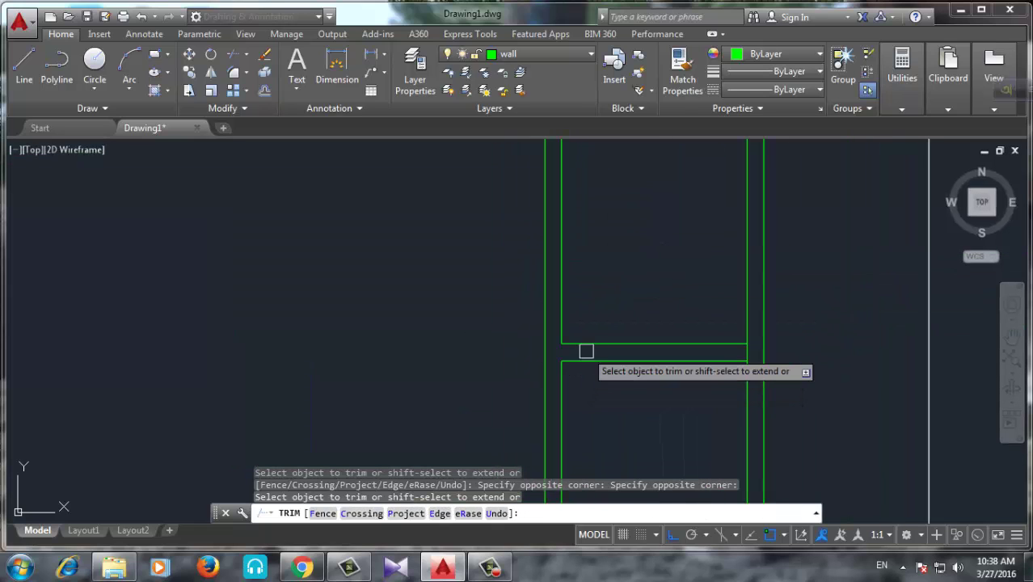
scroll(604, 360, "down", 1)
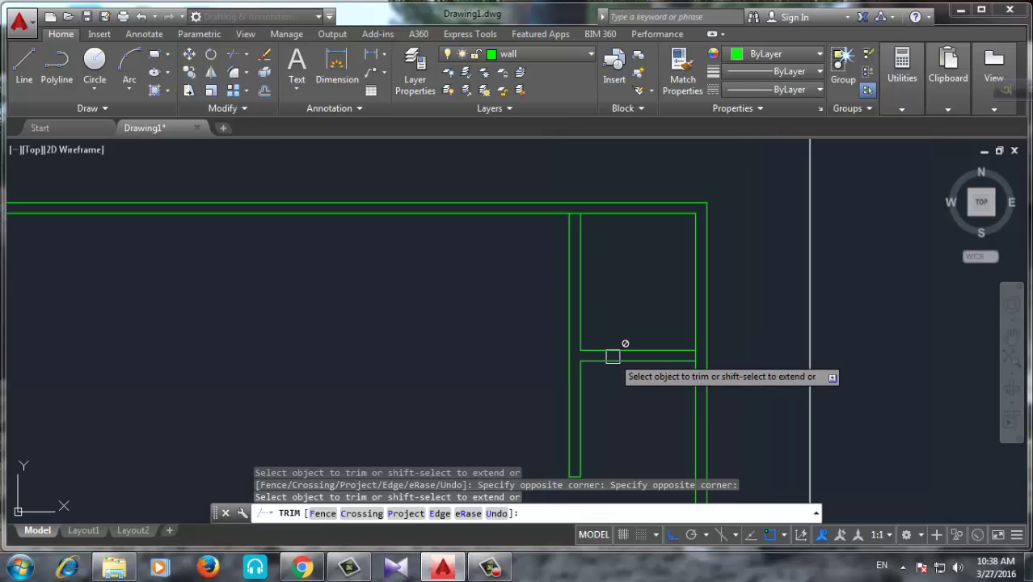
key("Escape")
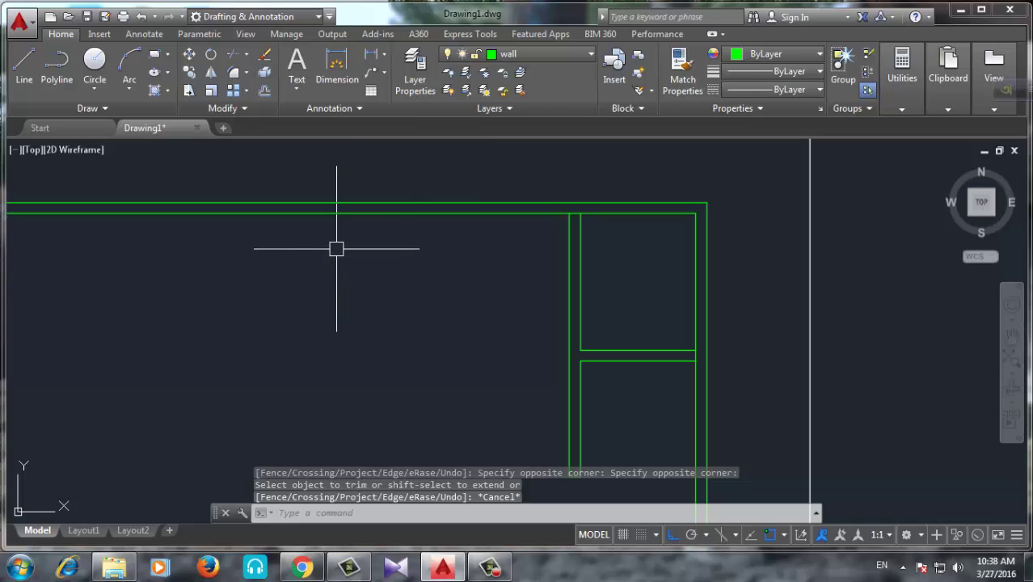
type("o")
Offset the horizontal wall line 2'-6 upward and extend the copy to the partition
key("Return")
type("2'-6")
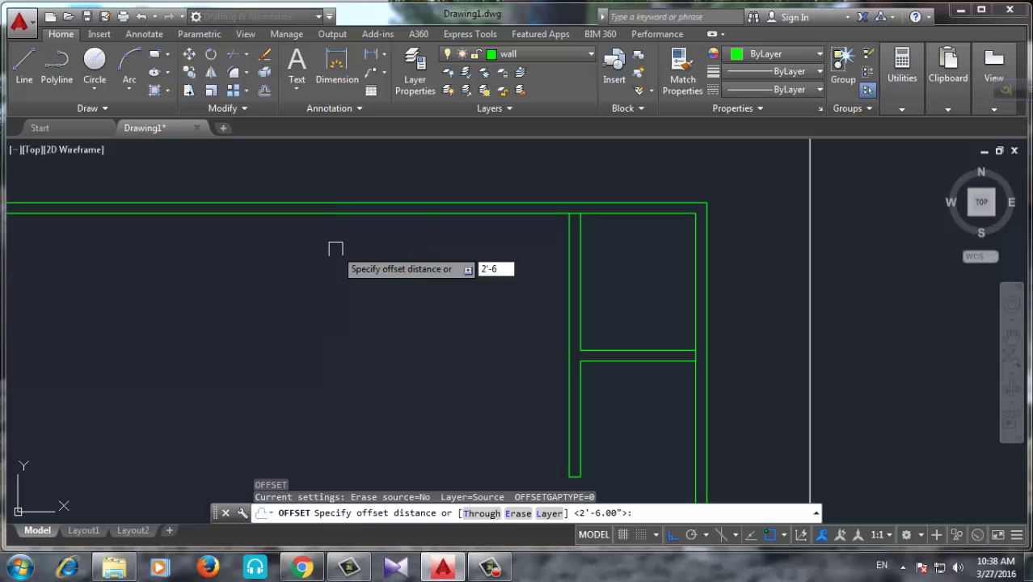
key("Return")
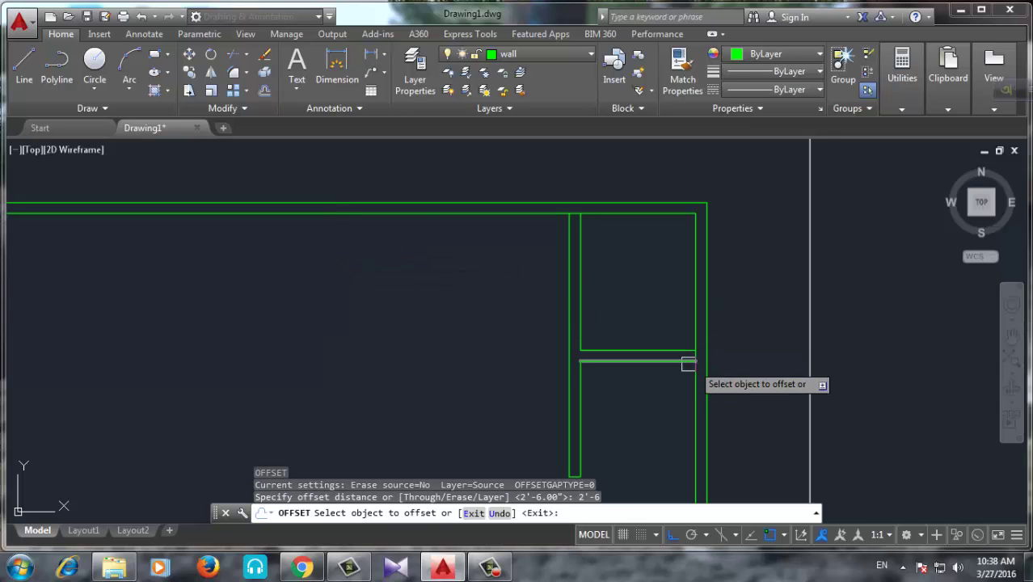
left_click(687, 351)
left_click(606, 316)
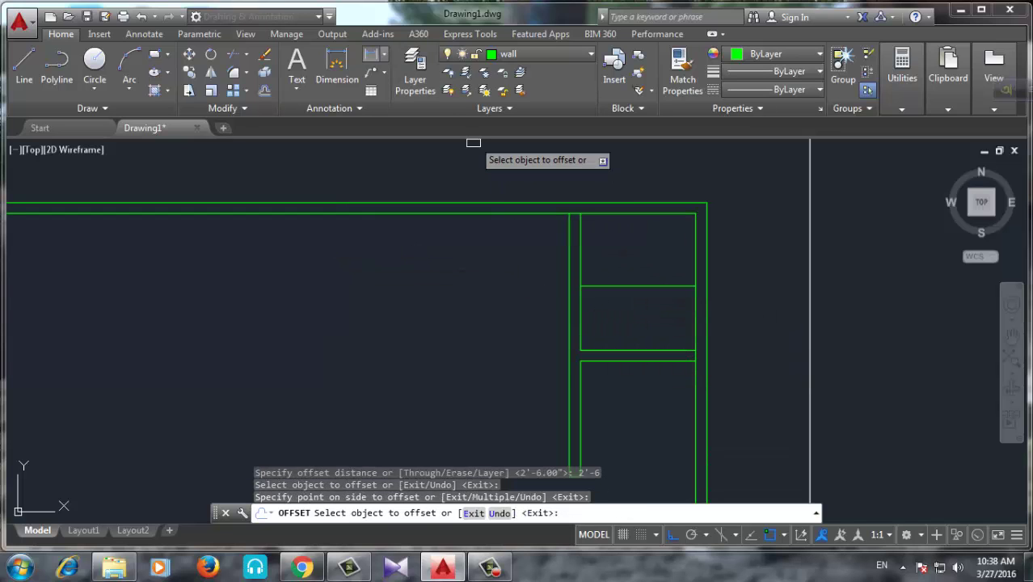
left_click(233, 54)
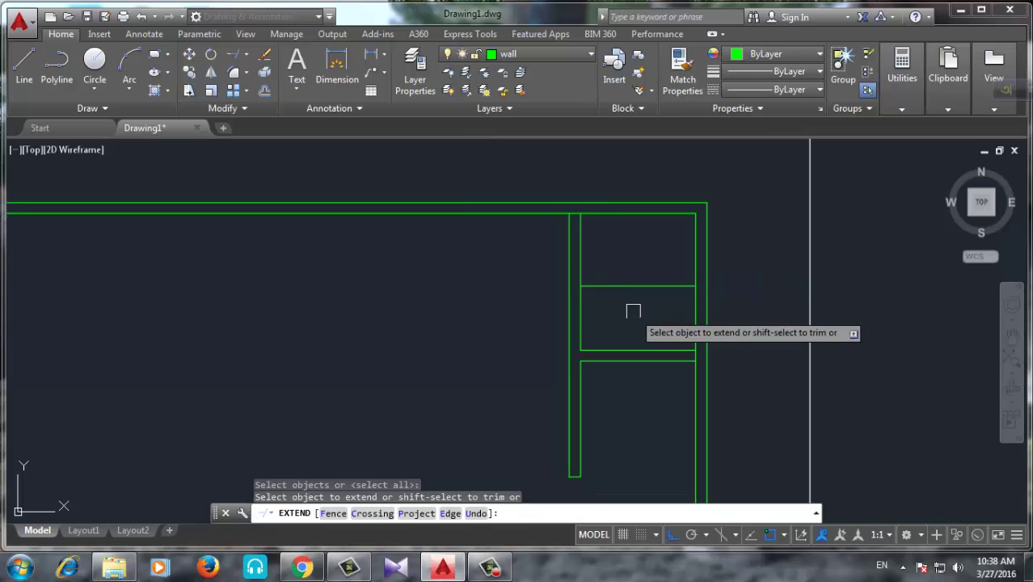
left_click(604, 351)
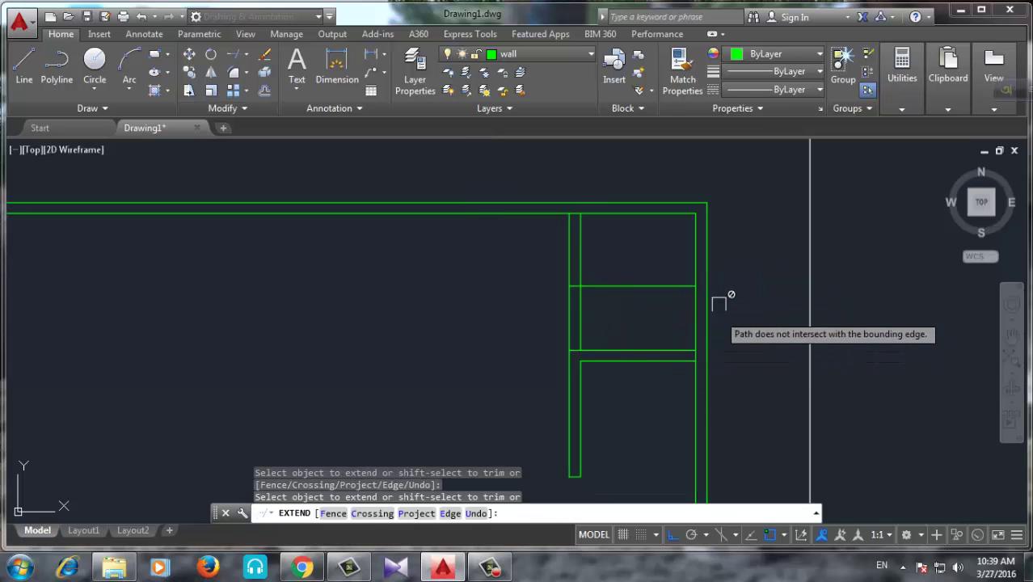
Trim away the partition segment and extra line between the two lines, leaving the doorway gap
left_click(245, 54)
left_click(240, 71)
key("Return")
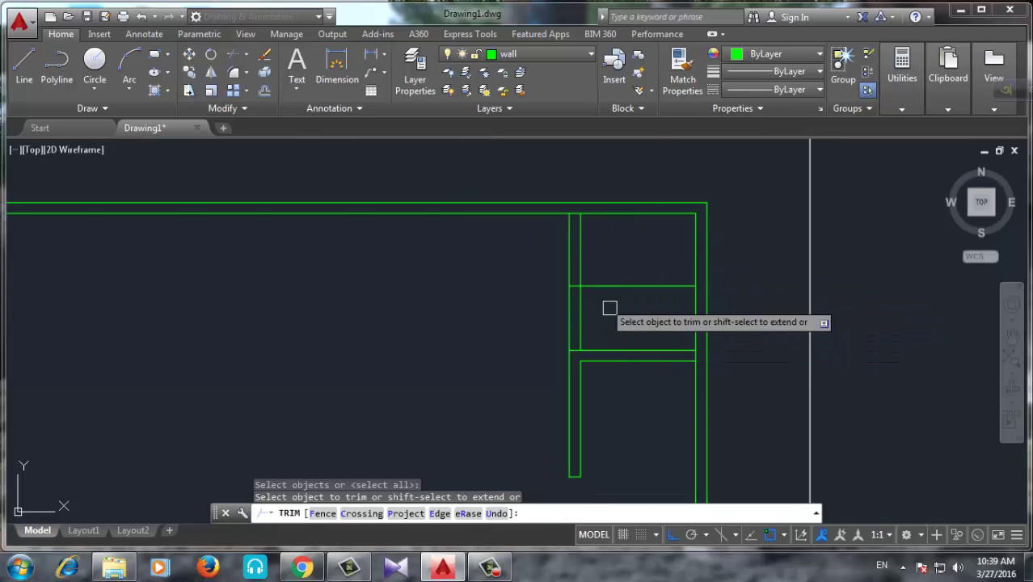
left_click(608, 307)
left_click(508, 307)
left_click(597, 306)
left_click(565, 308)
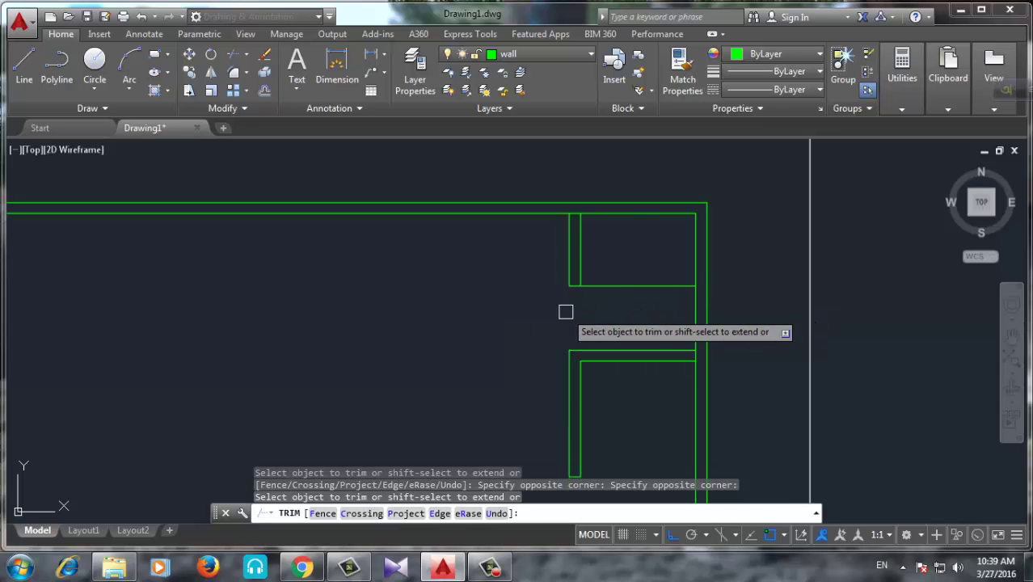
left_click(595, 288)
scroll(638, 303, "down", 3)
scroll(651, 311, "up", 3)
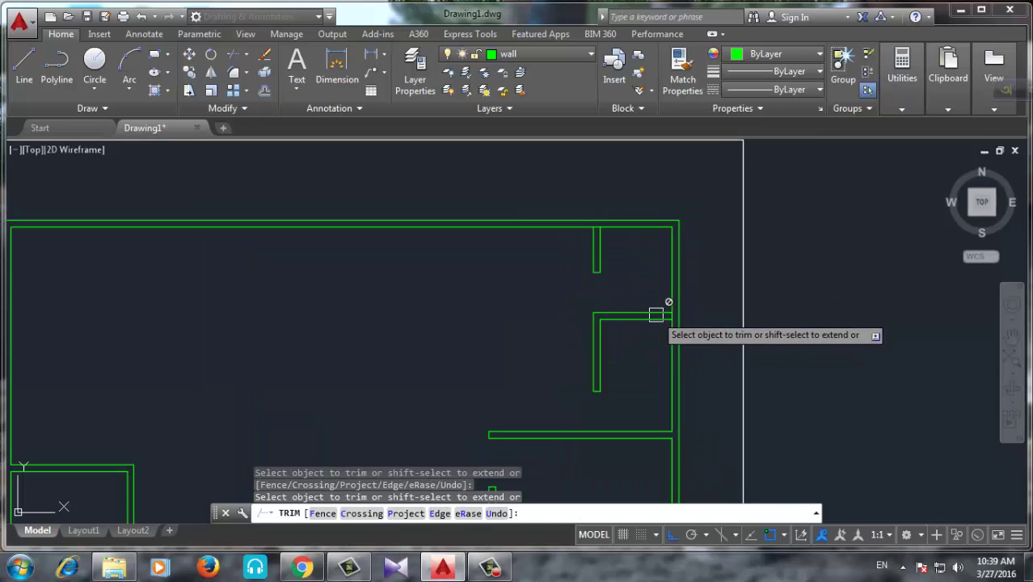
scroll(671, 309, "up", 3)
scroll(683, 283, "up", 3)
scroll(695, 244, "down", 1)
scroll(697, 257, "down", 4)
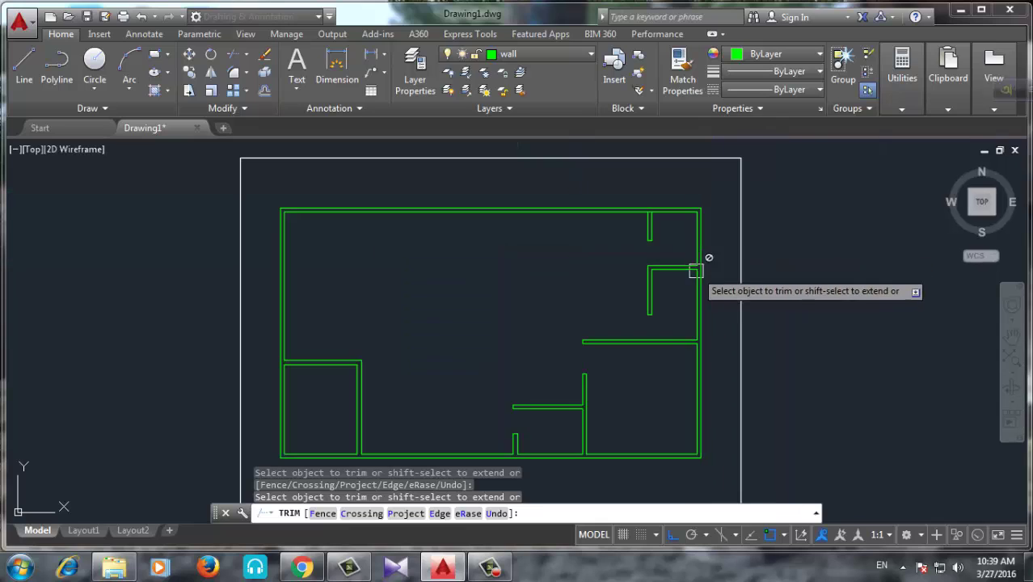
Offset the right inner wall line 12'-6 to the left
key("Escape")
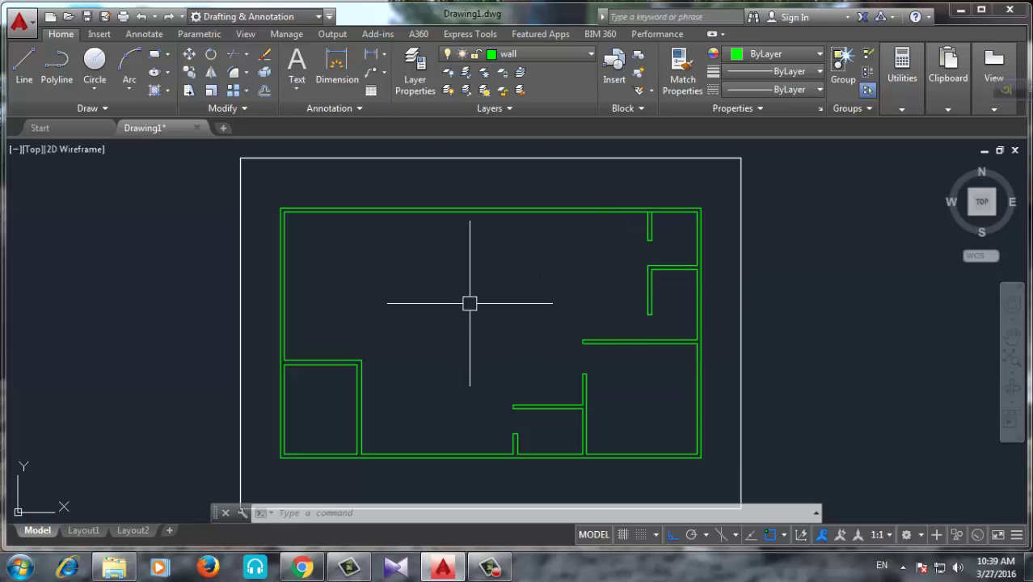
type("O")
key("Return")
type("12'-6")
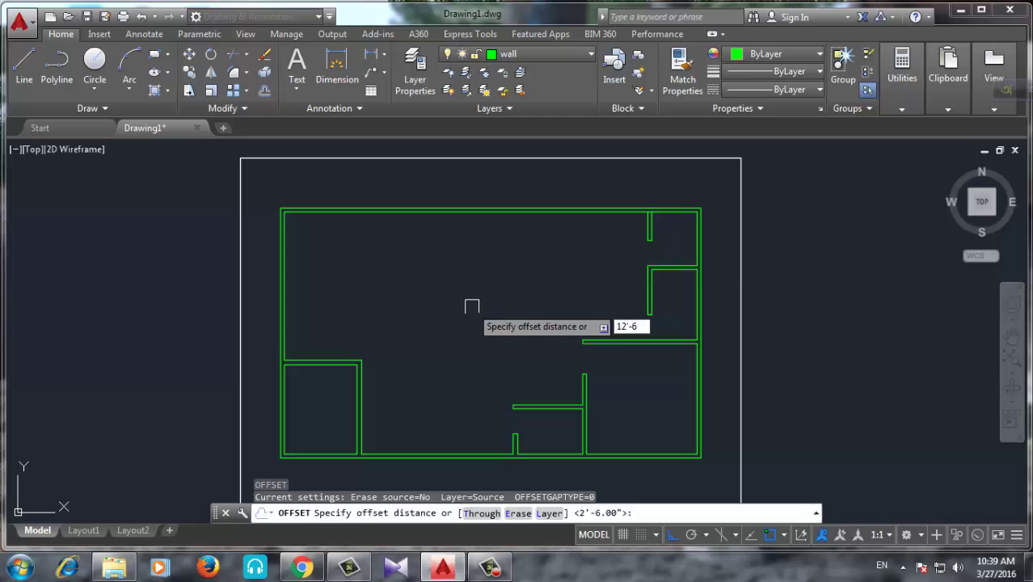
key("Return")
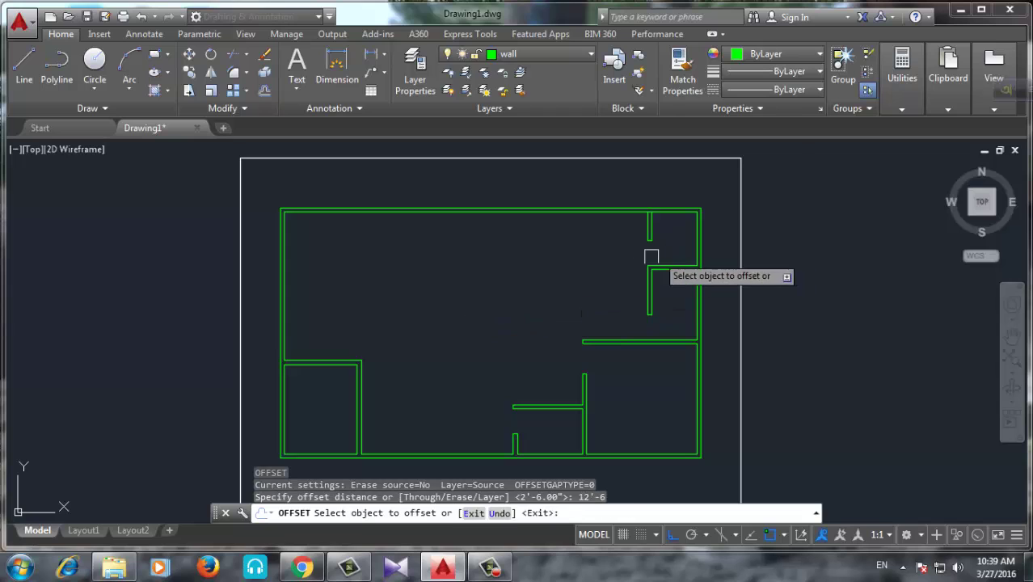
scroll(651, 254, "up", 4)
left_click(653, 278)
left_click(441, 278)
scroll(443, 283, "down", 2)
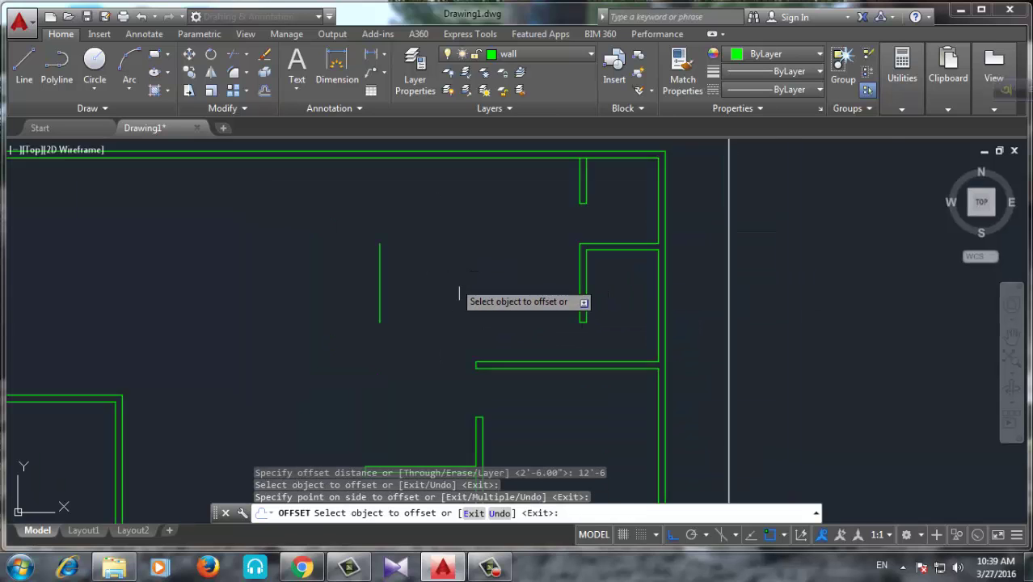
scroll(453, 291, "down", 2)
Offset the new line 5 to the left to form the partition's second face
key("Return")
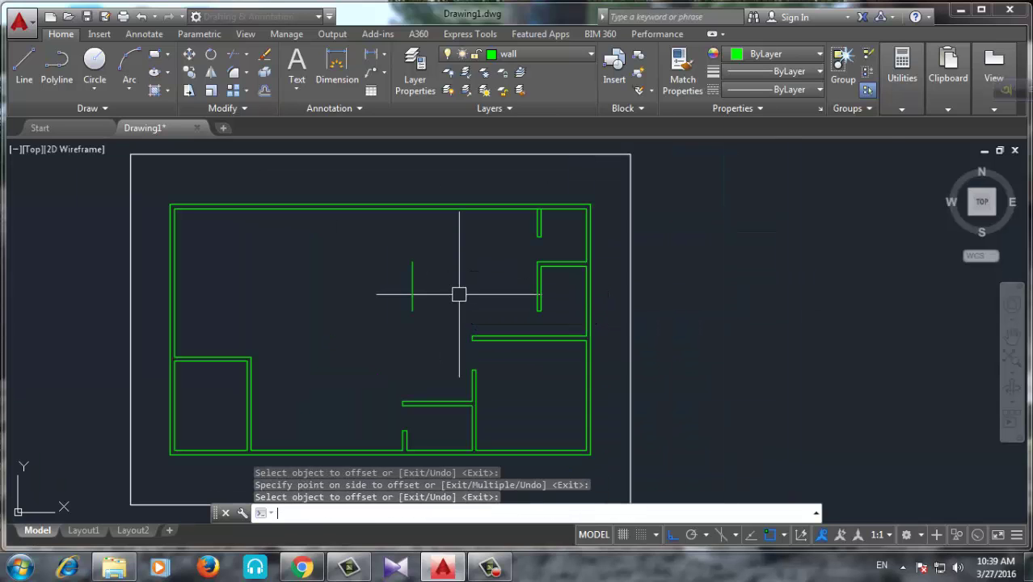
key("Return")
type("5")
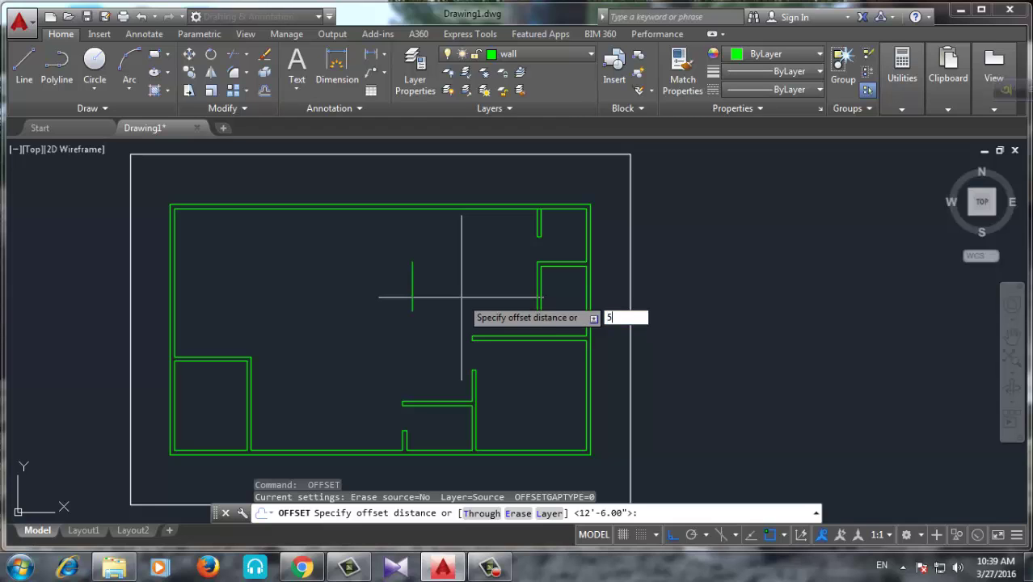
key("Return")
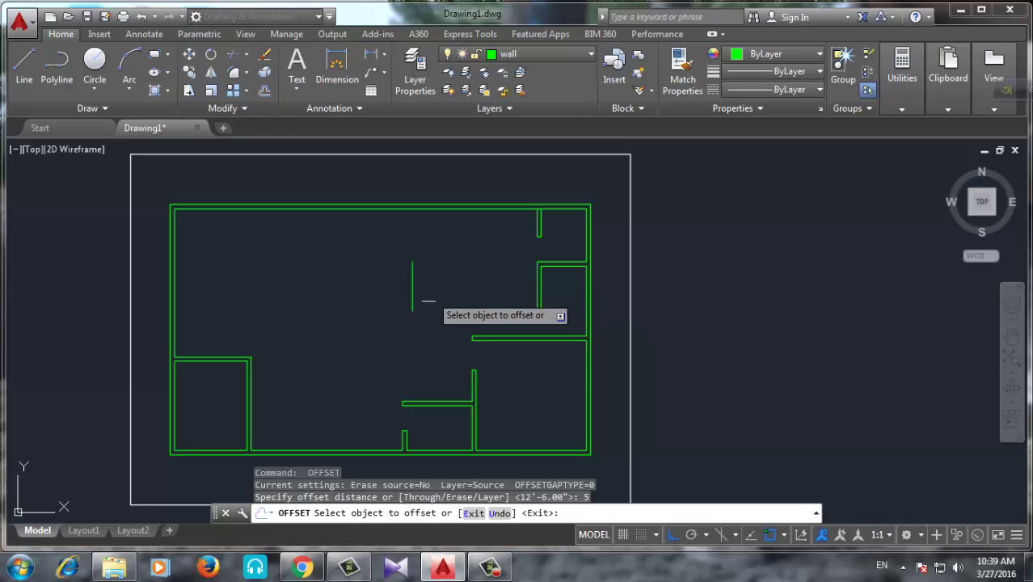
left_click(412, 279)
left_click(345, 278)
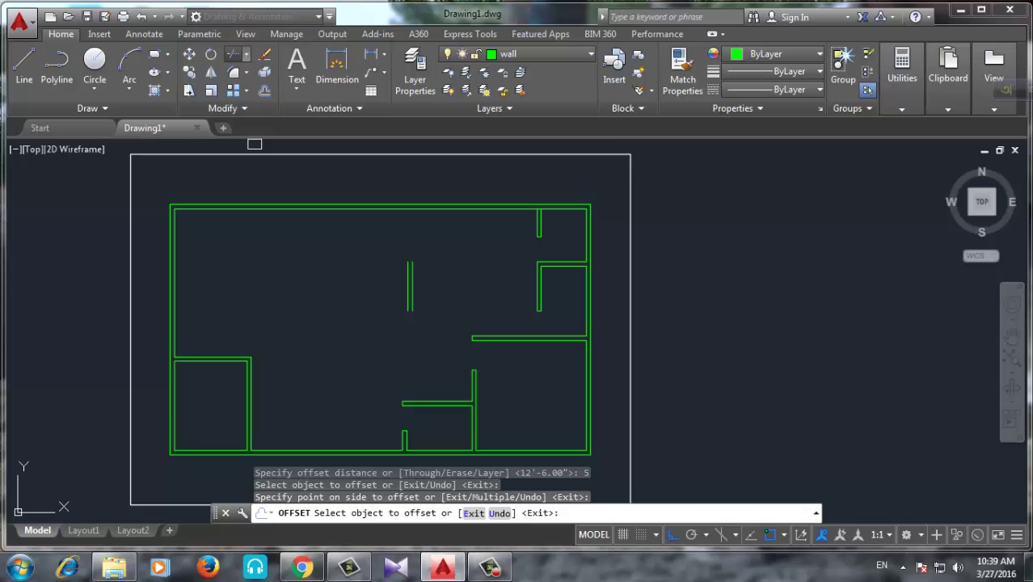
left_click(232, 54)
left_click(247, 53)
left_click(243, 95)
Extend both faces of the 5-inch partition to the top outer wall and lower horizontal partition
key("Return")
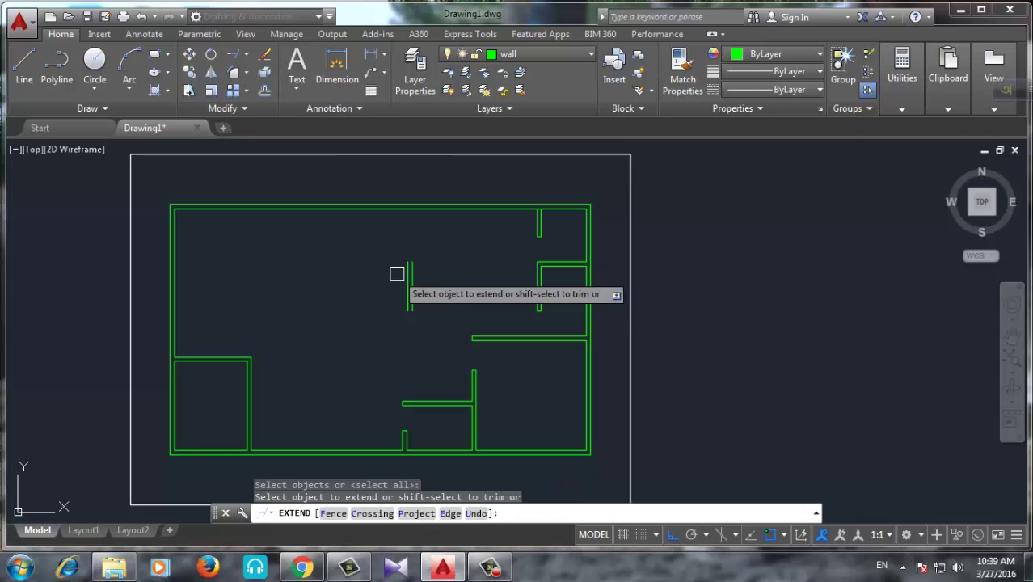
scroll(419, 249, "up", 3)
left_click(391, 291)
scroll(341, 296, "down", 5)
left_click(408, 289)
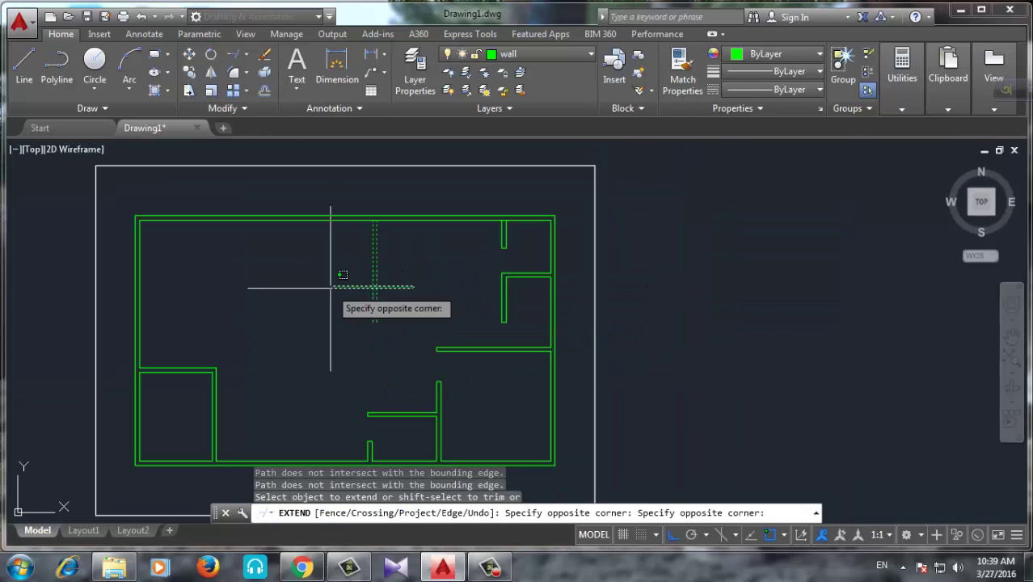
left_click(341, 224)
scroll(402, 283, "down", 2)
left_click(325, 290)
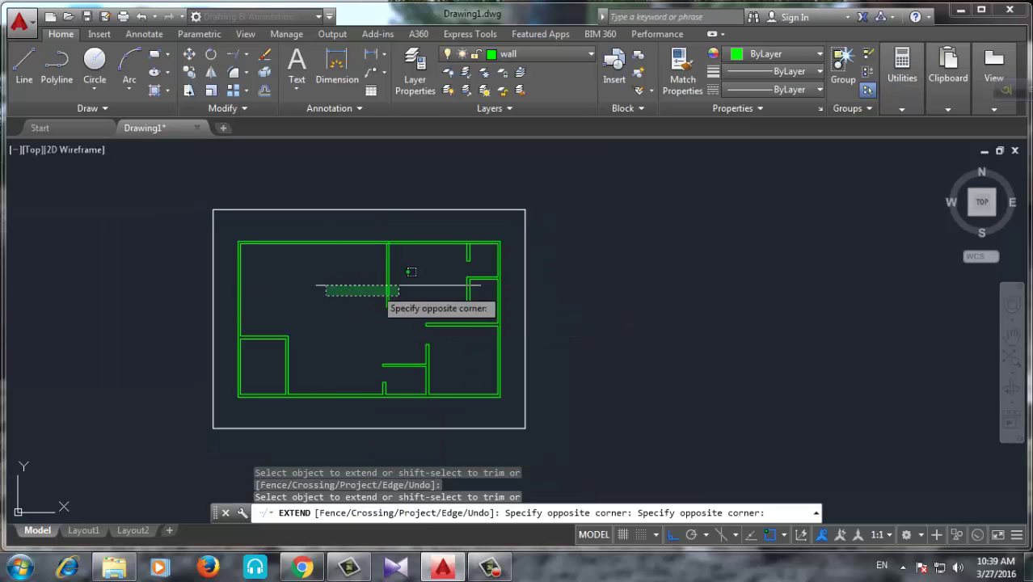
left_click(401, 291)
key("Escape")
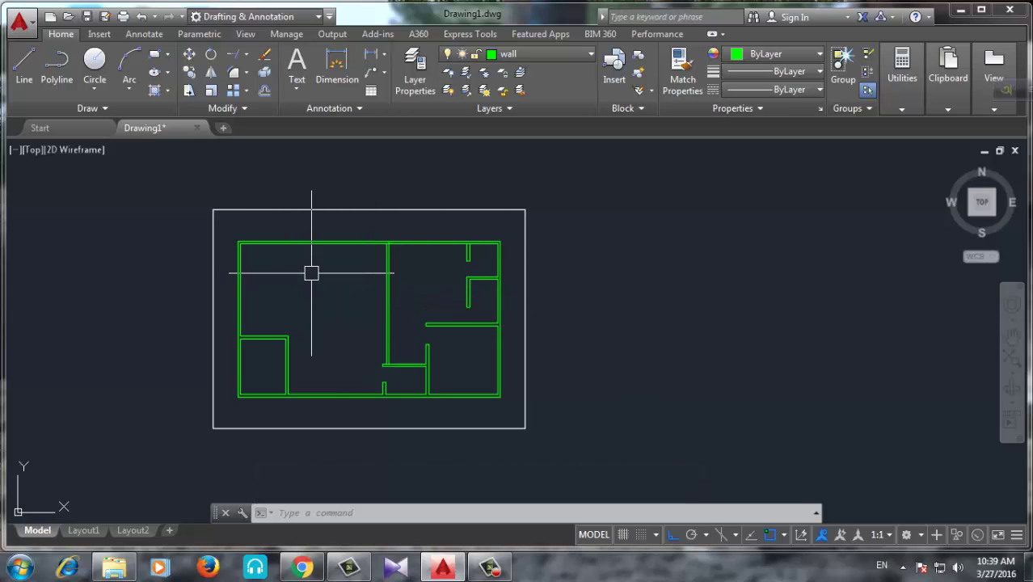
type("O")
key("Return")
type("8'")
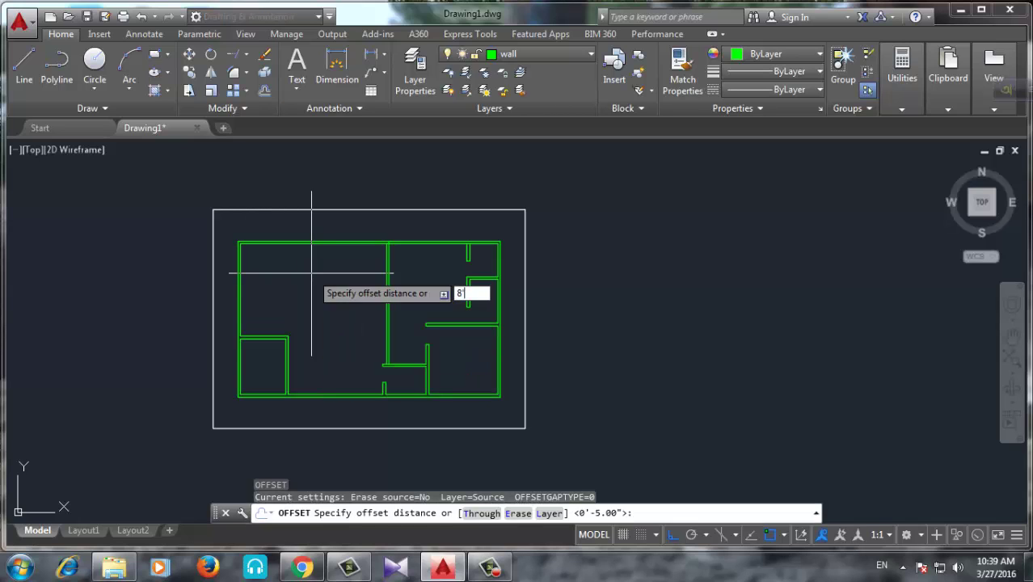
Offset the partition wall line 8 feet to the left, then 5 inches for its thickness
key("Return")
scroll(372, 272, "up", 2)
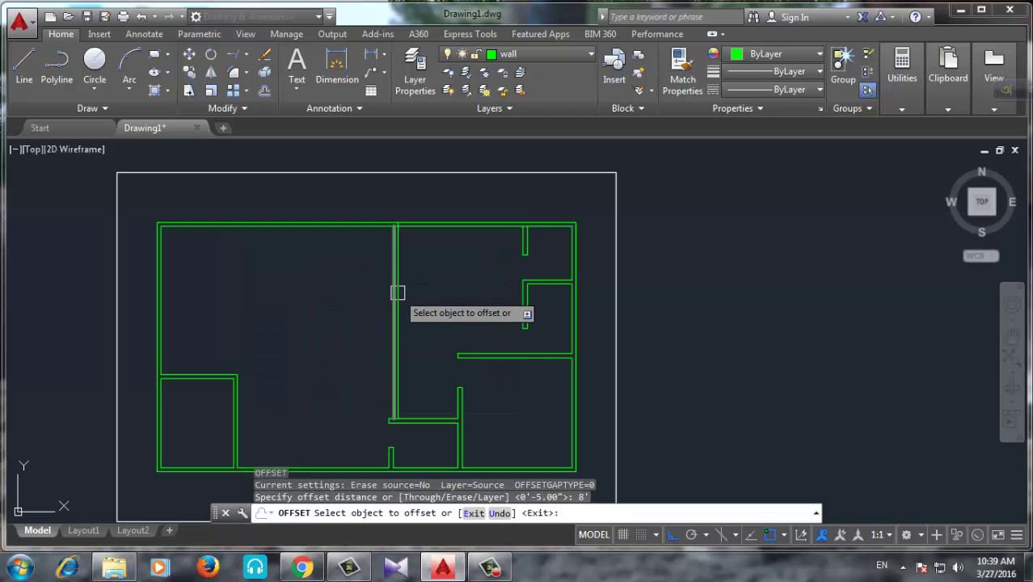
left_click(395, 288)
left_click(299, 284)
key("Return")
key("Return")
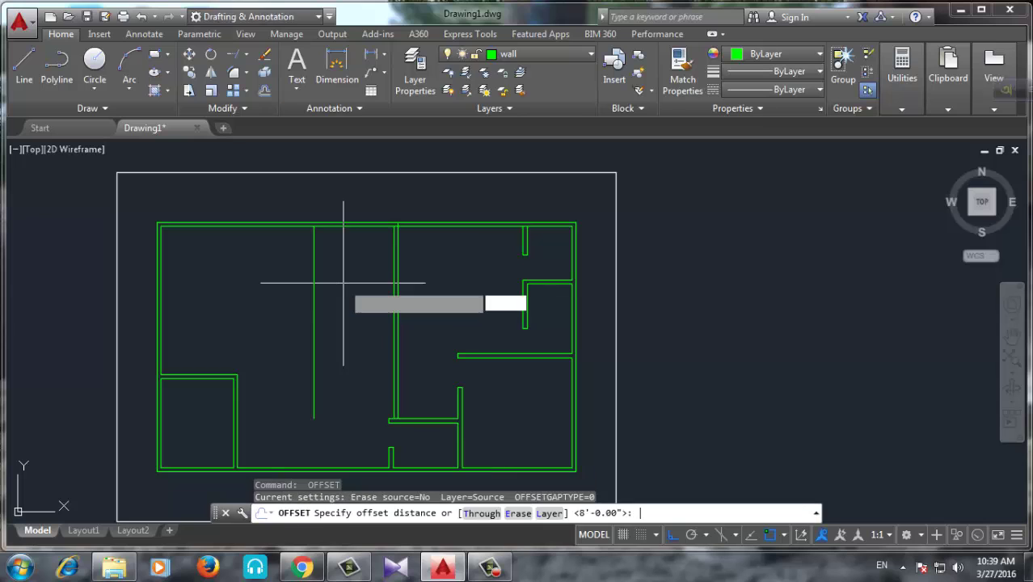
type("5")
key("Return")
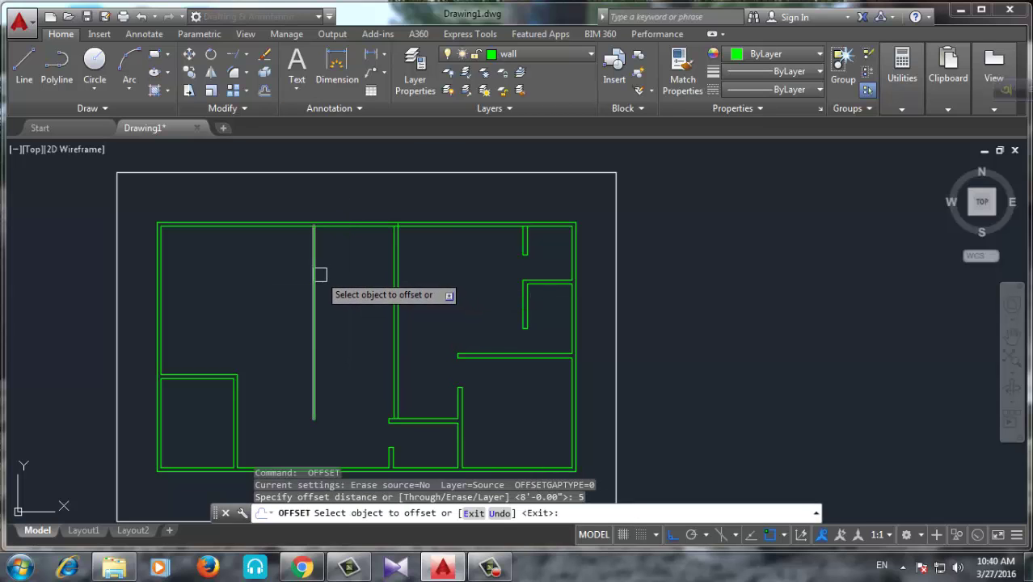
left_click(314, 275)
left_click(304, 277)
scroll(334, 264, "down", 1)
scroll(397, 283, "up", 3)
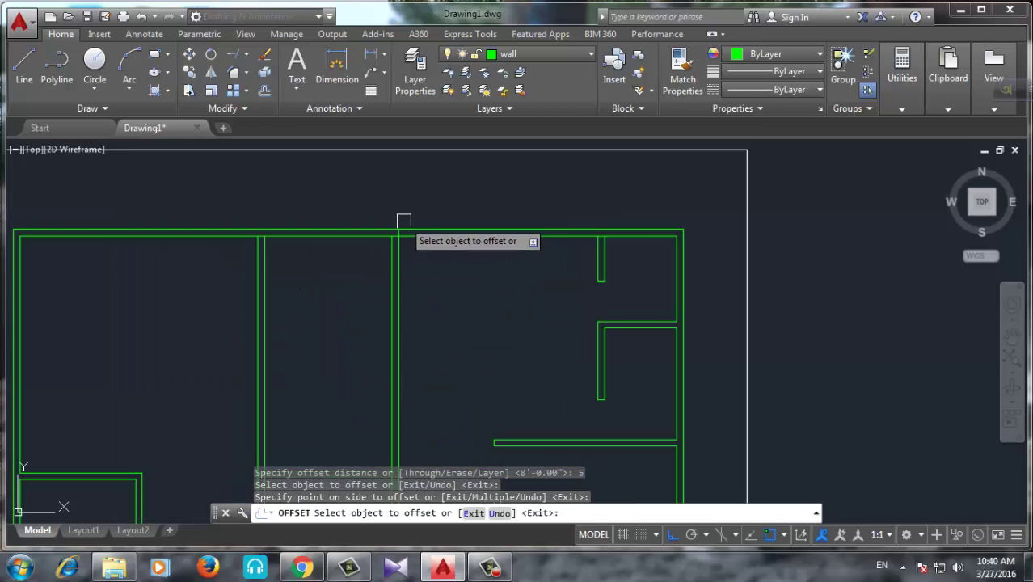
scroll(380, 236, "up", 1)
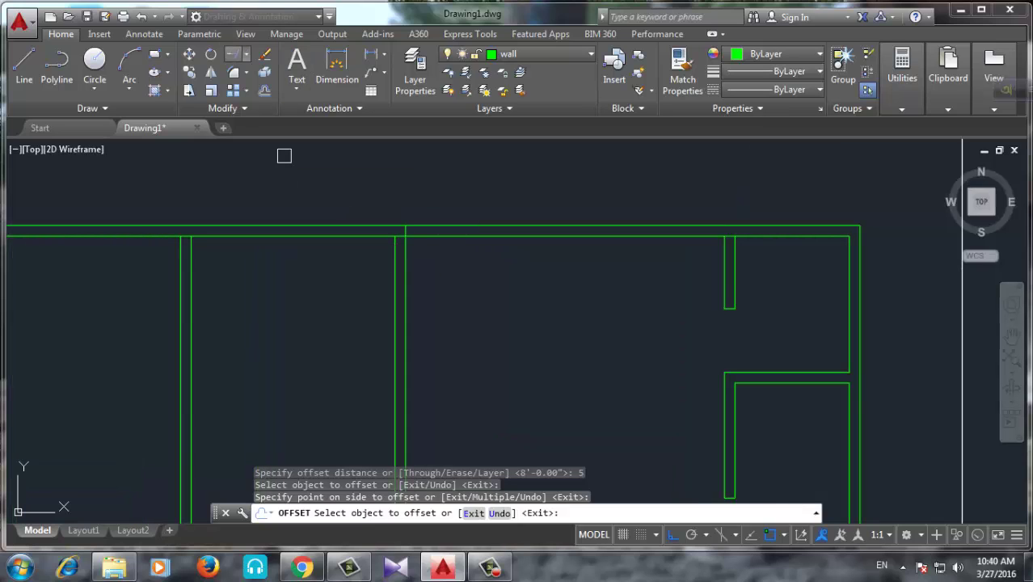
Trim the partition stub above the wall and the wall line between the partition faces
left_click(233, 54)
left_click(247, 54)
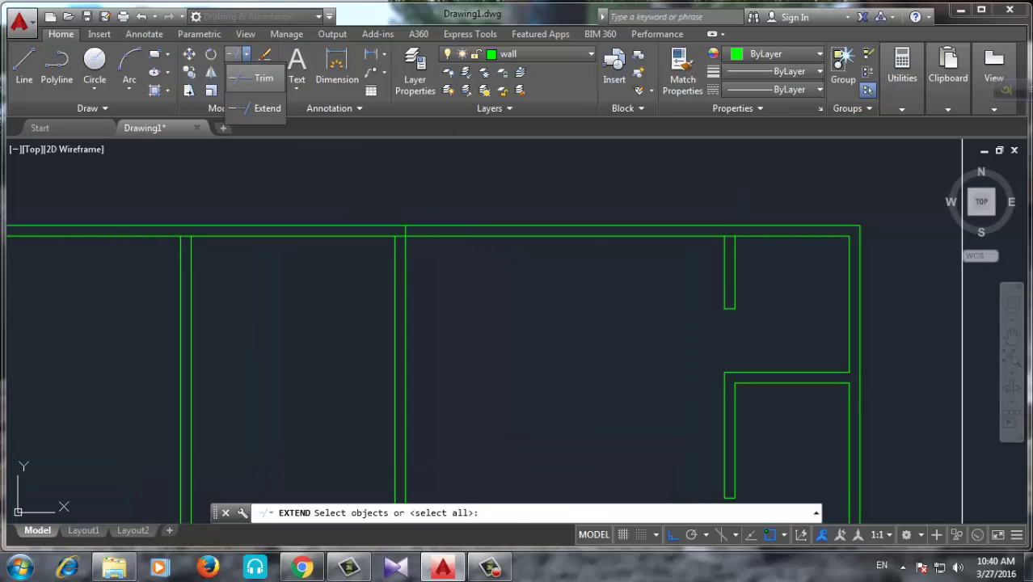
left_click(251, 77)
scroll(392, 236, "up", 4)
scroll(392, 235, "up", 3)
left_click(506, 179)
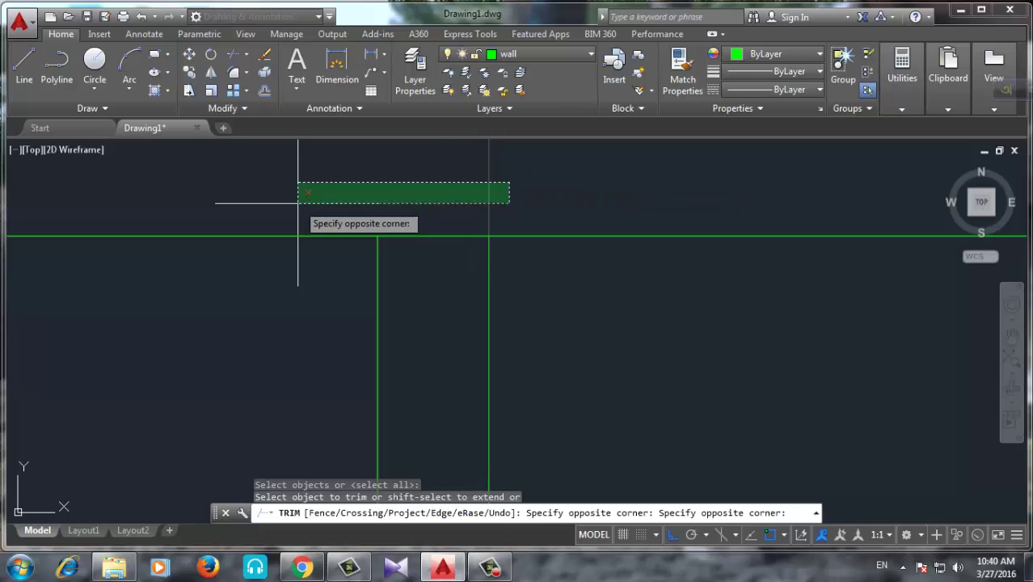
left_click(300, 201)
left_click(468, 236)
scroll(189, 242, "down", 2)
scroll(526, 238, "down", 2)
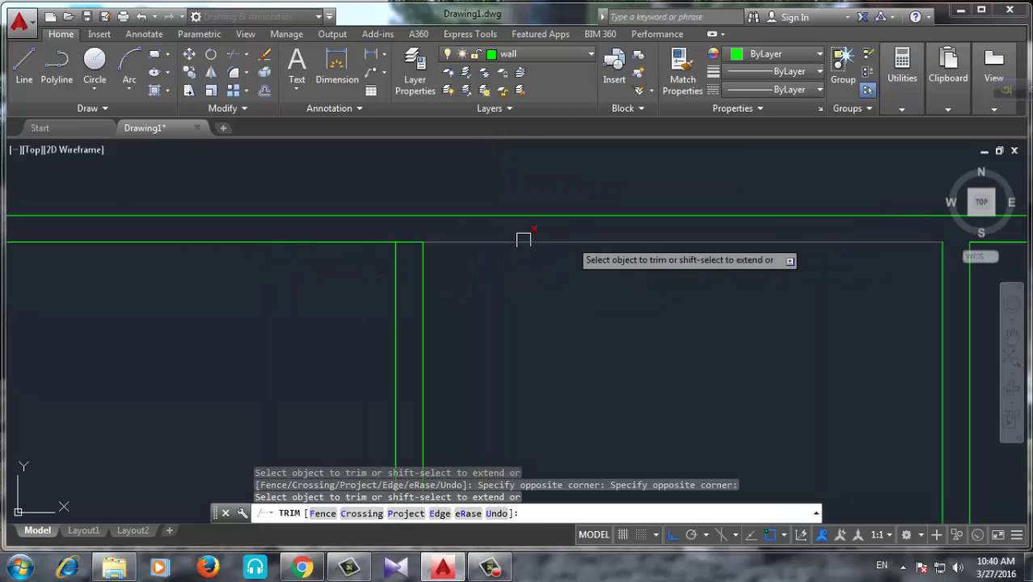
scroll(400, 229, "up", 3)
Trim the remaining upper wall-junction stub with a crossing window and end trimming
left_click(389, 219)
left_click(384, 265)
scroll(254, 161, "down", 3)
scroll(427, 246, "down", 2)
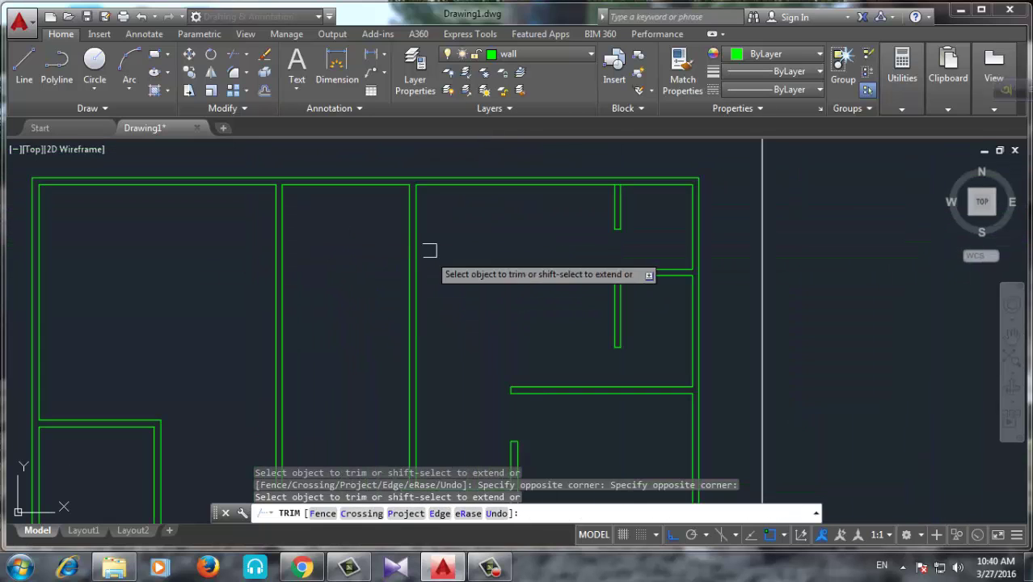
scroll(408, 249, "down", 3)
scroll(472, 257, "up", 4)
middle_click_drag(472, 257, 403, 295)
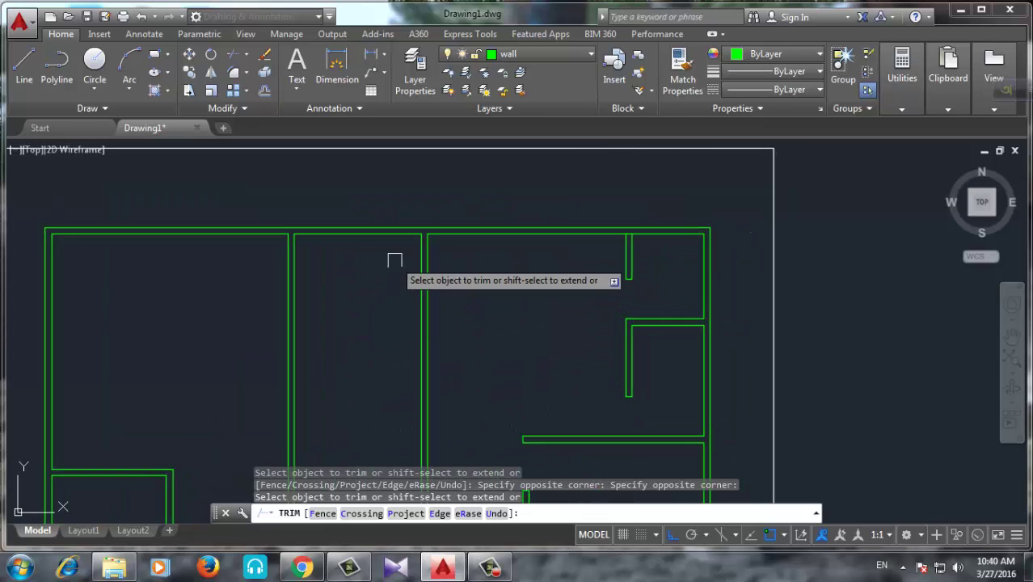
key("Escape")
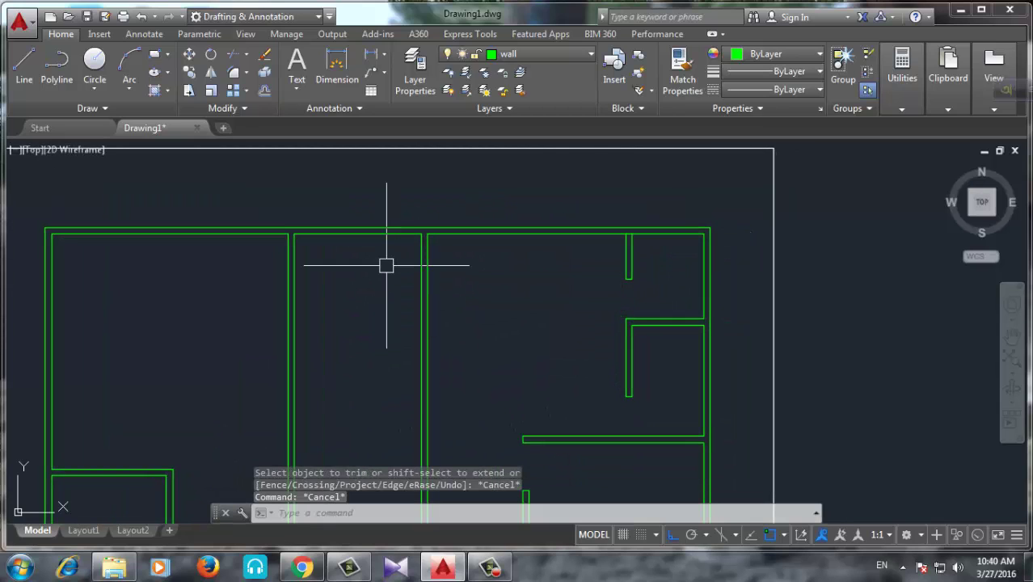
type("o")
key("Return")
type("3'-6")
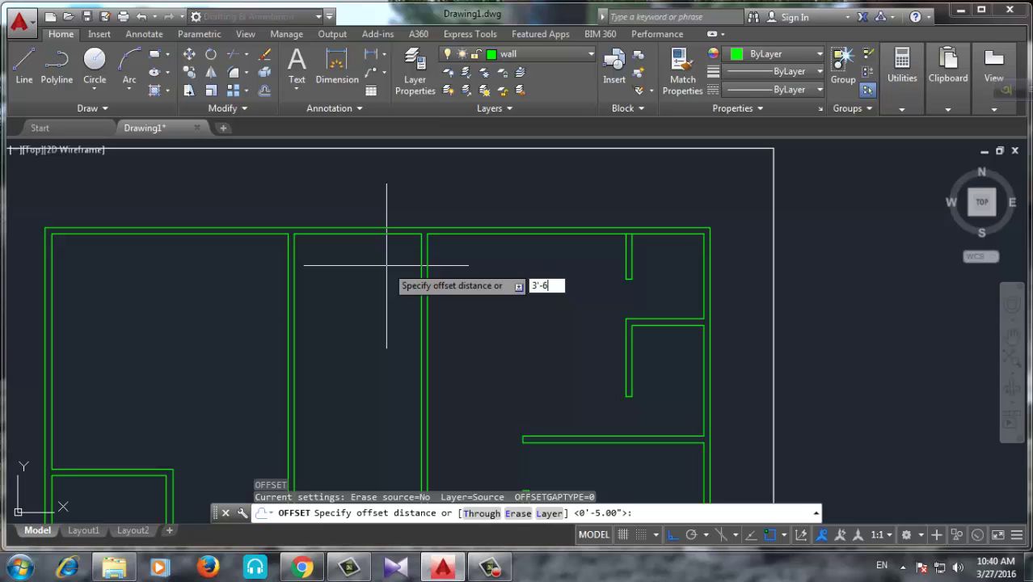
Offset the middle room's top inner wall 3'-6 downward as the first stair tread
key("Return")
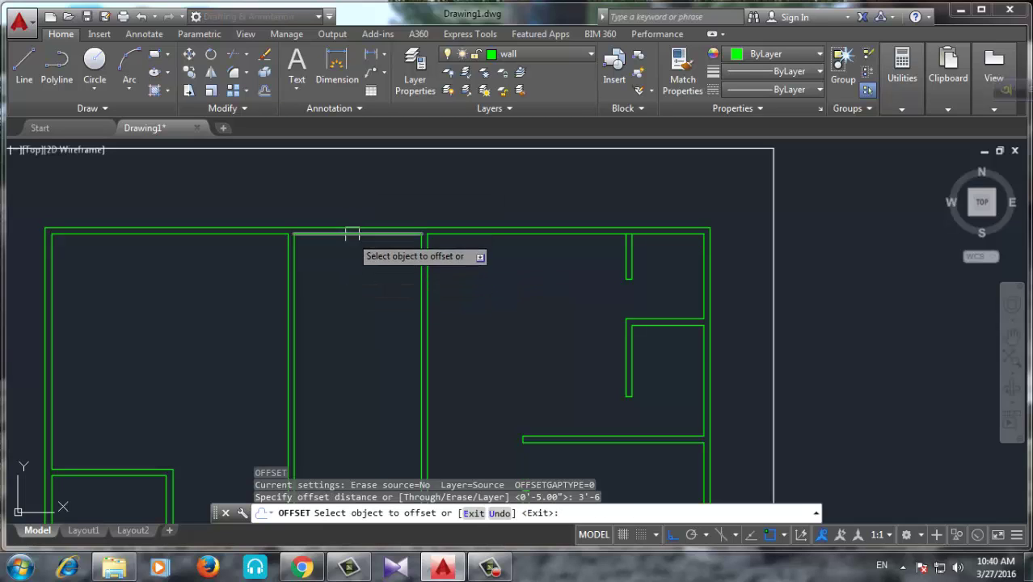
left_click(347, 236)
left_click(344, 295)
key("Return")
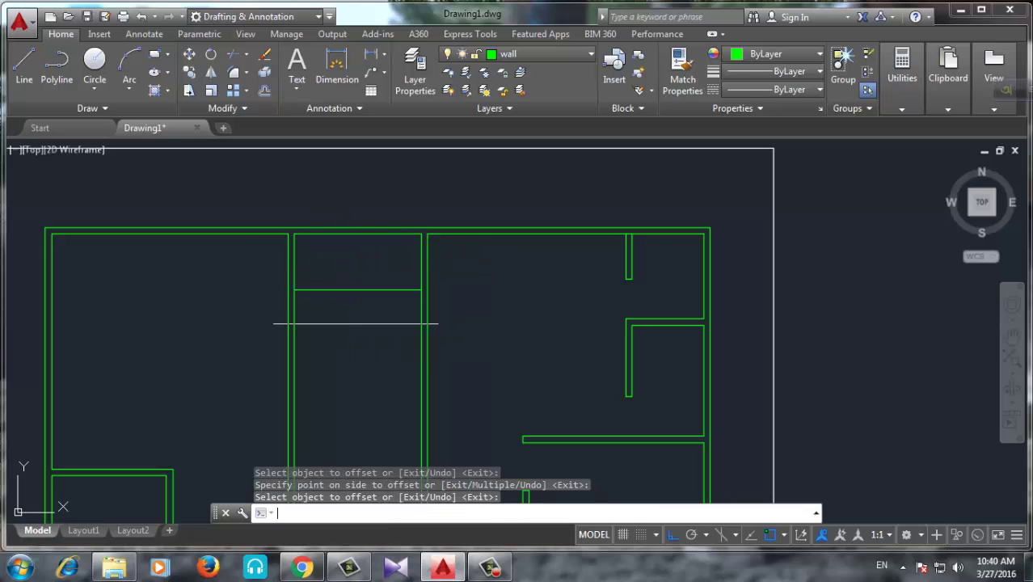
key("Return")
type("5")
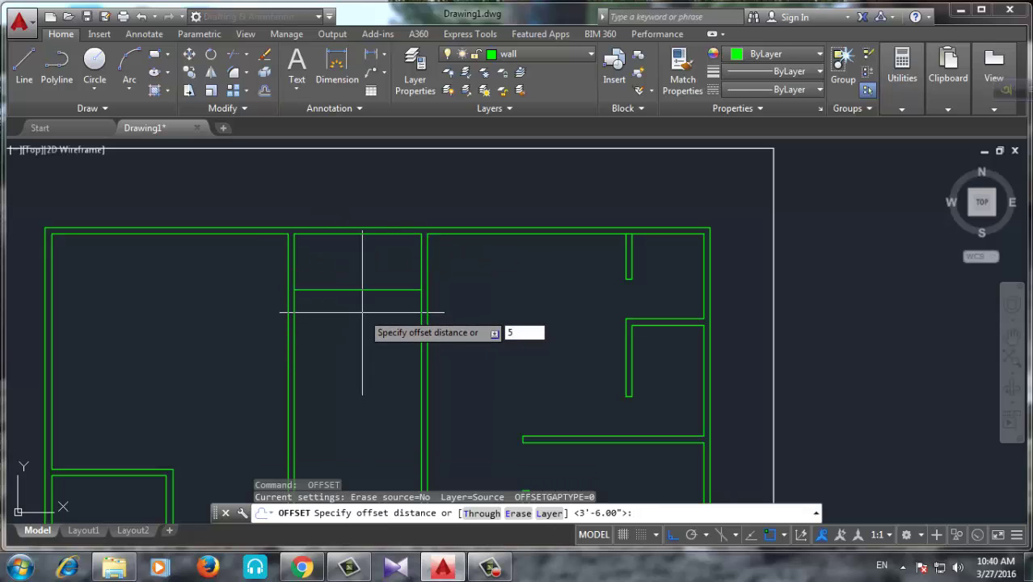
key("Return")
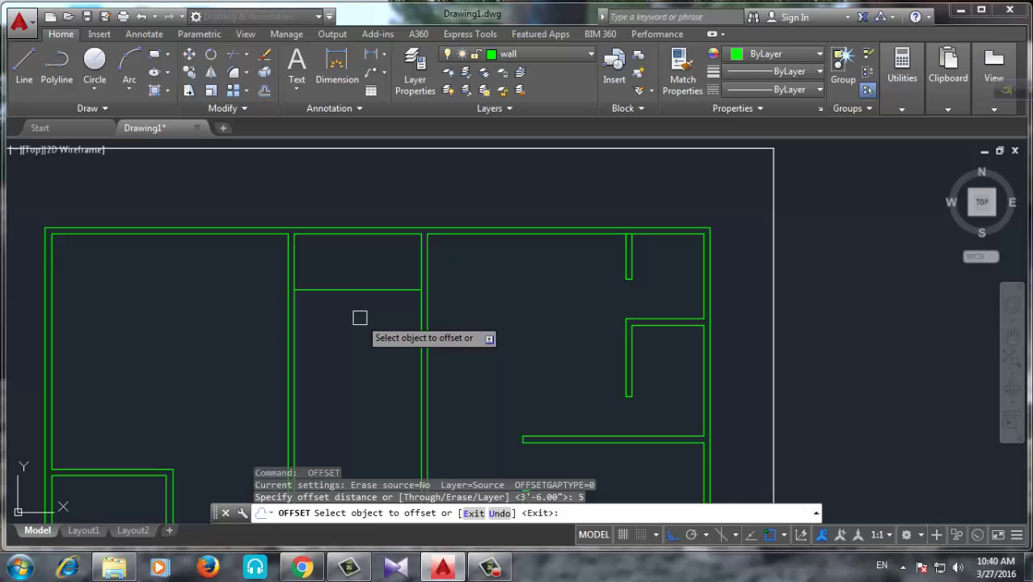
key("Escape")
key("Return")
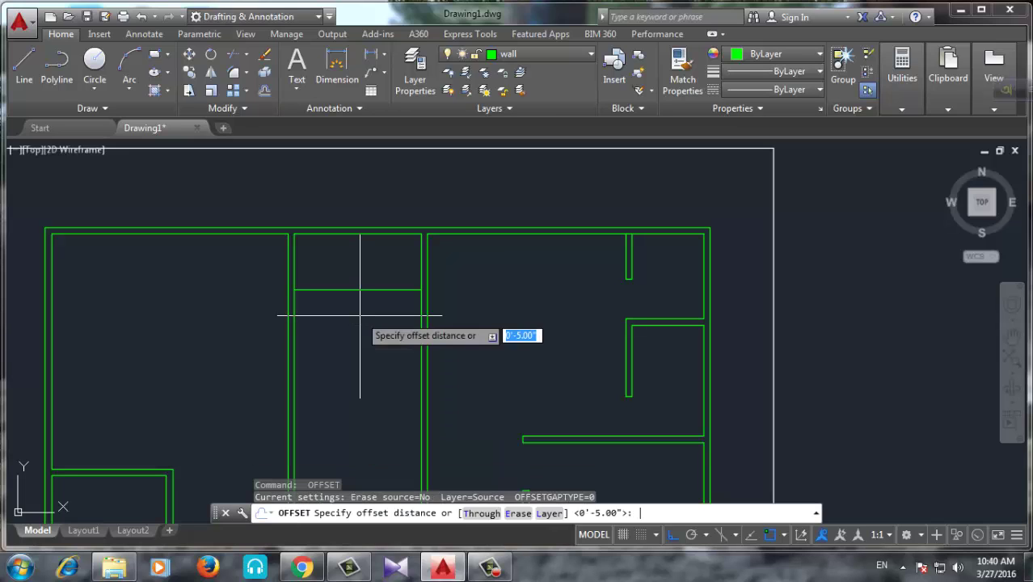
key("Return")
key("Return")
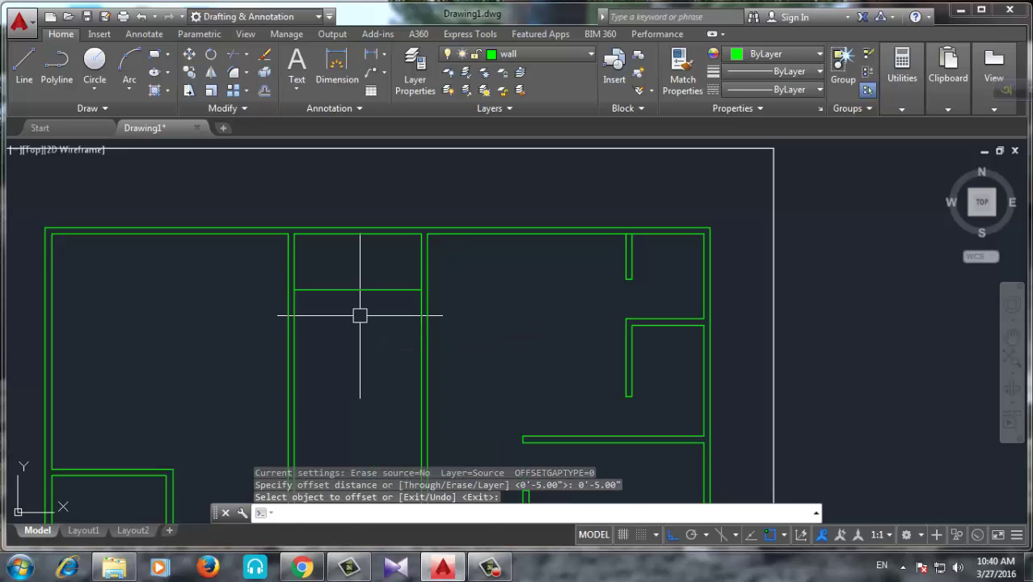
key("Return")
key("Return")
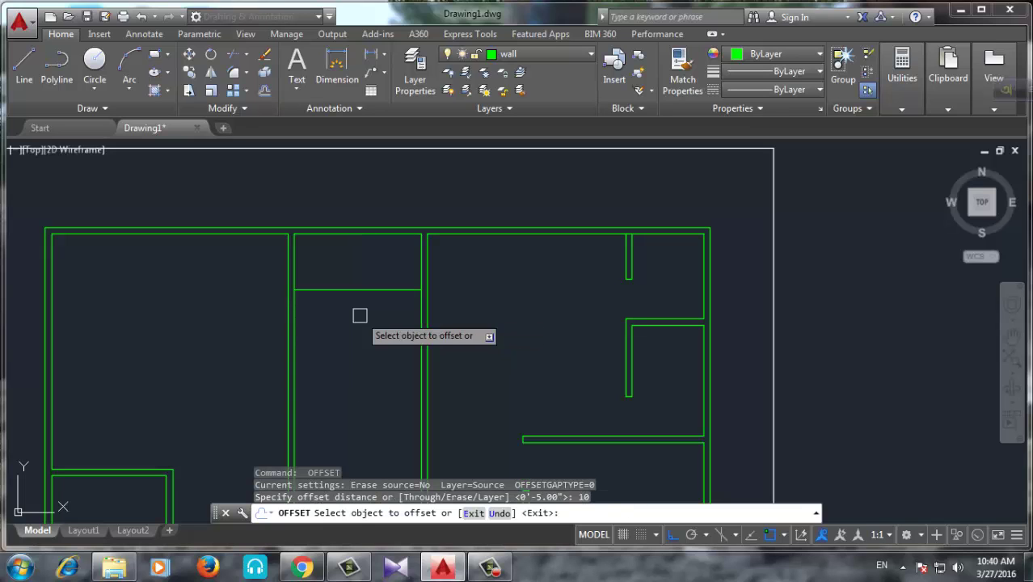
Offset the first tread repeatedly at 10-inch spacing to stack treads down the room
left_click(354, 290)
type("m")
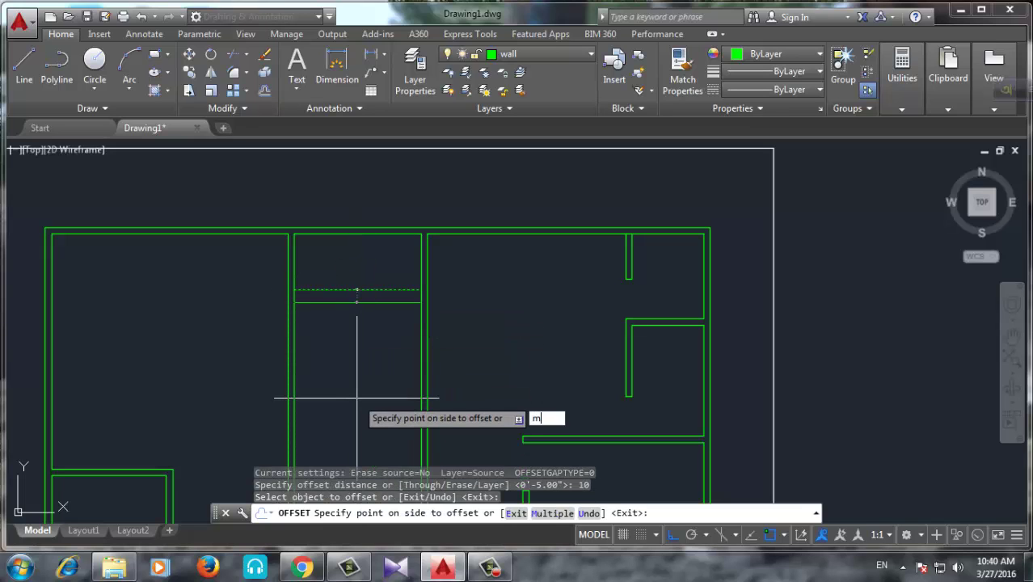
key("Return")
left_click(368, 372)
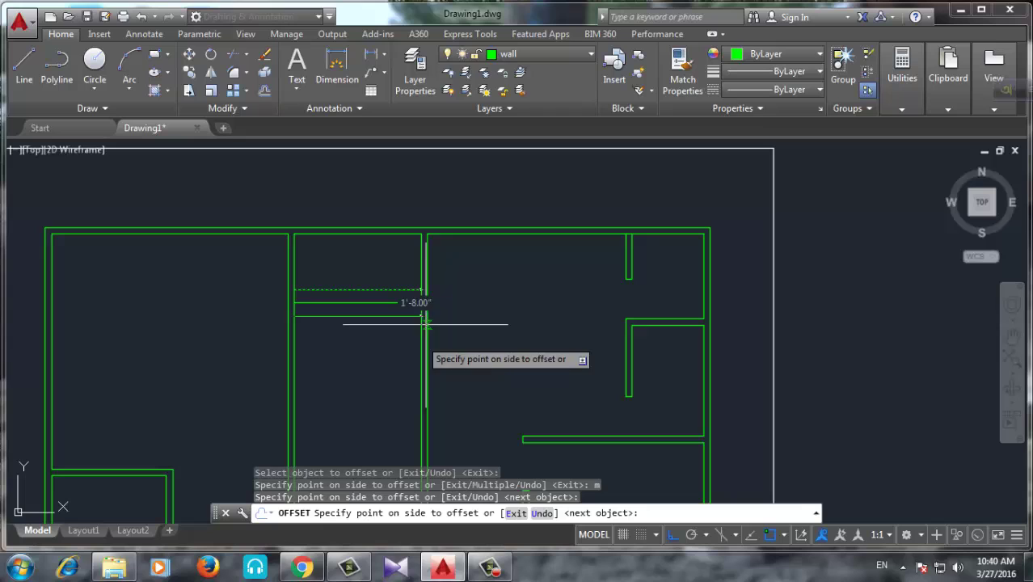
left_click(377, 396)
left_click(369, 383)
middle_click_drag(368, 396, 367, 360)
left_click(367, 404)
left_click(365, 443)
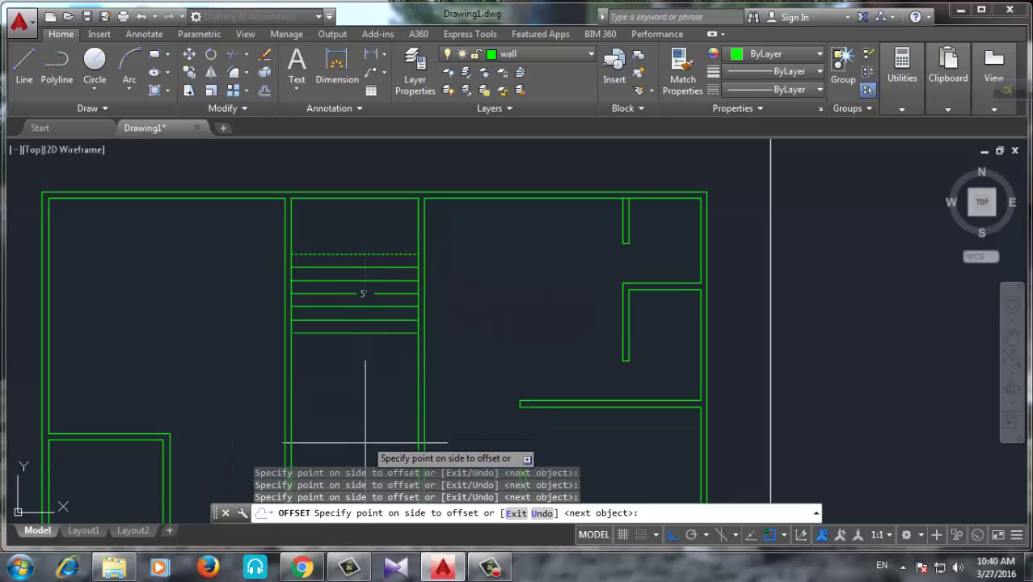
left_click(369, 441)
left_click(374, 436)
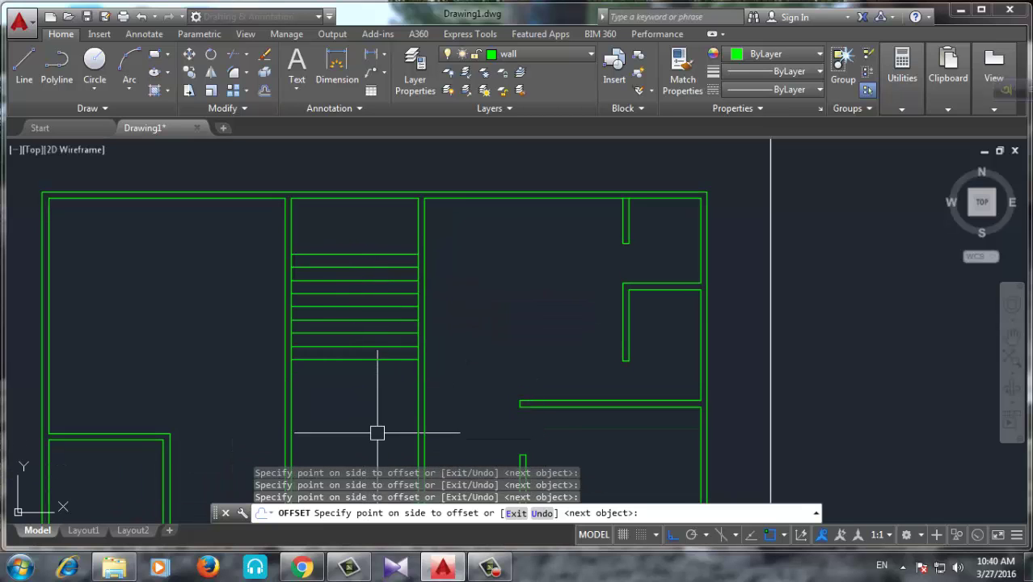
key("Escape")
Draw a vertical line from the top tread's midpoint down to the bottom tread
left_click(25, 66)
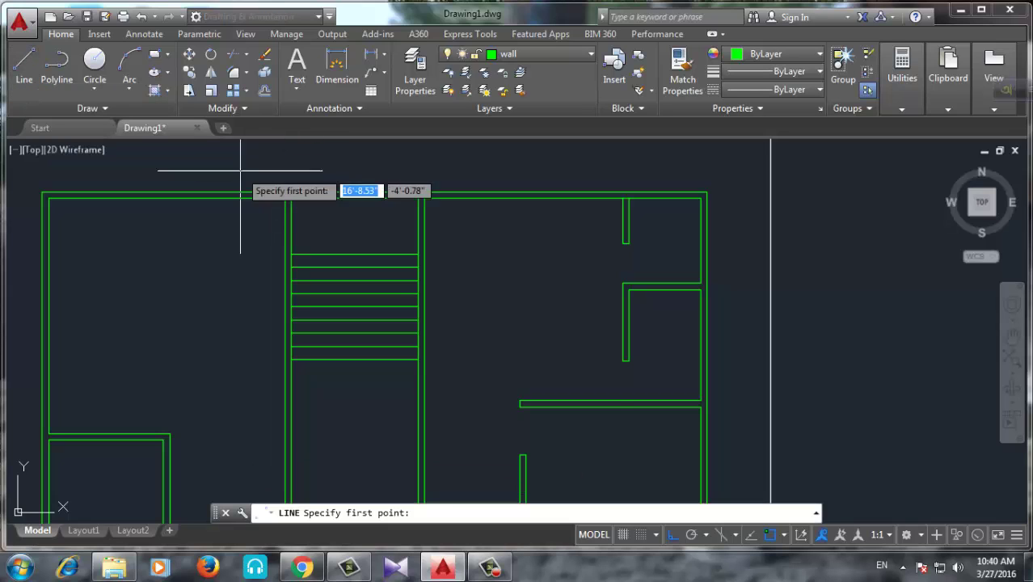
left_click(354, 255)
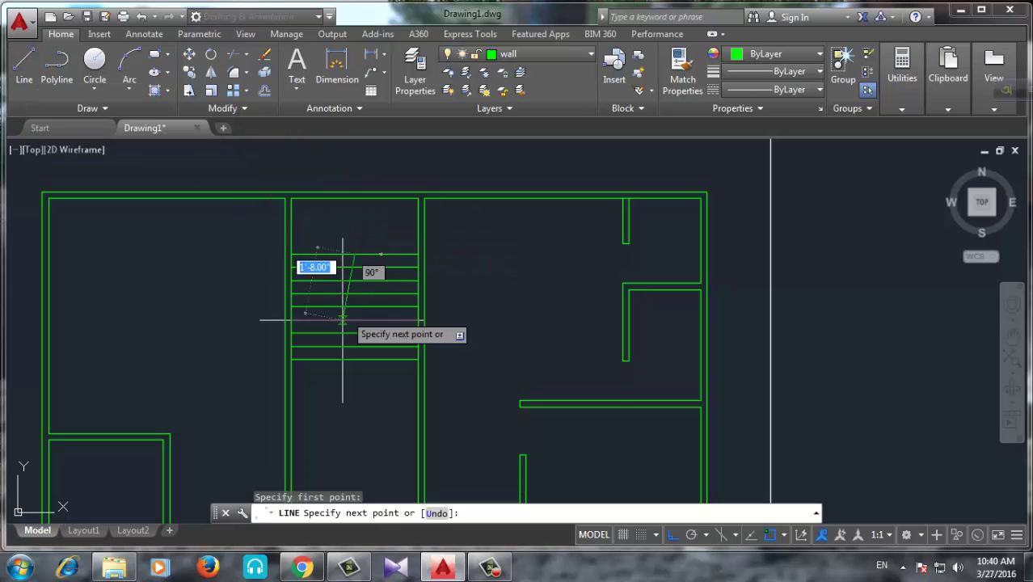
left_click(354, 359)
key("Escape")
type("o")
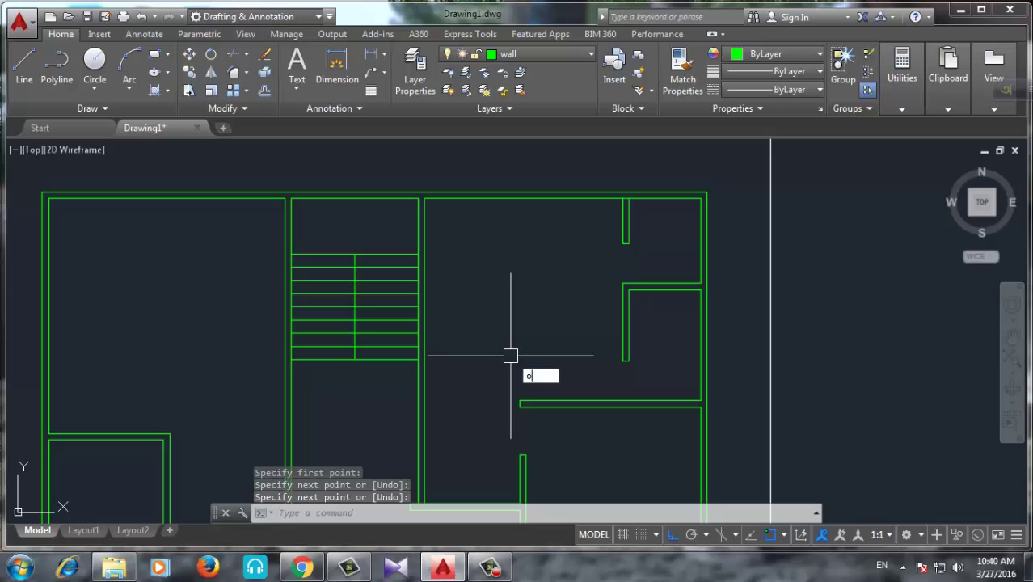
Offset the vertical line by 2 to form the handrail pair and delete the extra line
key("Return")
key("Return")
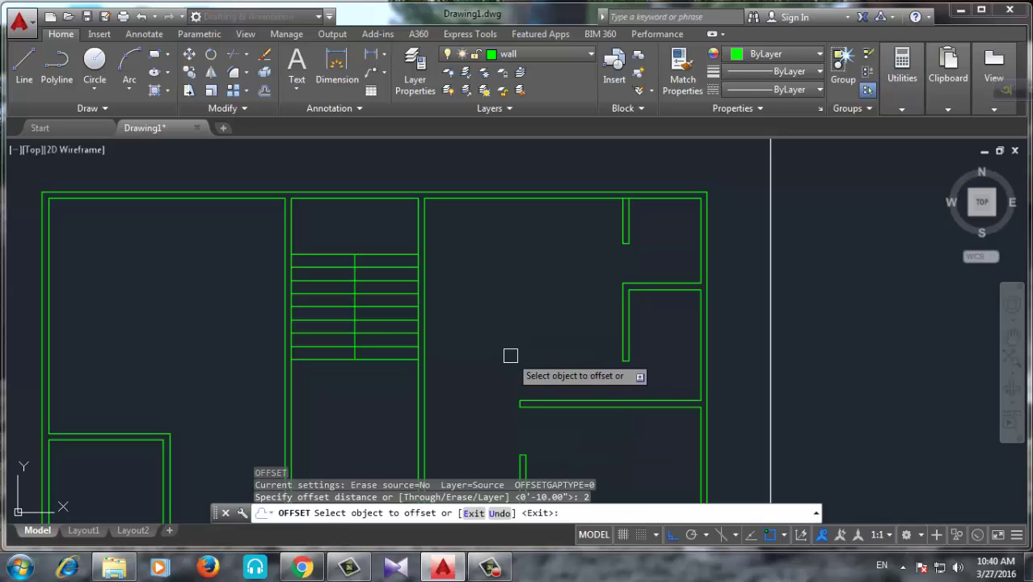
scroll(356, 291, "up", 4)
left_click(363, 279)
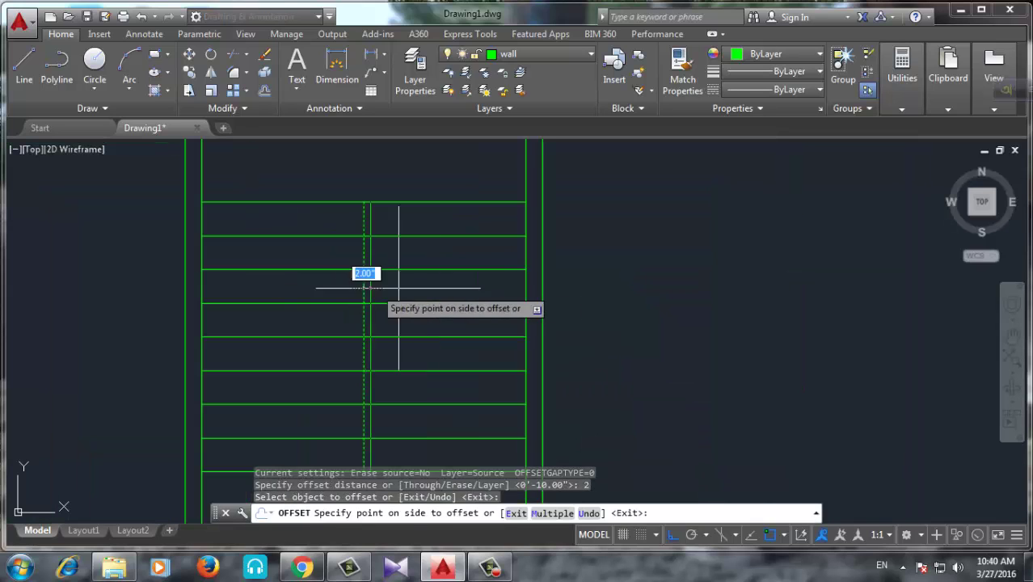
left_click(380, 293)
scroll(355, 293, "up", 4)
left_click(338, 266)
left_click(333, 270)
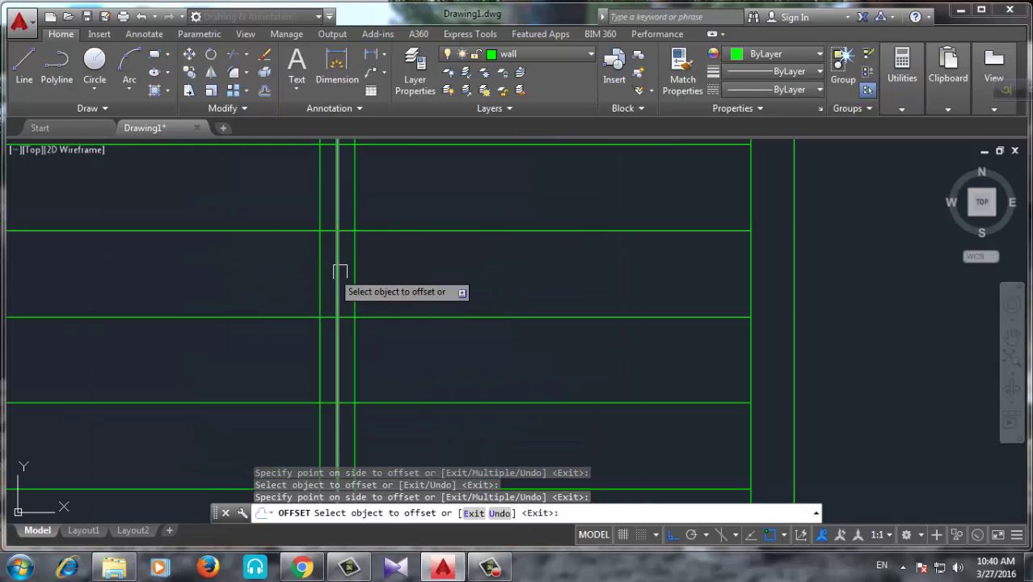
key("Return")
left_click(340, 267)
key("Delete")
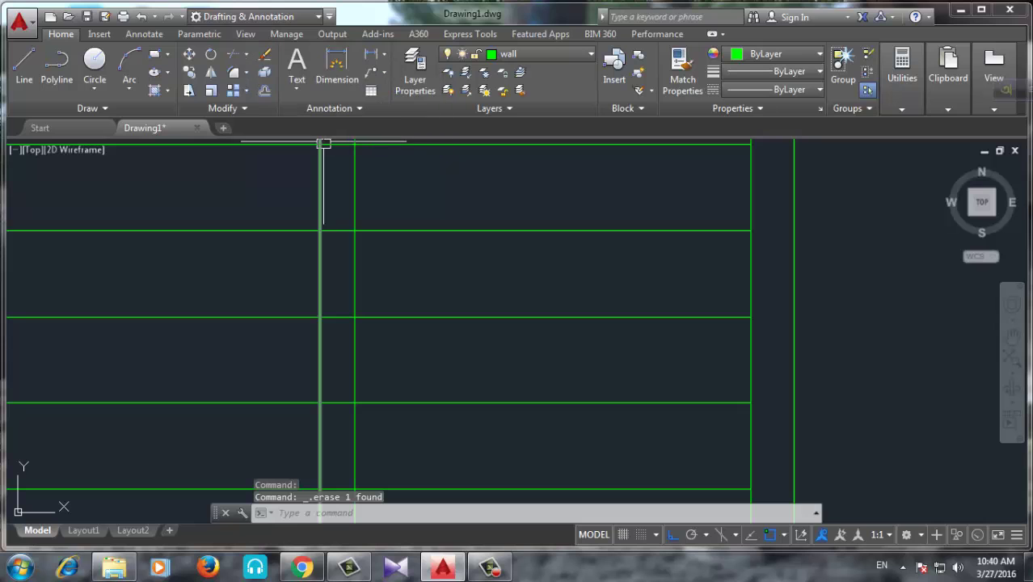
Trim the tread lines between the two handrail lines using crossing windows along the stairs
type("tr")
key("Return")
scroll(373, 272, "up", 6)
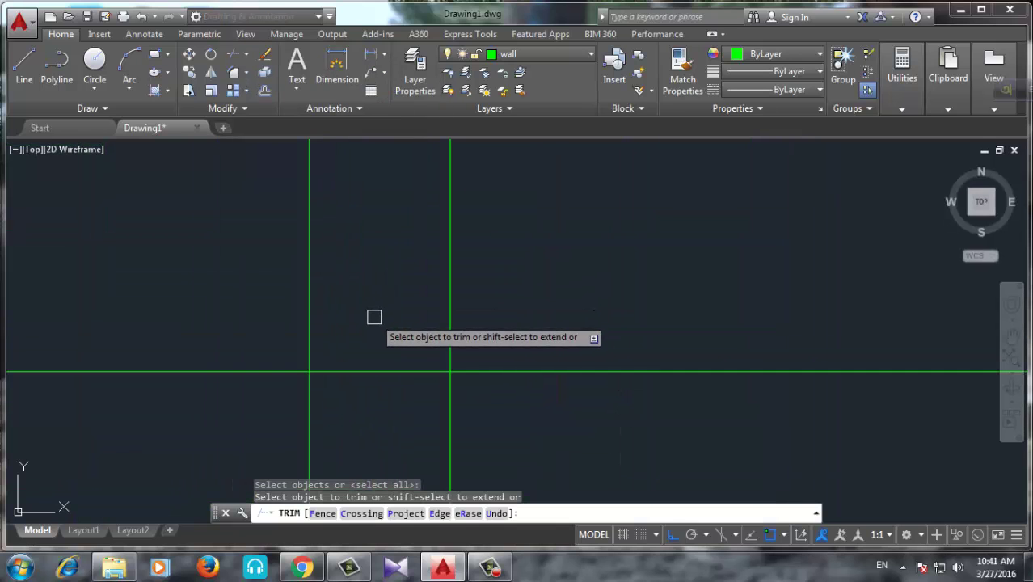
left_click(375, 297)
scroll(395, 419, "up", 3)
left_click(397, 295)
scroll(398, 339, "down", 5)
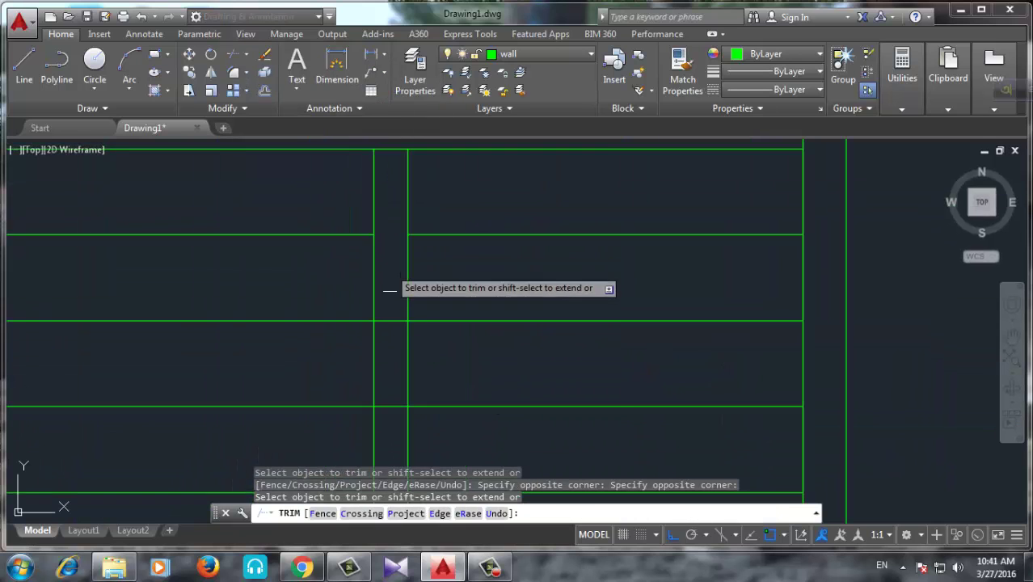
middle_click_drag(394, 284, 399, 341)
scroll(399, 339, "down", 2)
left_click(395, 239)
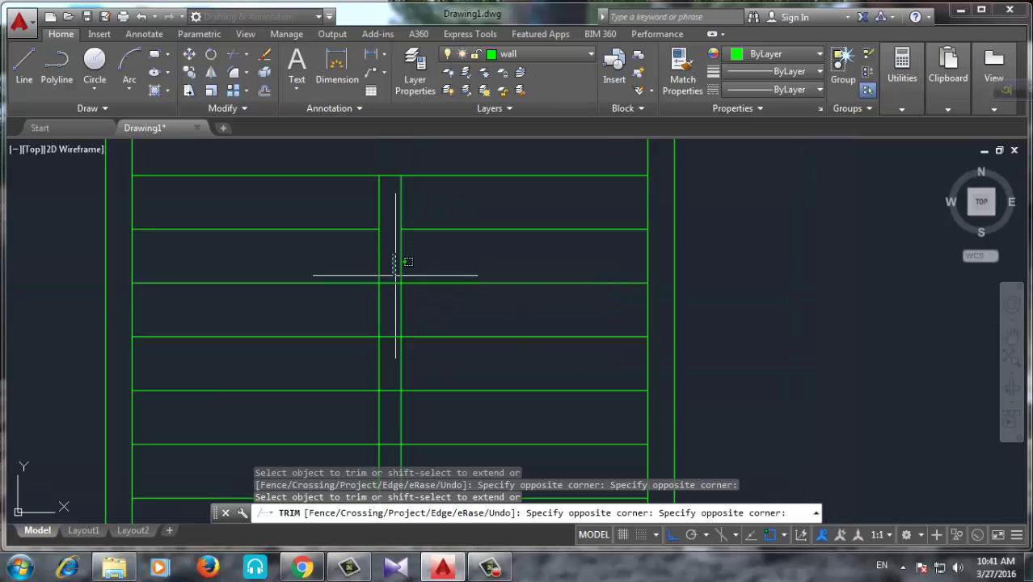
scroll(387, 395, "down", 2)
scroll(410, 226, "down", 2)
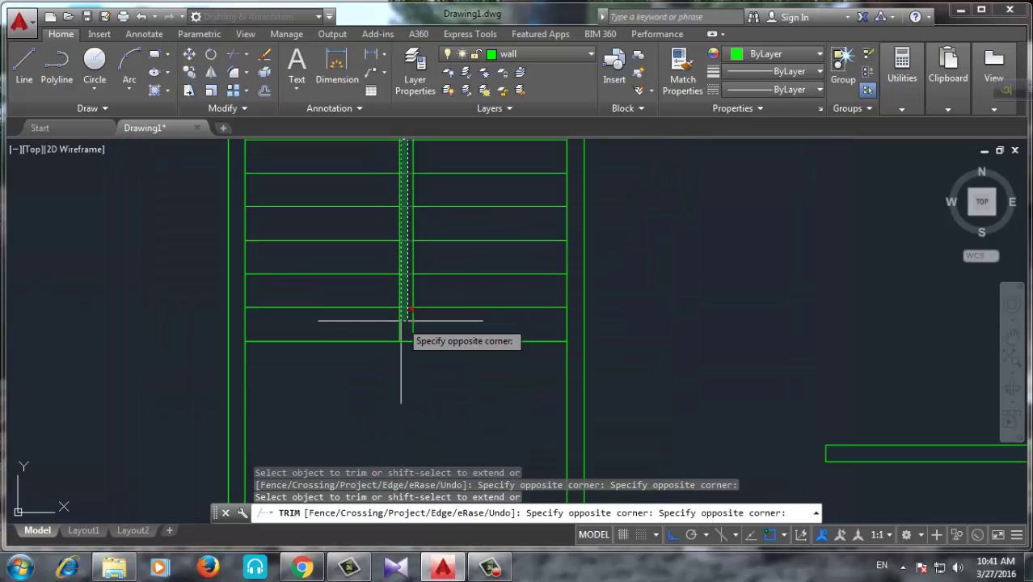
left_click(409, 325)
scroll(392, 386, "down", 2)
scroll(392, 386, "up", 4)
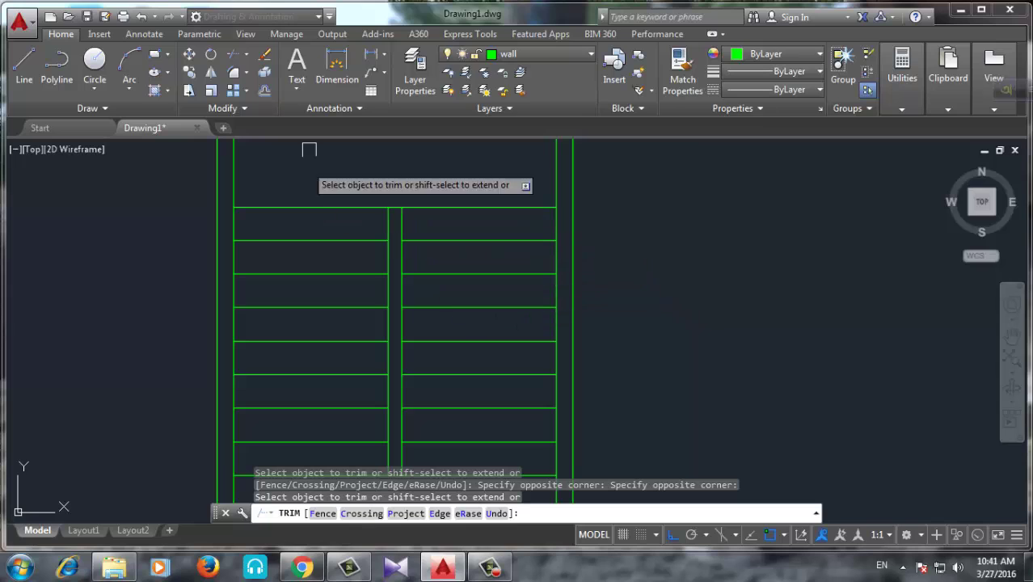
Draw small circles at the handrail ends, sized to the handrail's width
key("Escape")
type("c")
key("Return")
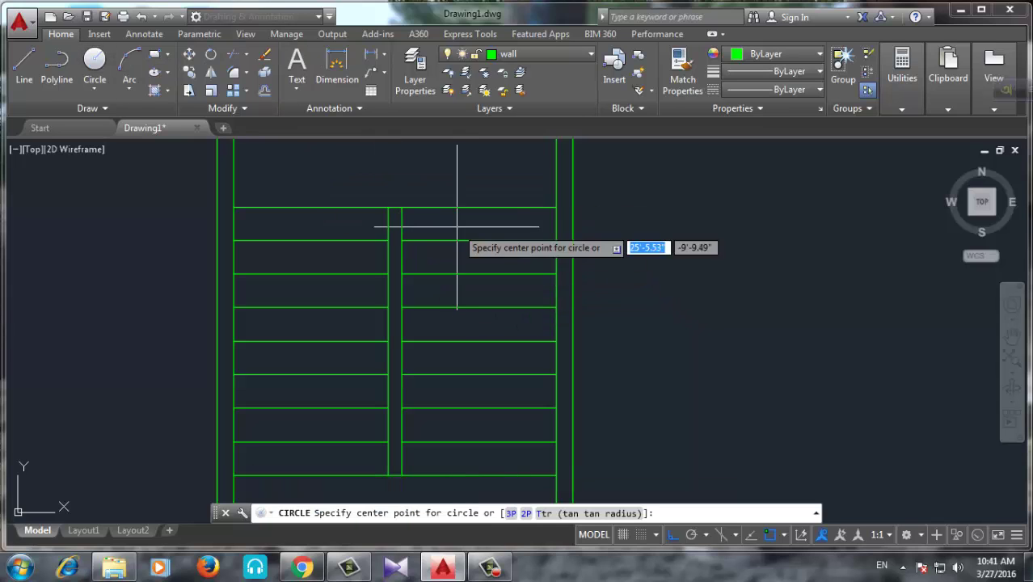
scroll(311, 179, "up", 4)
left_click(302, 180)
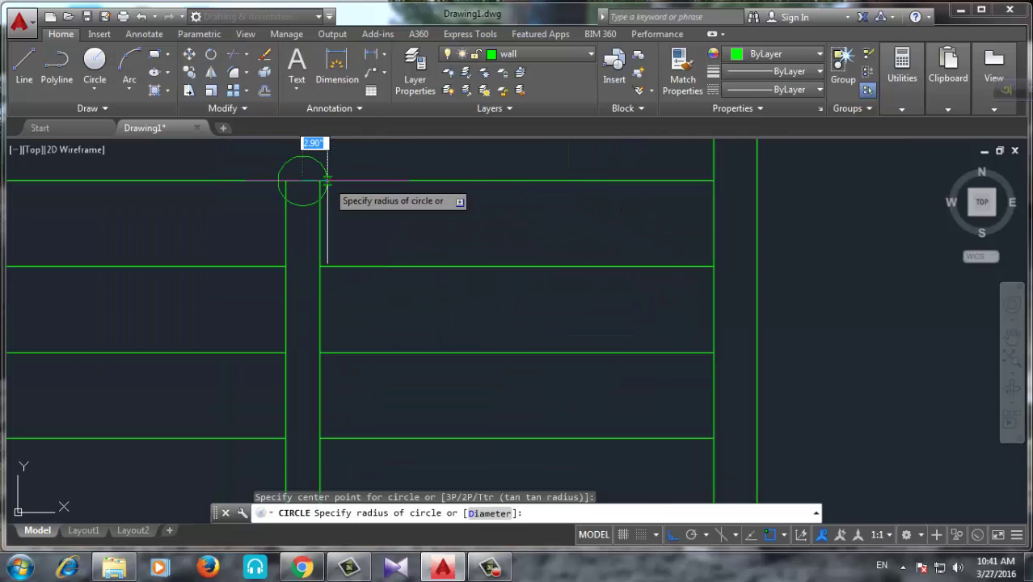
scroll(318, 181, "down", 5)
scroll(421, 281, "up", 4)
scroll(421, 280, "up", 4)
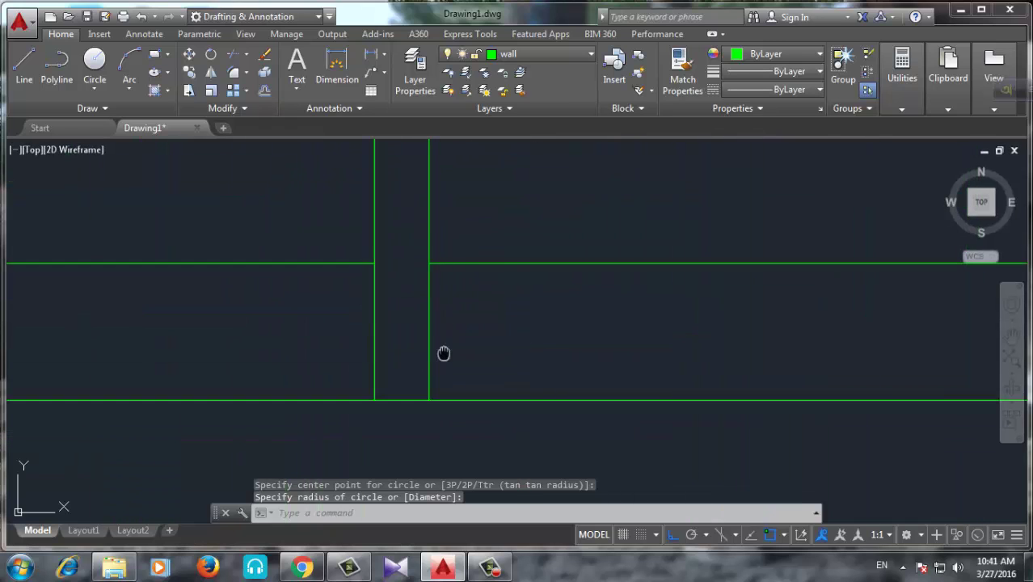
key("Return")
left_click(407, 319)
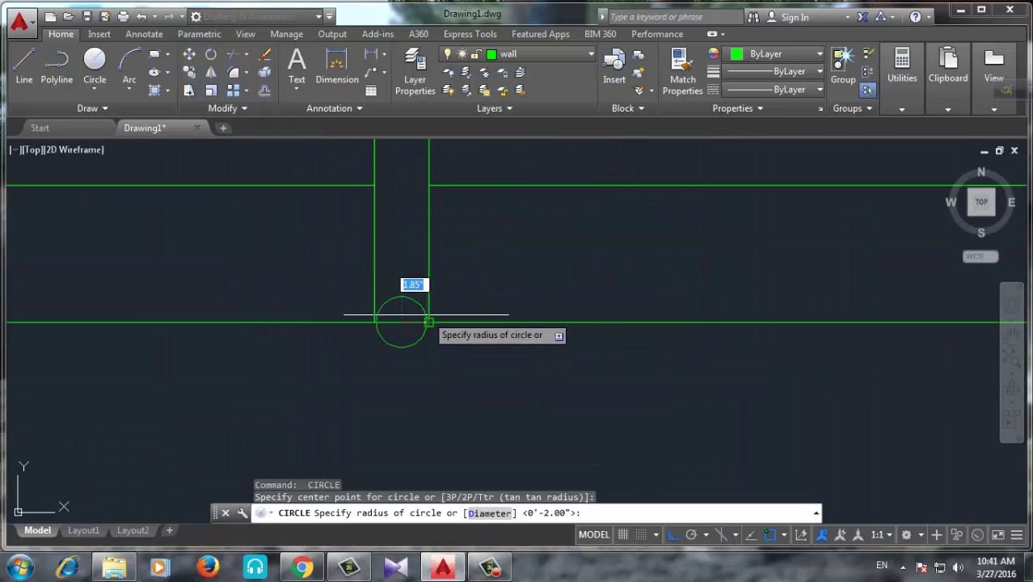
left_click(429, 321)
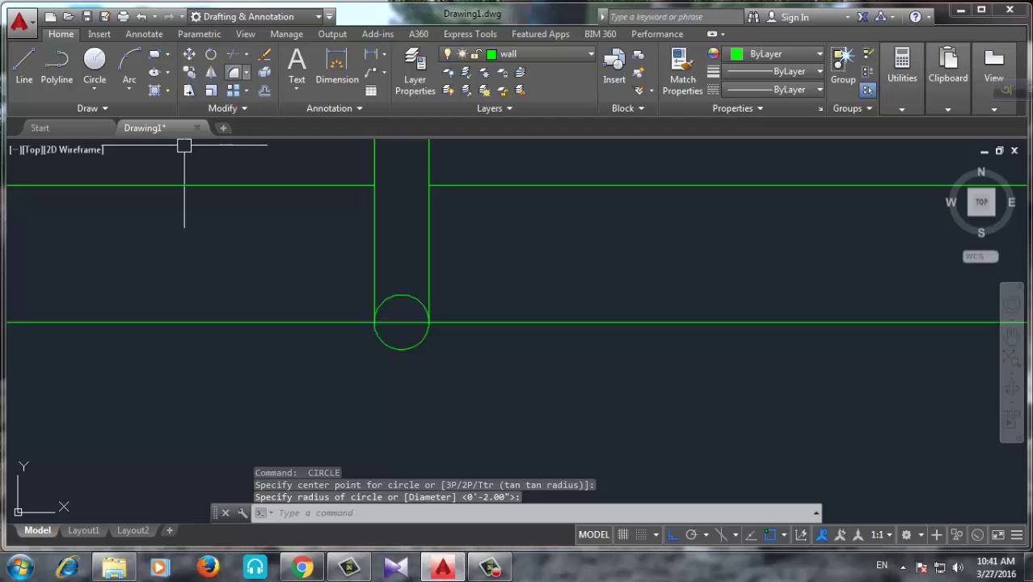
Trim away the unwanted half of the circle and the rail lines inside it
type("tr")
key("Return")
key("Return")
left_click(397, 293)
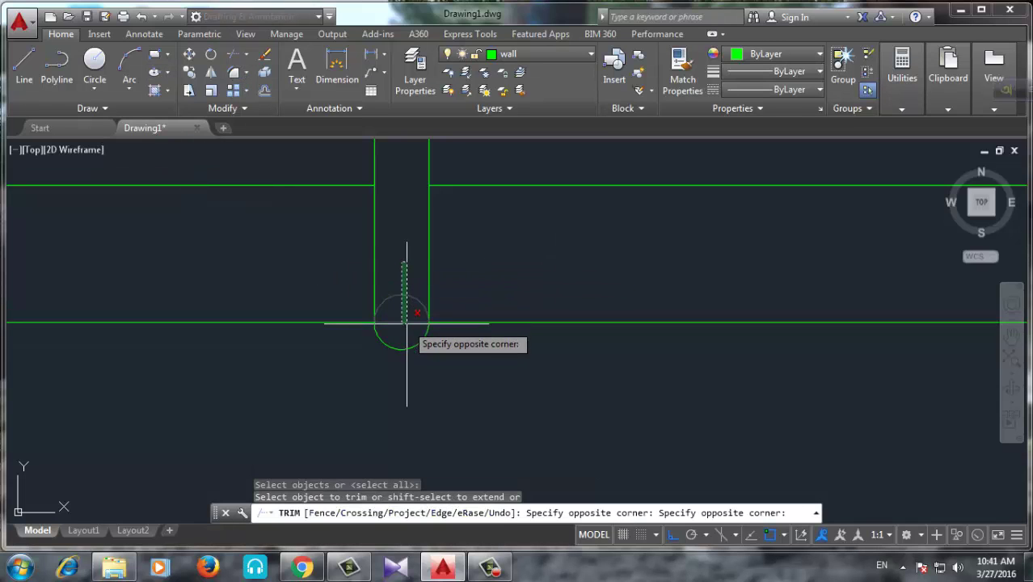
left_click(417, 333)
scroll(417, 333, "down", 4)
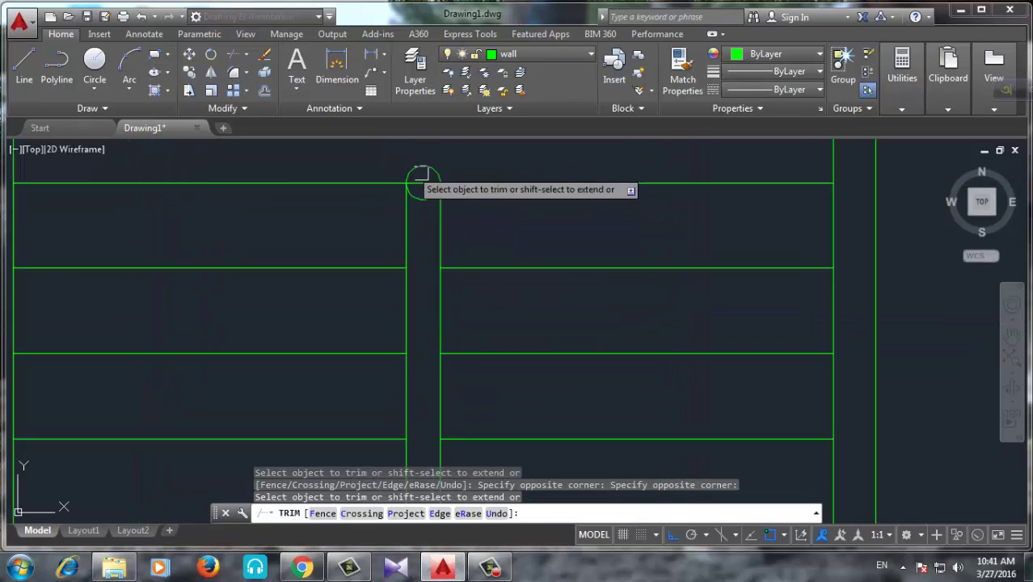
scroll(419, 180, "up", 4)
scroll(414, 202, "down", 3)
scroll(414, 235, "down", 2)
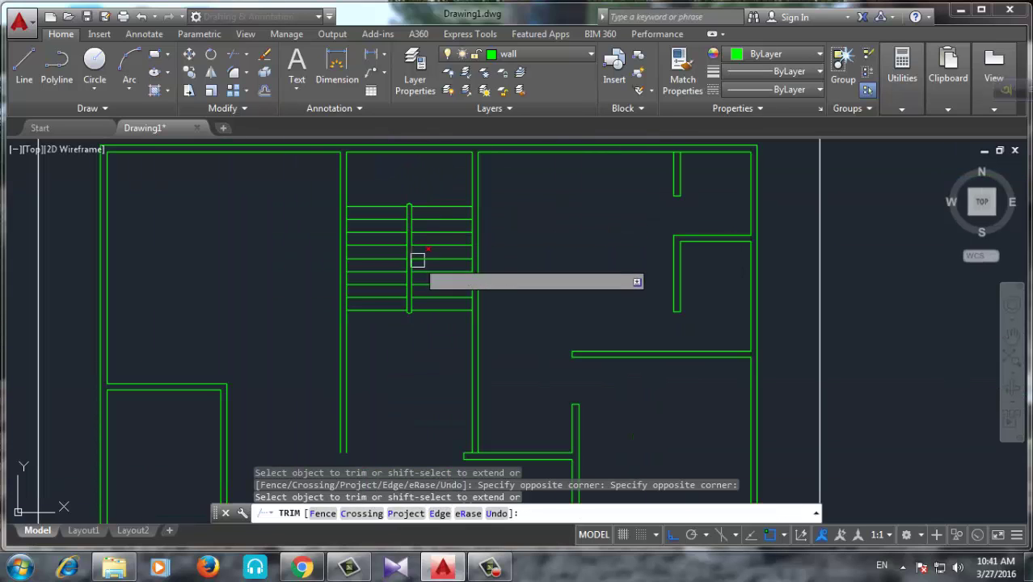
Offset both halves of the bottom tread 10 downward to add a new tread line
key("Escape")
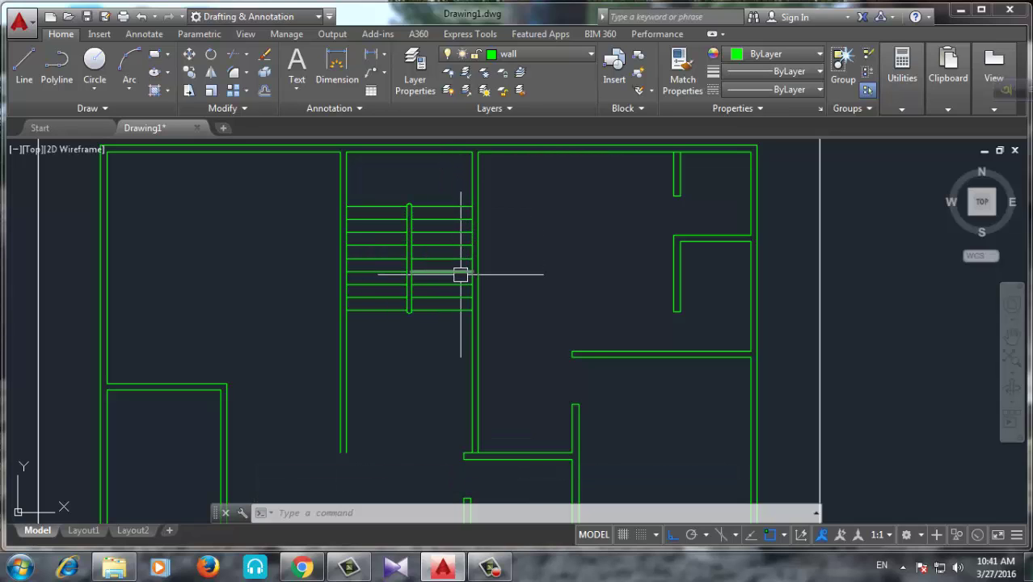
scroll(473, 289, "down", 4)
scroll(439, 283, "up", 2)
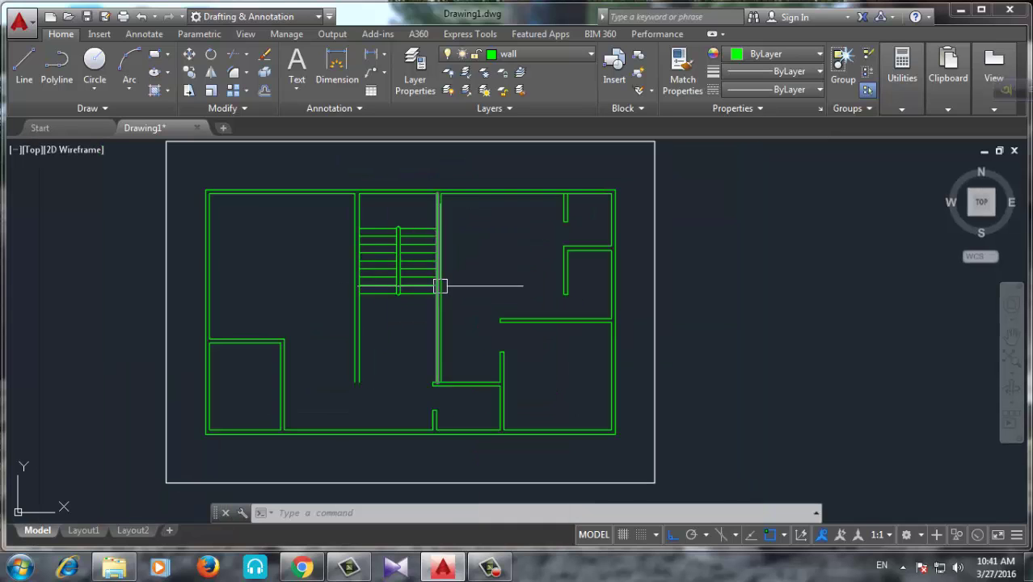
scroll(422, 210, "up", 4)
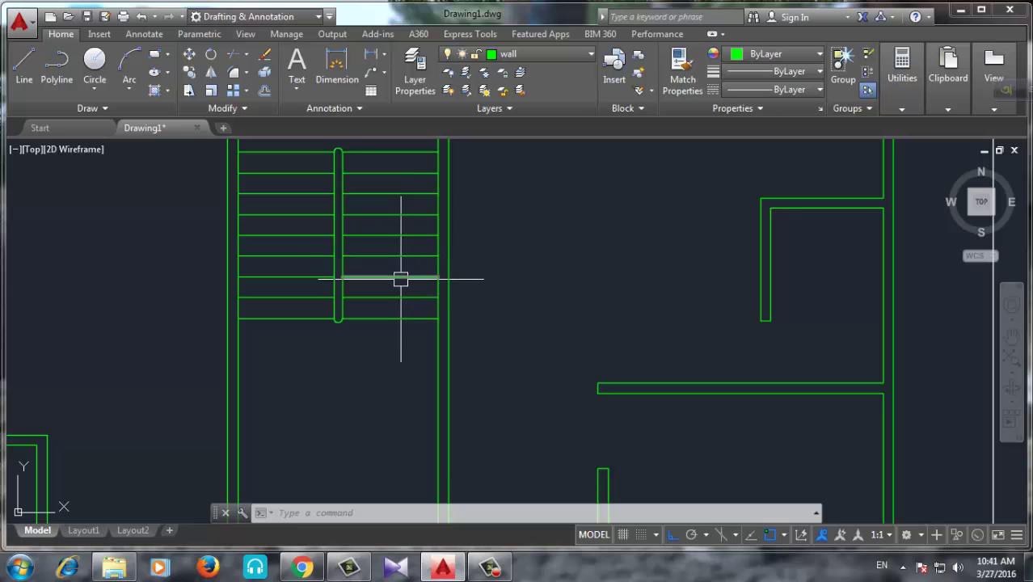
scroll(342, 339, "up", 2)
type("O")
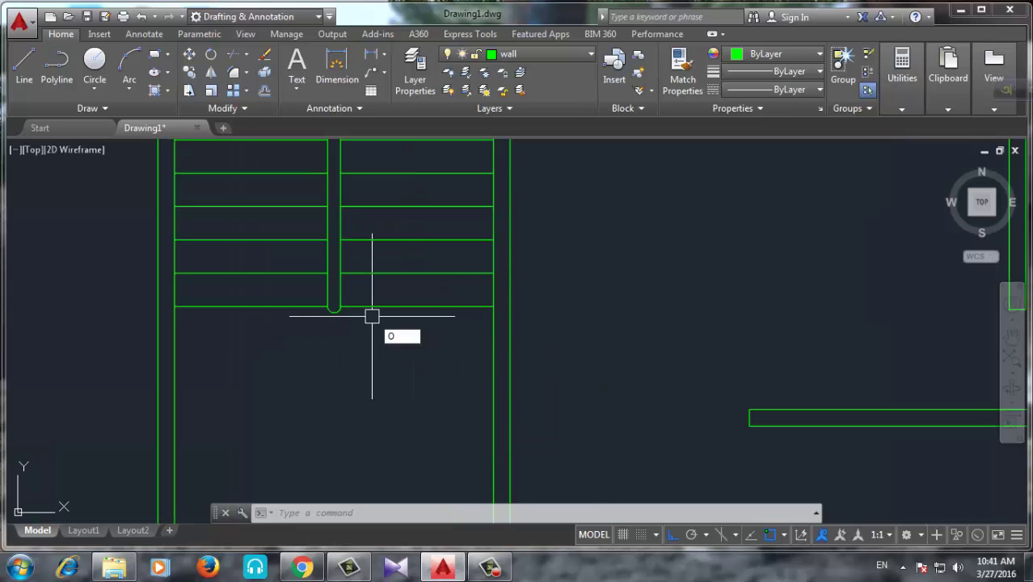
key("Return")
type("10")
key("Return")
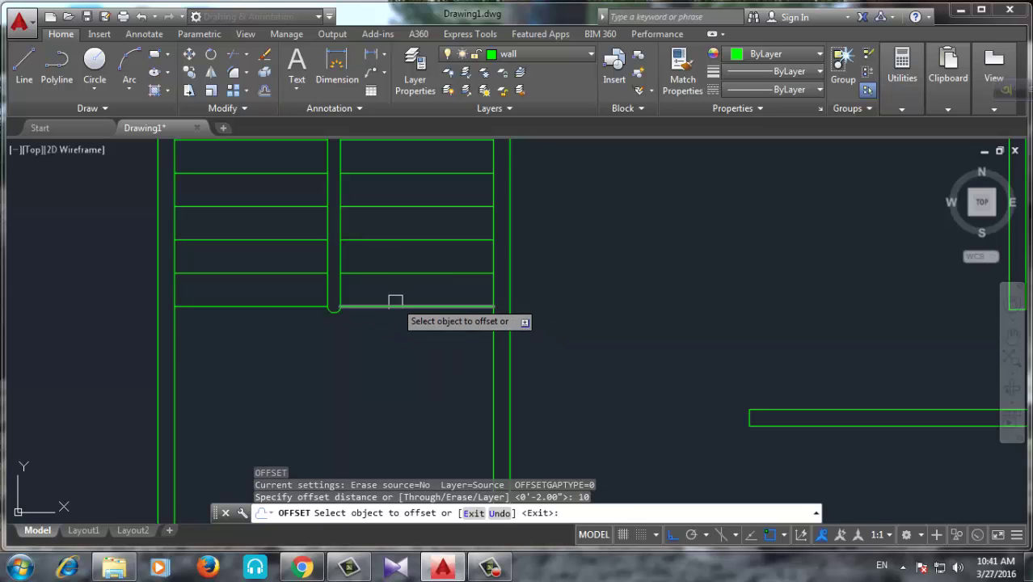
left_click(397, 305)
left_click(379, 368)
left_click(331, 307)
left_click(343, 368)
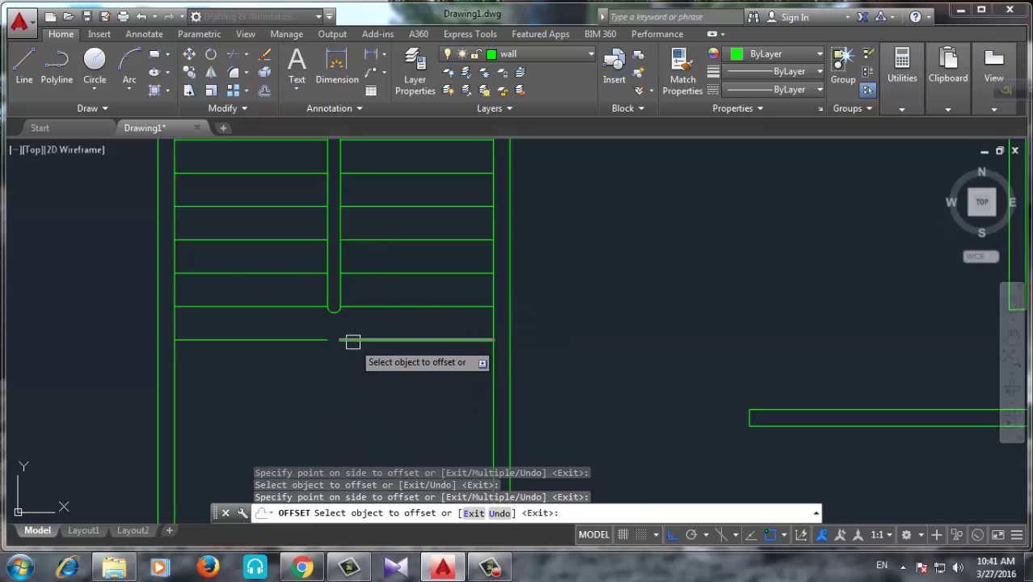
key("Return")
Move the handrail's rounded end down onto the new tread line
scroll(328, 310, "up", 4)
left_click(329, 309)
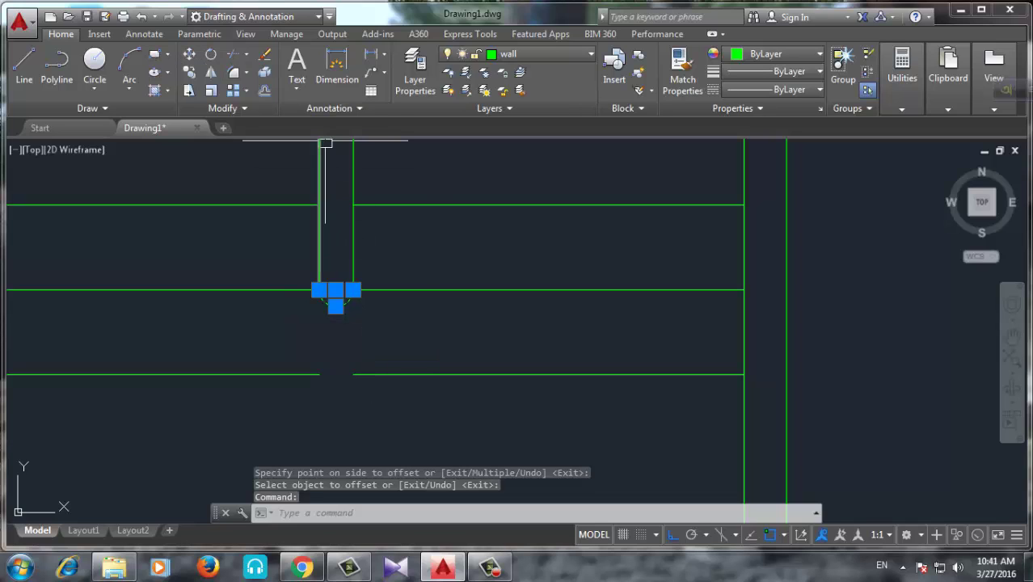
type("m")
key("Return")
left_click(335, 289)
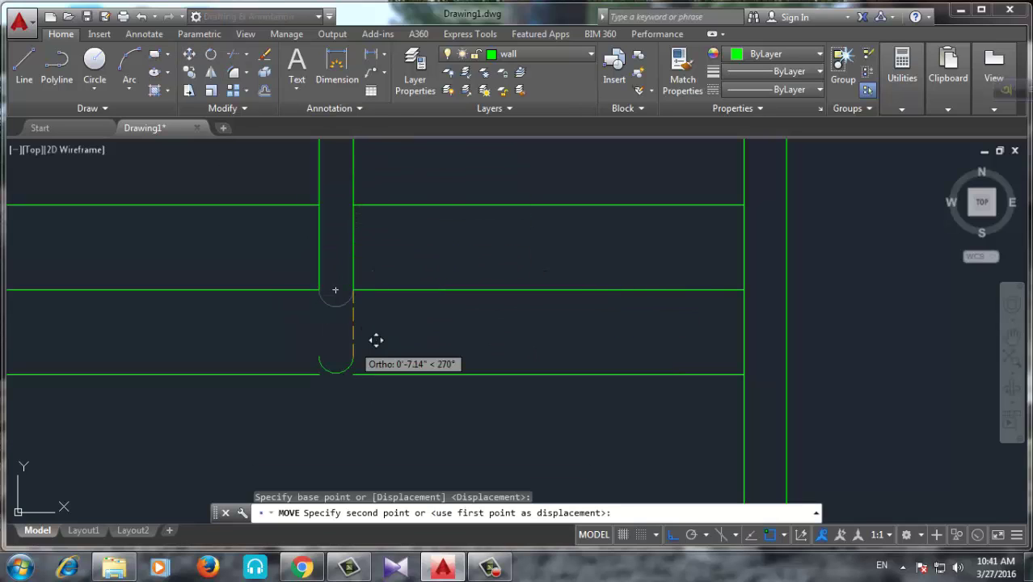
left_click(353, 375)
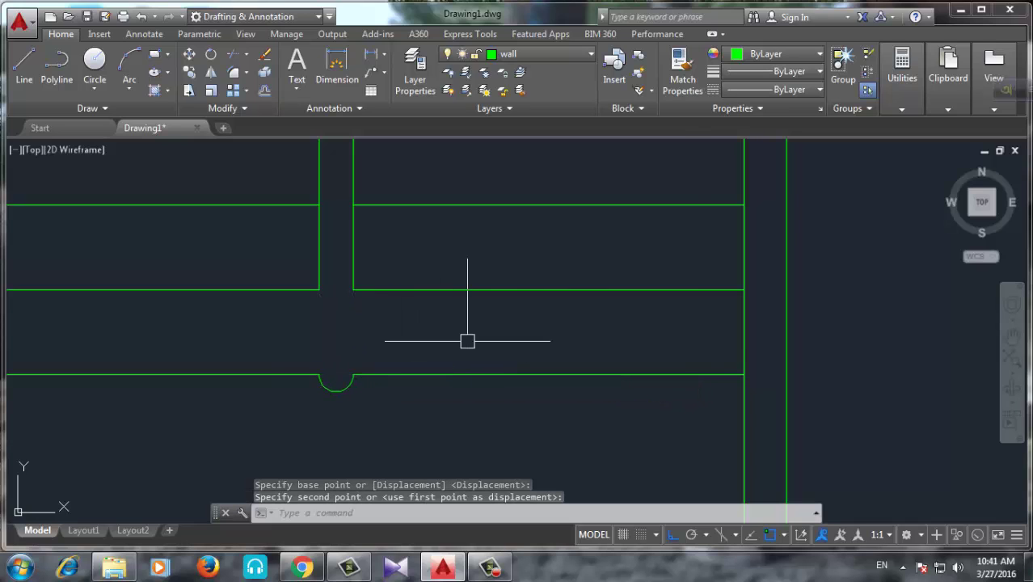
Extend the handrail lines down to meet the moved rounded end
left_click(248, 54)
left_click(263, 74)
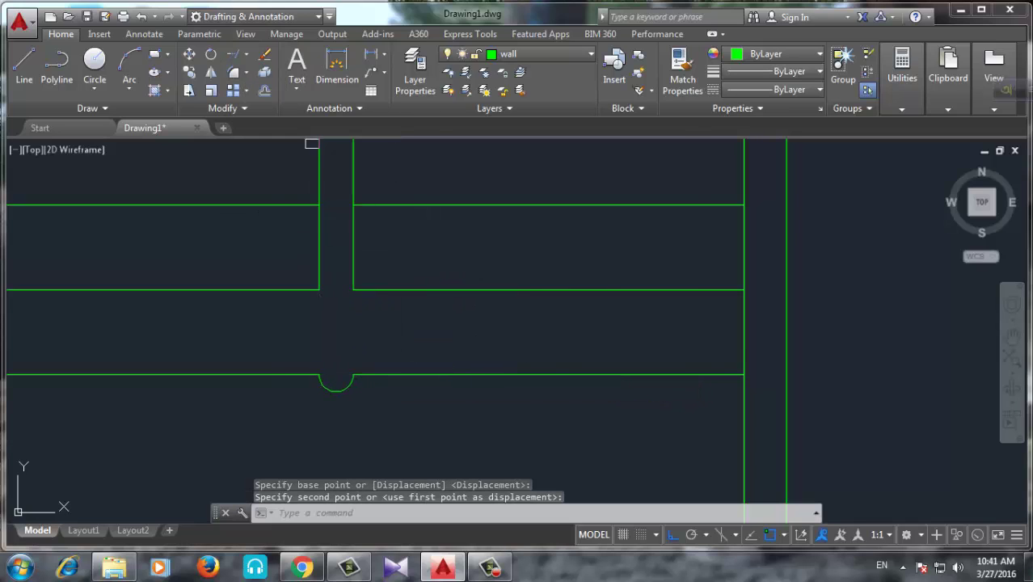
key("Return")
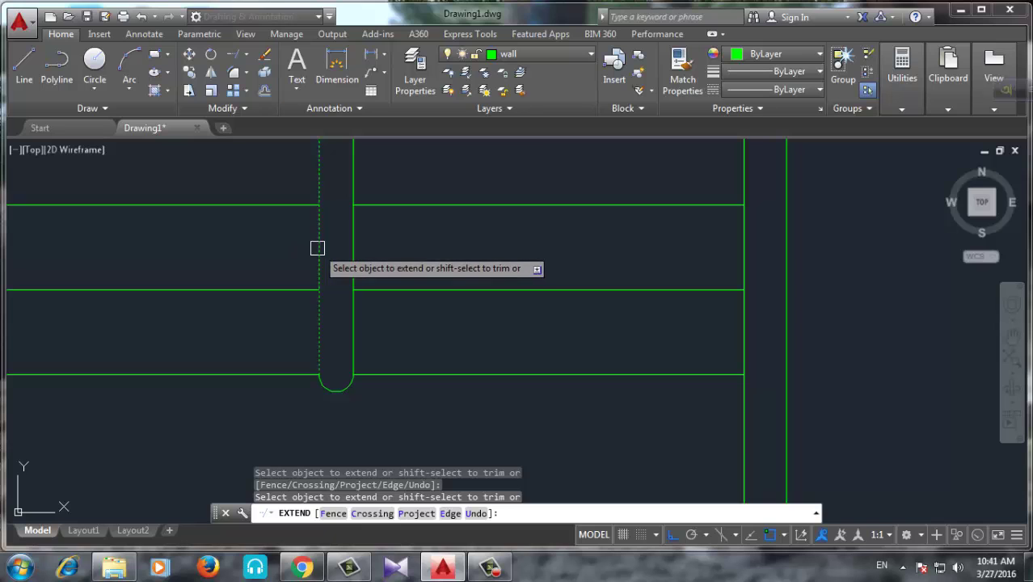
scroll(335, 346, "down", 4)
key("Escape")
Draw the walking-direction line up the stairs, across the top of the flight and down the other side
scroll(495, 339, "down", 2)
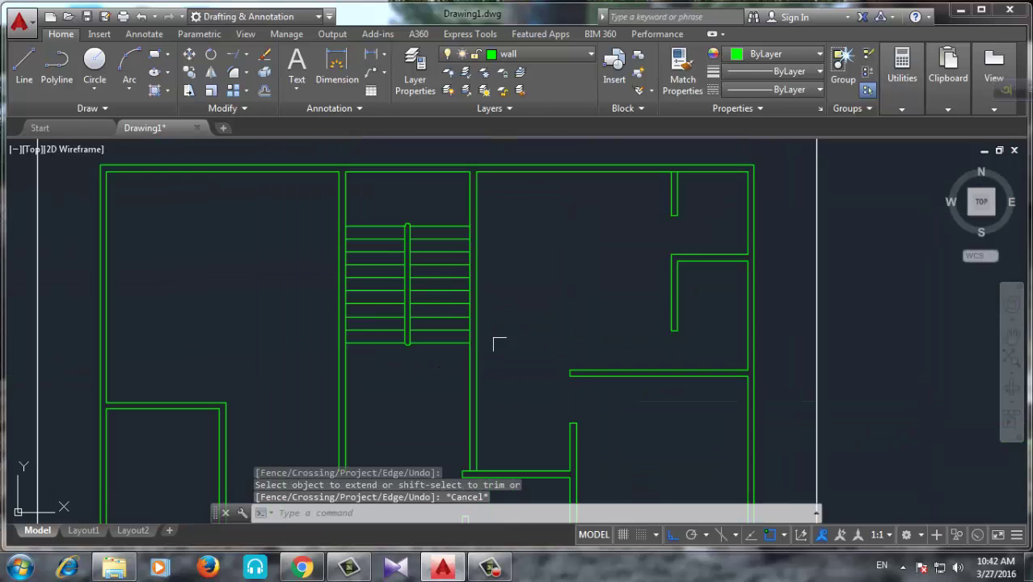
scroll(292, 273, "down", 1)
scroll(369, 322, "down", 1)
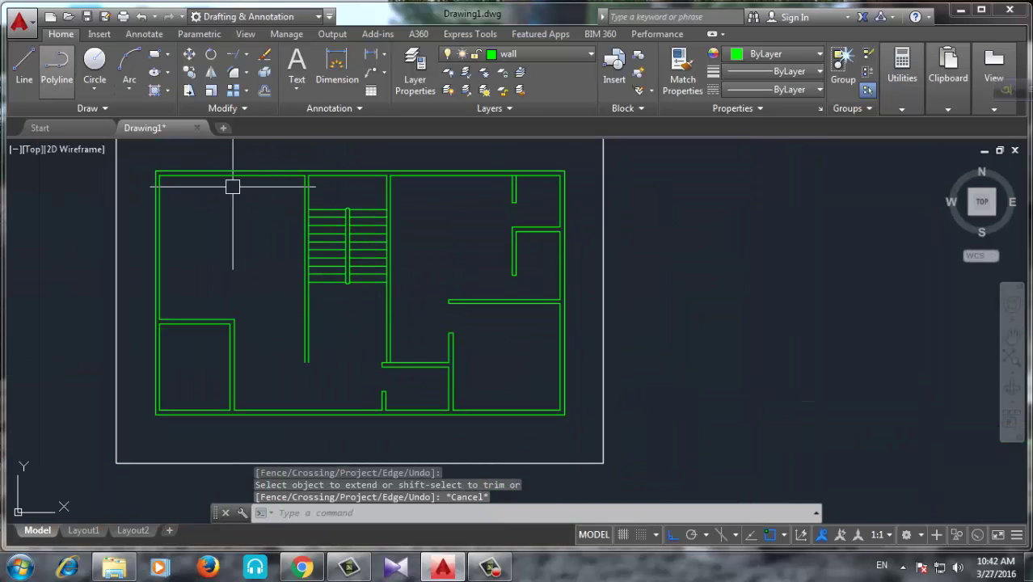
type("l")
key("Return")
scroll(356, 230, "up", 2)
scroll(368, 296, "up", 1)
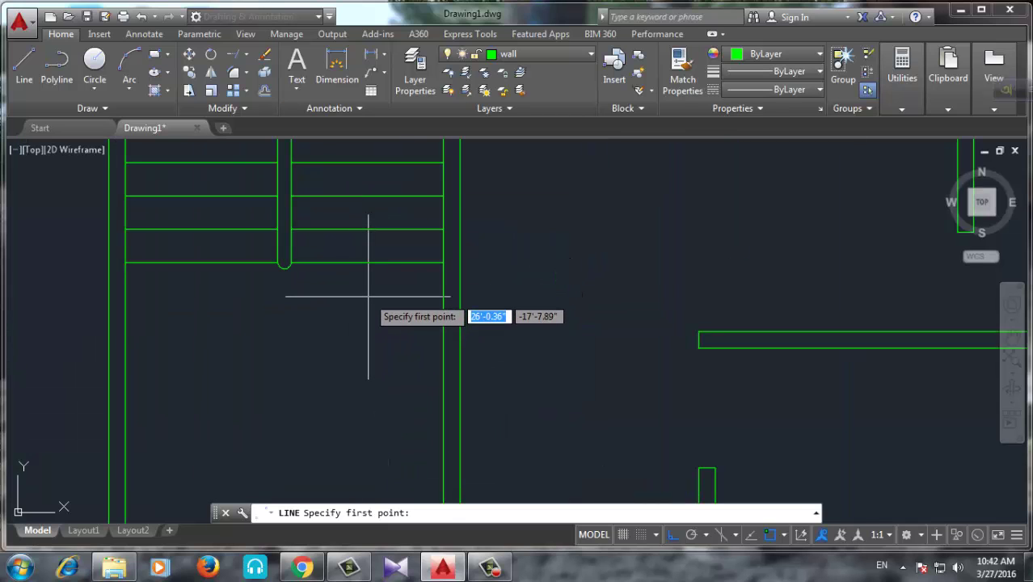
left_click(368, 296)
scroll(371, 331, "down", 2)
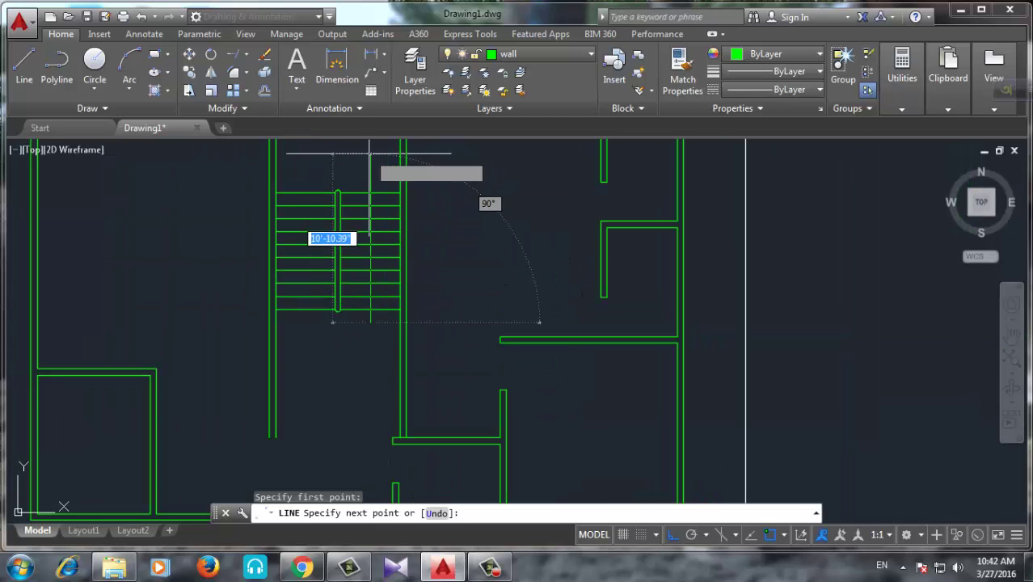
left_click(370, 157)
left_click(309, 157)
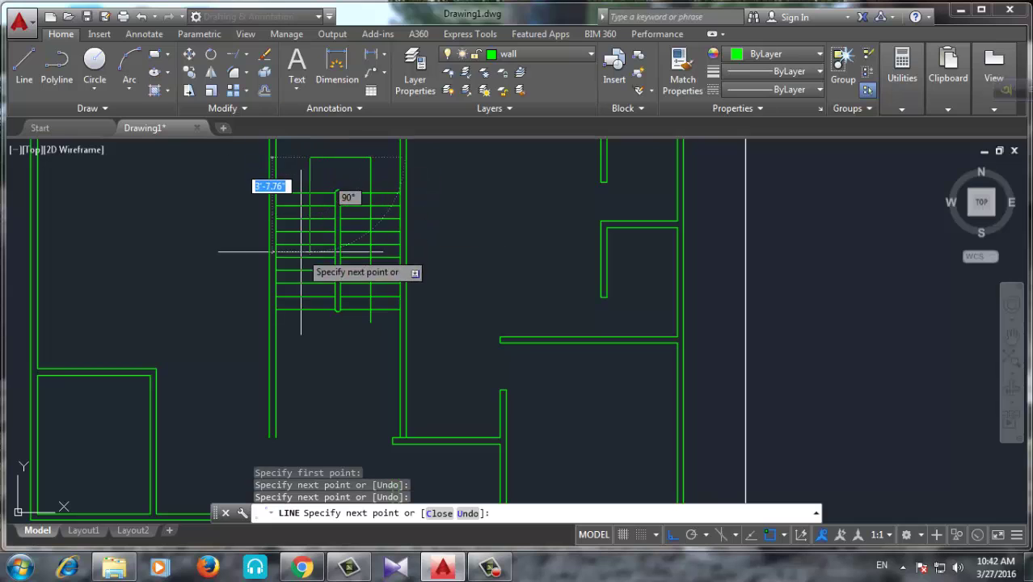
scroll(306, 267, "up", 2)
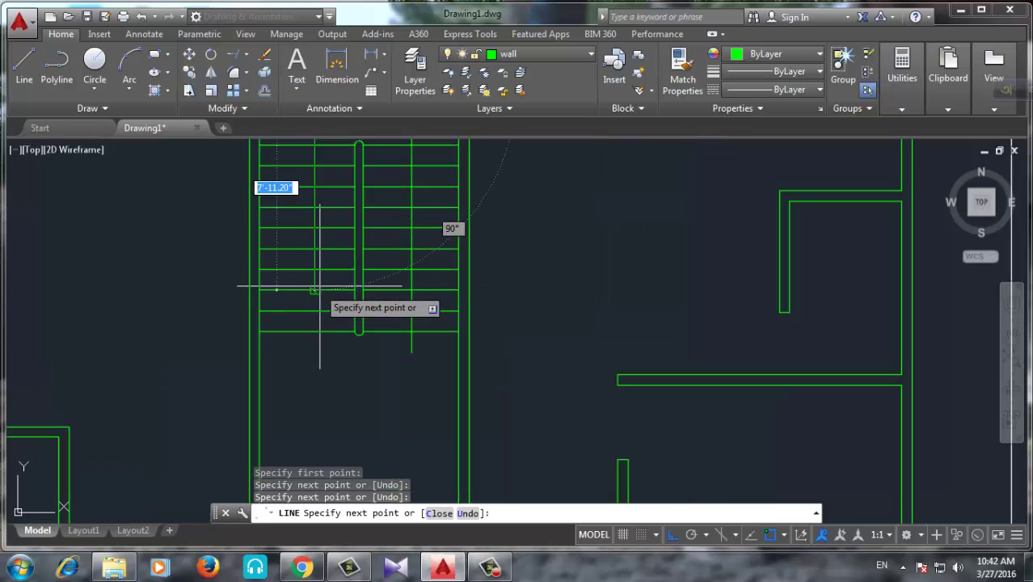
left_click(315, 290)
key("Return")
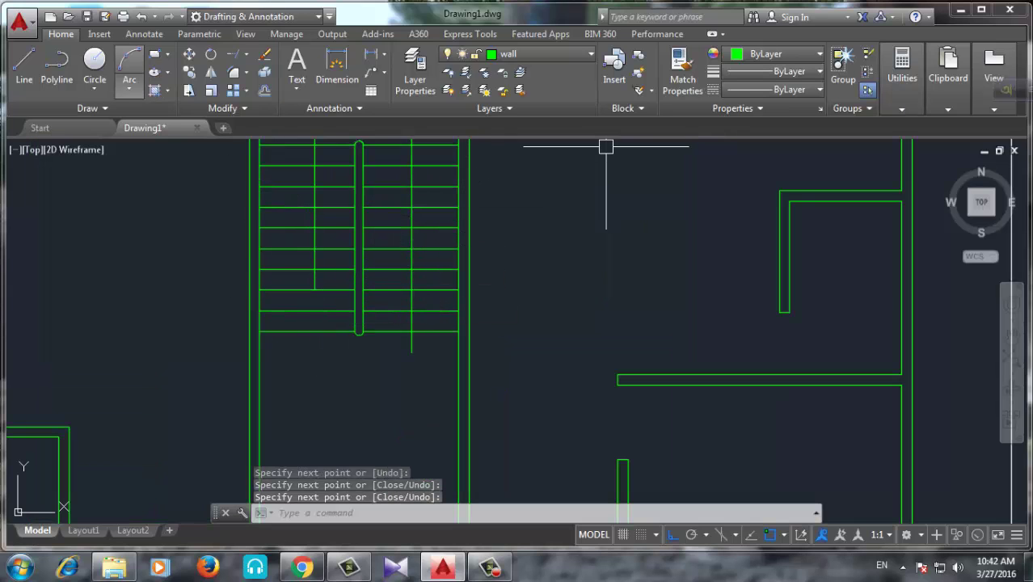
With Ortho off, add two angled arrowhead strokes at the direction line's tip
left_click(25, 65)
scroll(357, 288, "up", 3)
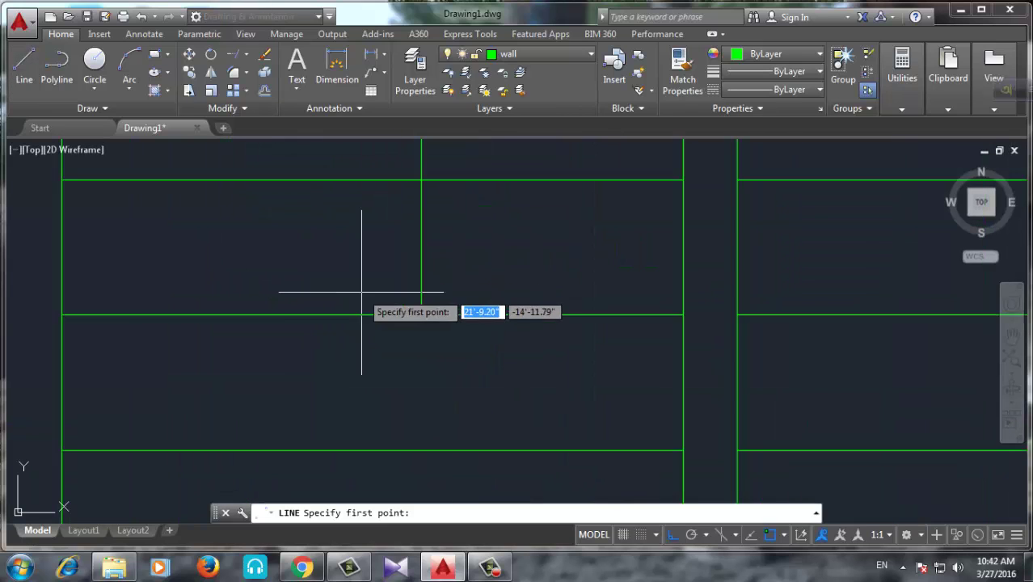
scroll(454, 324, "up", 3)
left_click(454, 326)
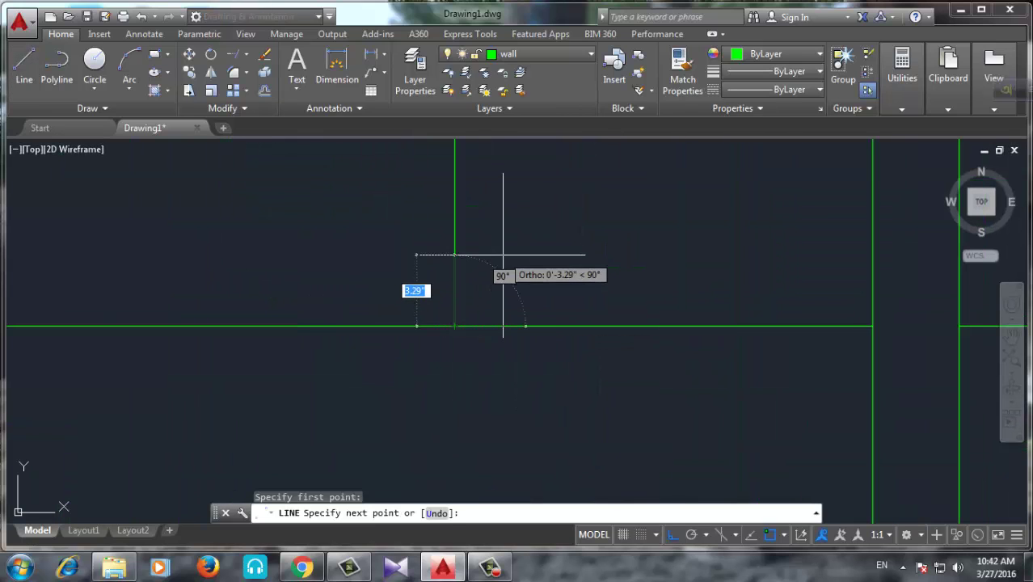
key("F8")
left_click(549, 240)
key("Return")
key("Return")
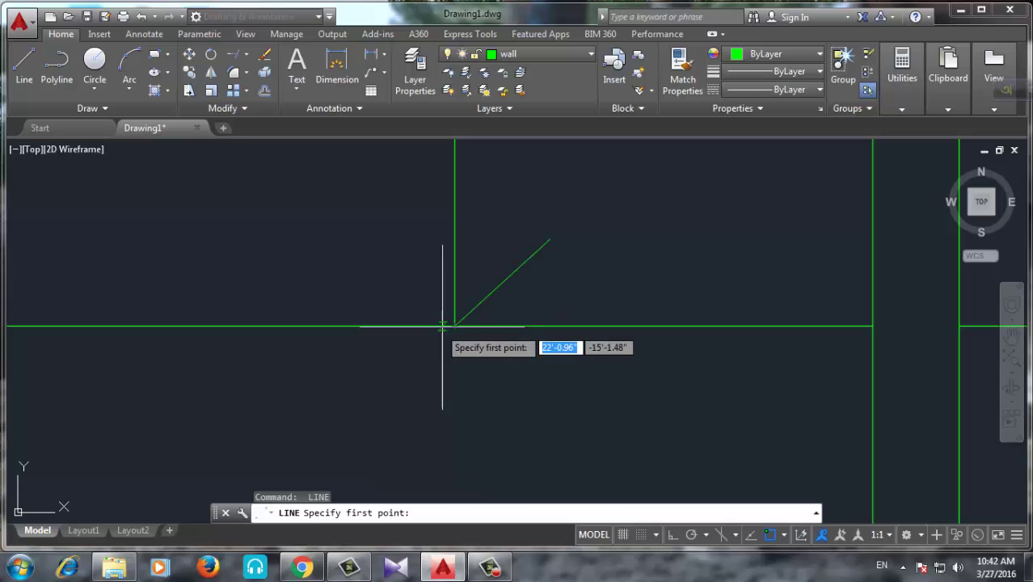
left_click(455, 325)
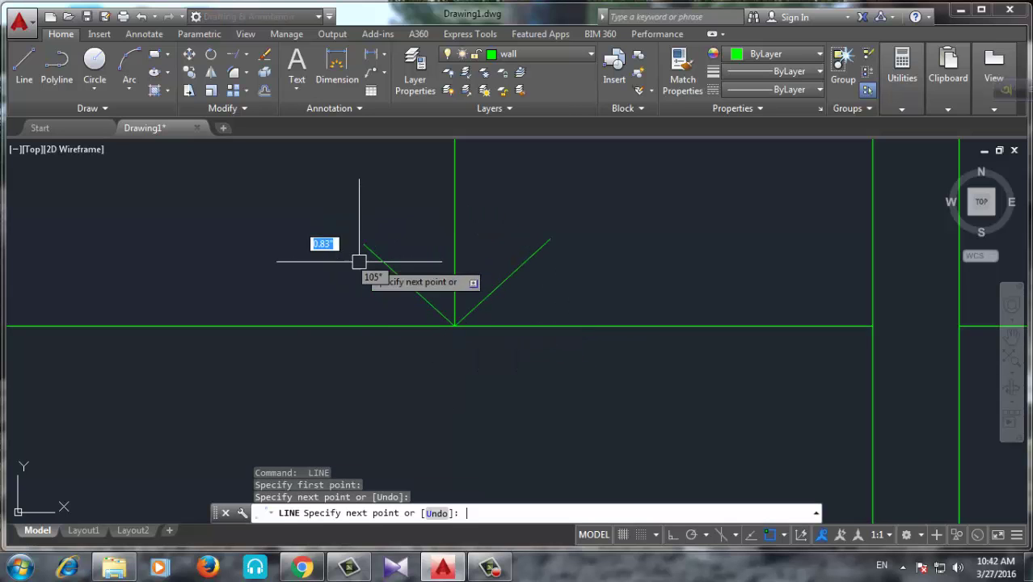
key("Escape")
Window-select the staircase lines and bring up the Layer dropdown
scroll(322, 256, "down", 5)
scroll(375, 346, "down", 3)
scroll(376, 346, "down", 2)
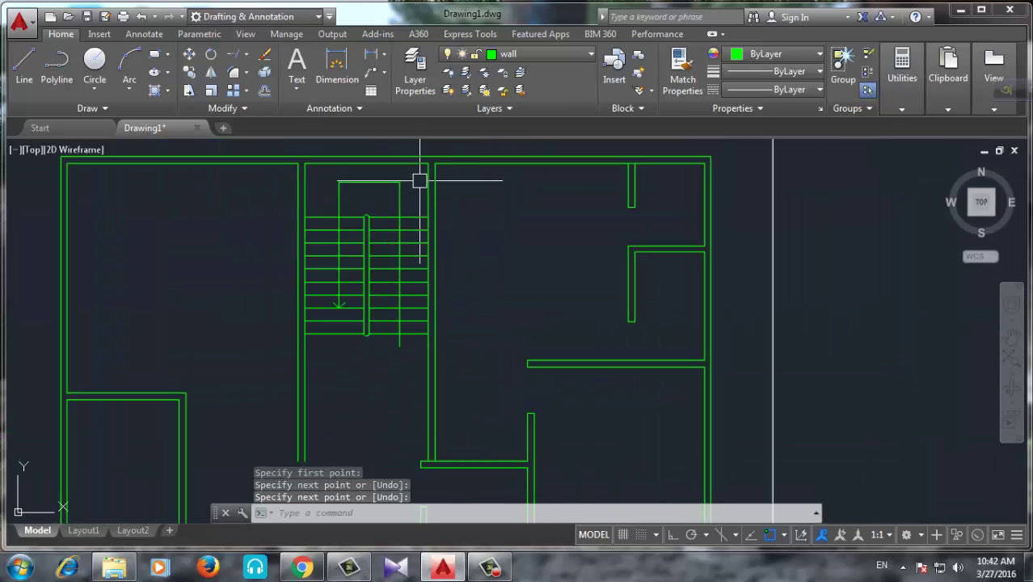
left_click(420, 181)
left_click(340, 345)
left_click(518, 53)
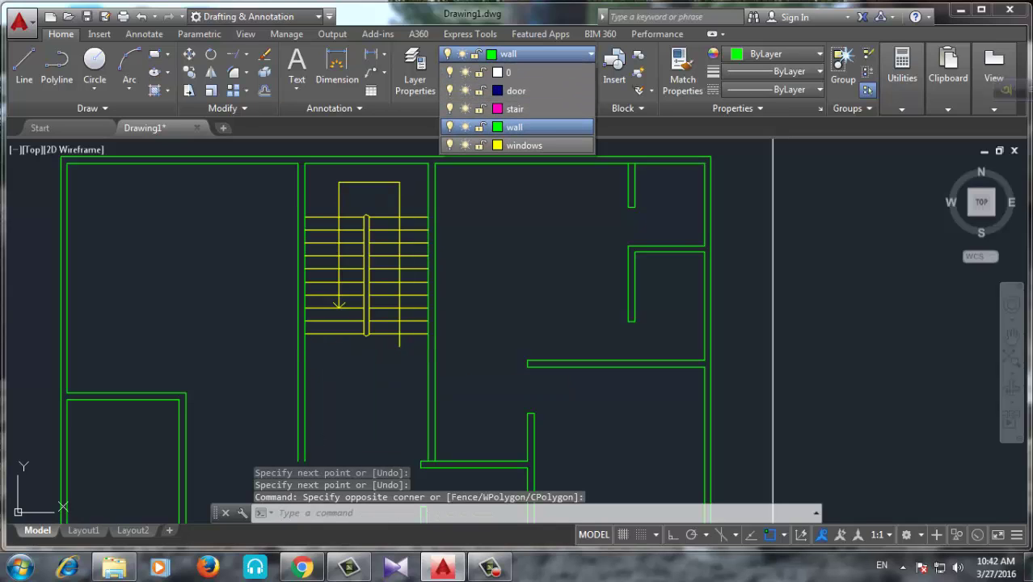
Move the selected treads, handrail and arrow onto the 'stair' layer, then deselect them
left_click(514, 108)
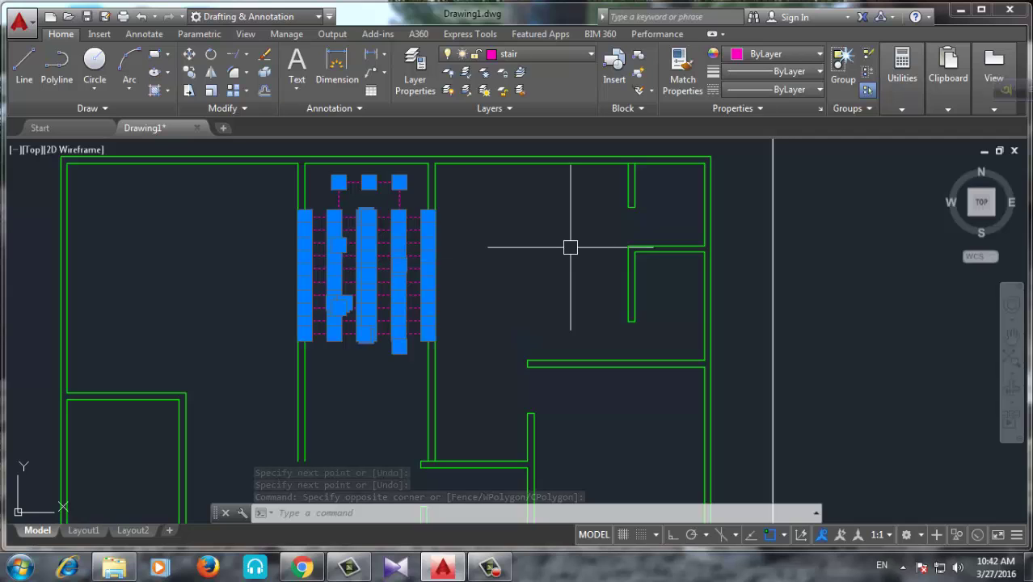
key("Escape")
scroll(399, 224, "down", 2)
scroll(404, 380, "up", 2)
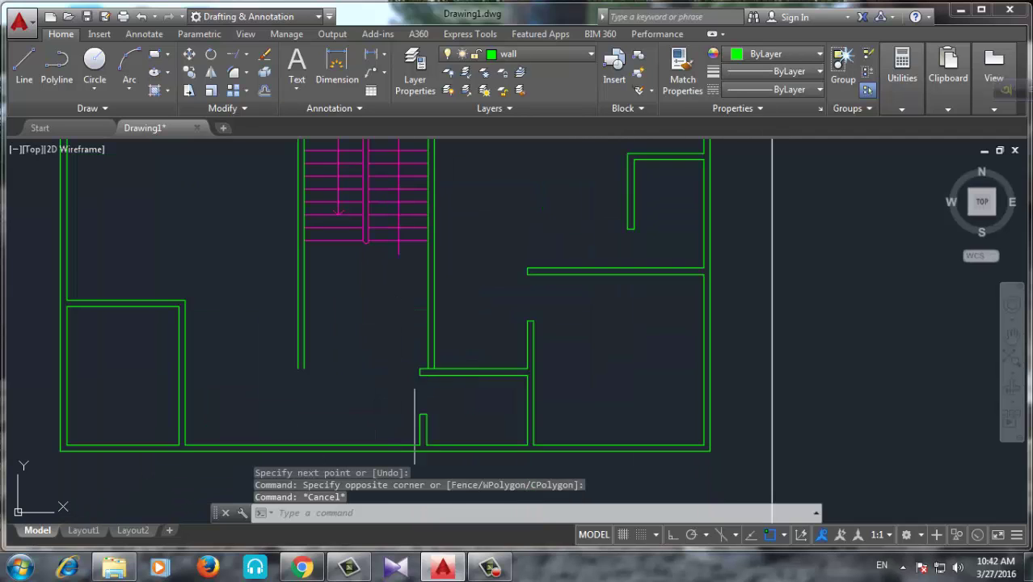
scroll(488, 378, "down", 2)
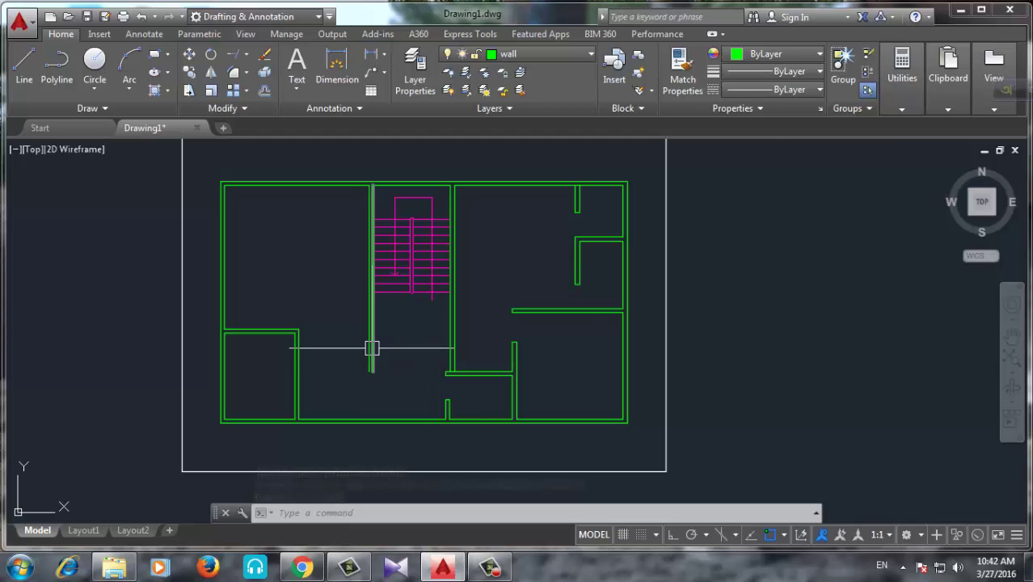
scroll(375, 289, "up", 2)
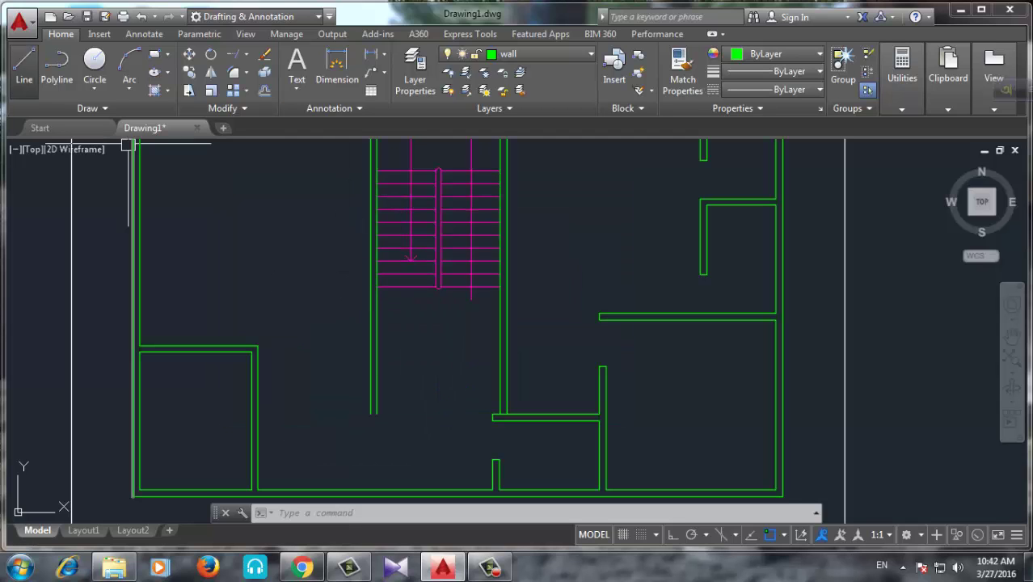
Draw a short cross line over the double wall at the intersection beside the stairs
left_click(25, 65)
scroll(372, 295, "up", 4)
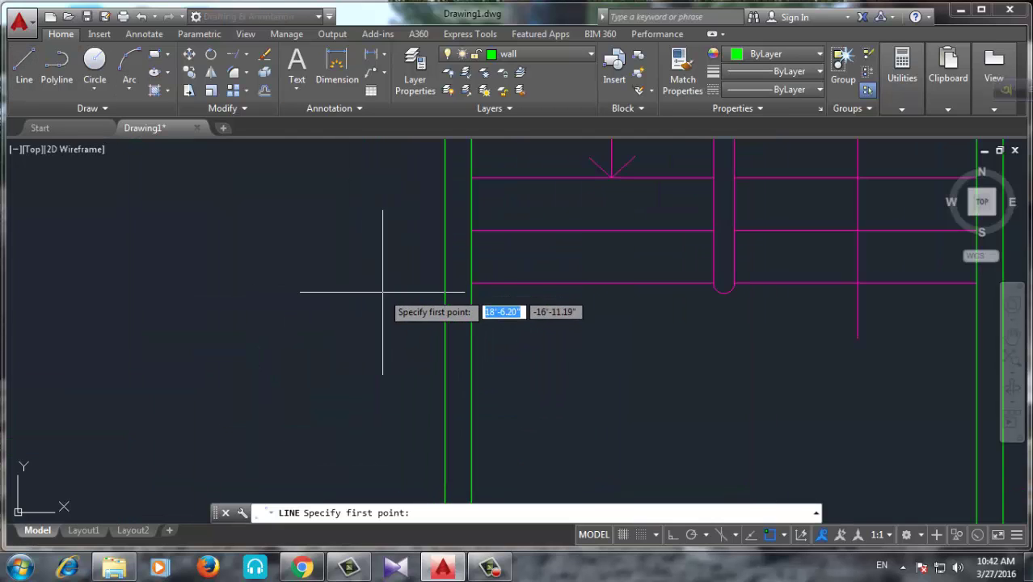
left_click(471, 283)
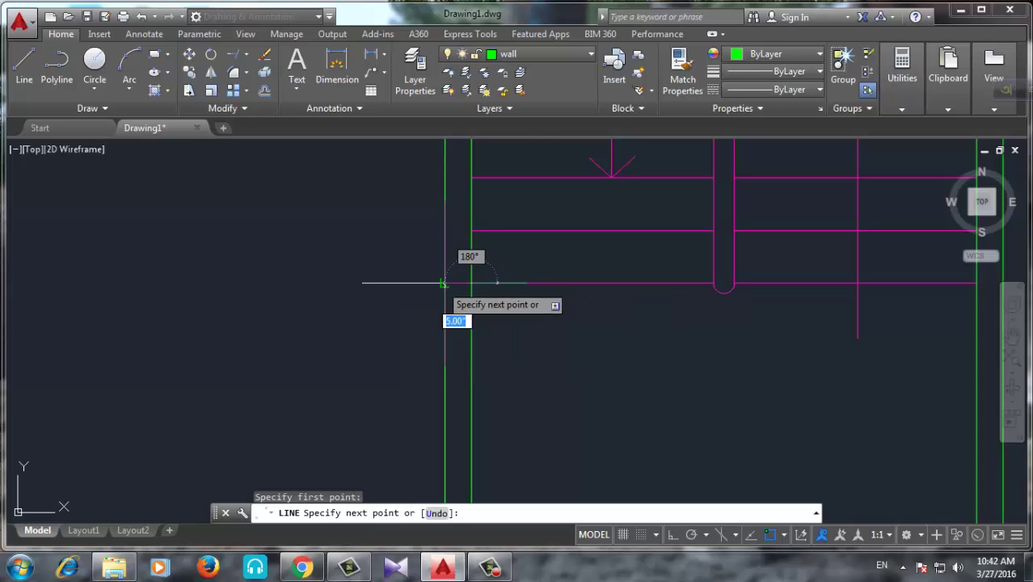
left_click(443, 283)
key("Return")
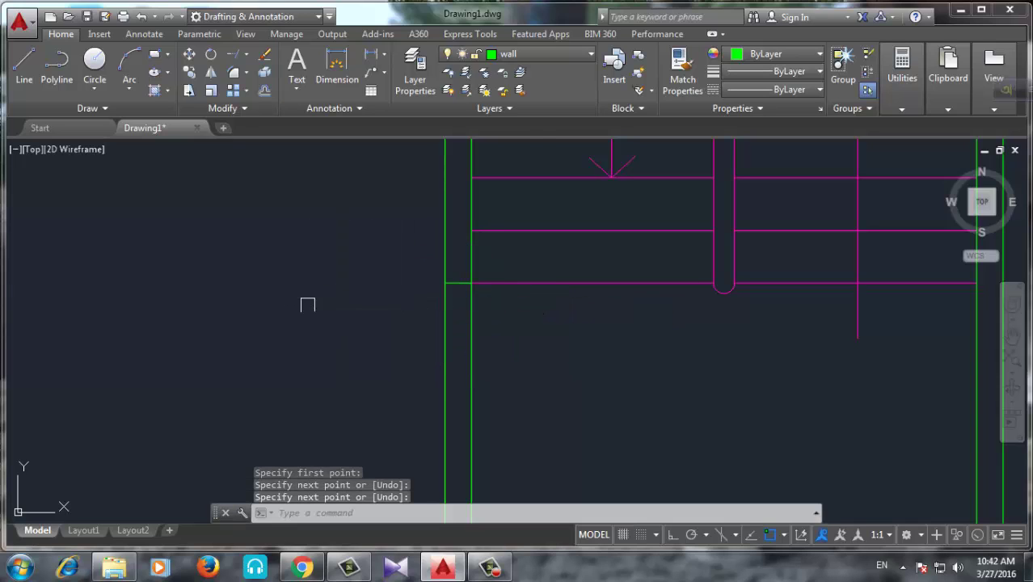
scroll(307, 307, "down", 4)
middle_click_drag(351, 382, 354, 342)
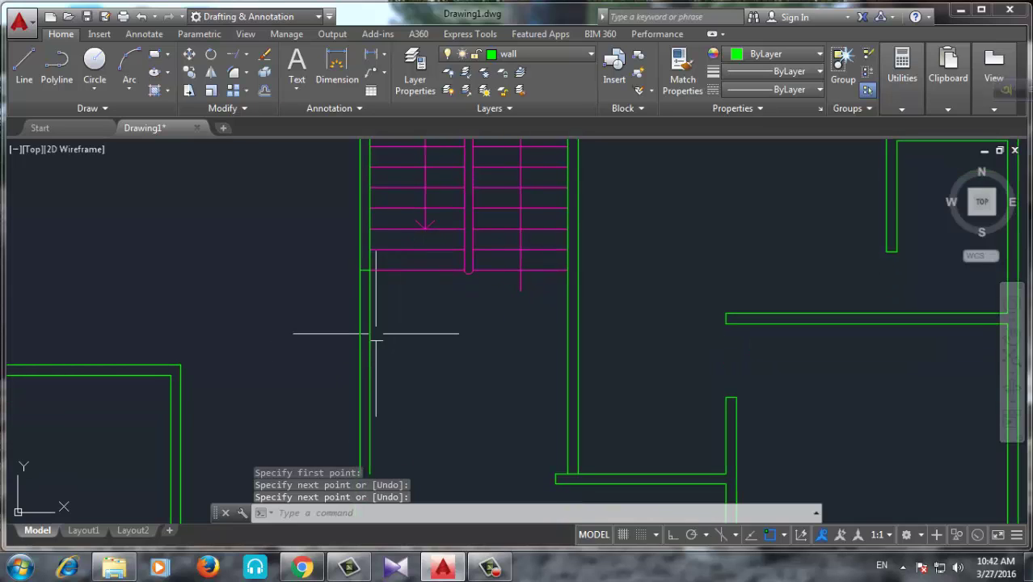
Offset wall cap lines by 12 and then 3' to mark the opening edges
type("o")
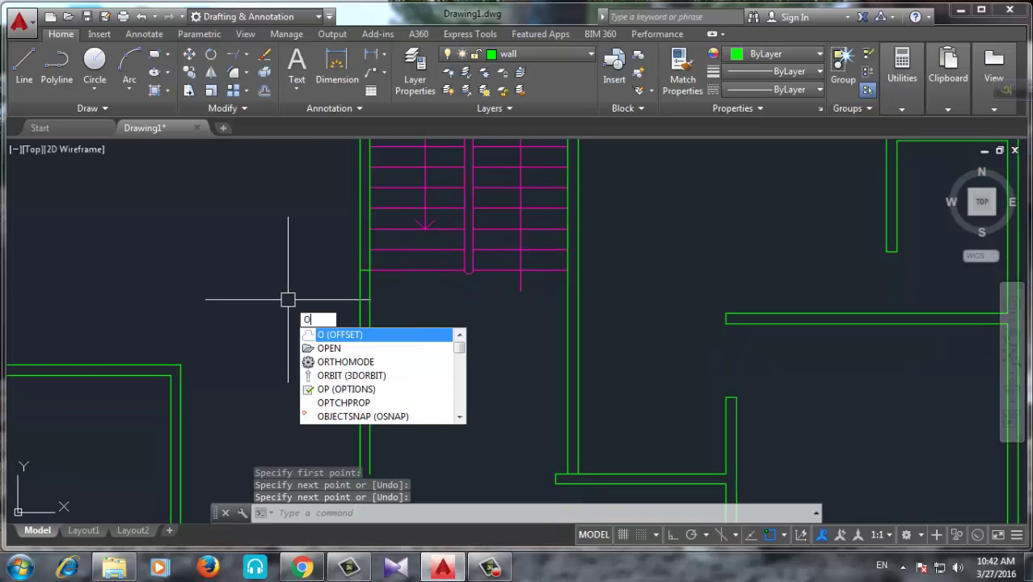
key("Return")
type("12")
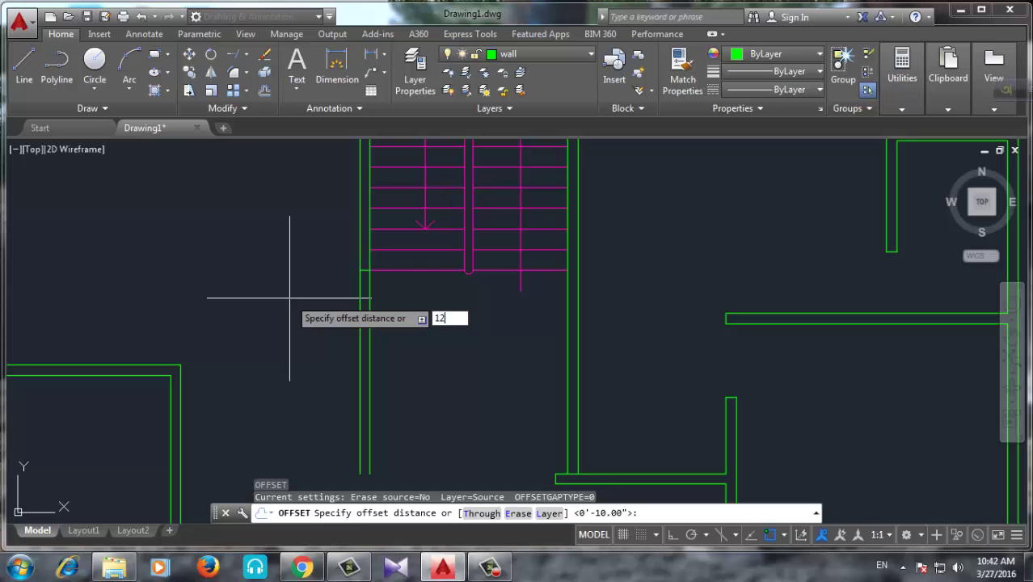
key("Return")
scroll(374, 268, "up", 5)
left_click(332, 309)
left_click(323, 312)
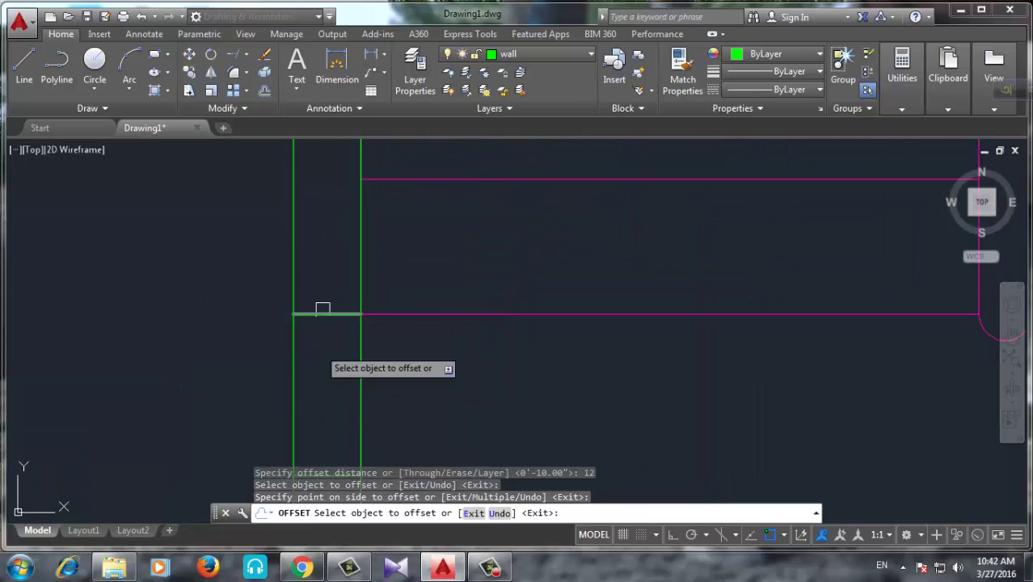
scroll(322, 310, "down", 4)
key("Return")
key("Return")
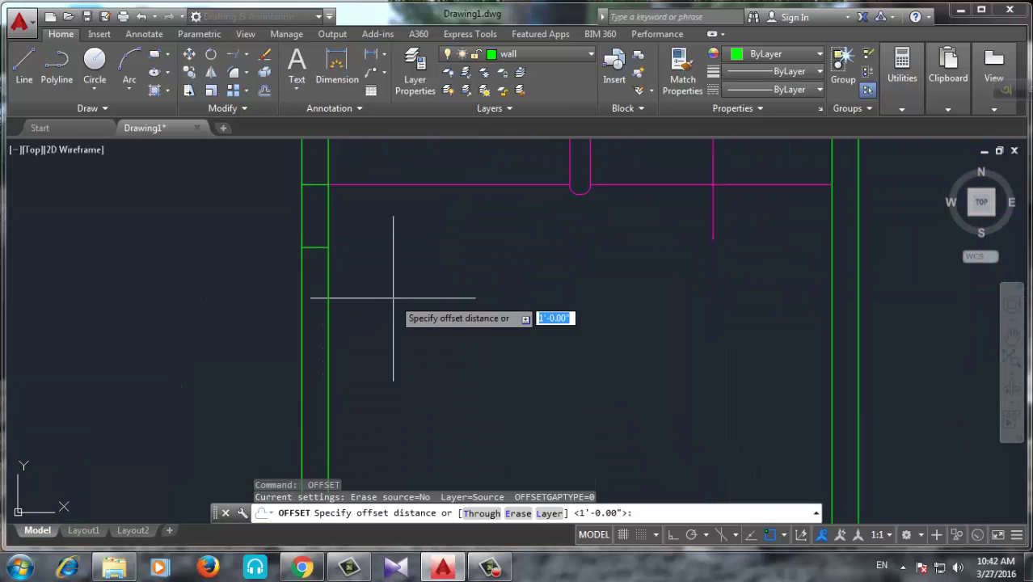
key("Return")
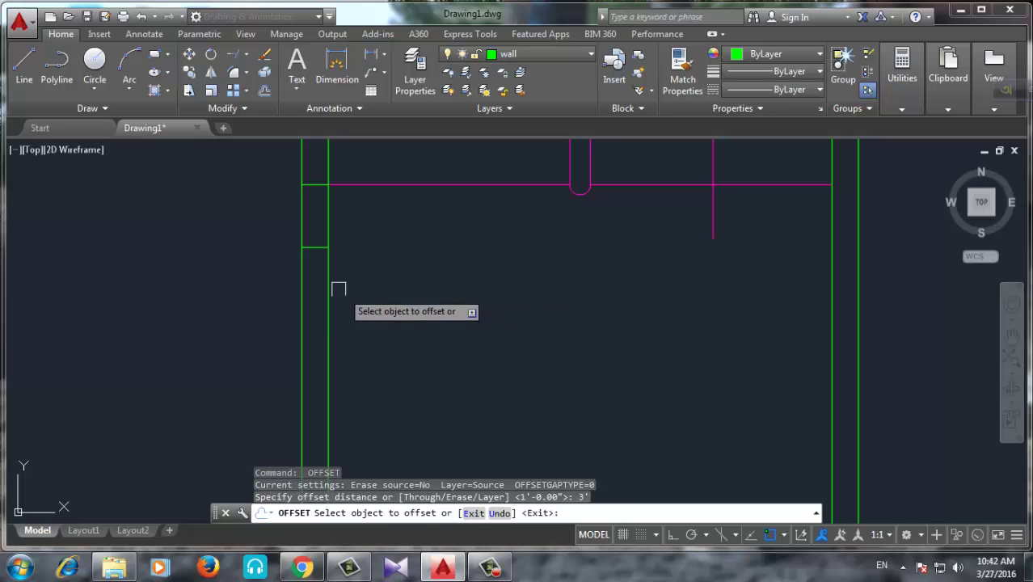
left_click(314, 247)
left_click(328, 333)
key("Return")
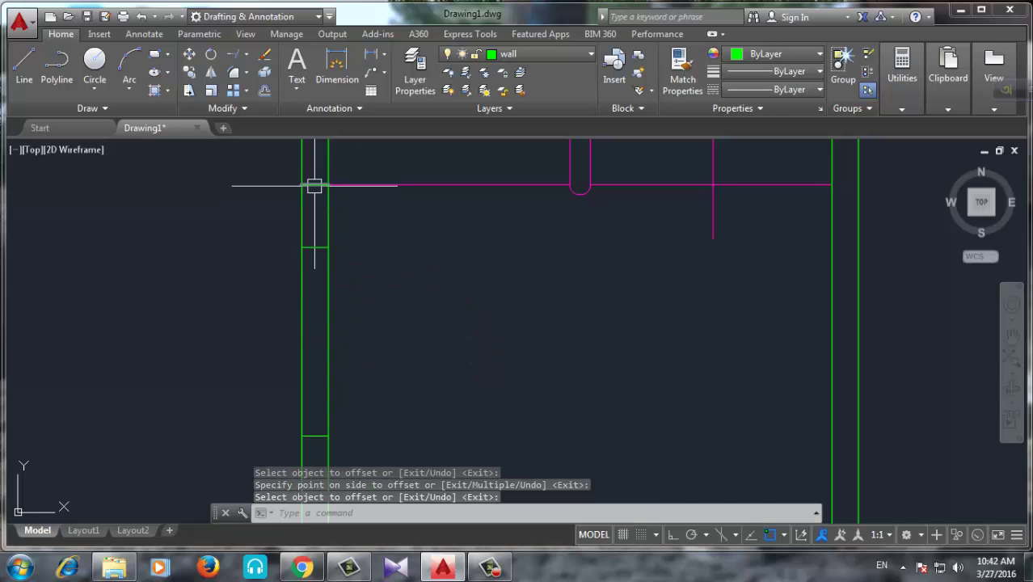
Erase the stray short wall cap line
left_click(312, 184)
key("Delete")
scroll(315, 245, "down", 2)
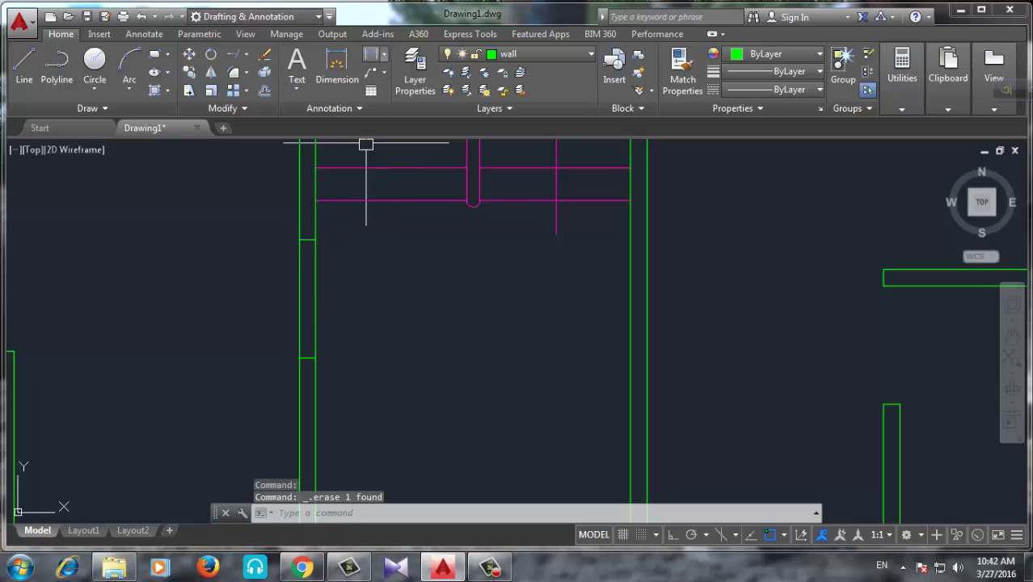
left_click(264, 71)
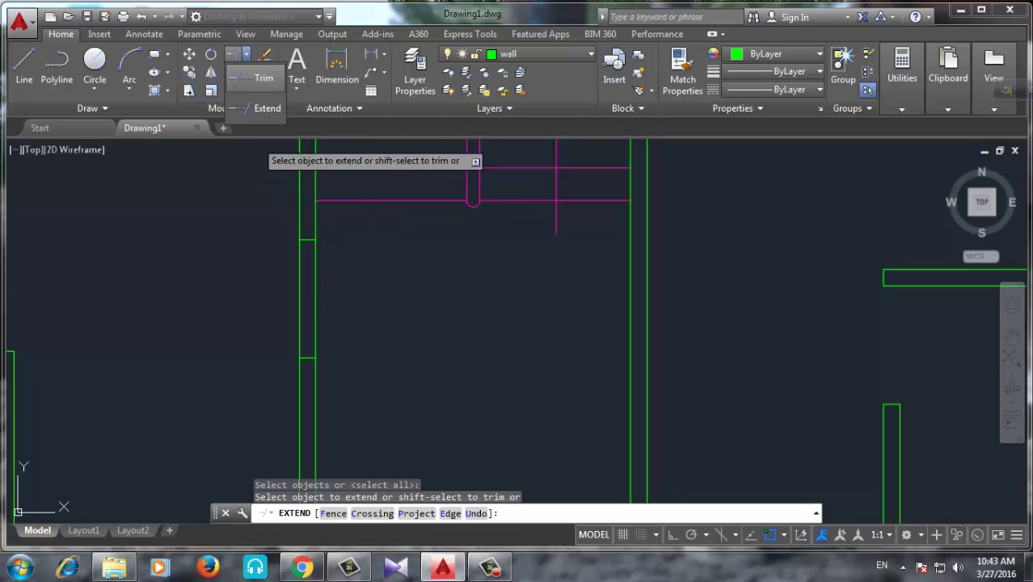
Trim the wall segments between the cross lines, using all lines as cutting edges, to open the 3' door
left_click(264, 77)
key("Return")
left_click_drag(357, 273, 249, 302)
scroll(338, 363, "down", 3)
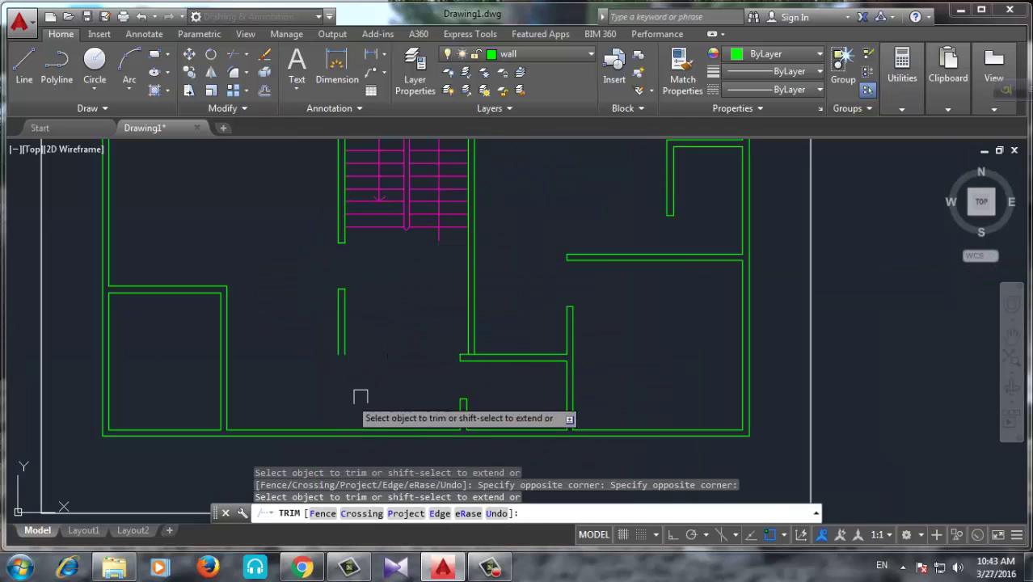
scroll(353, 301, "up", 2)
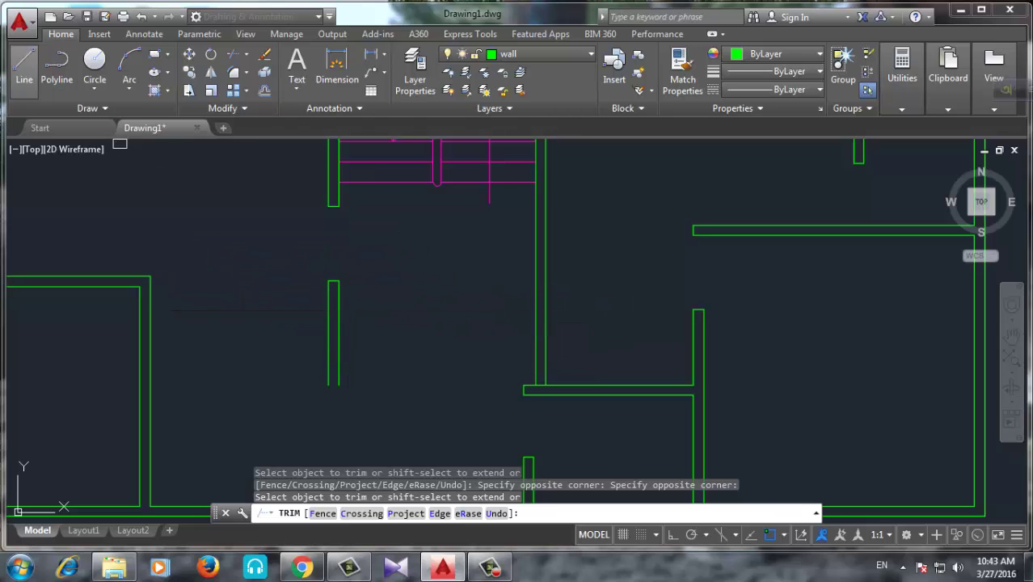
Draw a horizontal wall line from the left wall to the staircase wall and offset it 5 below
left_click(24, 65)
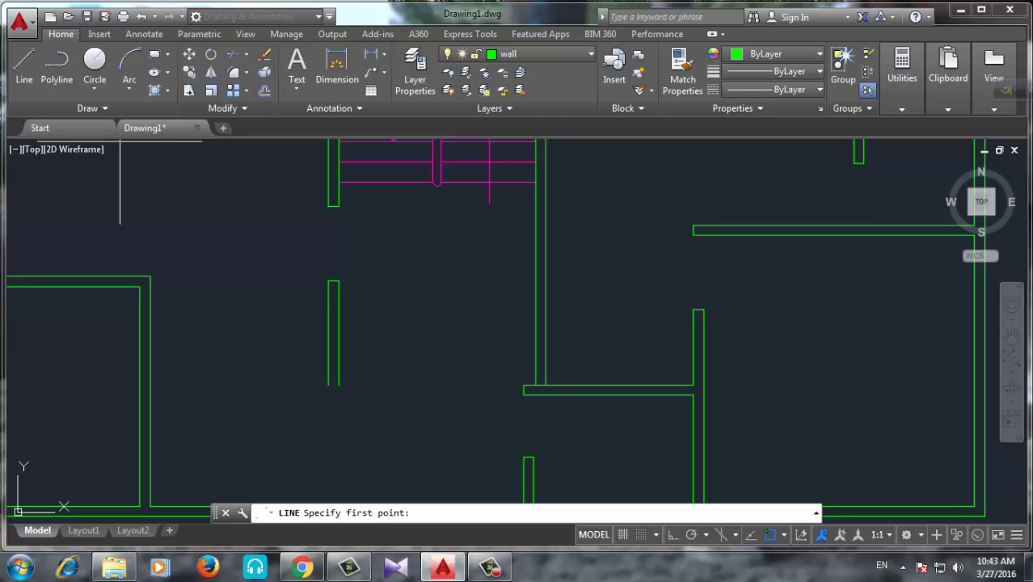
left_click(149, 276)
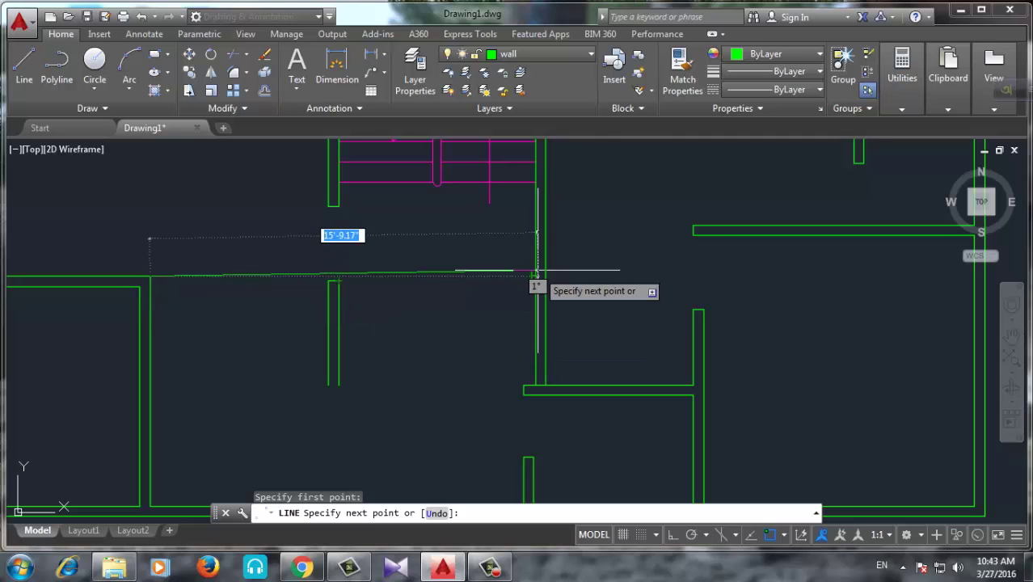
key("F8")
left_click(536, 276)
key("Return")
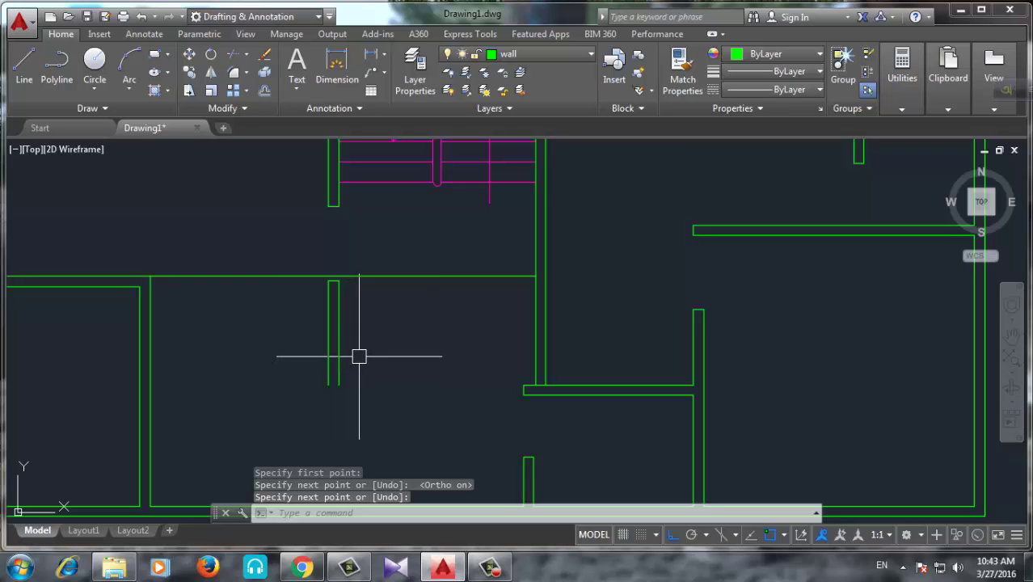
type("O")
key("Return")
type("5")
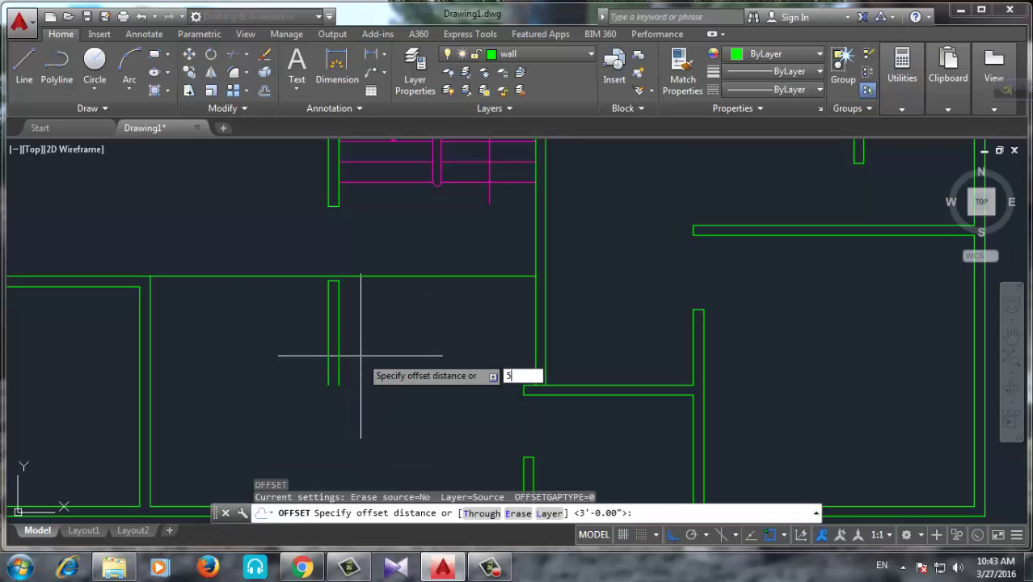
key("Return")
left_click(381, 277)
left_click(387, 350)
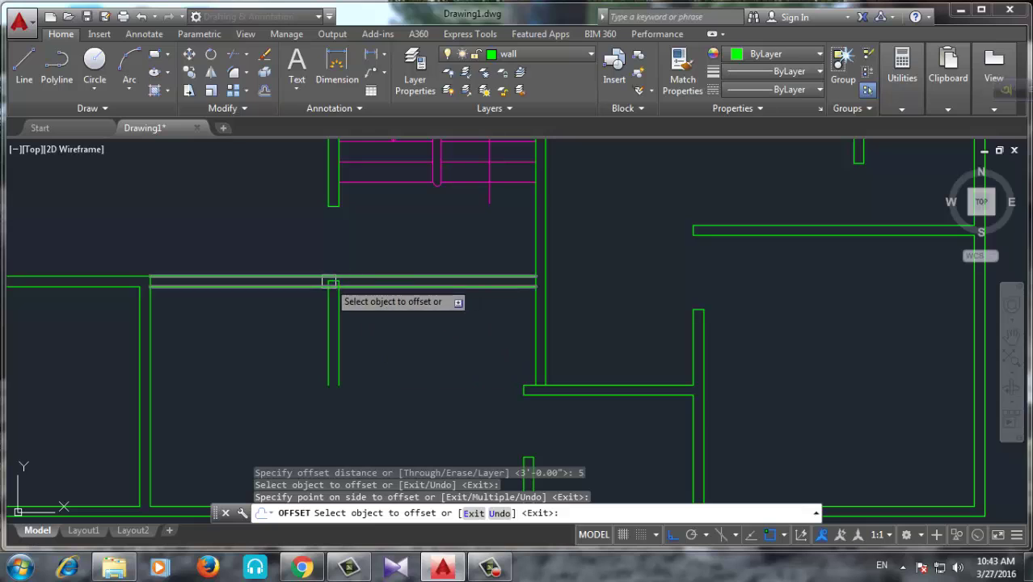
Trim the two vertical lines crossing the new wall and erase the leftover short line
type("tr")
key("Return")
key("Return")
scroll(353, 261, "up", 5)
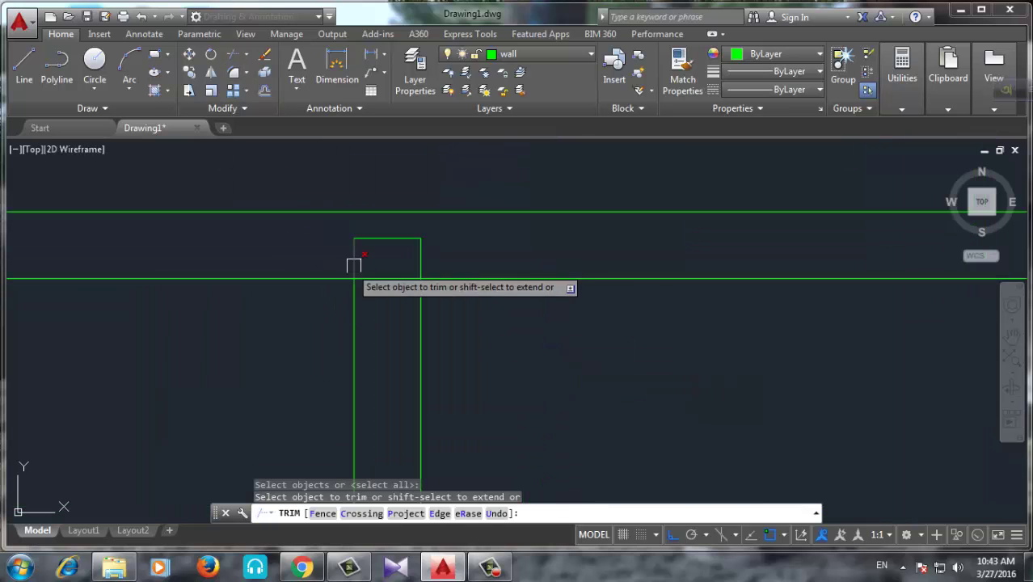
left_click_drag(360, 243, 348, 267)
left_click_drag(410, 179, 424, 251)
key("Return")
left_click(401, 237)
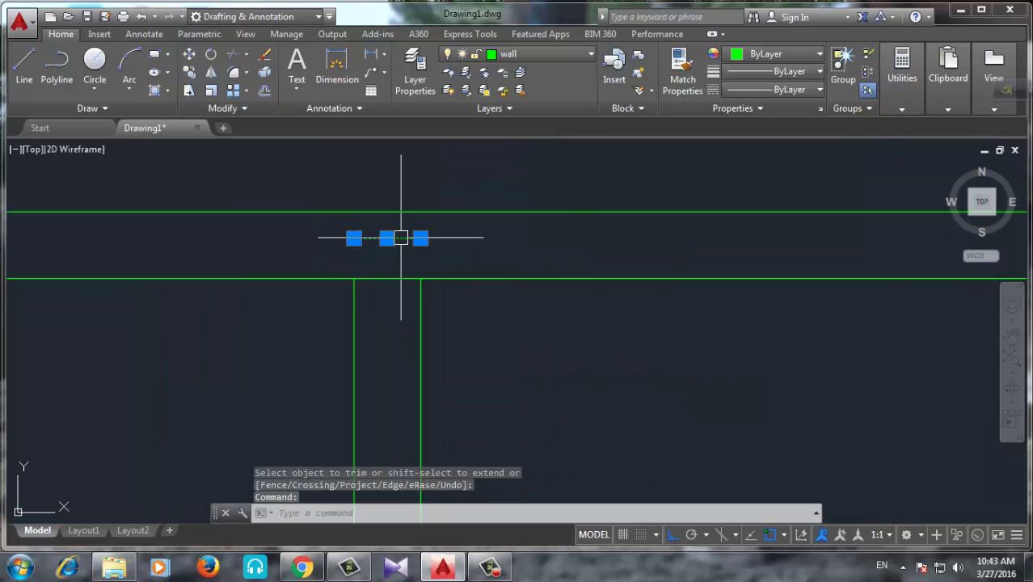
key("Delete")
type("tr")
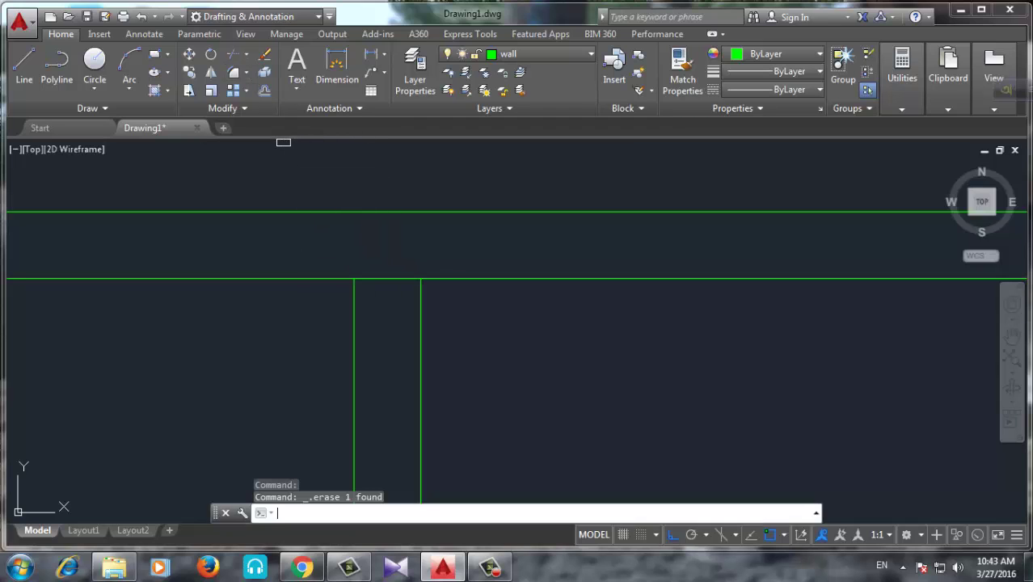
key("Return")
key("Return")
scroll(362, 280, "down", 2)
scroll(381, 307, "down", 3)
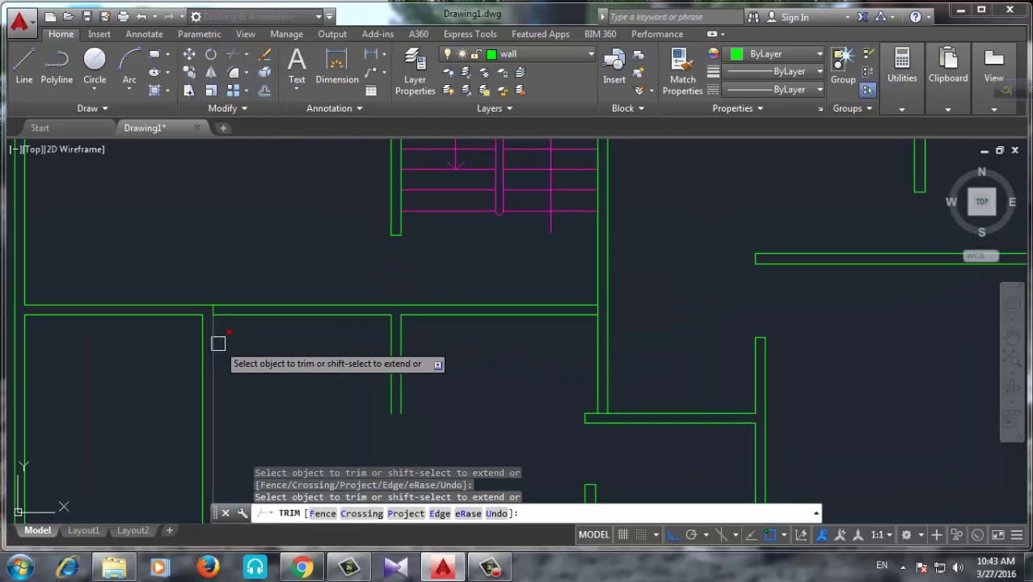
Offset the wall line 6' to the right to mark the opening's far edge
scroll(493, 354, "down", 5)
scroll(506, 359, "up", 2)
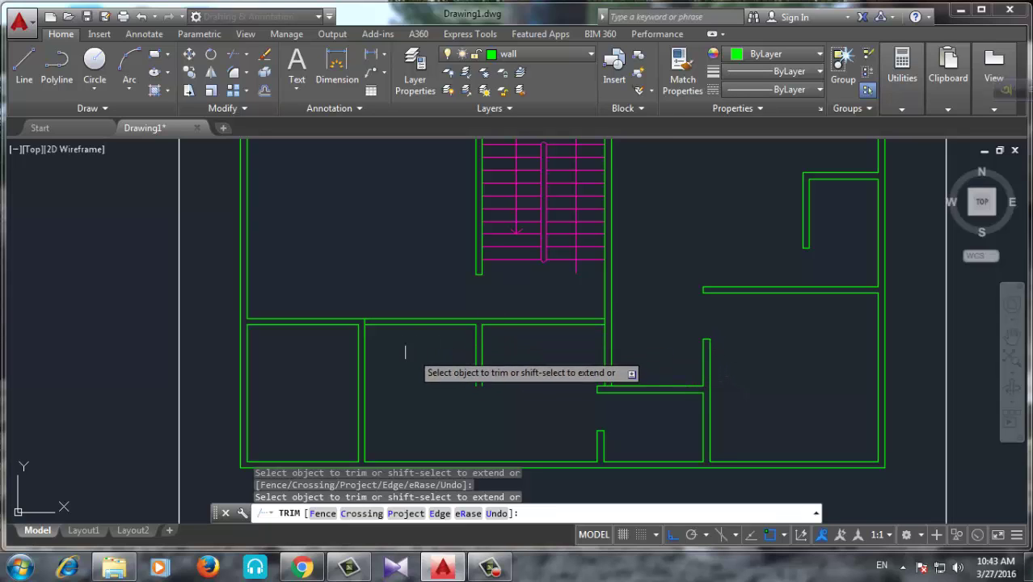
scroll(404, 350, "up", 5)
scroll(295, 300, "down", 3)
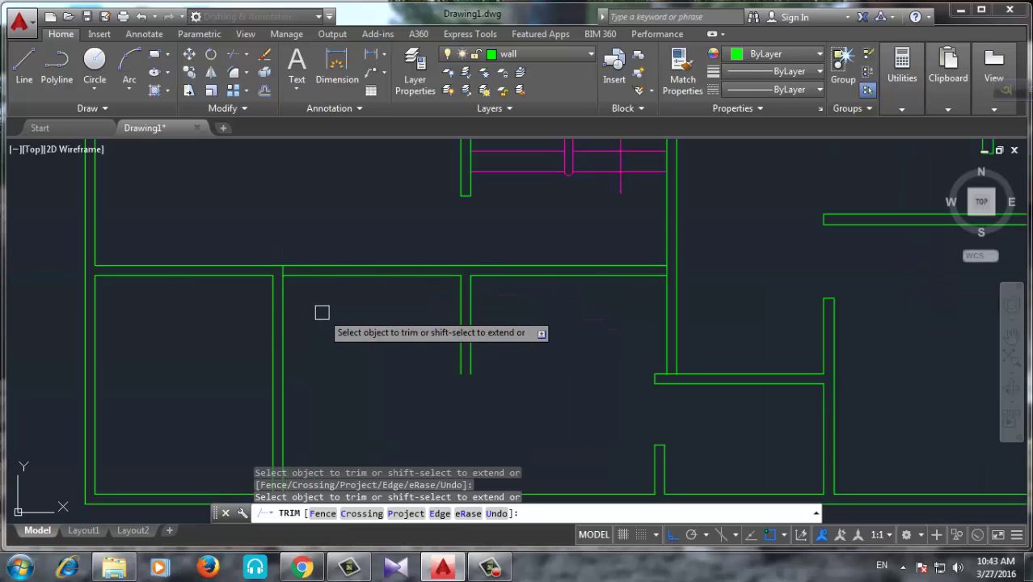
key("Escape")
key("Return")
type("6'")
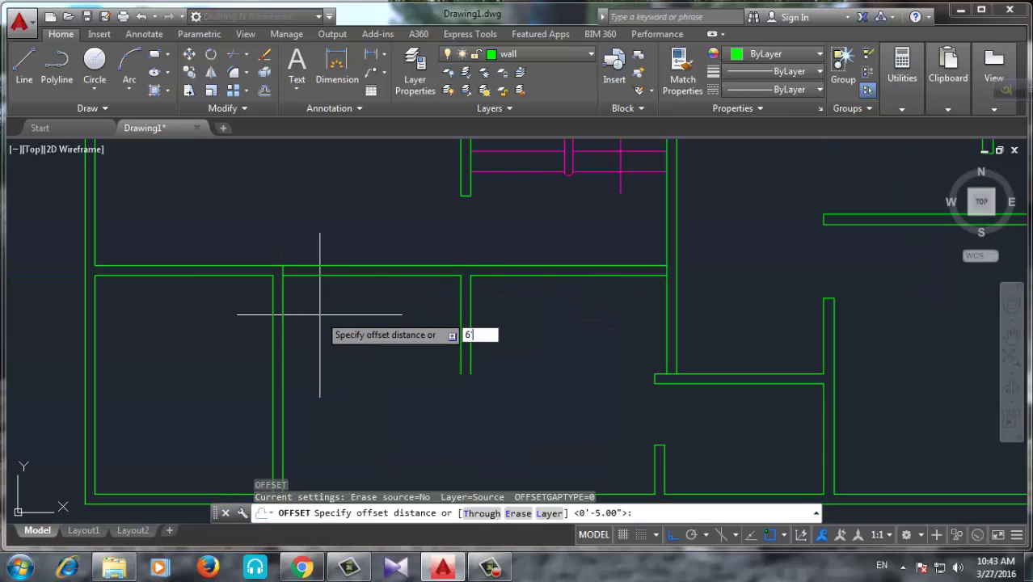
key("Return")
left_click(282, 309)
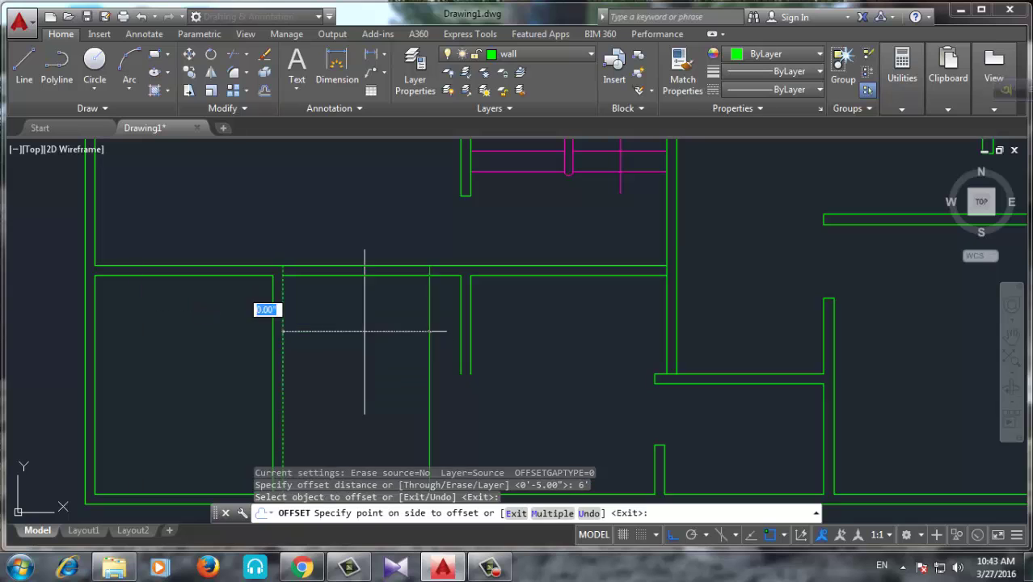
left_click(376, 328)
key("Return")
Trim away the wall between the two parallel lines to form the 6' opening
type("tr")
key("Return")
key("Return")
left_click_drag(328, 237, 327, 351)
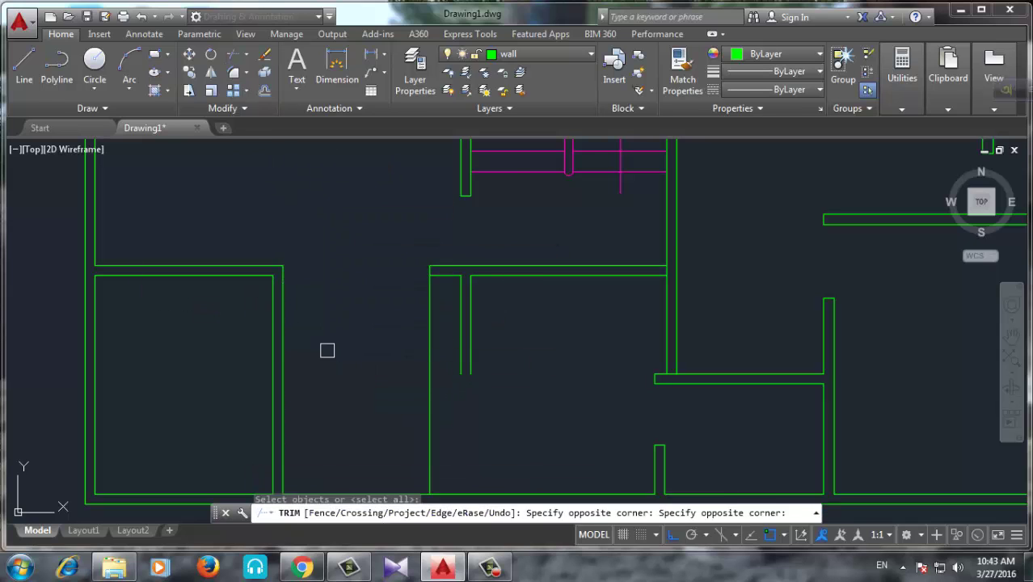
left_click(426, 360)
scroll(426, 361, "down", 2)
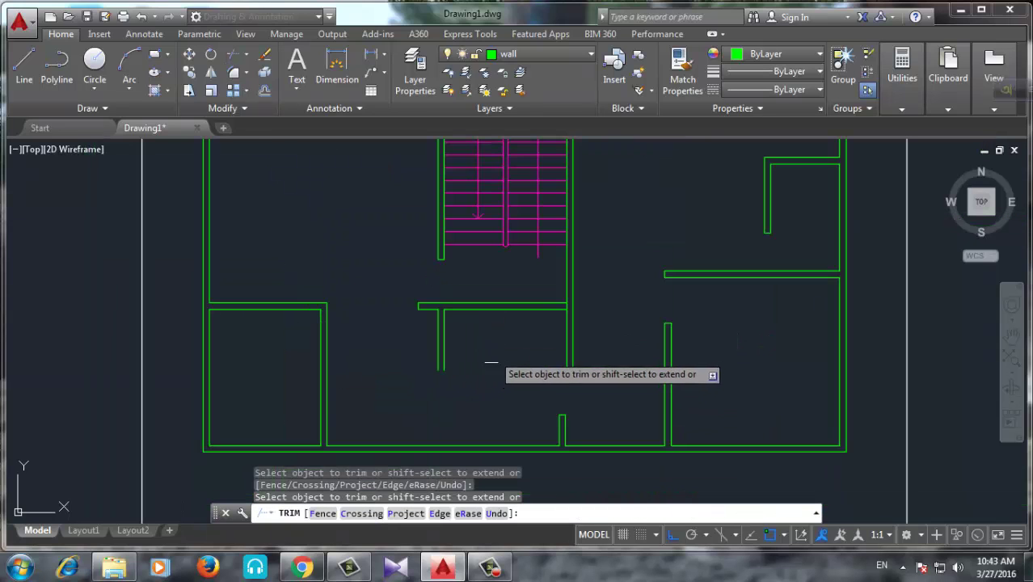
key("Escape")
Erase the short double-line wall stub beneath the opening
left_click(461, 327)
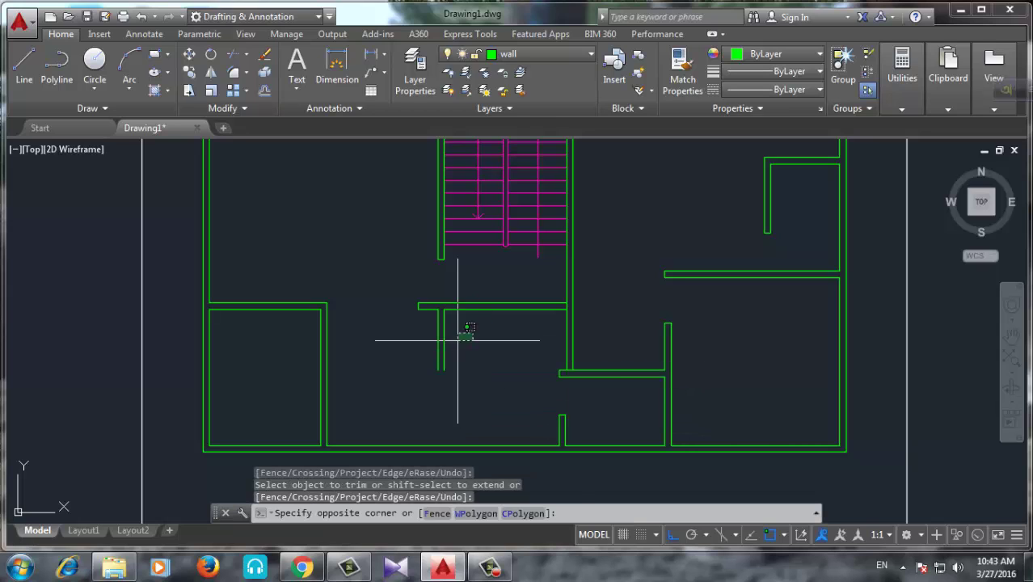
left_click(417, 360)
key("Delete")
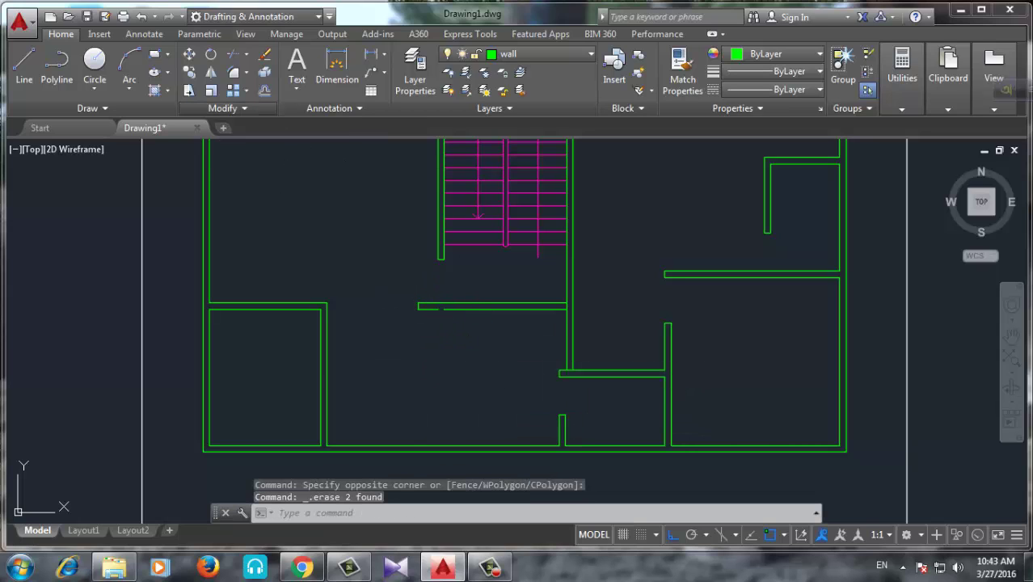
left_click(225, 108)
Join the two lower-face pieces of the wall below the staircase into one line
left_click(248, 145)
scroll(428, 316, "up", 4)
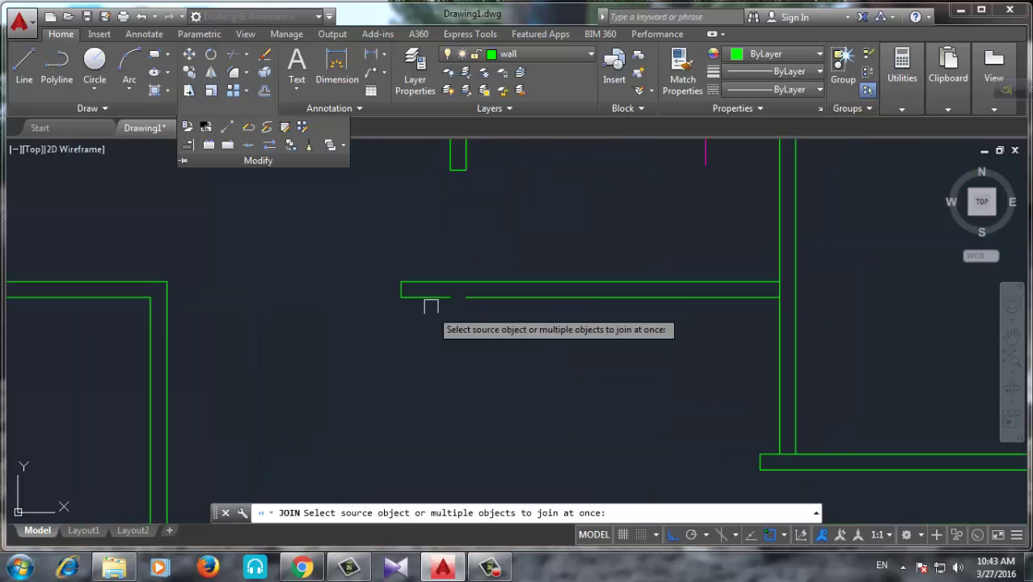
left_click(437, 297)
left_click(488, 301)
left_click(490, 297)
key("Return")
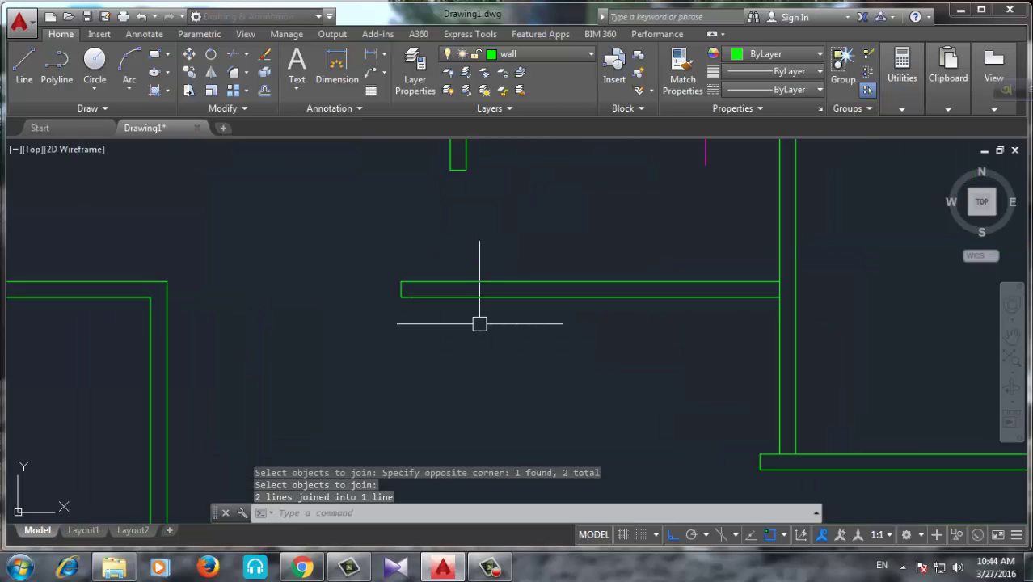
scroll(476, 323, "down", 5)
scroll(484, 351, "up", 5)
scroll(498, 311, "down", 5)
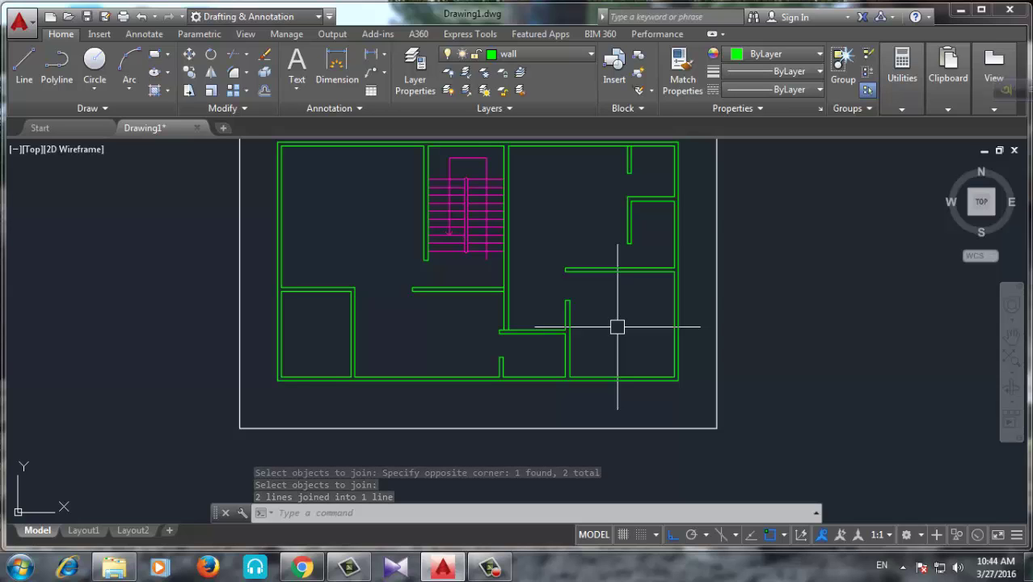
scroll(513, 307, "up", 2)
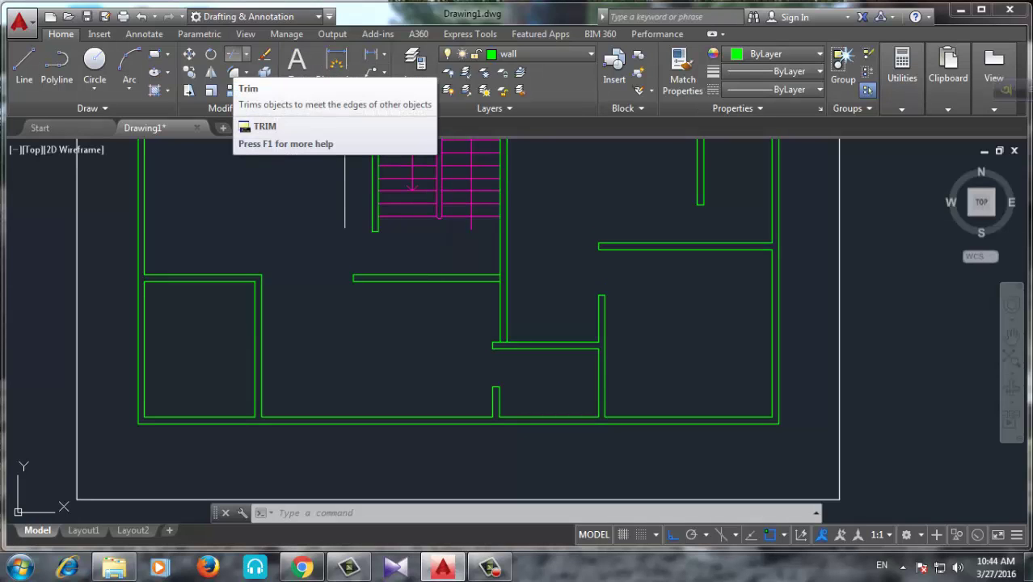
Extend the interior wall line below the staircase until it meets the stair wall
left_click(245, 54)
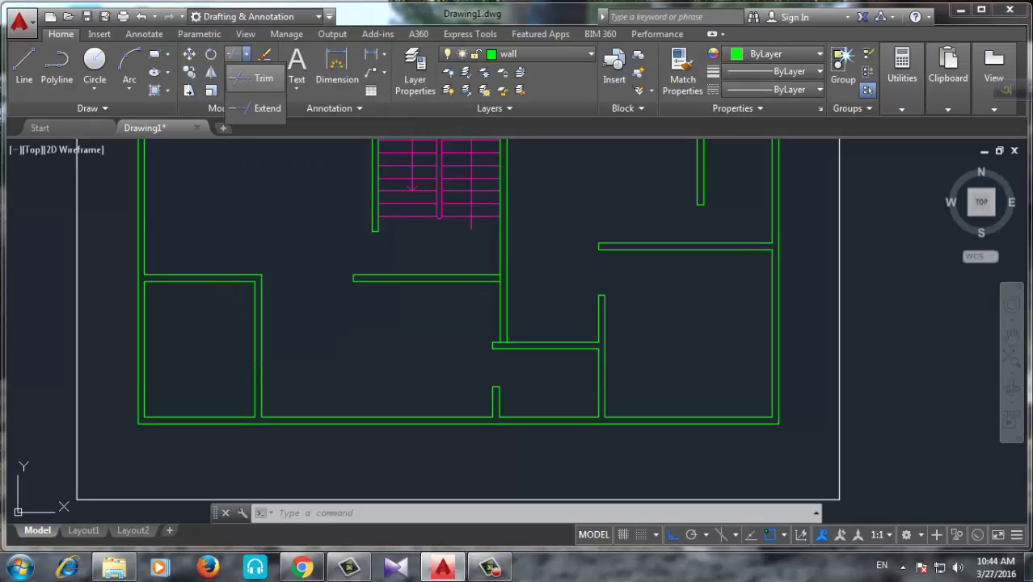
left_click(267, 108)
scroll(453, 332, "down", 2)
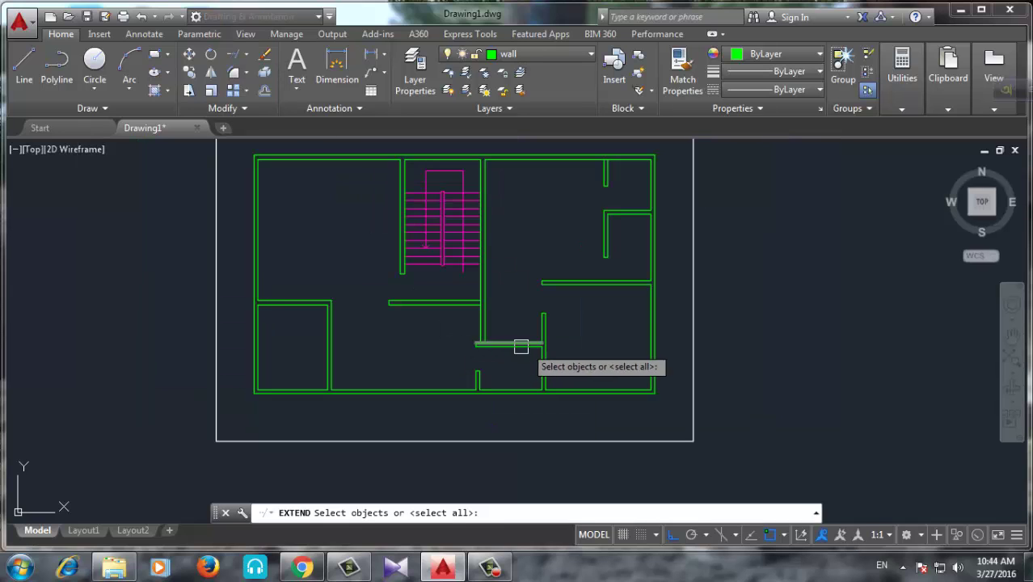
key("Return")
scroll(473, 319, "up", 3)
scroll(470, 295, "up", 2)
left_click(481, 294)
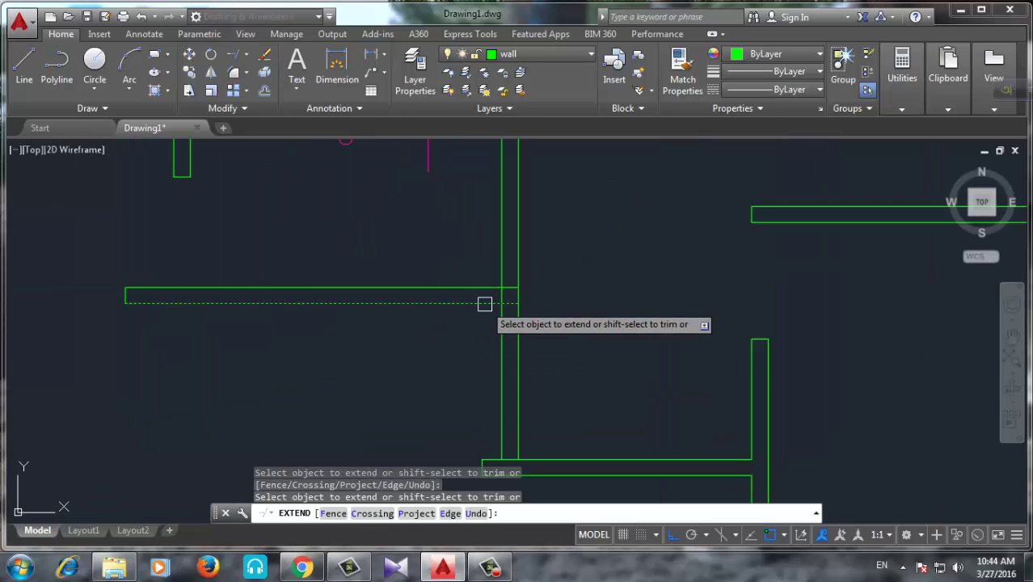
scroll(489, 302, "down", 3)
left_click(527, 302)
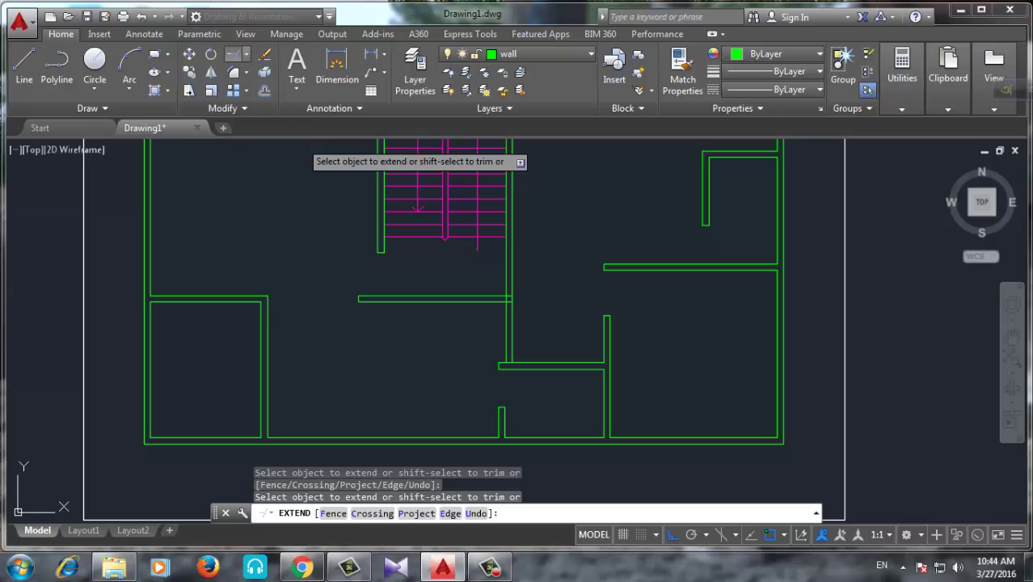
Trim the stair wall's overhanging end to leave a clean corner
left_click(263, 78)
key("Return")
left_click_drag(525, 318, 404, 348)
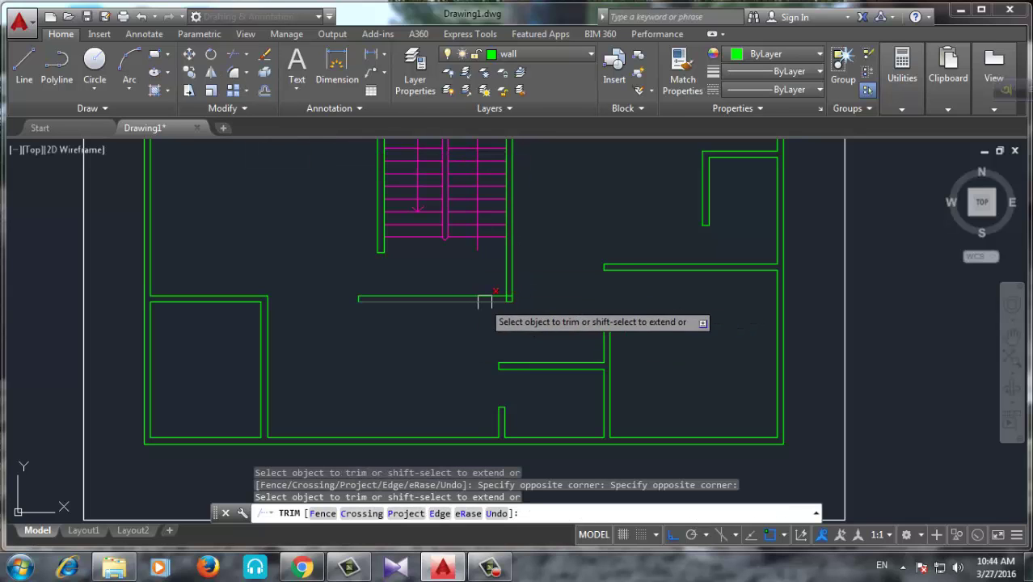
scroll(493, 311, "up", 2)
key("Escape")
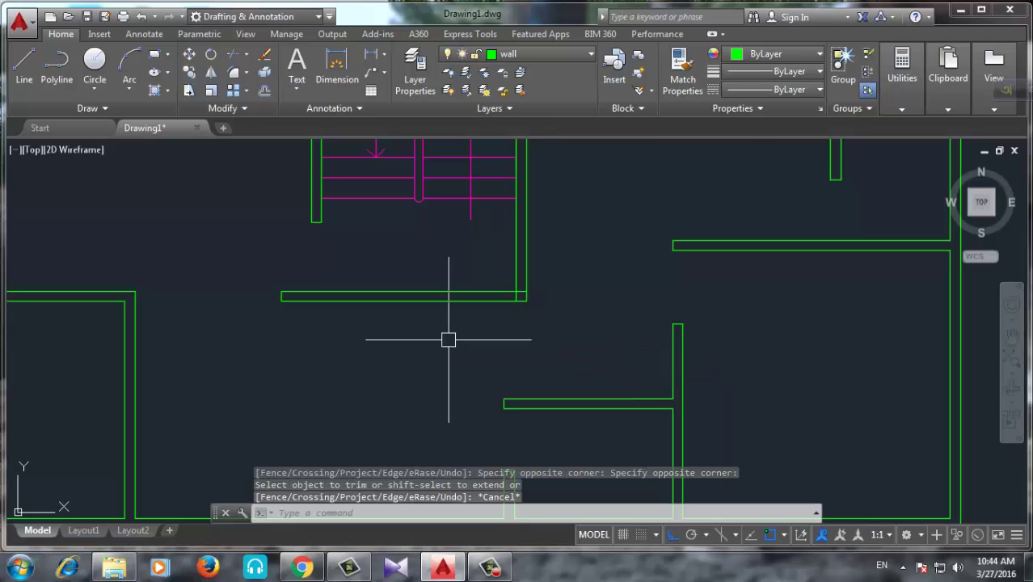
type("O")
Offset the stair-side wall 3' to the left
key("Return")
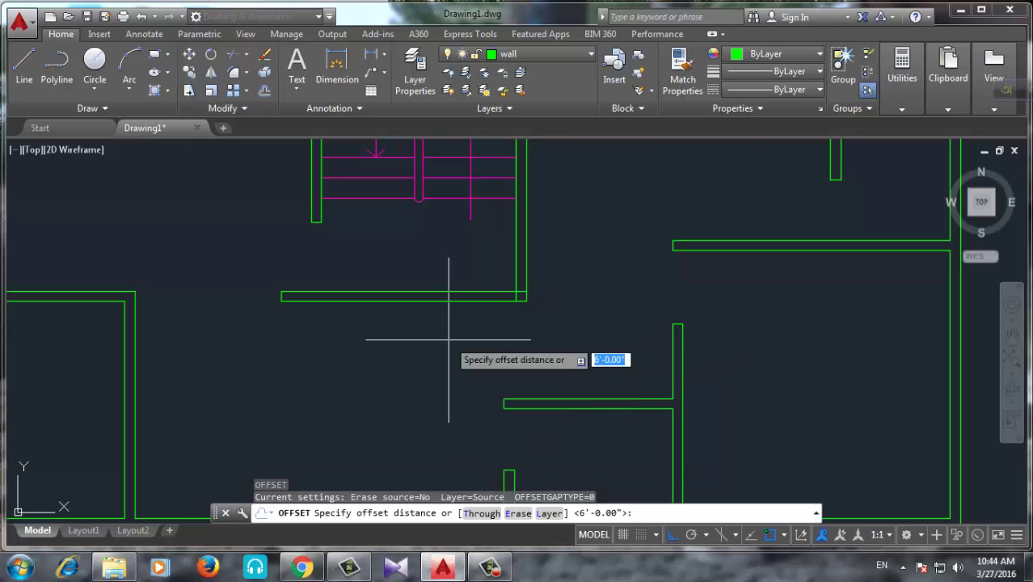
type("3'")
key("Return")
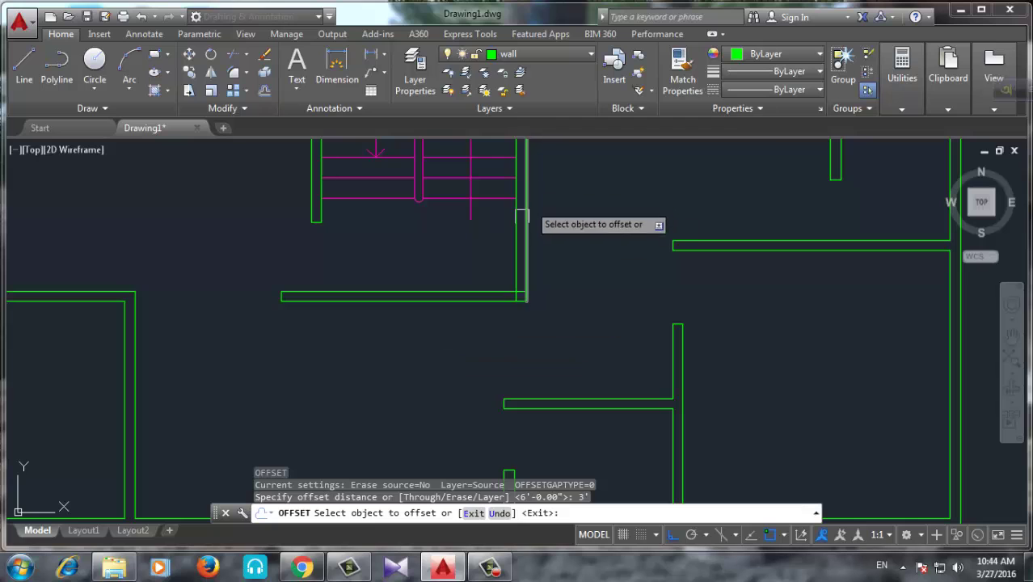
left_click(515, 236)
left_click(393, 258)
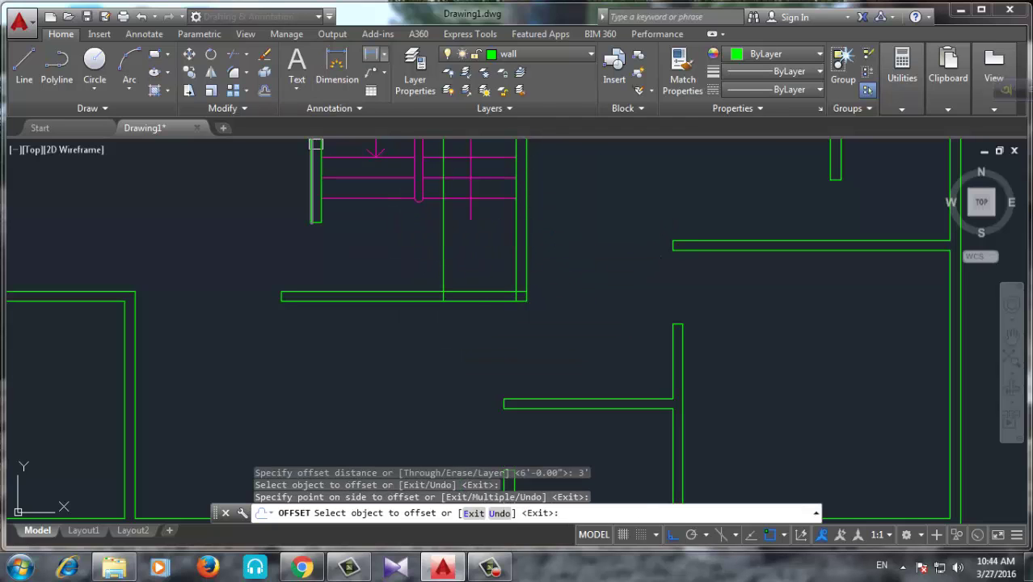
Trim the wall lines lying between the two vertical walls
left_click(233, 54)
key("Return")
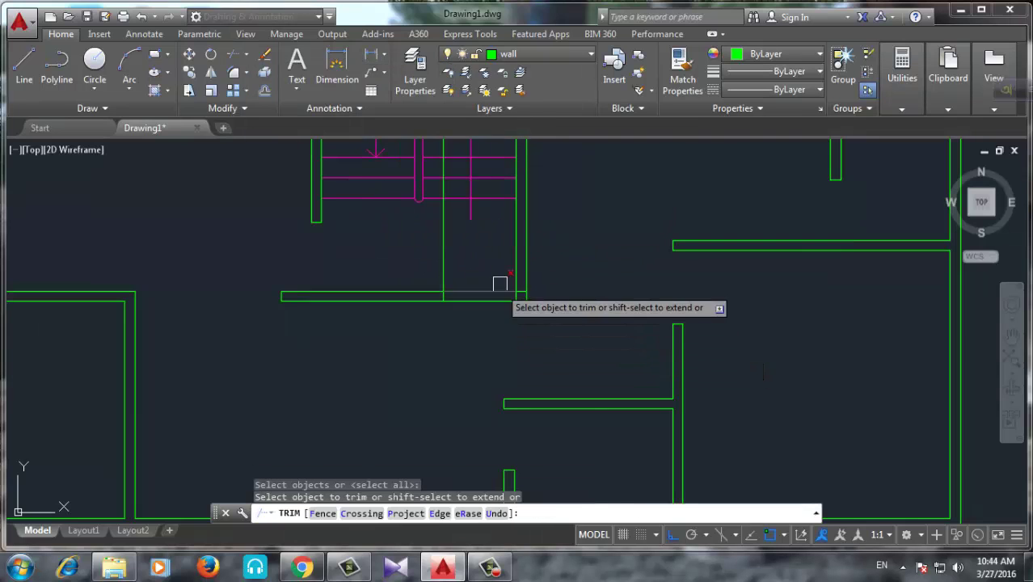
mouse_move(486, 263)
left_mouse_down()
mouse_move(471, 324)
mouse_move(466, 248)
left_mouse_up()
key("Return")
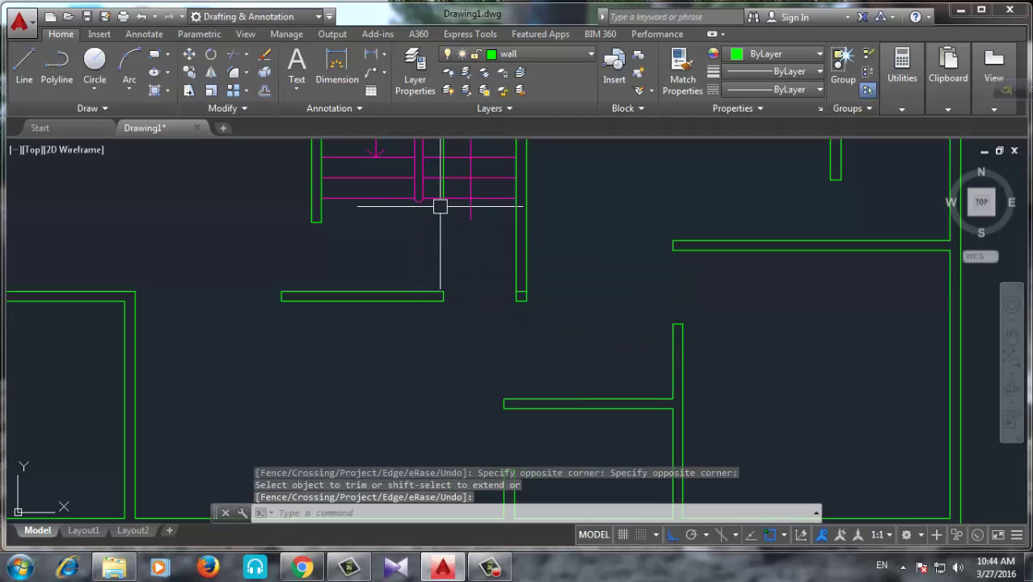
scroll(448, 263, "up", 2)
scroll(447, 263, "up", 2)
key("Return")
Erase the stray green line inside the staircase
left_click(449, 276)
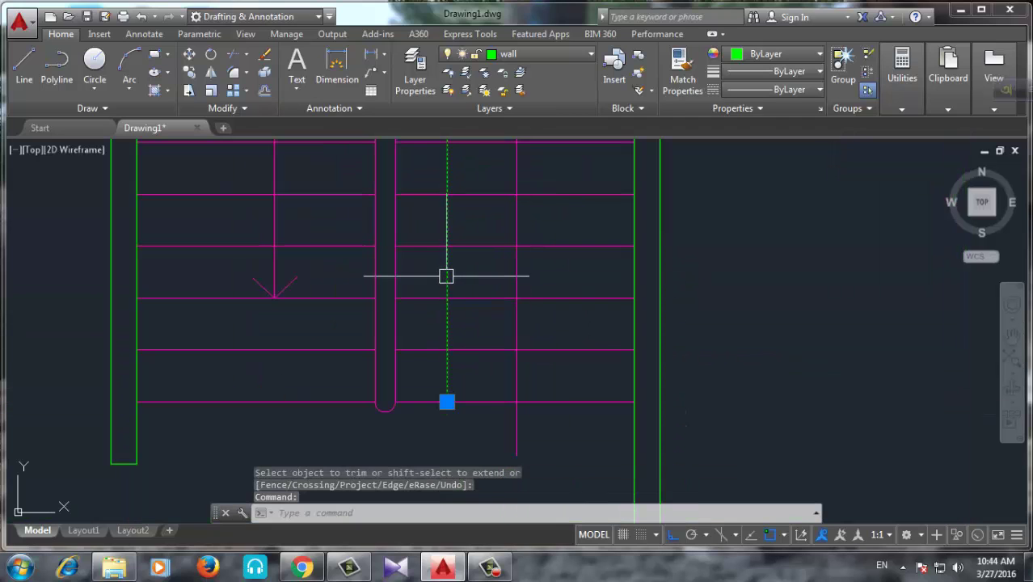
key("Delete")
scroll(498, 335, "down", 3)
scroll(482, 362, "down", 2)
scroll(481, 340, "up", 5)
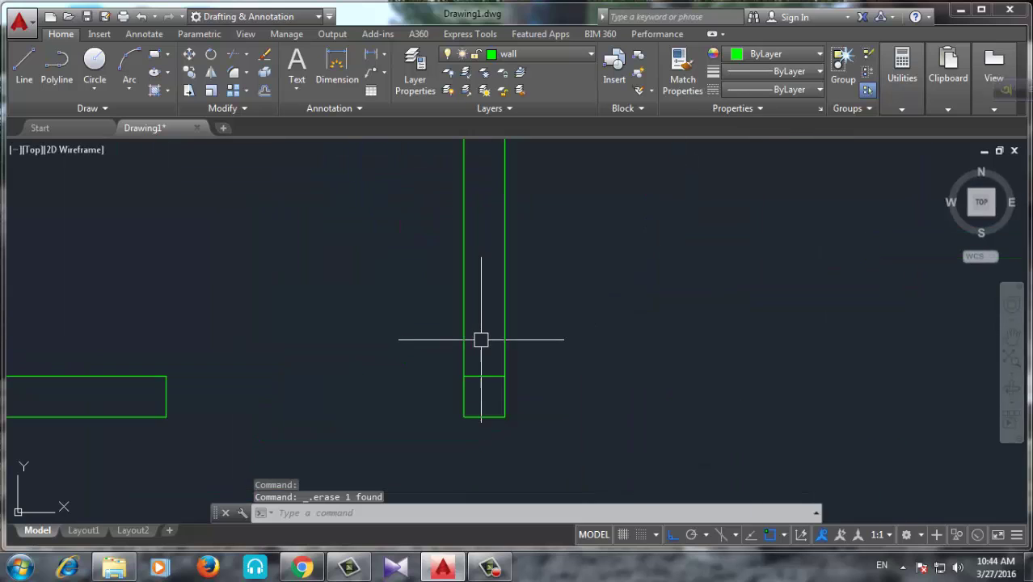
scroll(481, 339, "up", 4)
Erase the leftover horizontal wall segment and recenter the floor plan
left_click(478, 432)
key("Delete")
scroll(534, 339, "down", 2)
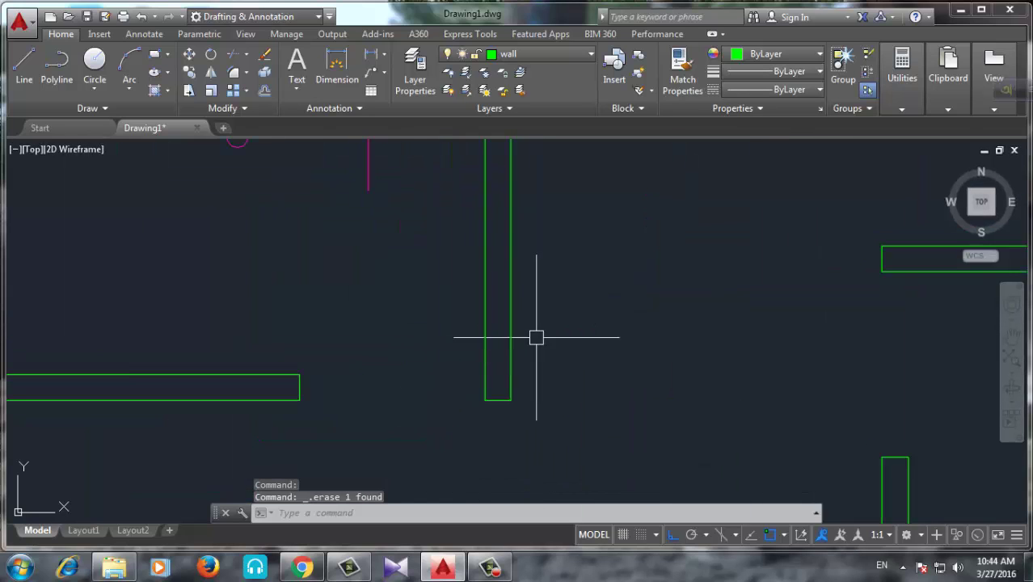
scroll(531, 358, "down", 2)
scroll(604, 418, "down", 2)
scroll(691, 434, "down", 2)
middle_click_drag(691, 433, 599, 387)
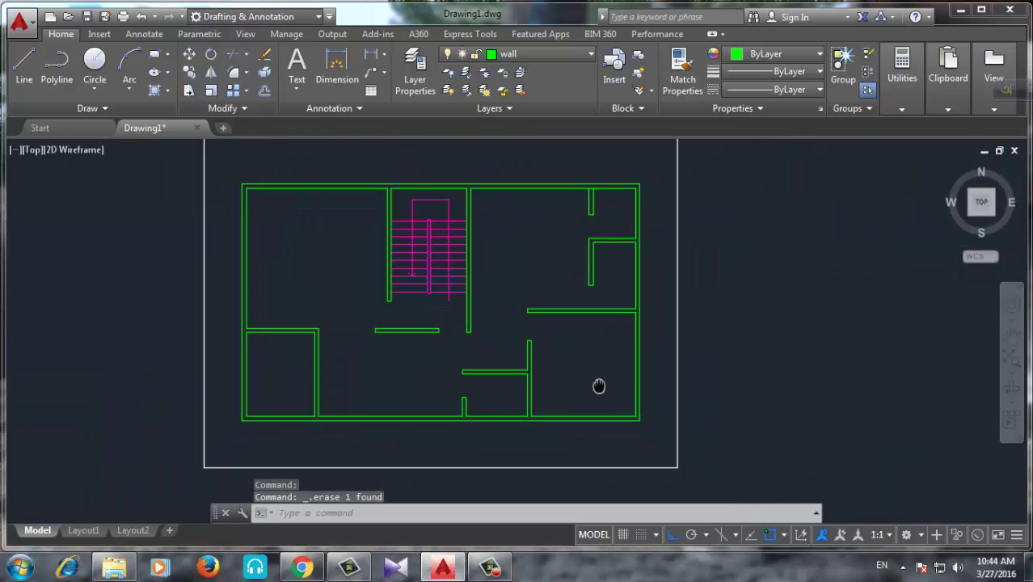
scroll(547, 392, "up", 2)
scroll(568, 487, "down", 2)
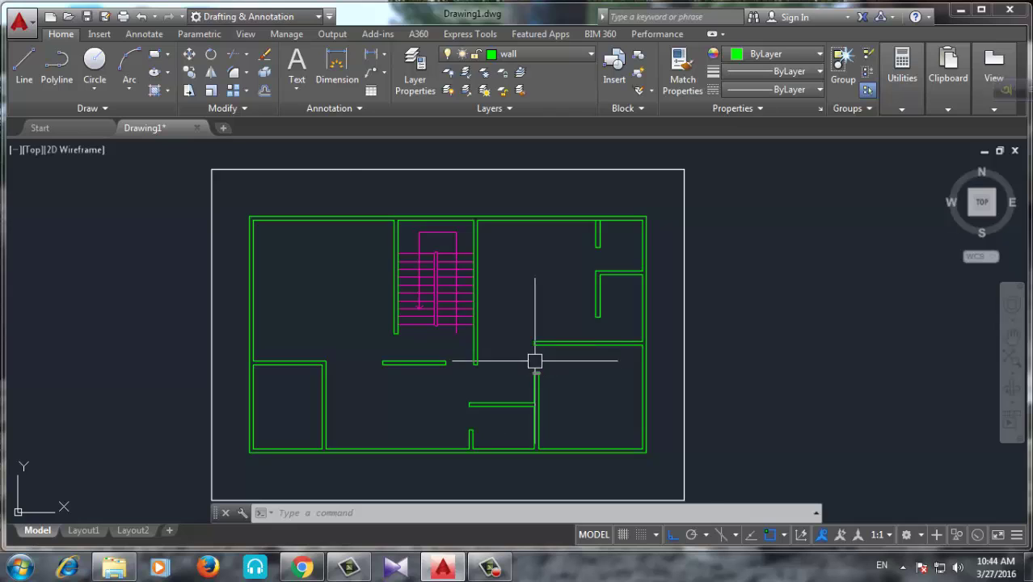
scroll(541, 349, "up", 2)
scroll(552, 345, "up", 2)
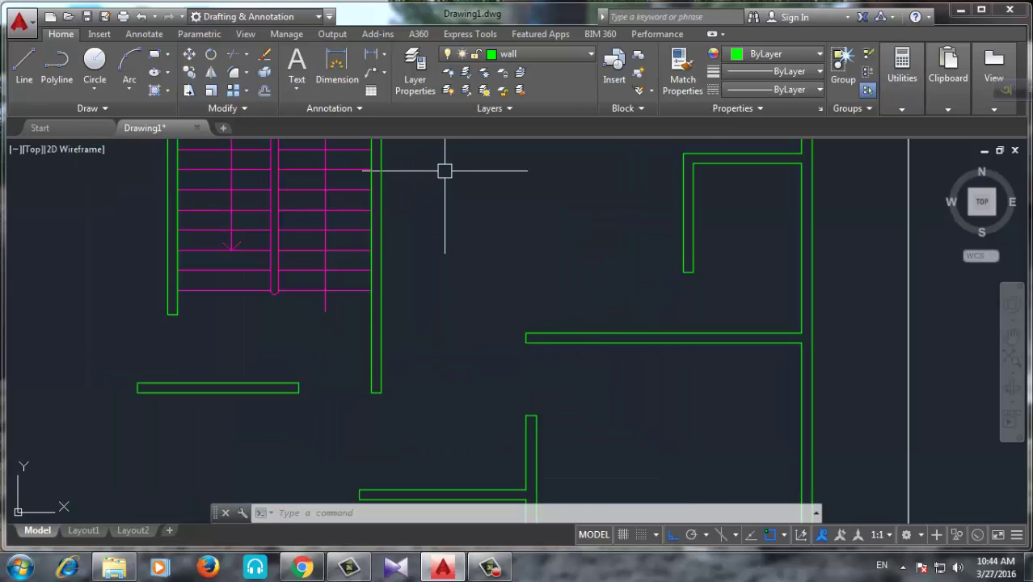
Extend the lower vertical wall to the horizontal wall, then delete the short extended segment
left_click(232, 55)
left_click(245, 54)
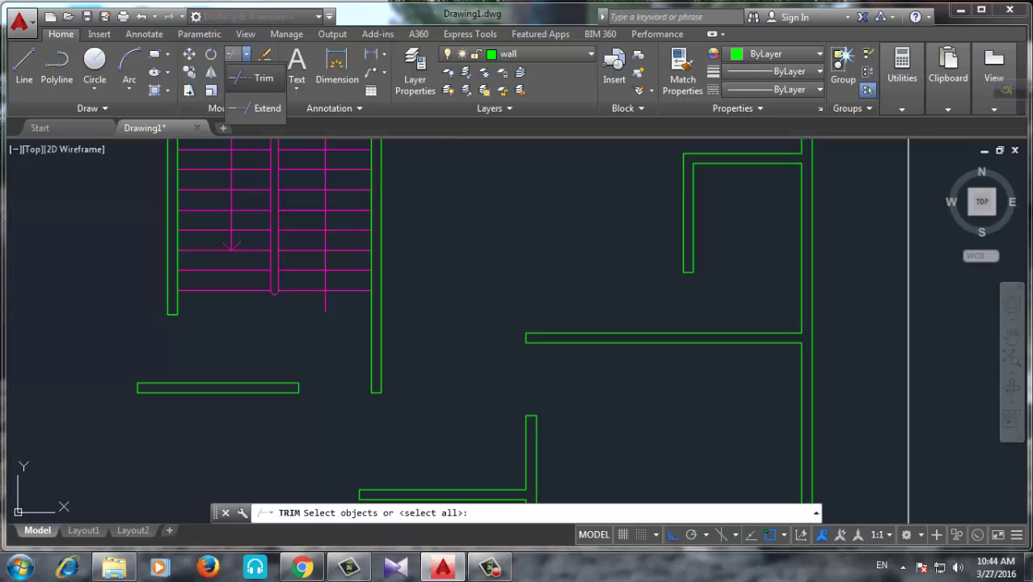
key("Return")
left_click(604, 300)
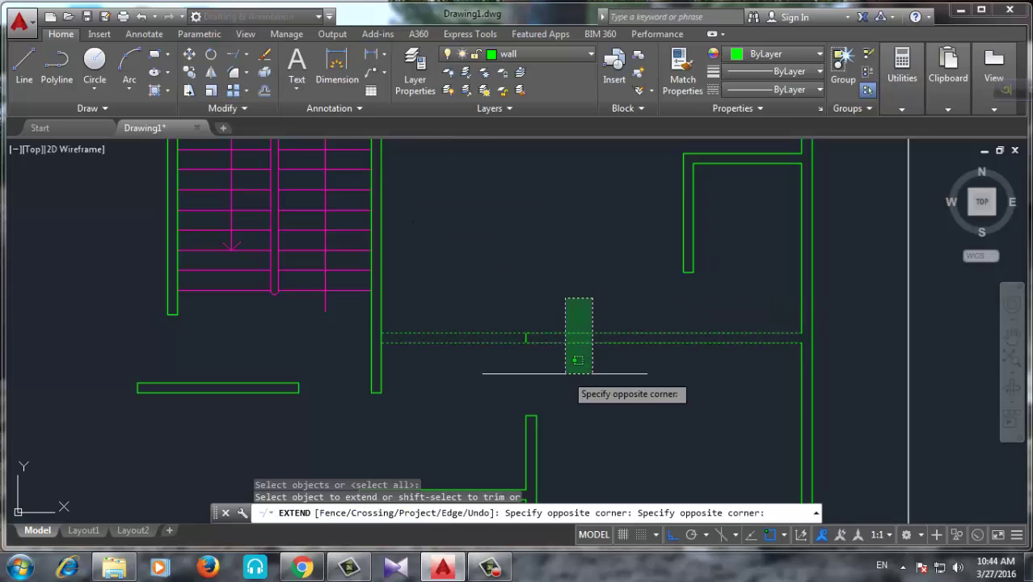
left_click(565, 369)
scroll(526, 343, "up", 3)
key("Escape")
left_click(527, 337)
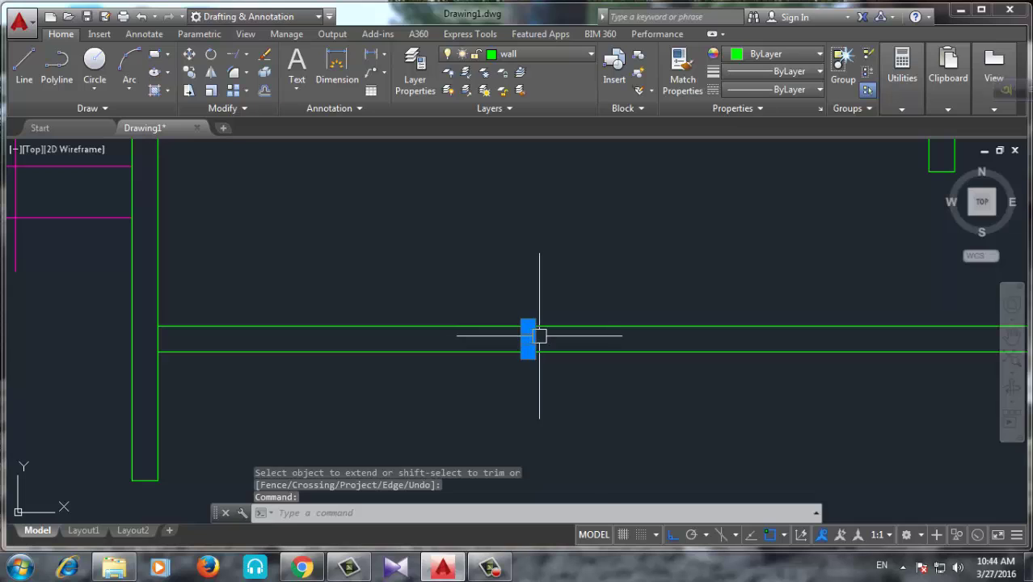
key("Delete")
scroll(438, 353, "down", 2)
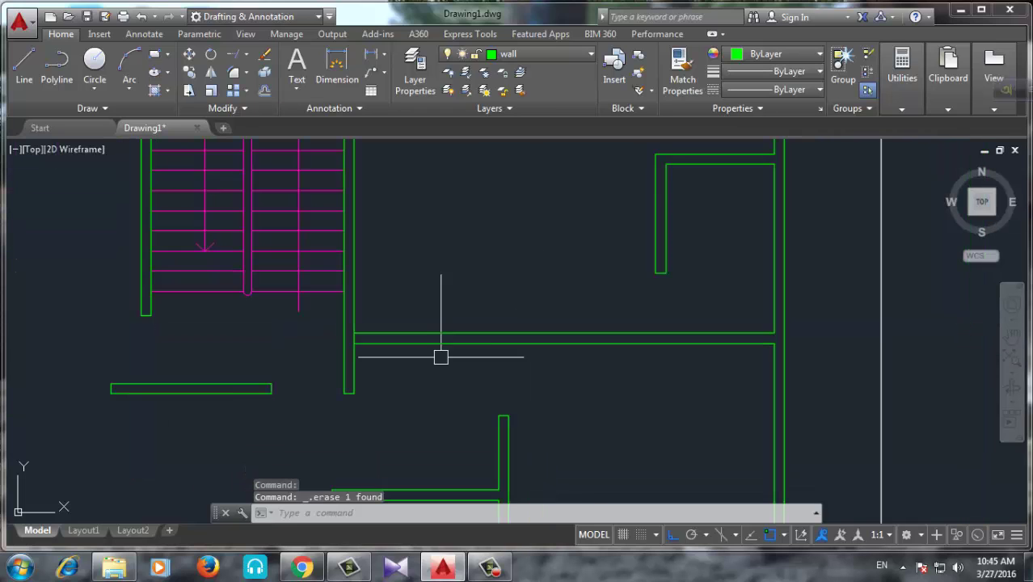
scroll(449, 358, "down", 1)
type("O")
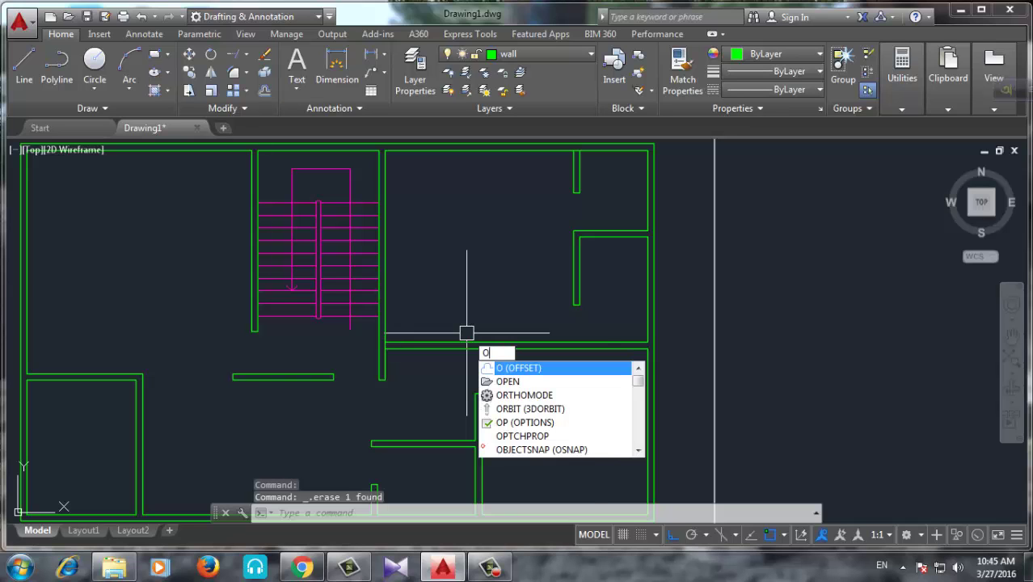
Offset the stair-side wall line 3' to the right
key("Return")
key("Return")
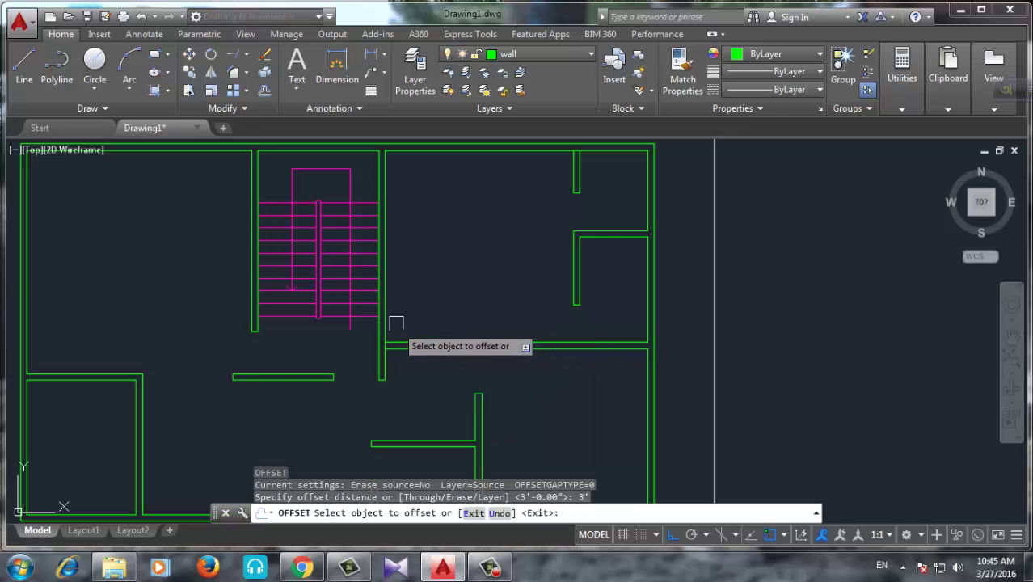
left_click(388, 327)
left_click(415, 299)
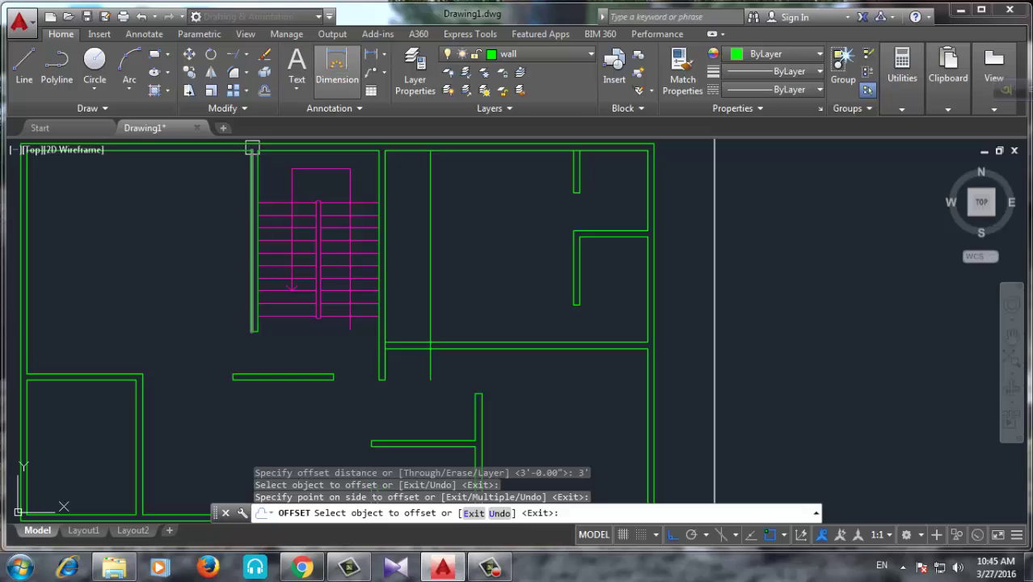
Trim the horizontal wall back to the new offset line
left_click(233, 55)
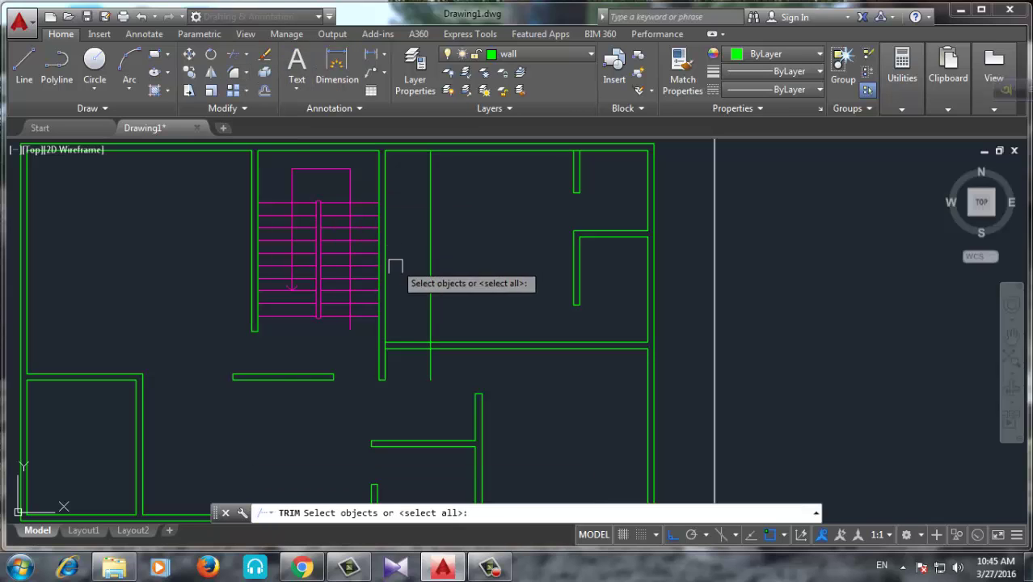
mouse_move(411, 297)
left_mouse_down()
mouse_move(406, 386)
mouse_move(412, 338)
left_mouse_up()
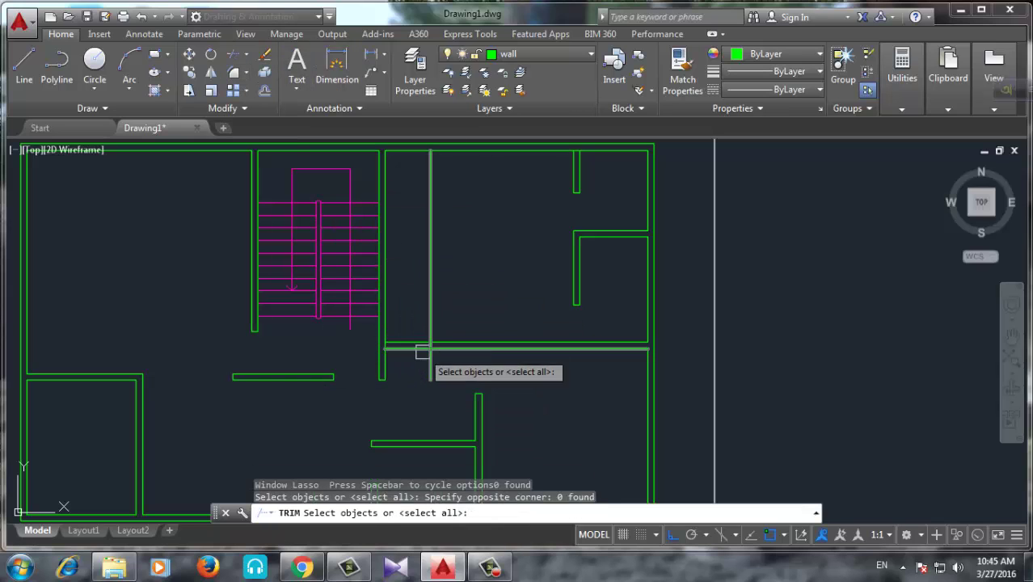
left_click(418, 342)
left_click(233, 55)
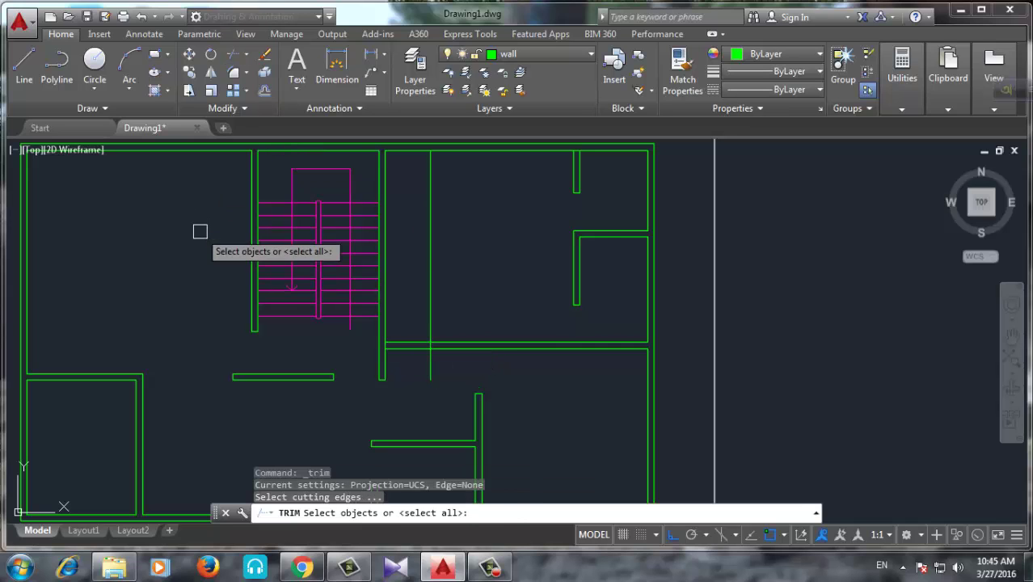
key("Return")
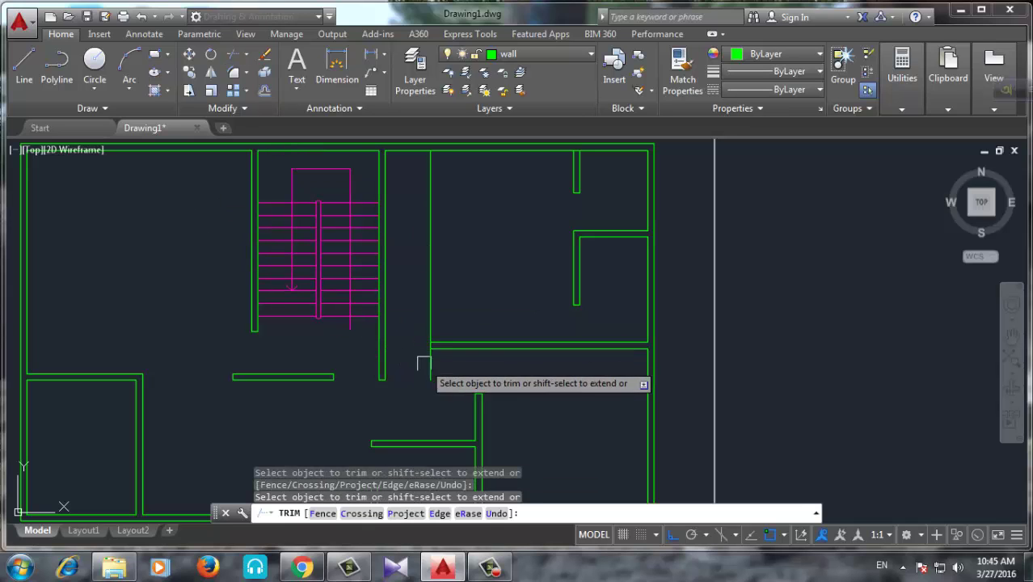
scroll(501, 343, "up", 2)
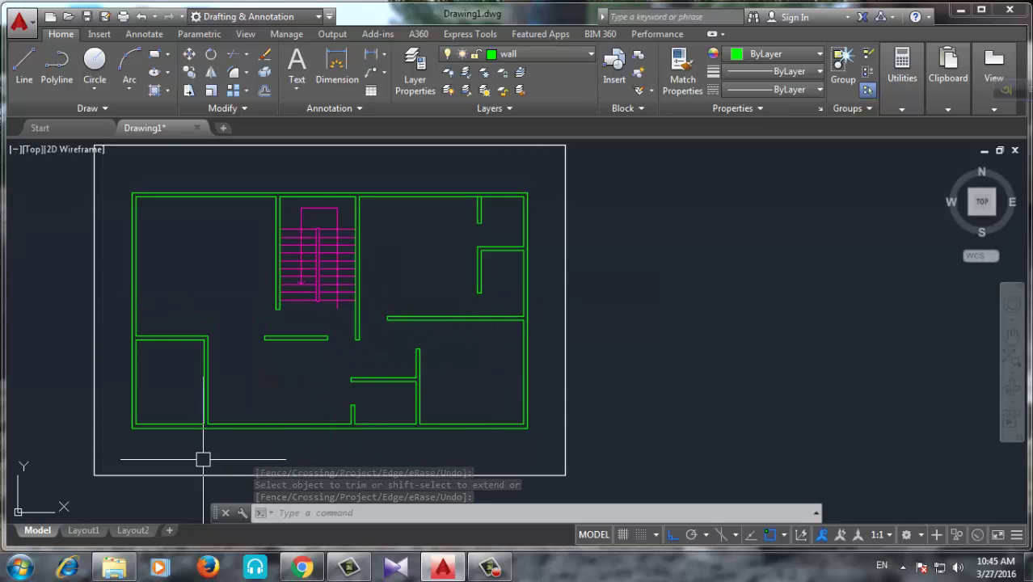
Offset the lower-left room's bottom wall 3' upward as a doorway guide
scroll(203, 459, "up", 4)
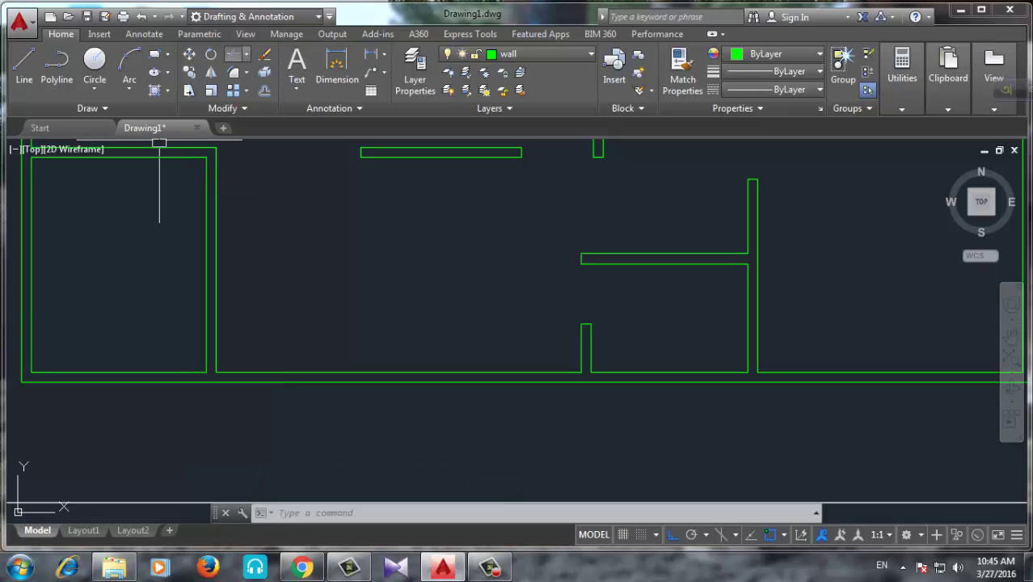
left_click(234, 54)
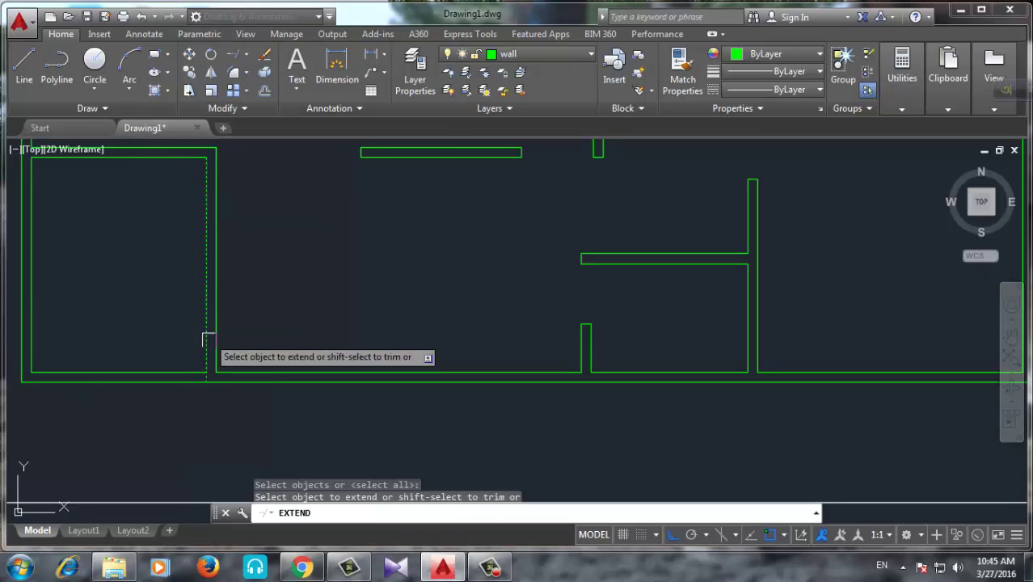
key("Escape")
type("o")
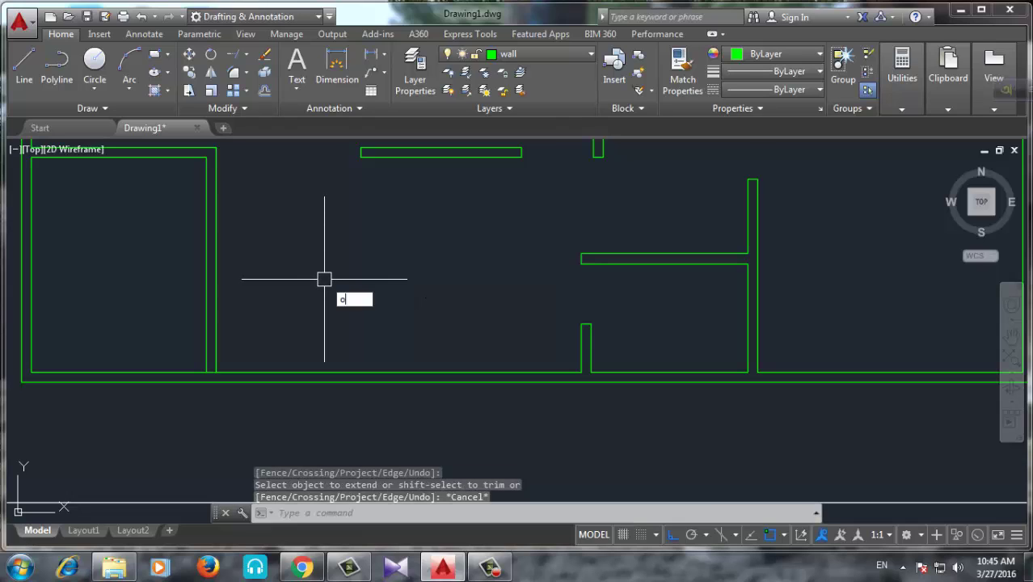
key("Return")
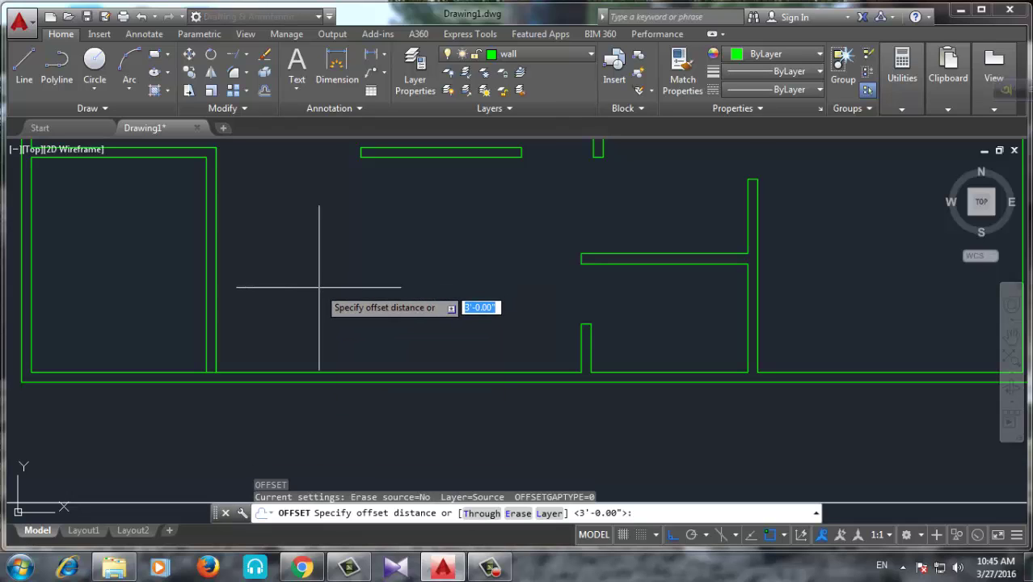
key("Return")
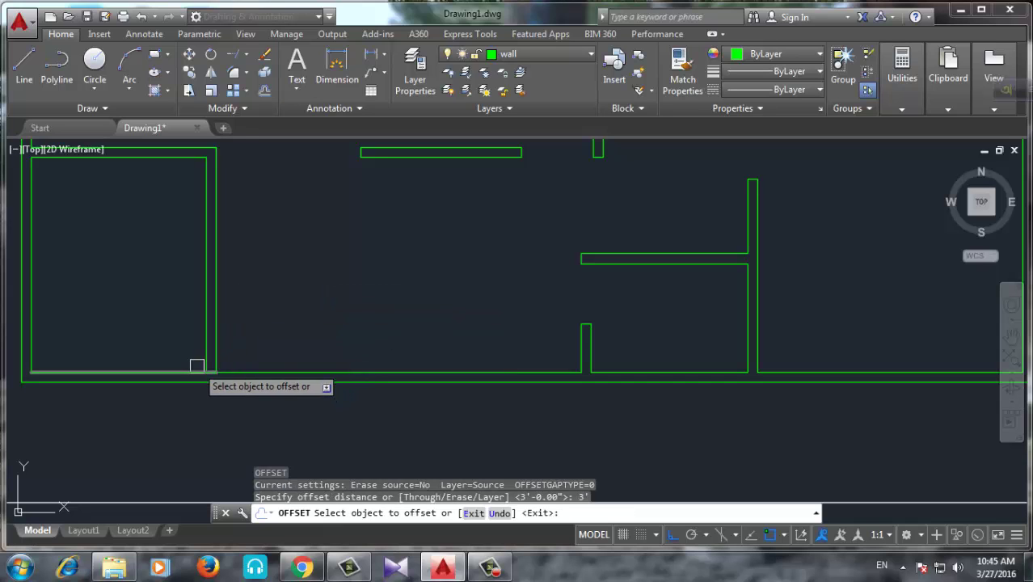
left_click(196, 371)
left_click(198, 337)
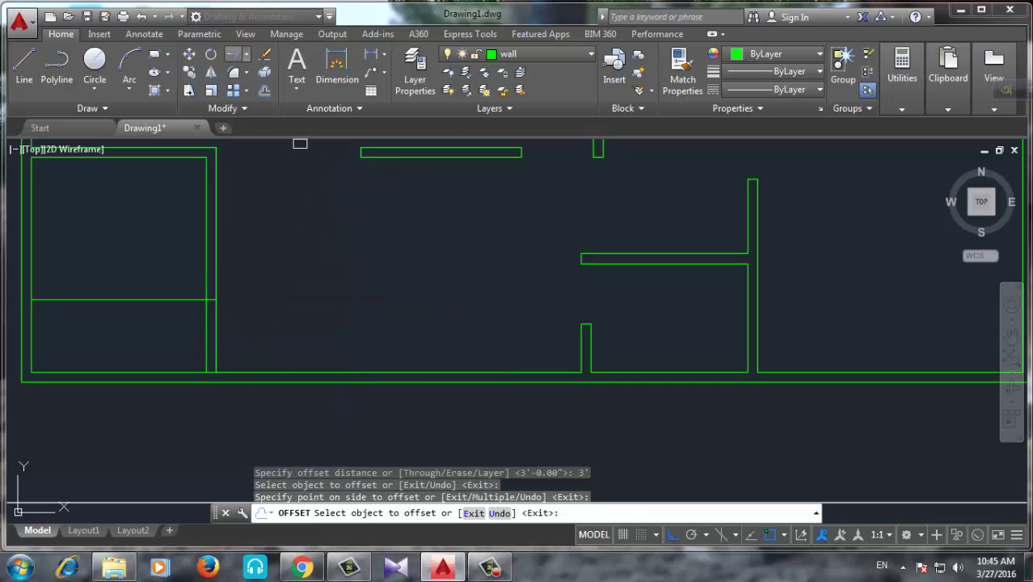
Trim out the wall piece for the 3' doorway and remove the helper line
left_click(233, 54)
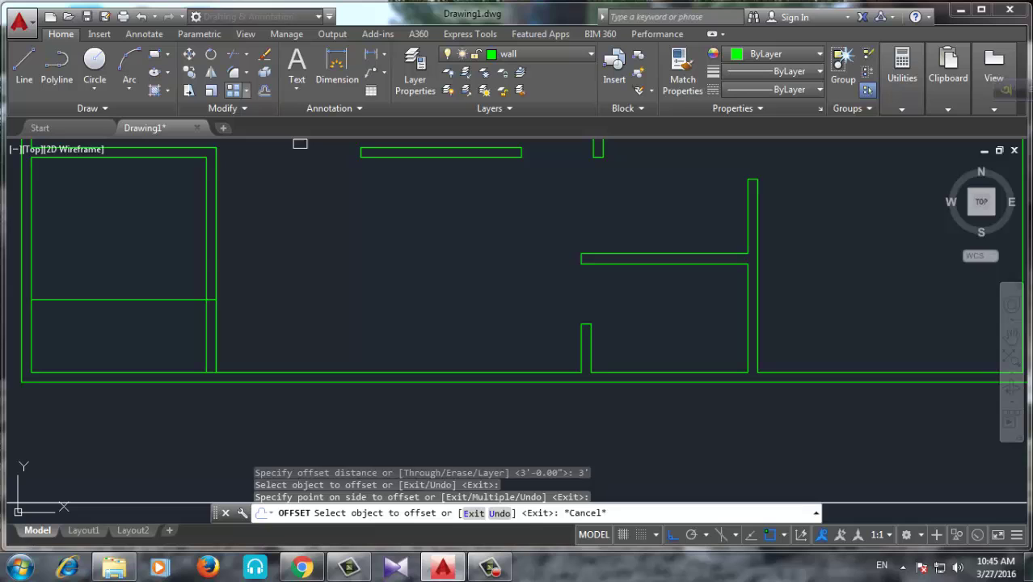
left_click(234, 323)
left_click(183, 299)
scroll(397, 332, "down", 3)
scroll(537, 315, "down", 2)
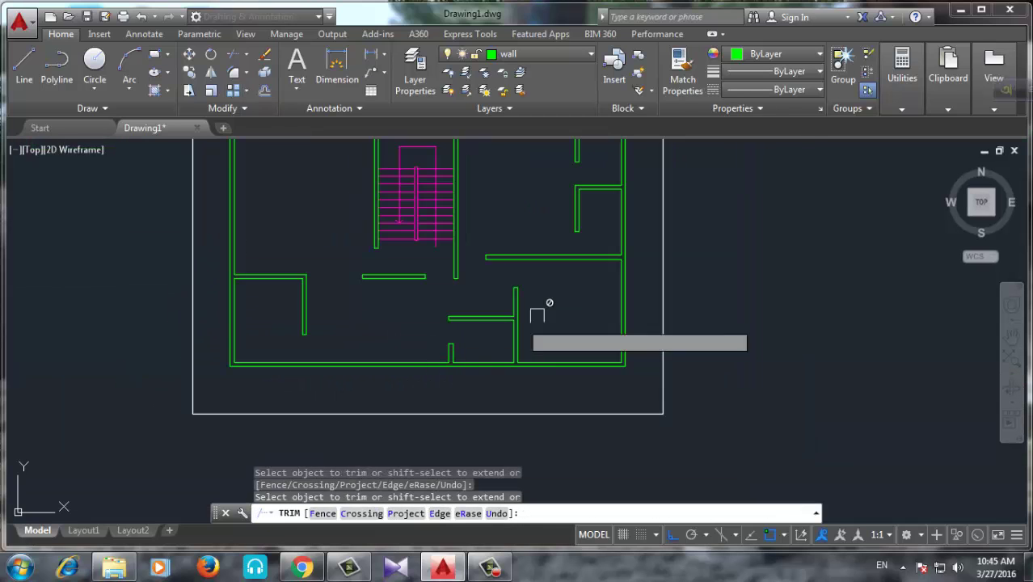
scroll(537, 315, "up", 1)
scroll(560, 458, "up", 2)
scroll(584, 385, "up", 2)
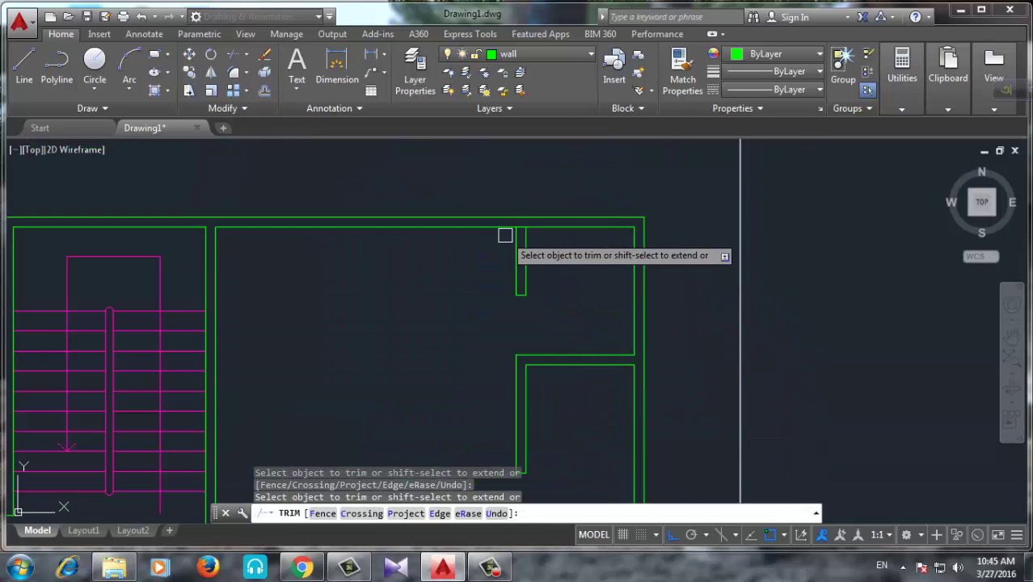
scroll(547, 205, "up", 2)
scroll(553, 190, "down", 5)
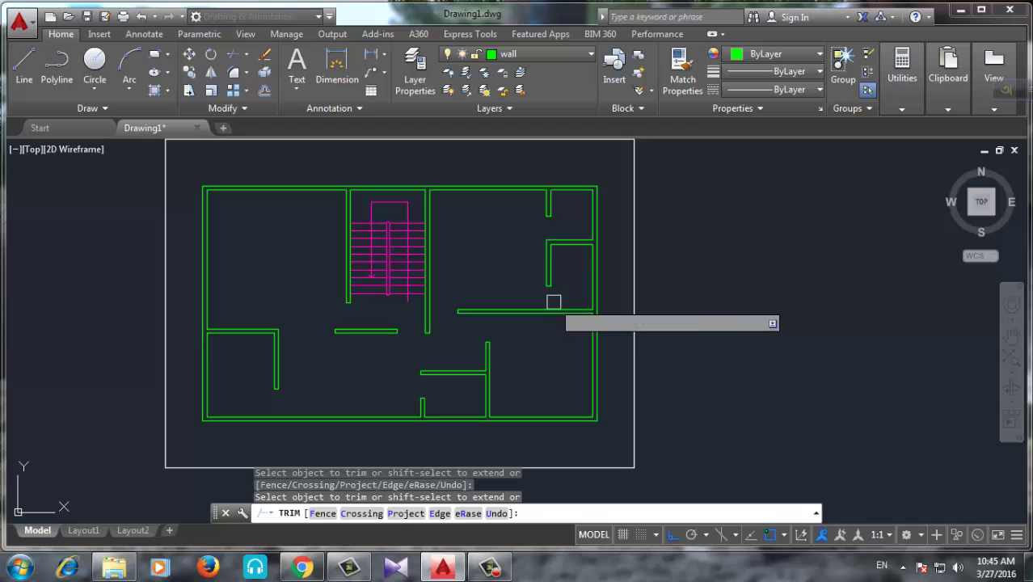
scroll(554, 301, "down", 1)
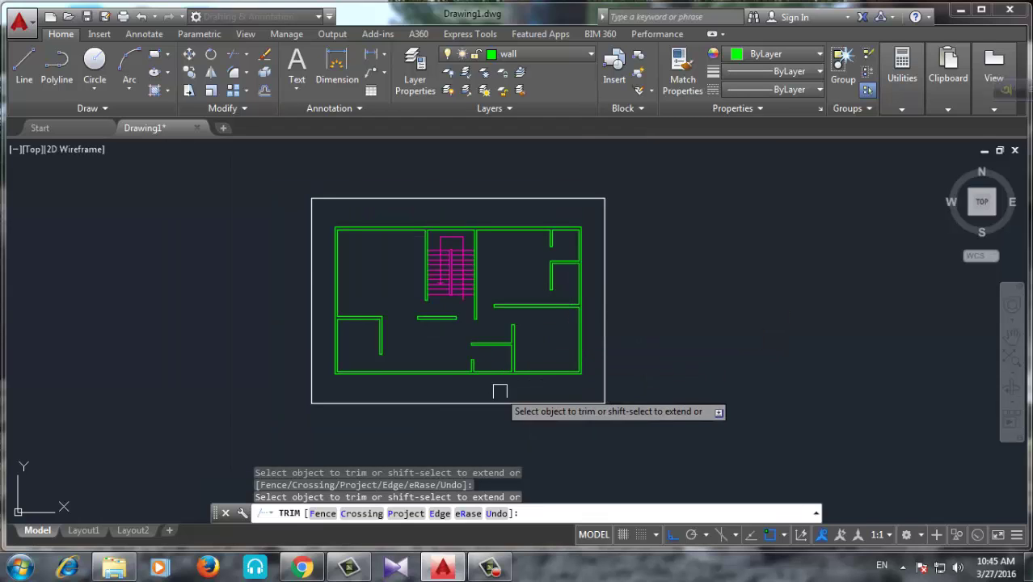
scroll(499, 391, "up", 1)
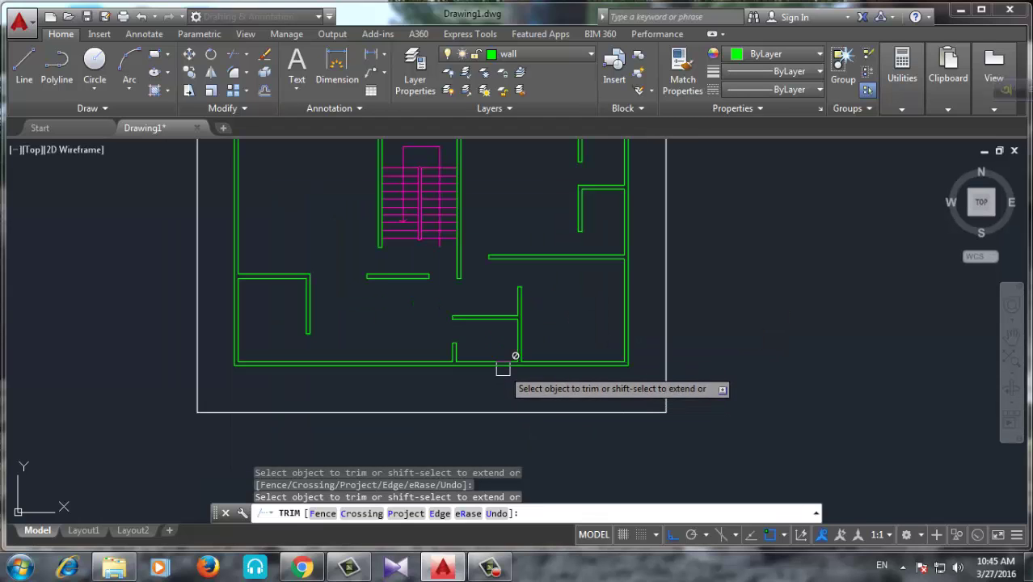
left_click(346, 367)
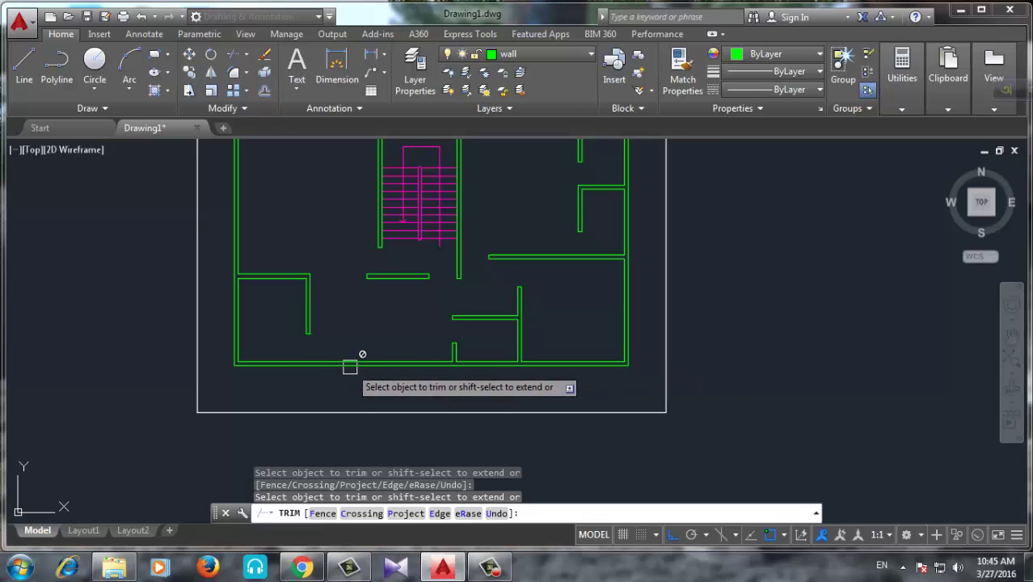
scroll(366, 431, "down", 2)
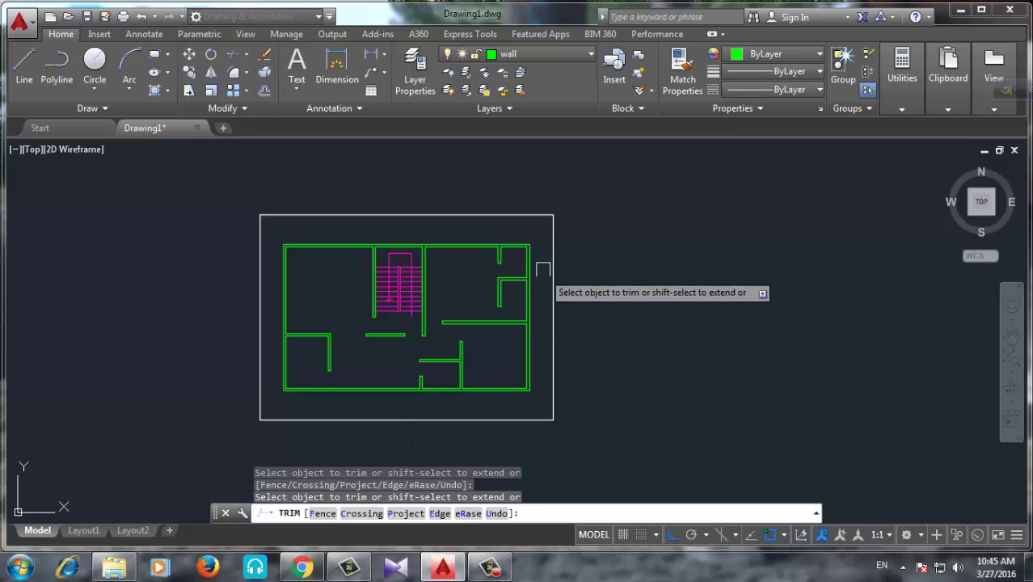
scroll(525, 258, "up", 2)
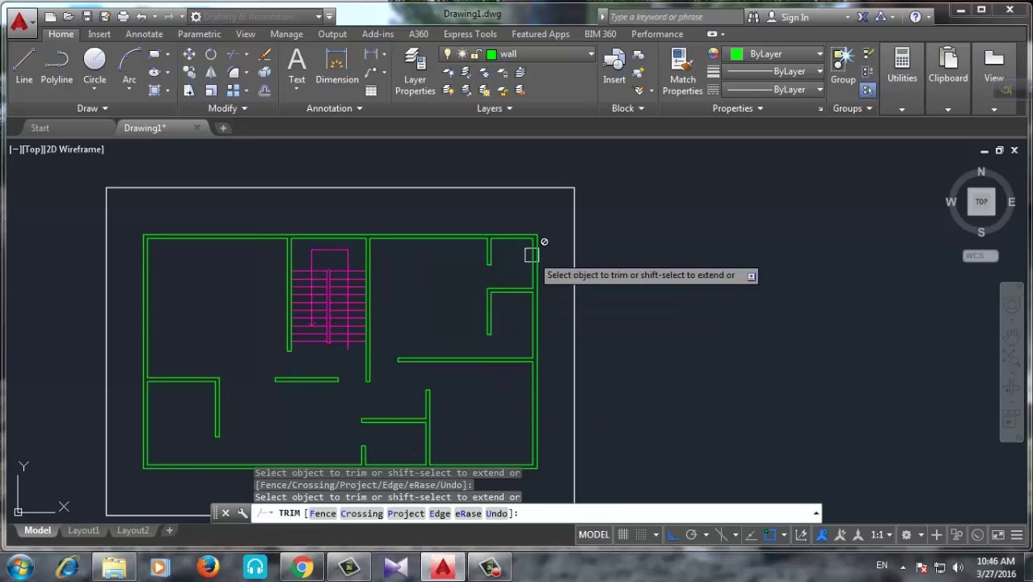
scroll(531, 255, "down", 2)
key("Escape")
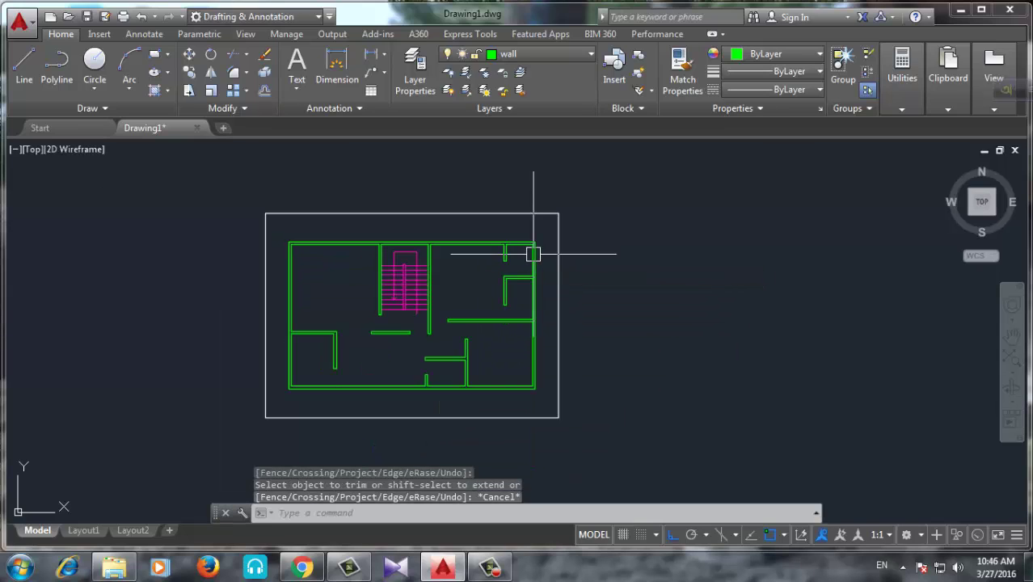
mouse_move(533, 255)
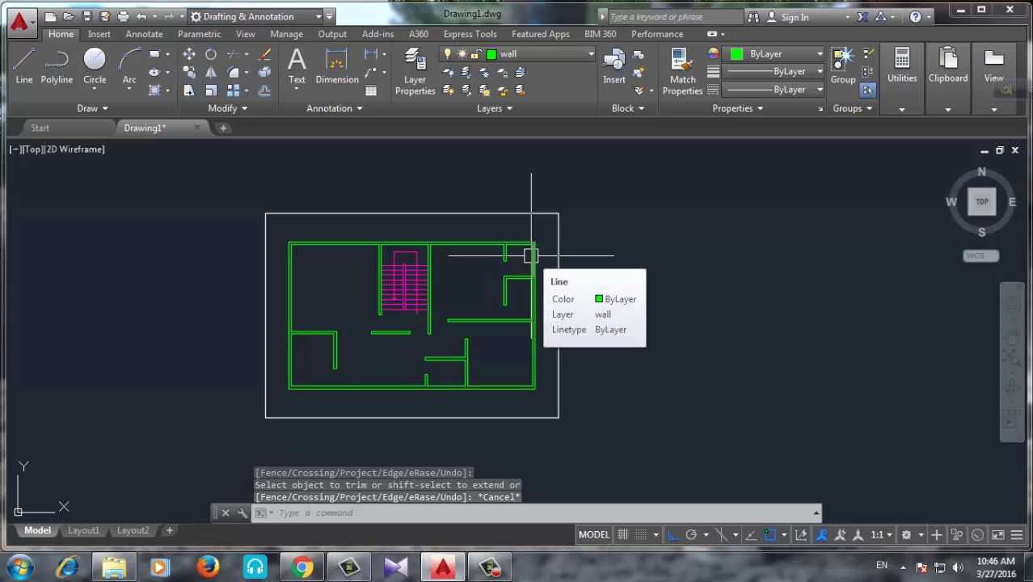
scroll(536, 291, "up", 2)
scroll(530, 281, "down", 2)
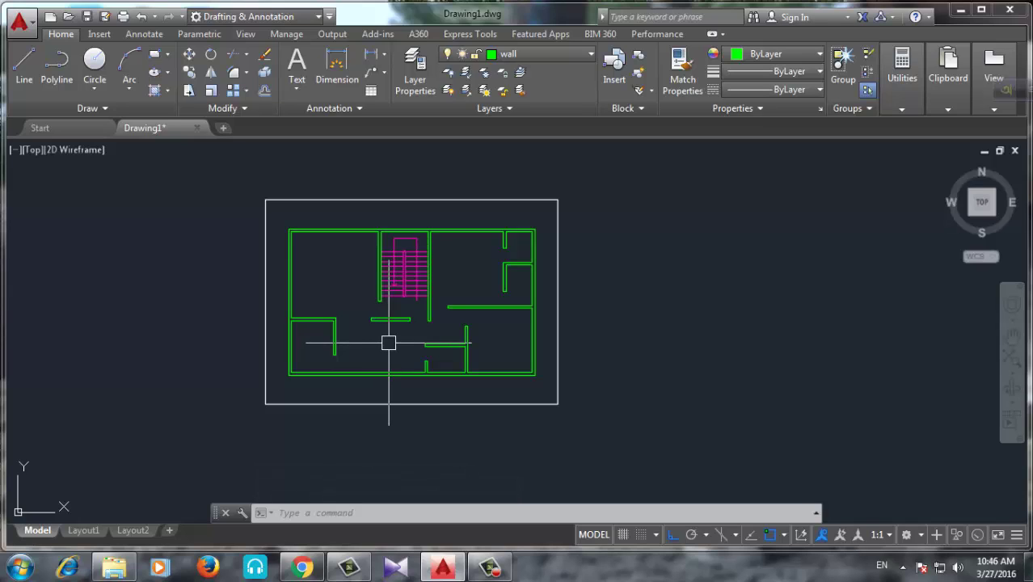
scroll(410, 330, "up", 2)
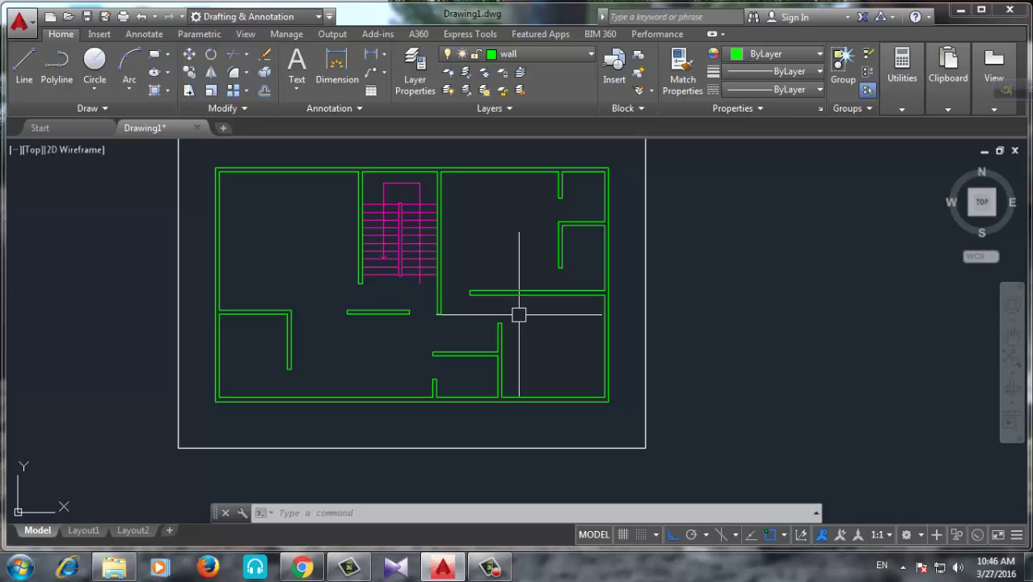
middle_click_drag(519, 312, 535, 335)
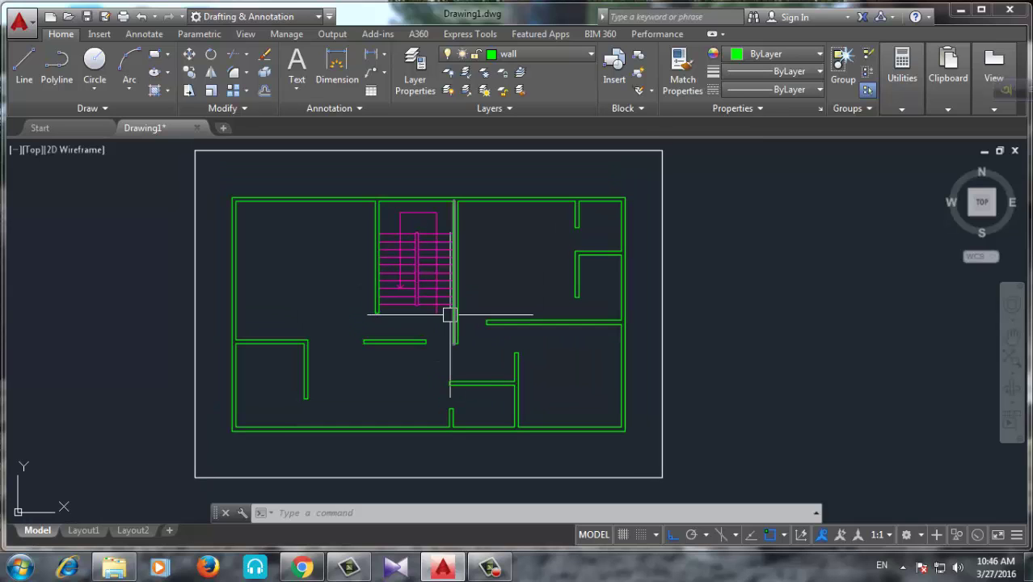
scroll(453, 315, "up", 2)
scroll(678, 340, "down", 2)
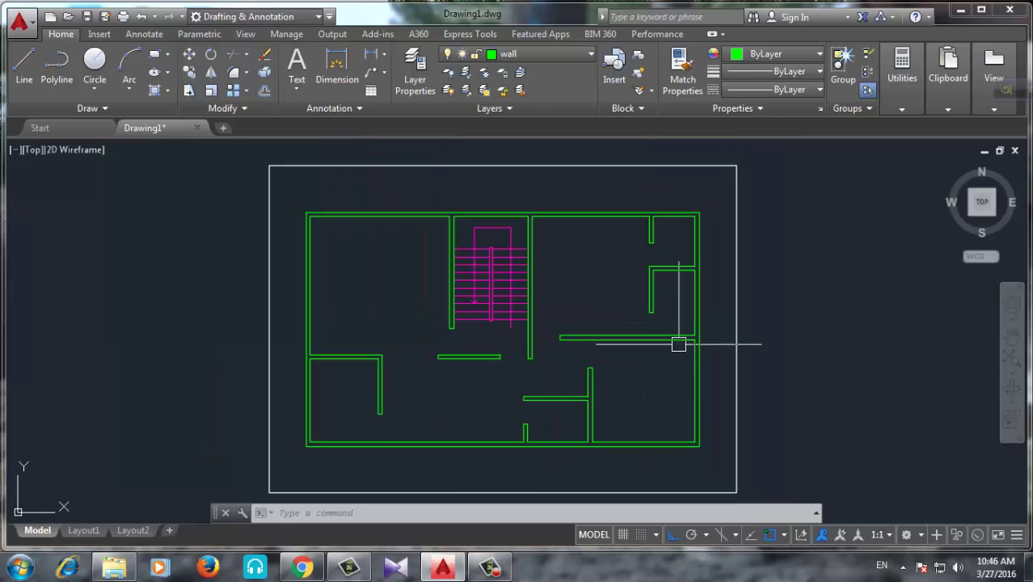
scroll(709, 340, "up", 2)
scroll(723, 347, "down", 2)
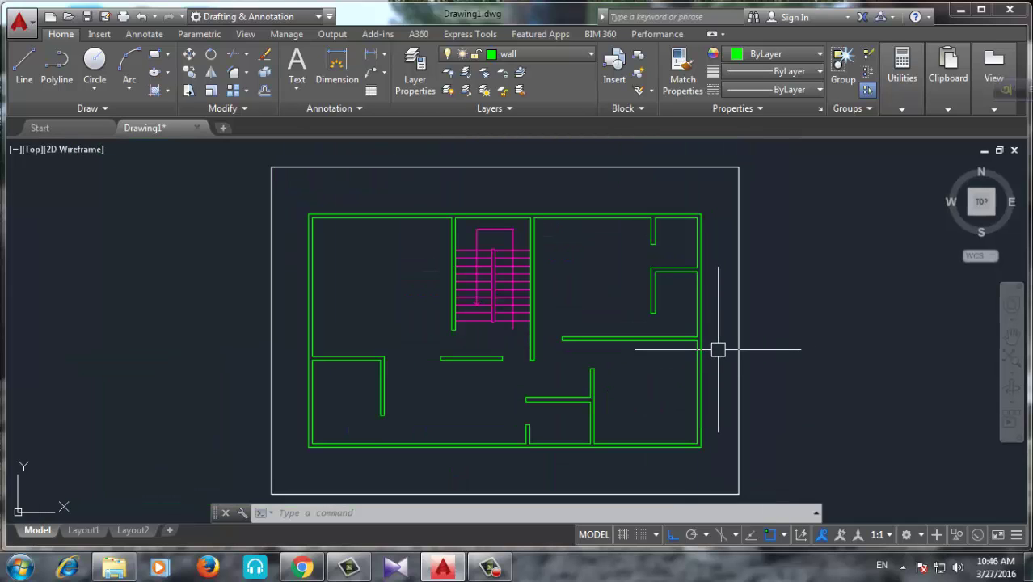